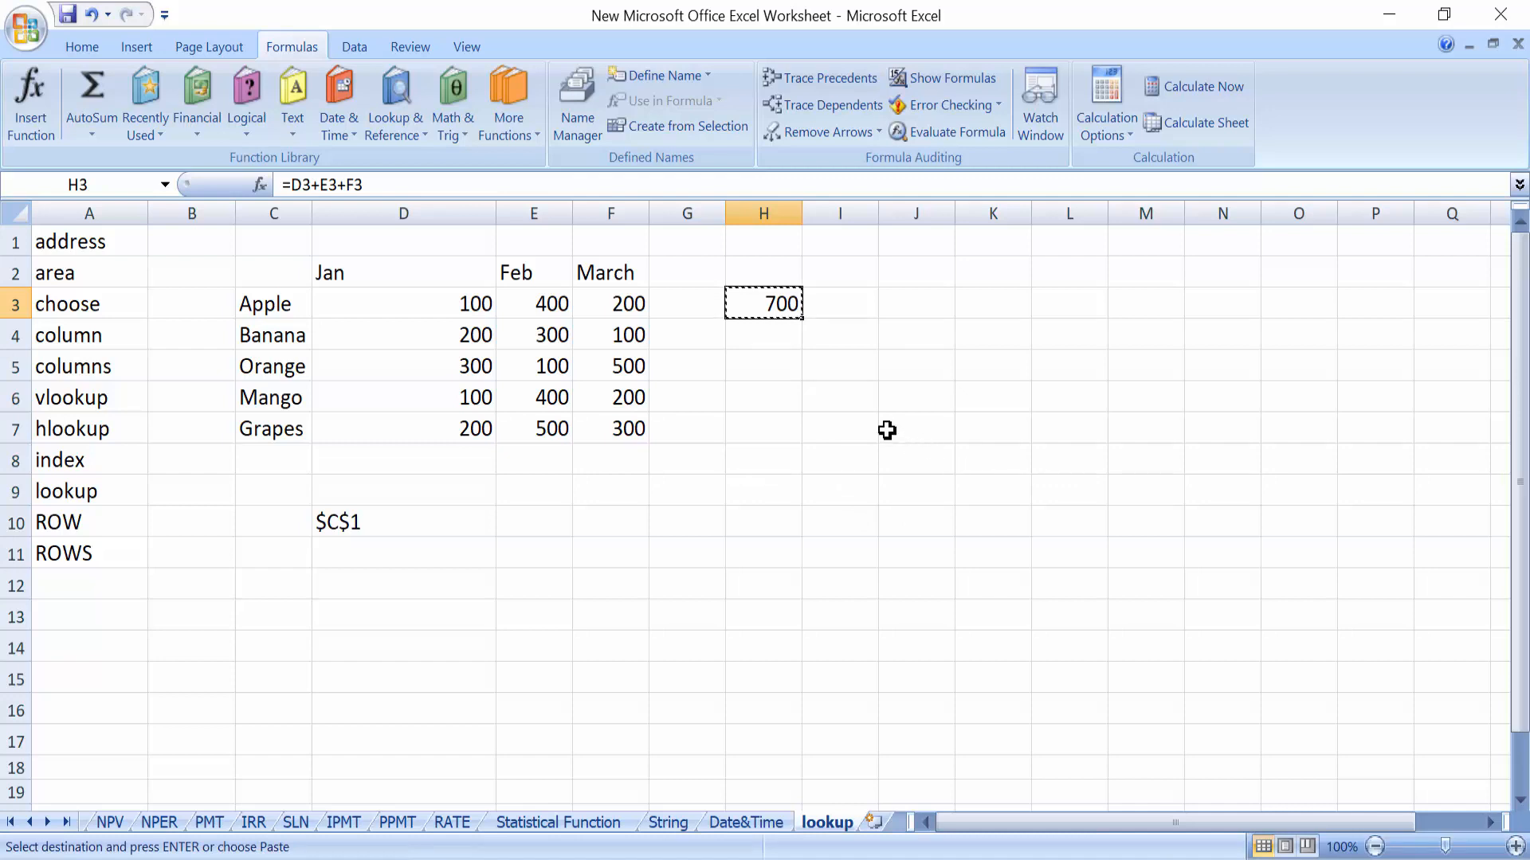
Paste the copied H3 sum formula into H5 and compare the formulas of the two cells
{"action": "left_click", "coordinate": [763, 375]}
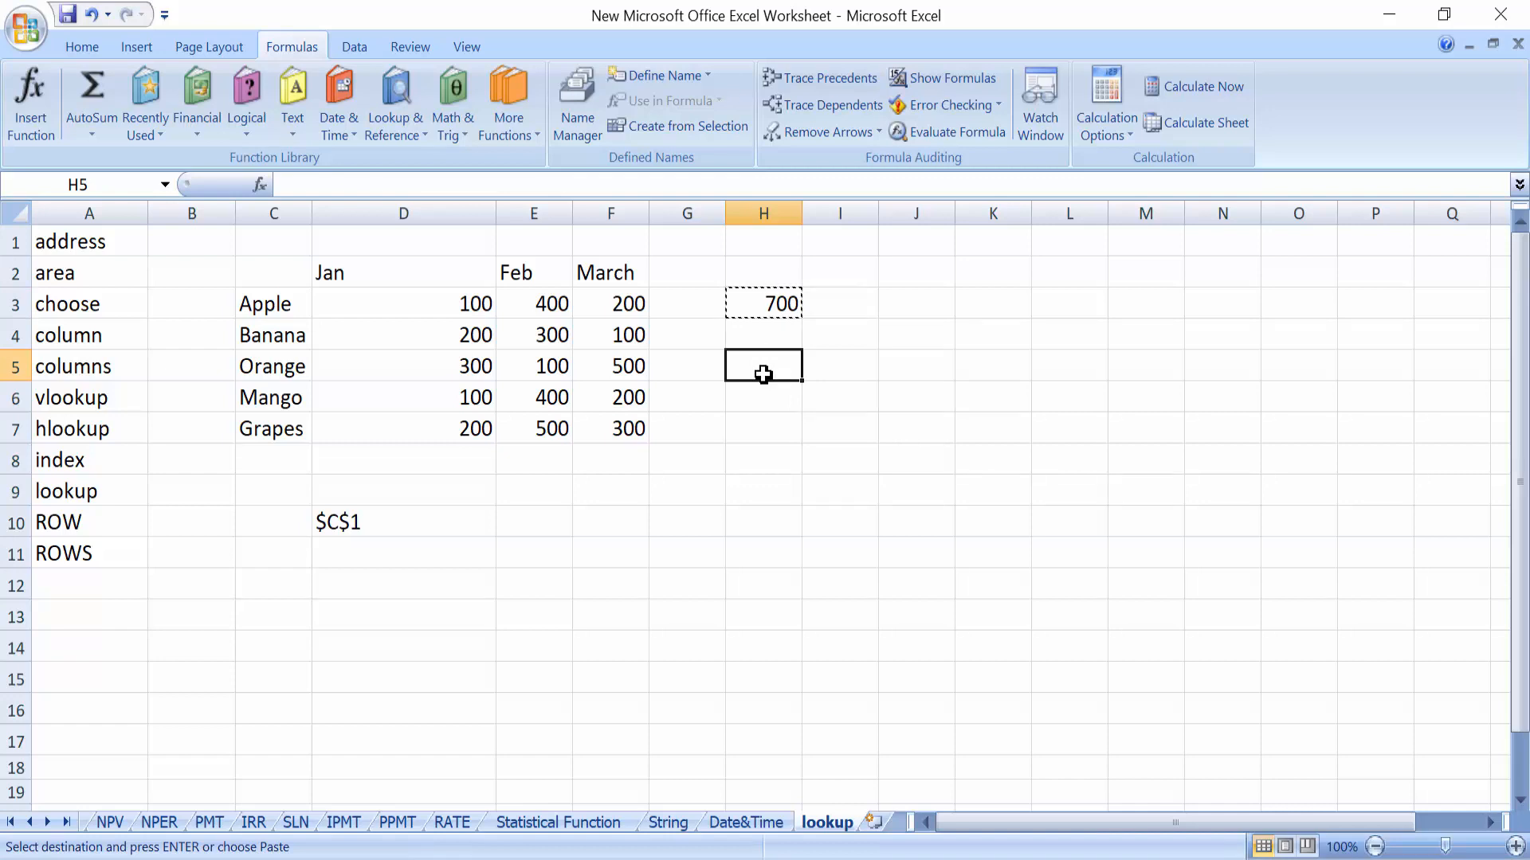
{"action": "type", "text": "900"}
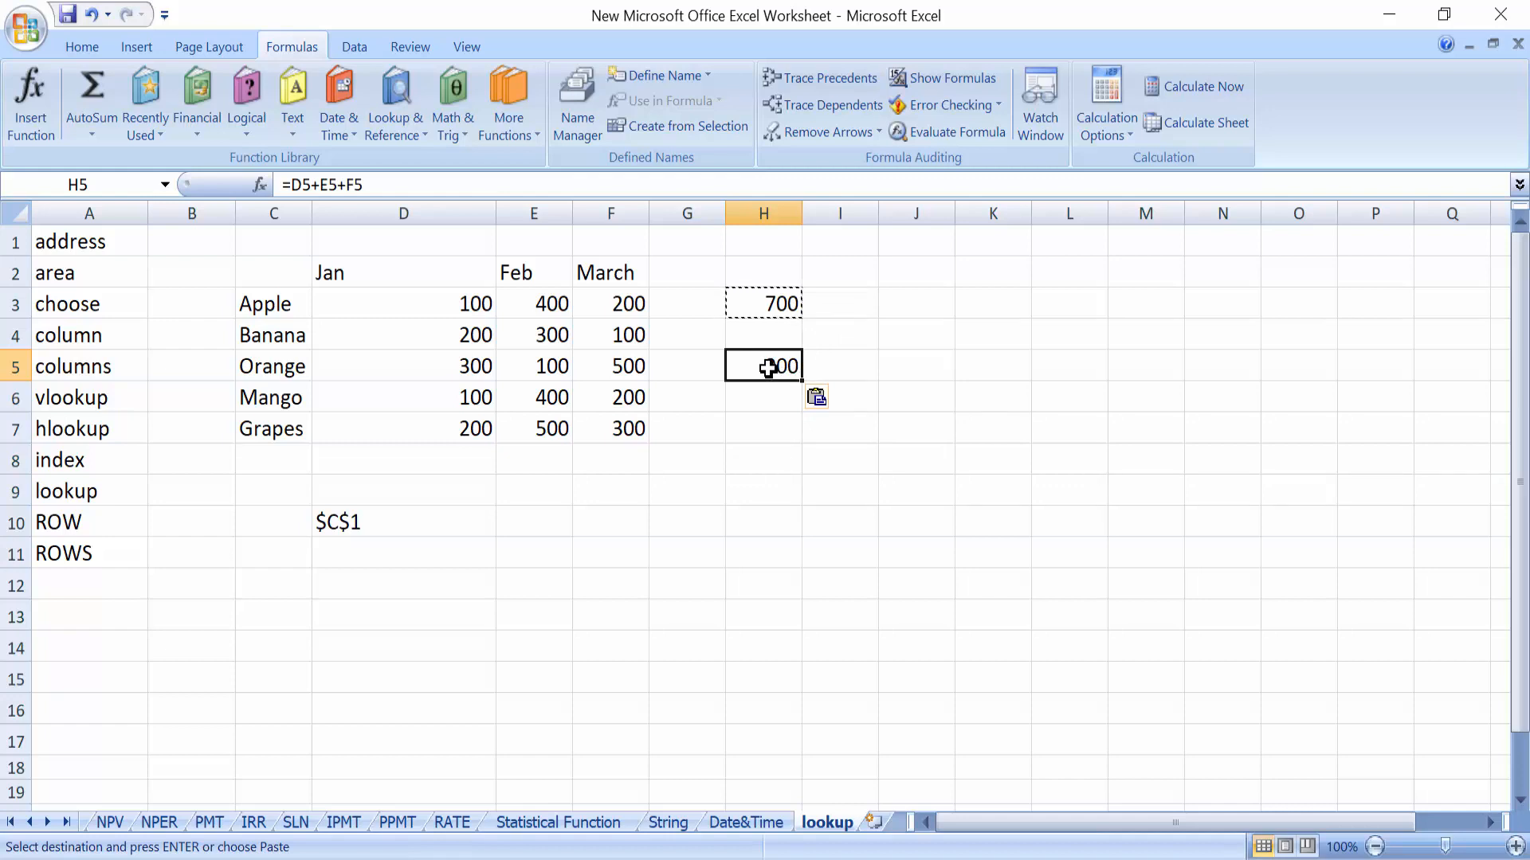
{"action": "key", "text": "Escape"}
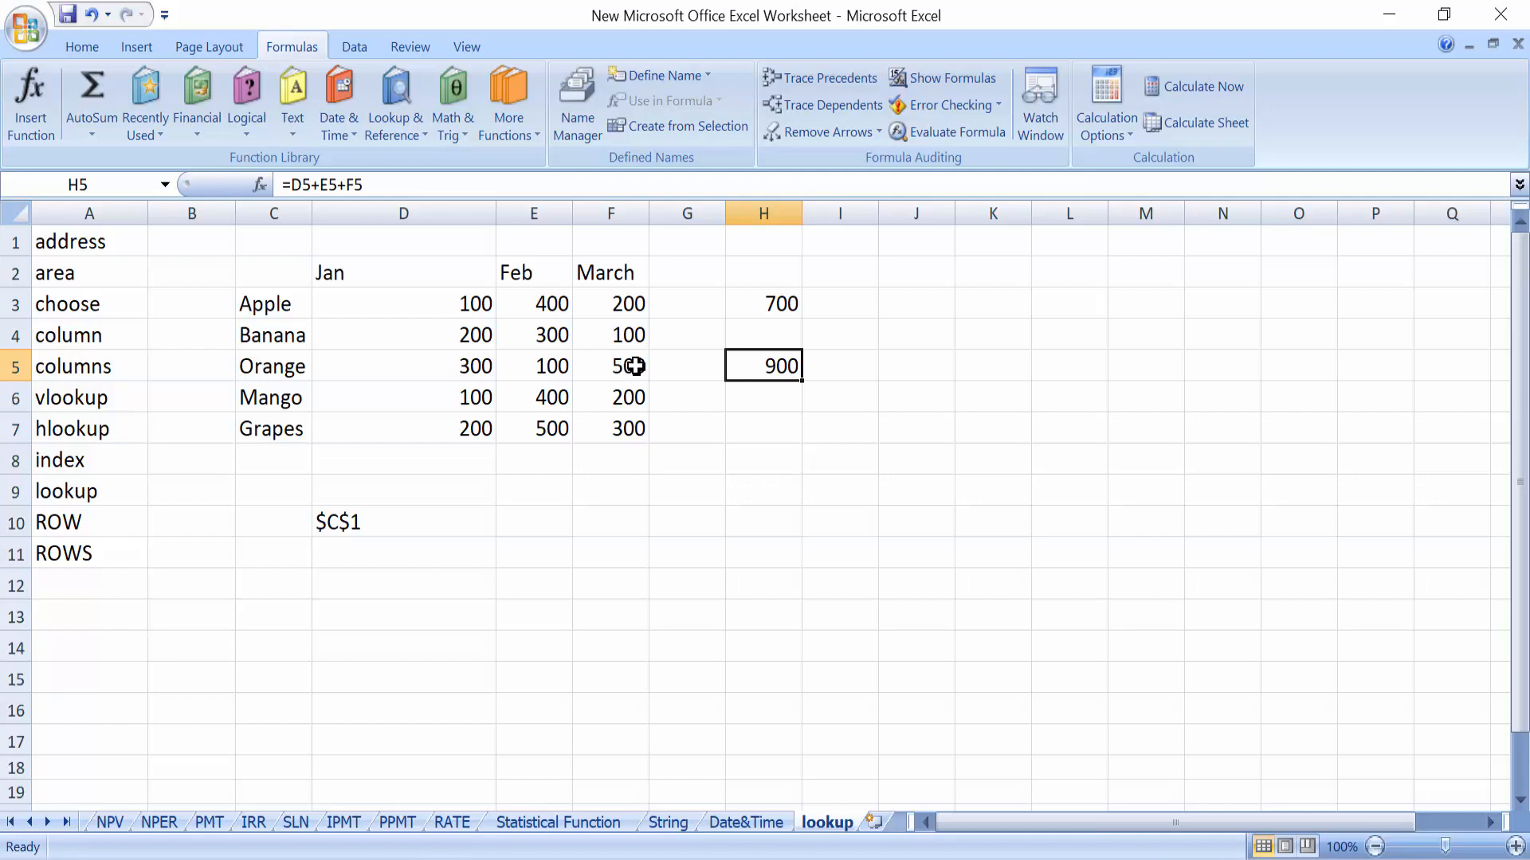
{"action": "left_click", "coordinate": [778, 304]}
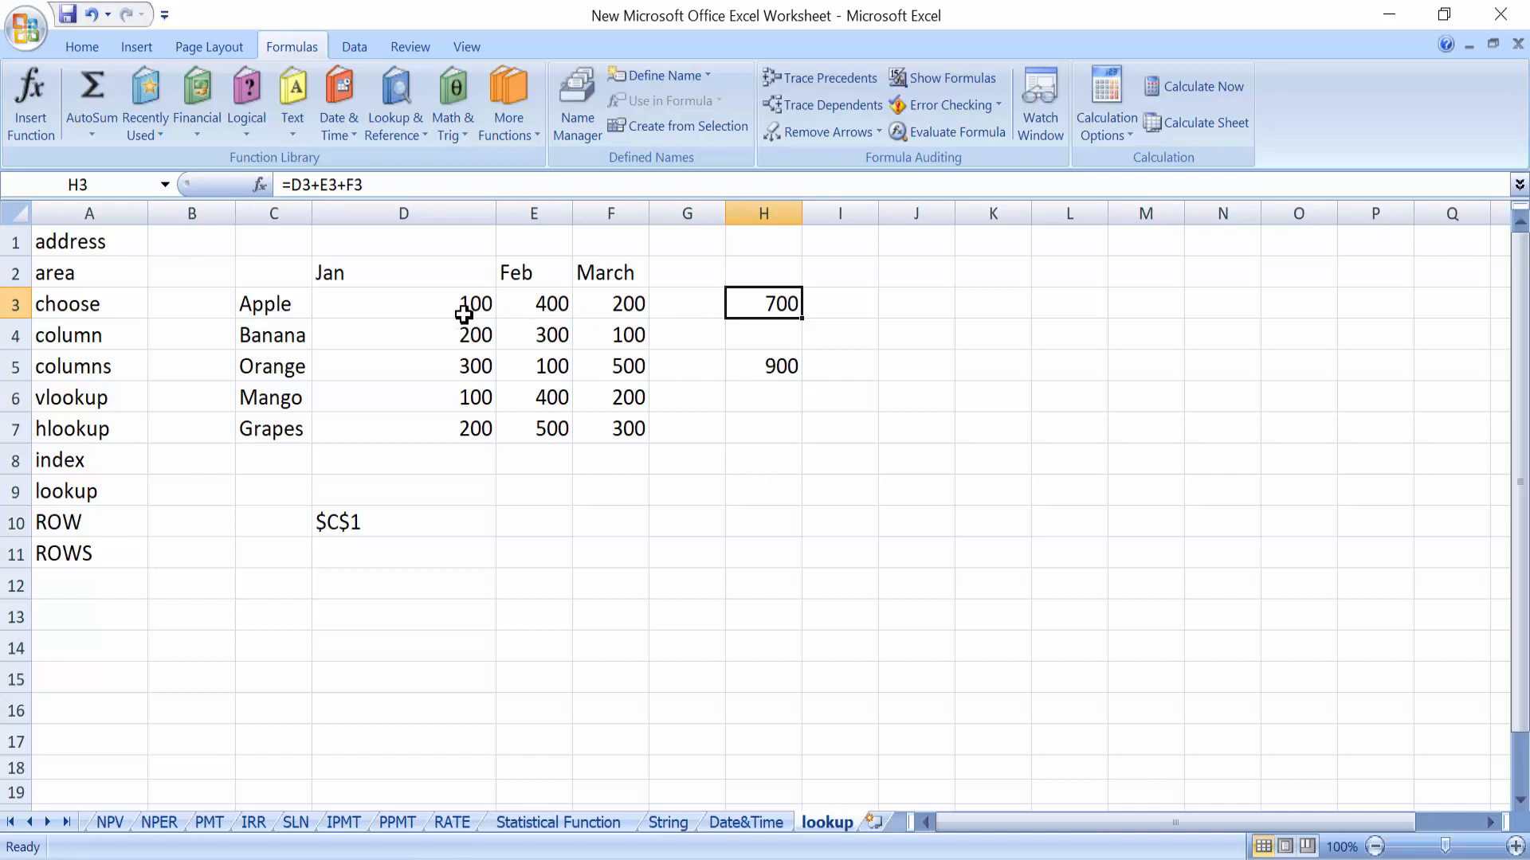
{"action": "left_click", "coordinate": [769, 369]}
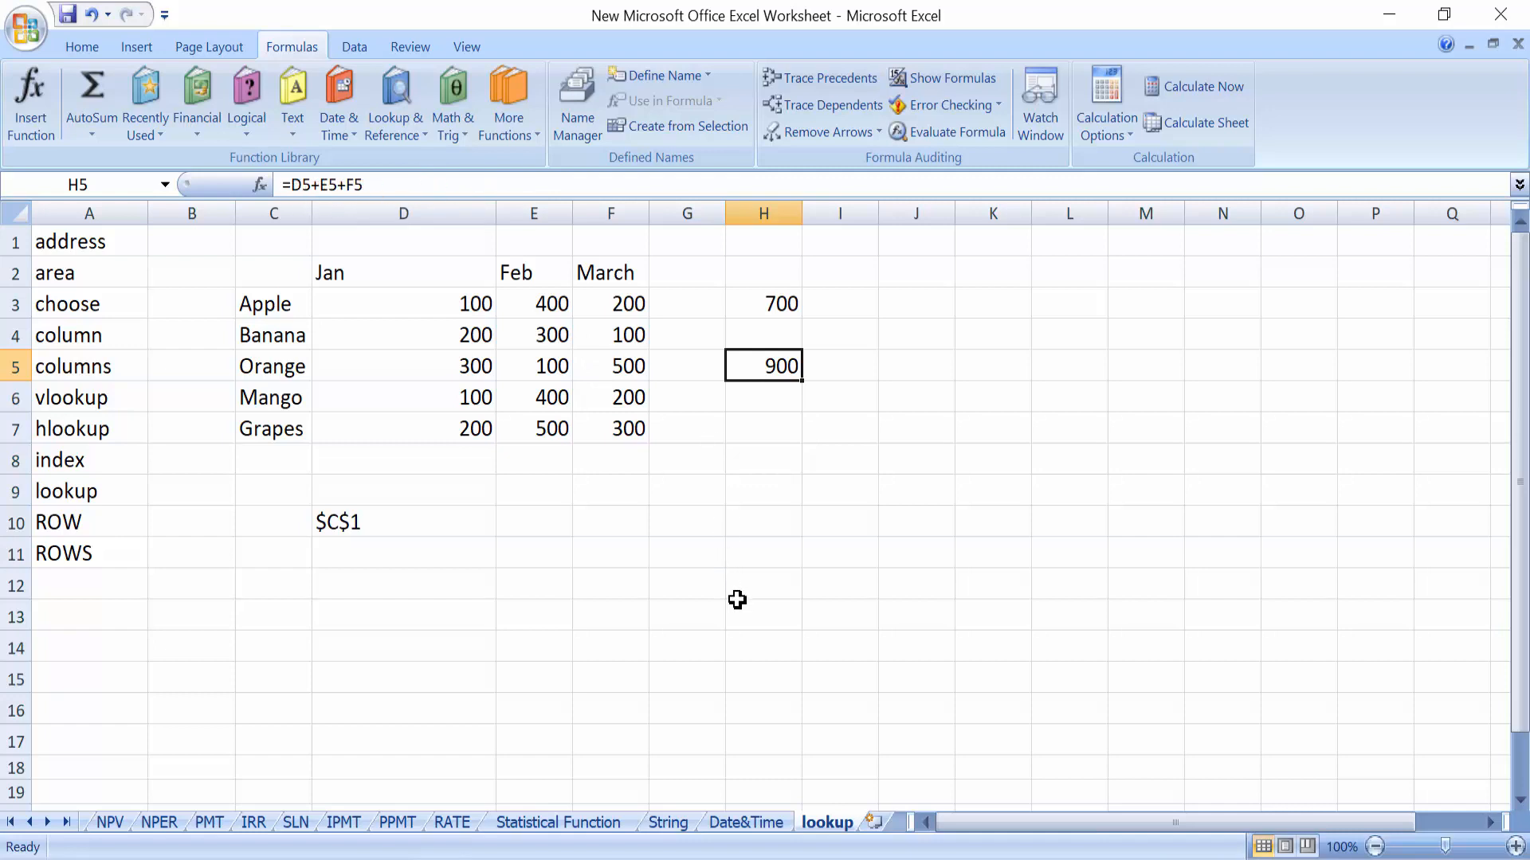
Switch to the UNIT-3 Word document, examine the Absolute References section, highlight its dollar sign, and return to the Excel worksheet
{"action": "key", "text": "alt+Tab"}
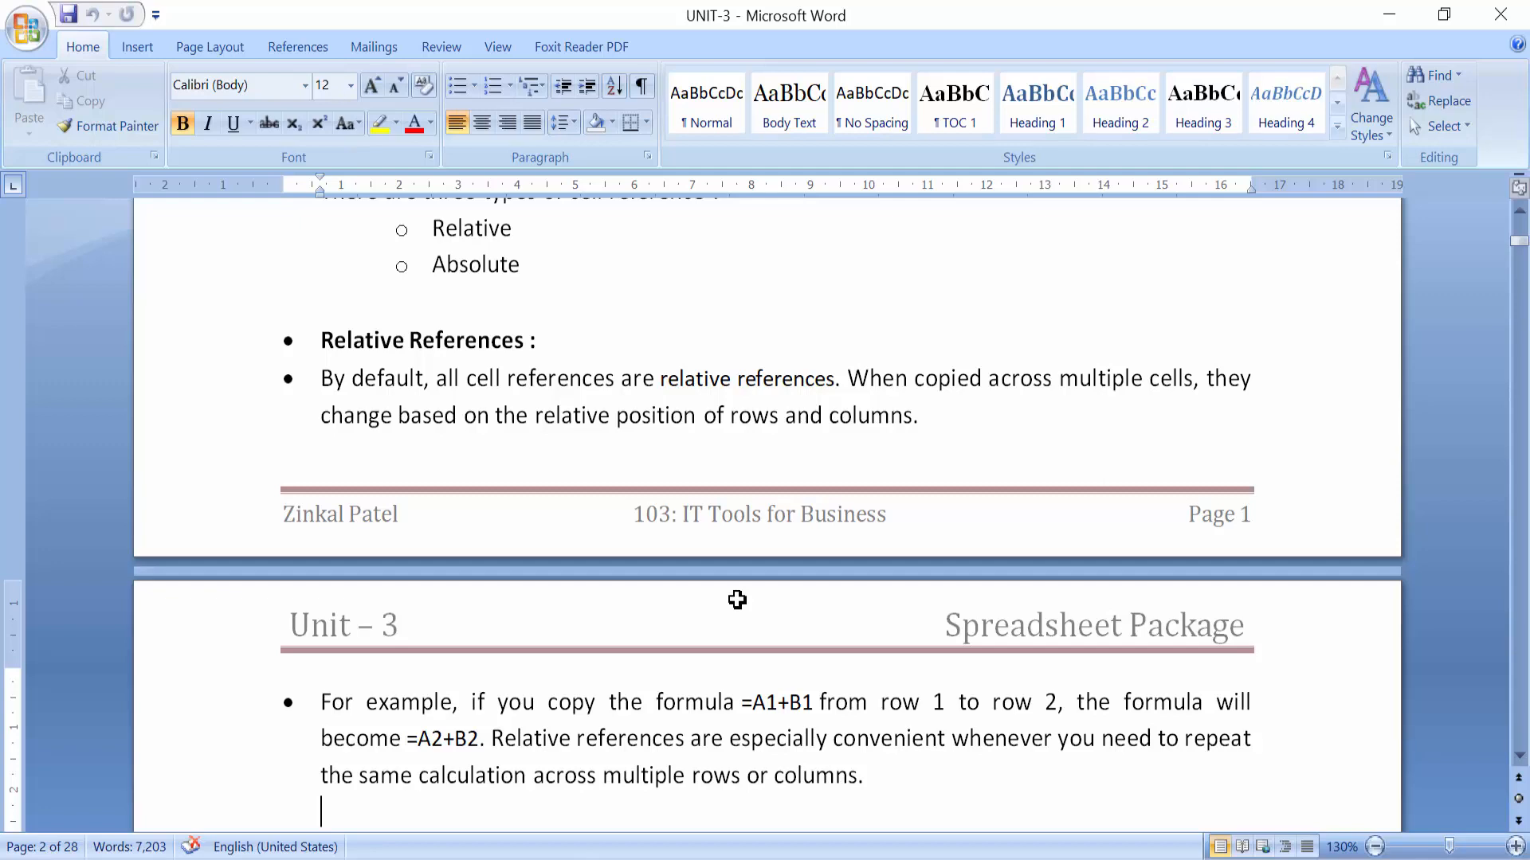
{"action": "key", "text": "Down"}
{"action": "key", "text": "Down"}
{"action": "key", "text": "Down"}
{"action": "key", "text": "Down"}
{"action": "key", "text": "Down"}
{"action": "key", "text": "Down"}
{"action": "key", "text": "Down"}
{"action": "key", "text": "Down"}
{"action": "key", "text": "Down"}
{"action": "key", "text": "Down"}
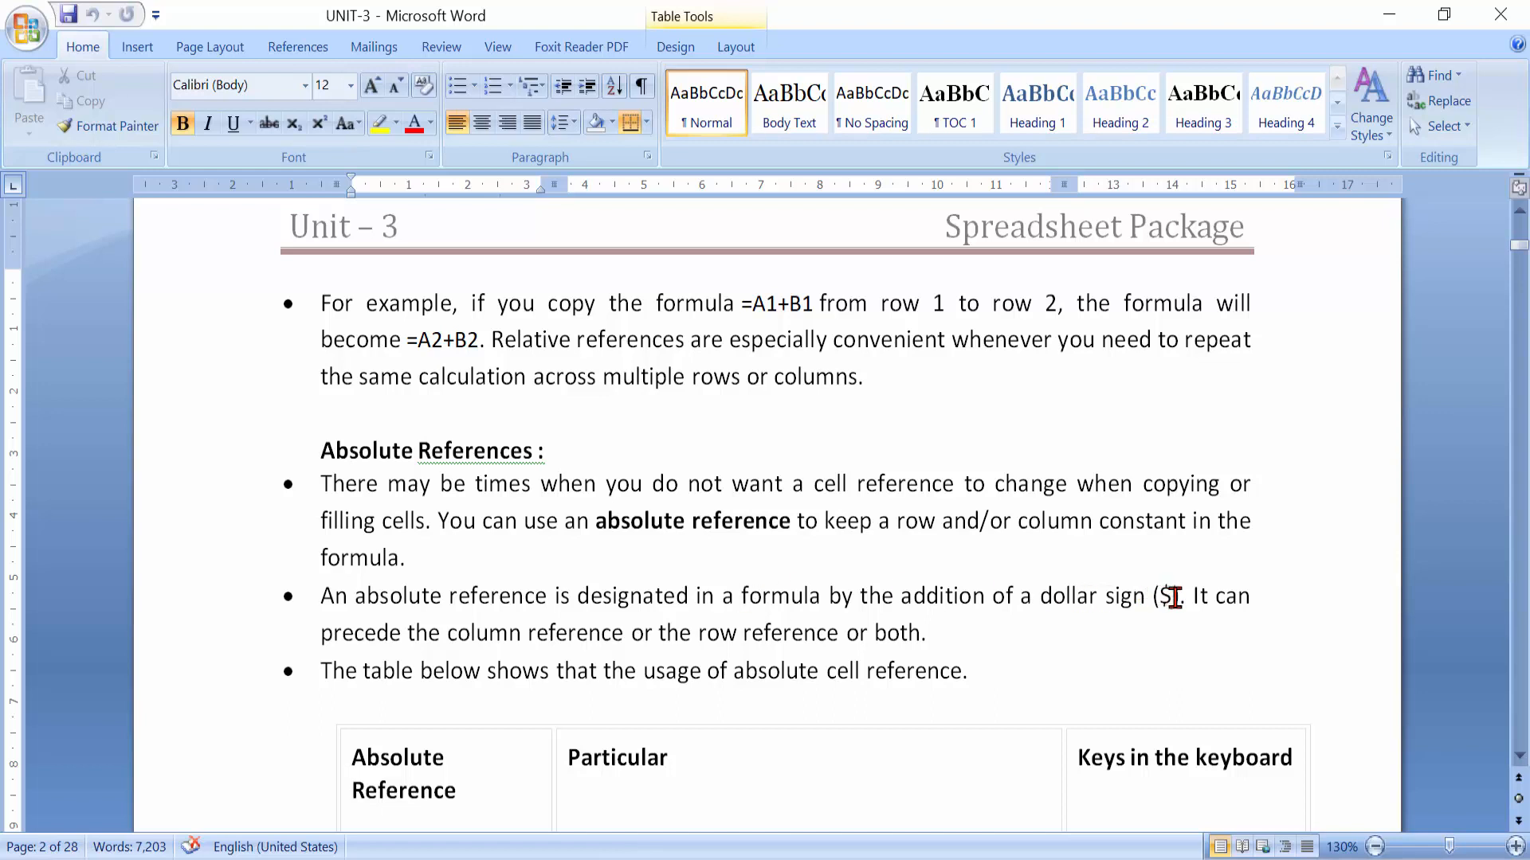
{"action": "left_click_drag", "start_coordinate": [1173, 596], "coordinate": [1163, 598]}
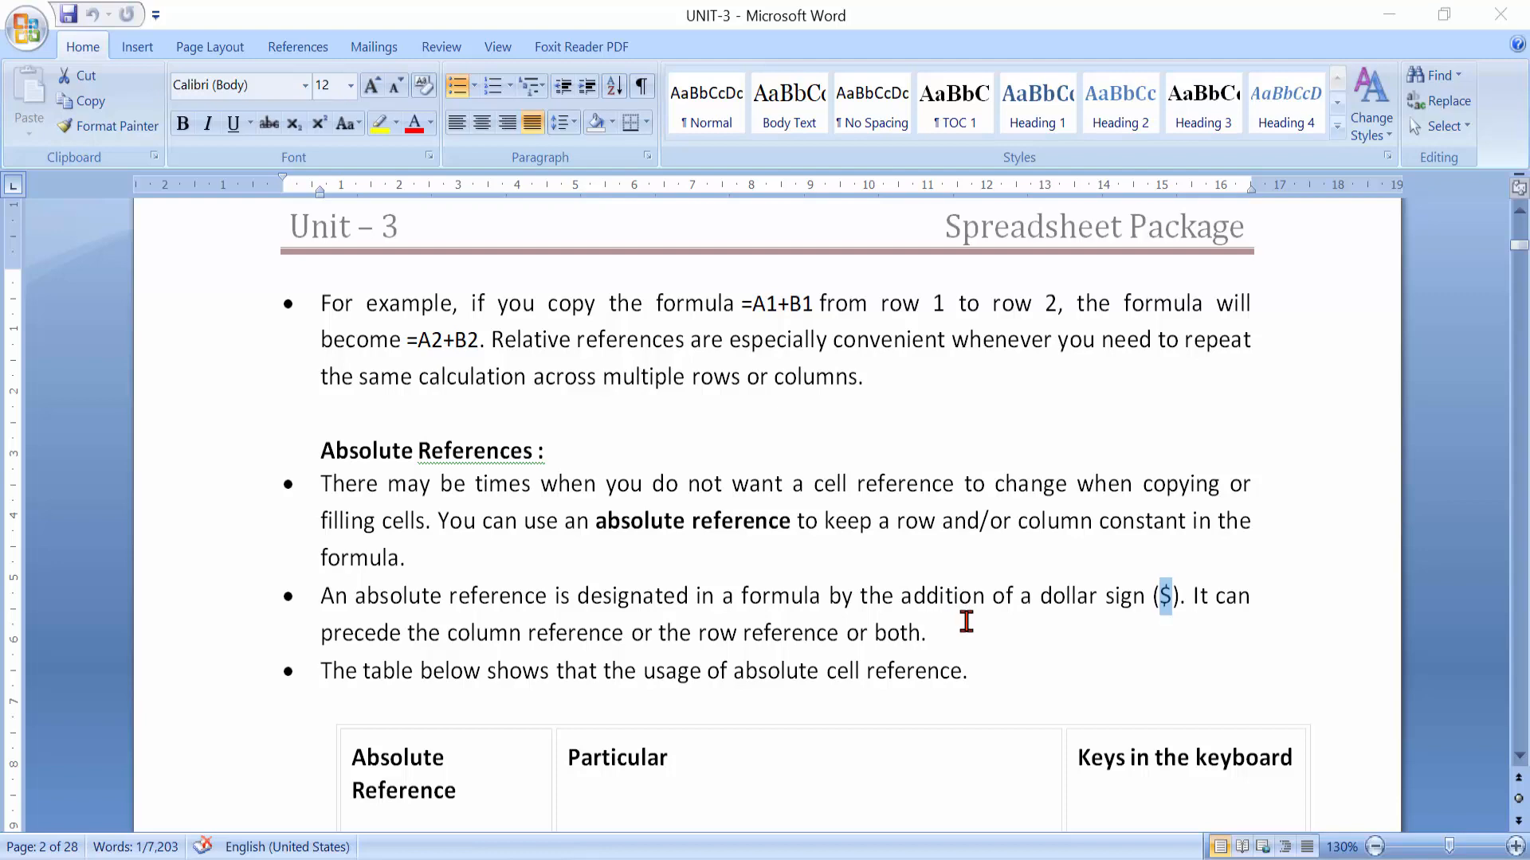
{"action": "key", "text": "alt+Tab"}
{"action": "double_click", "coordinate": [777, 369]}
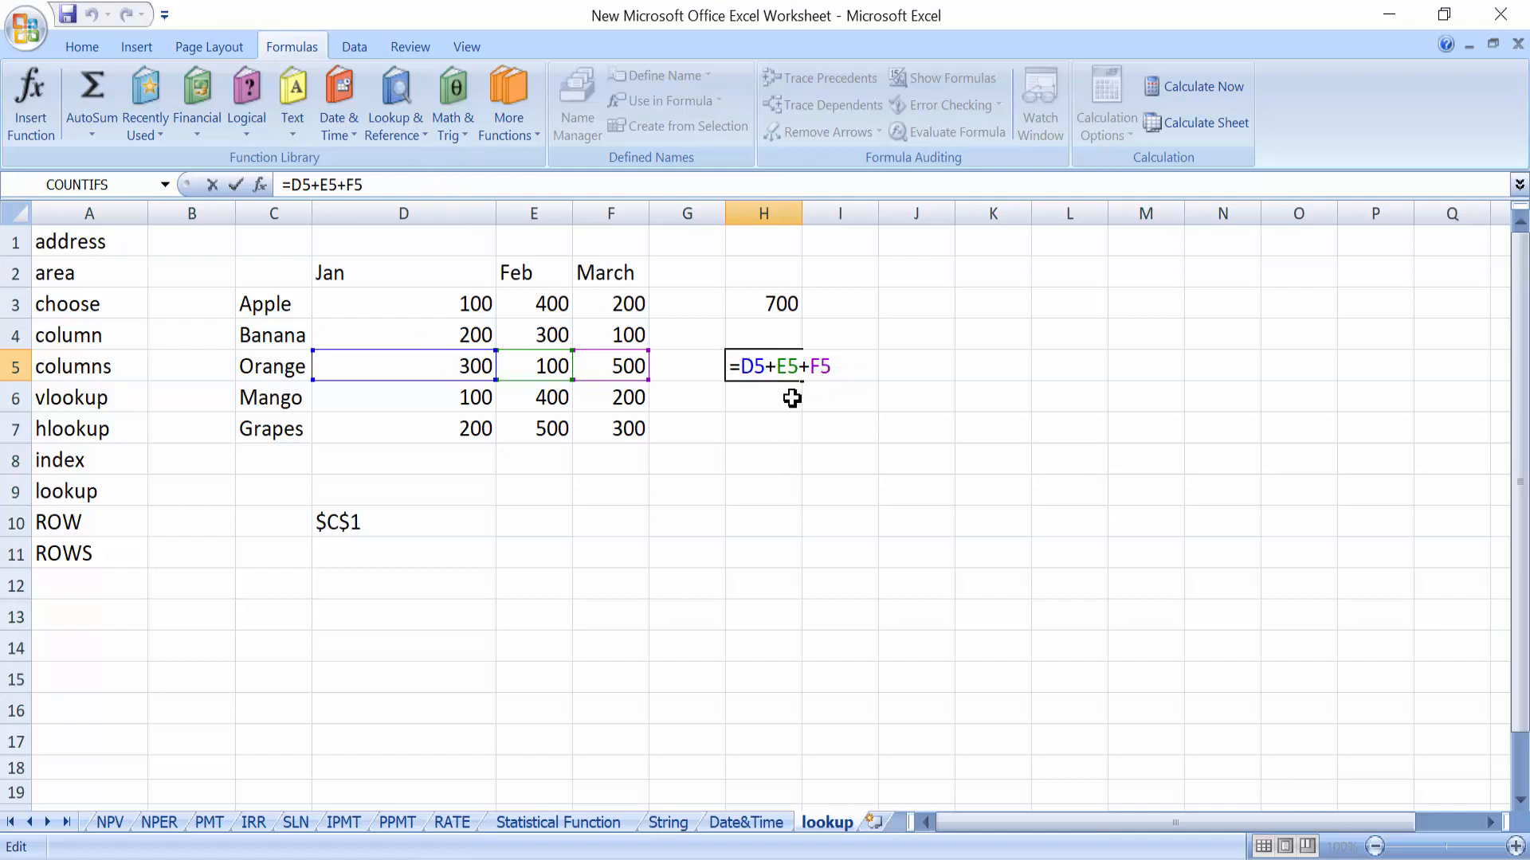
{"action": "left_click", "coordinate": [756, 304]}
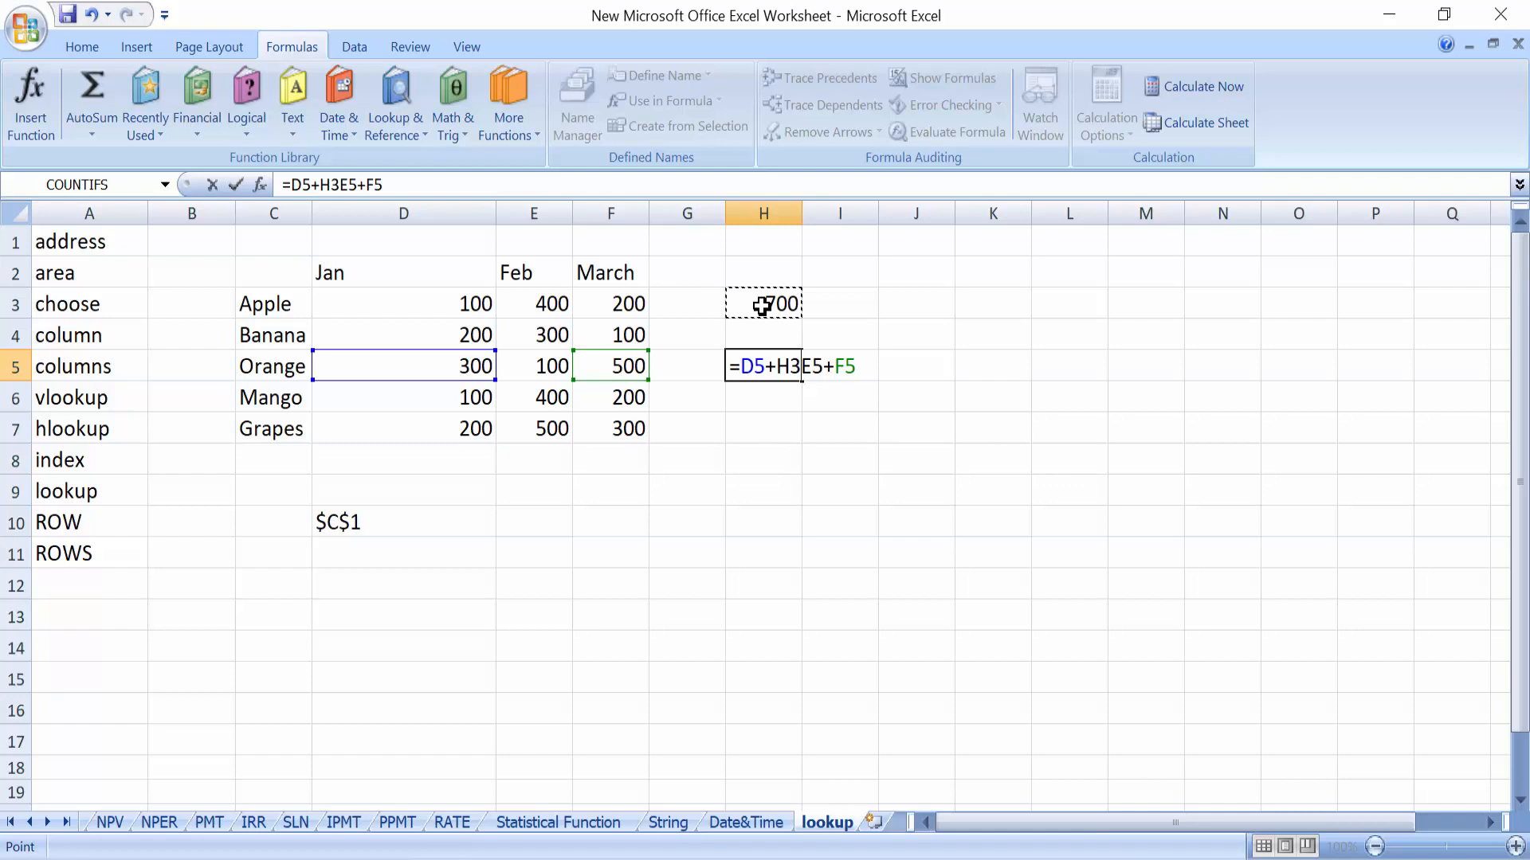
{"action": "key", "text": "Escape"}
Make the row references in H3 absolute so that its formula reads =D$3+E$3+F$3
{"action": "double_click", "coordinate": [761, 306]}
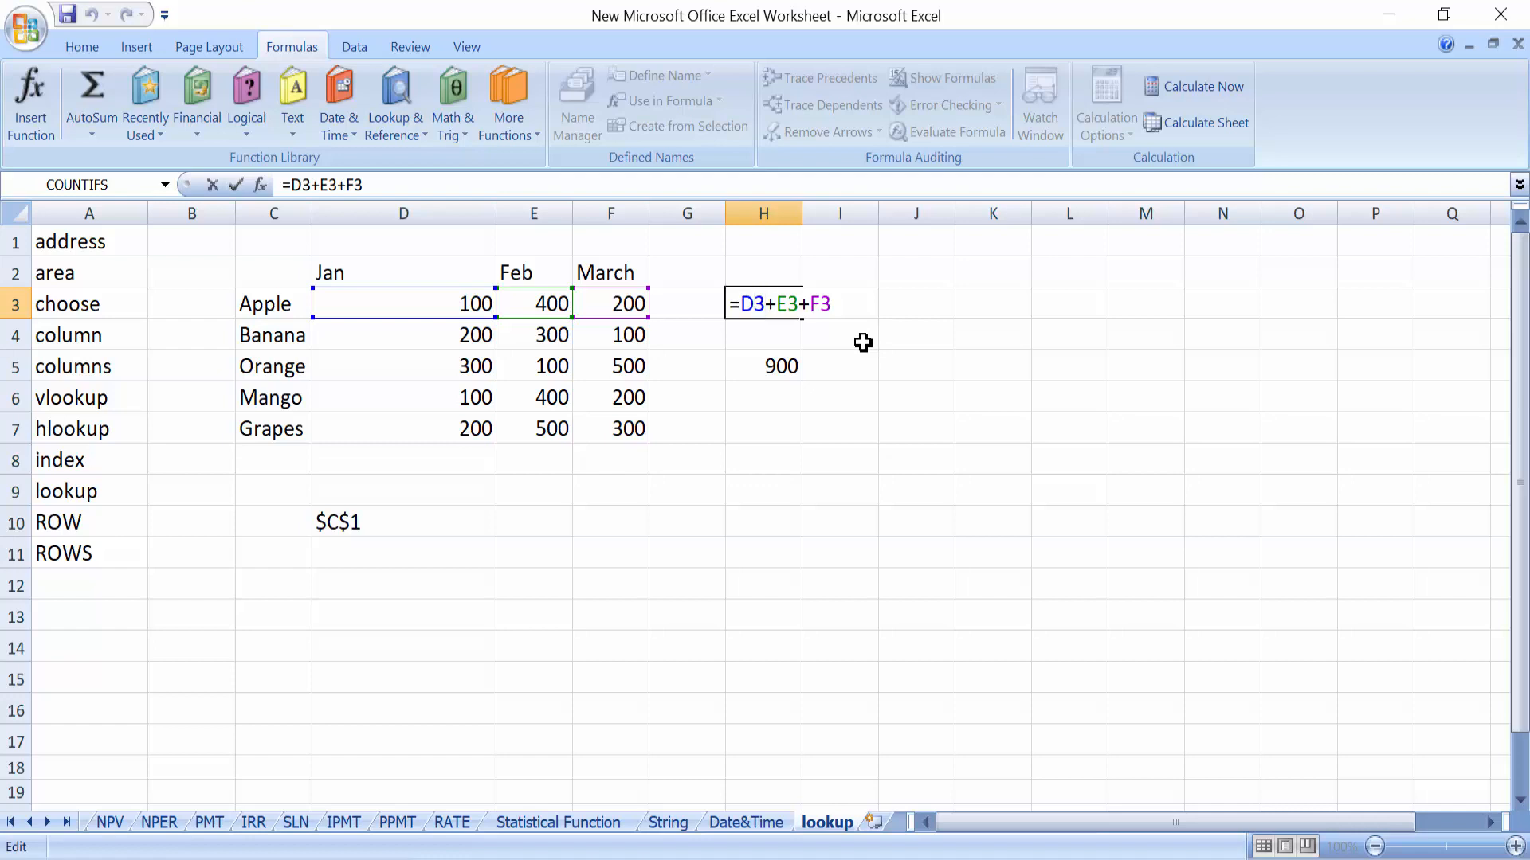
{"action": "type", "text": "$"}
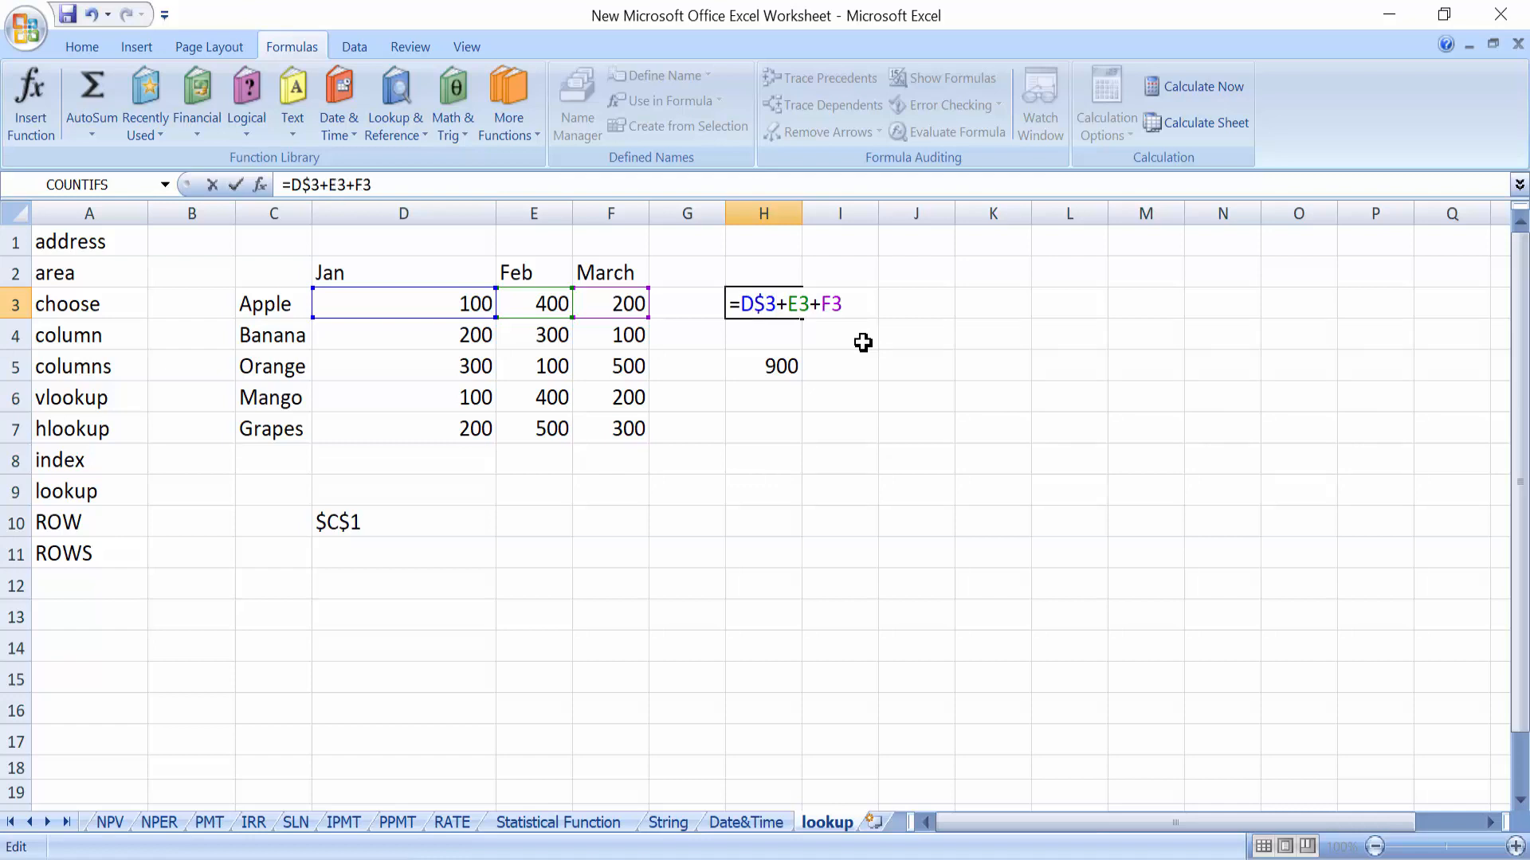
{"action": "key", "text": "Right"}
{"action": "key", "text": "Right"}
{"action": "key", "text": "Right"}
{"action": "type", "text": "$"}
{"action": "key", "text": "Right"}
{"action": "key", "text": "Right"}
{"action": "key", "text": "Right"}
{"action": "type", "text": "$"}
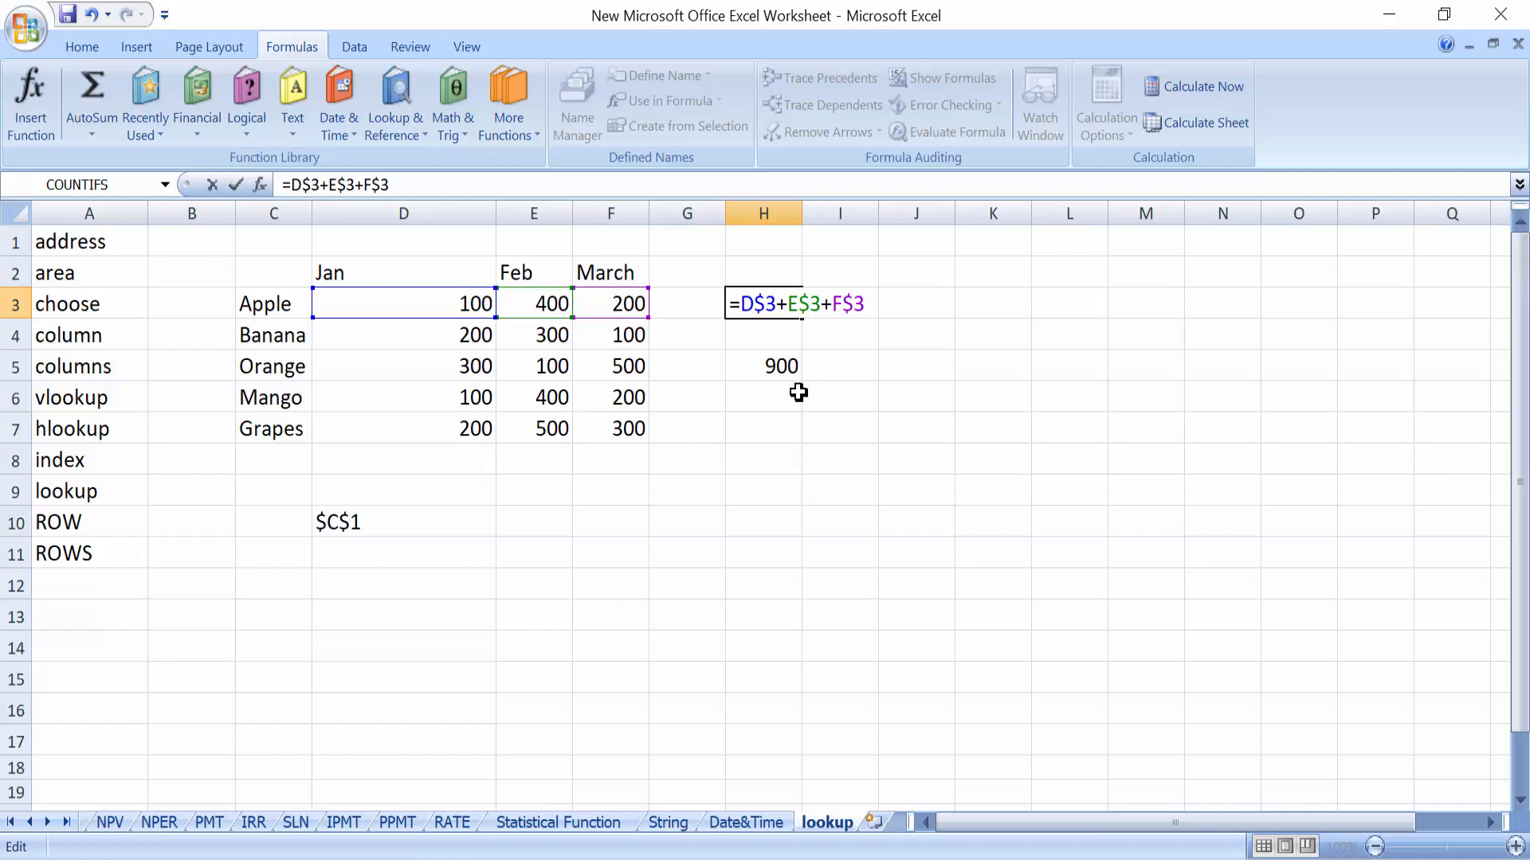
{"action": "key", "text": "Return"}
Clear H5 and fill it with a copy of the H3 formula
{"action": "left_click", "coordinate": [769, 369]}
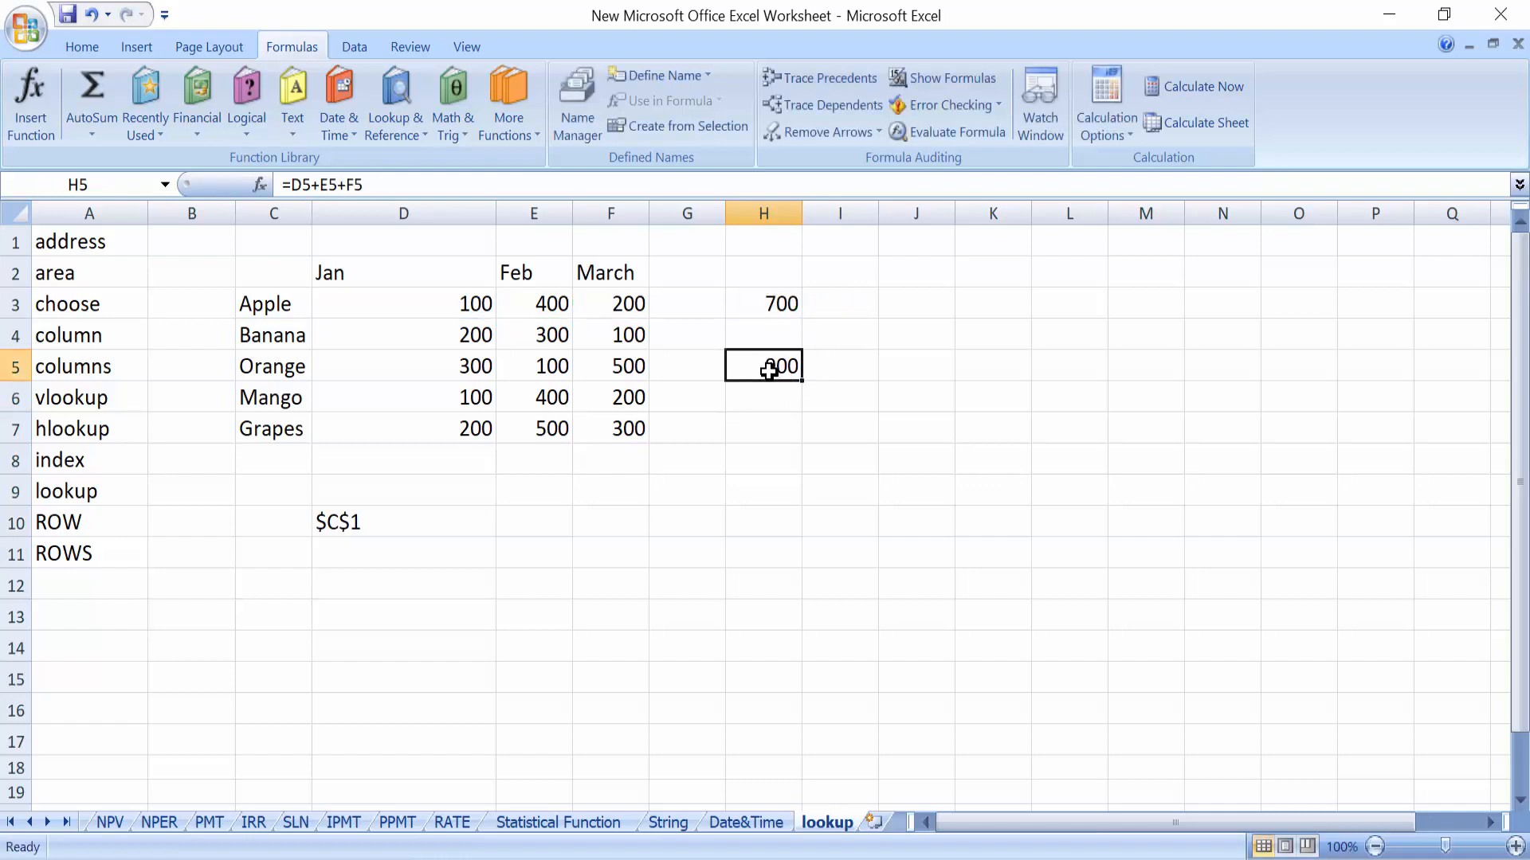
{"action": "key", "text": "Delete"}
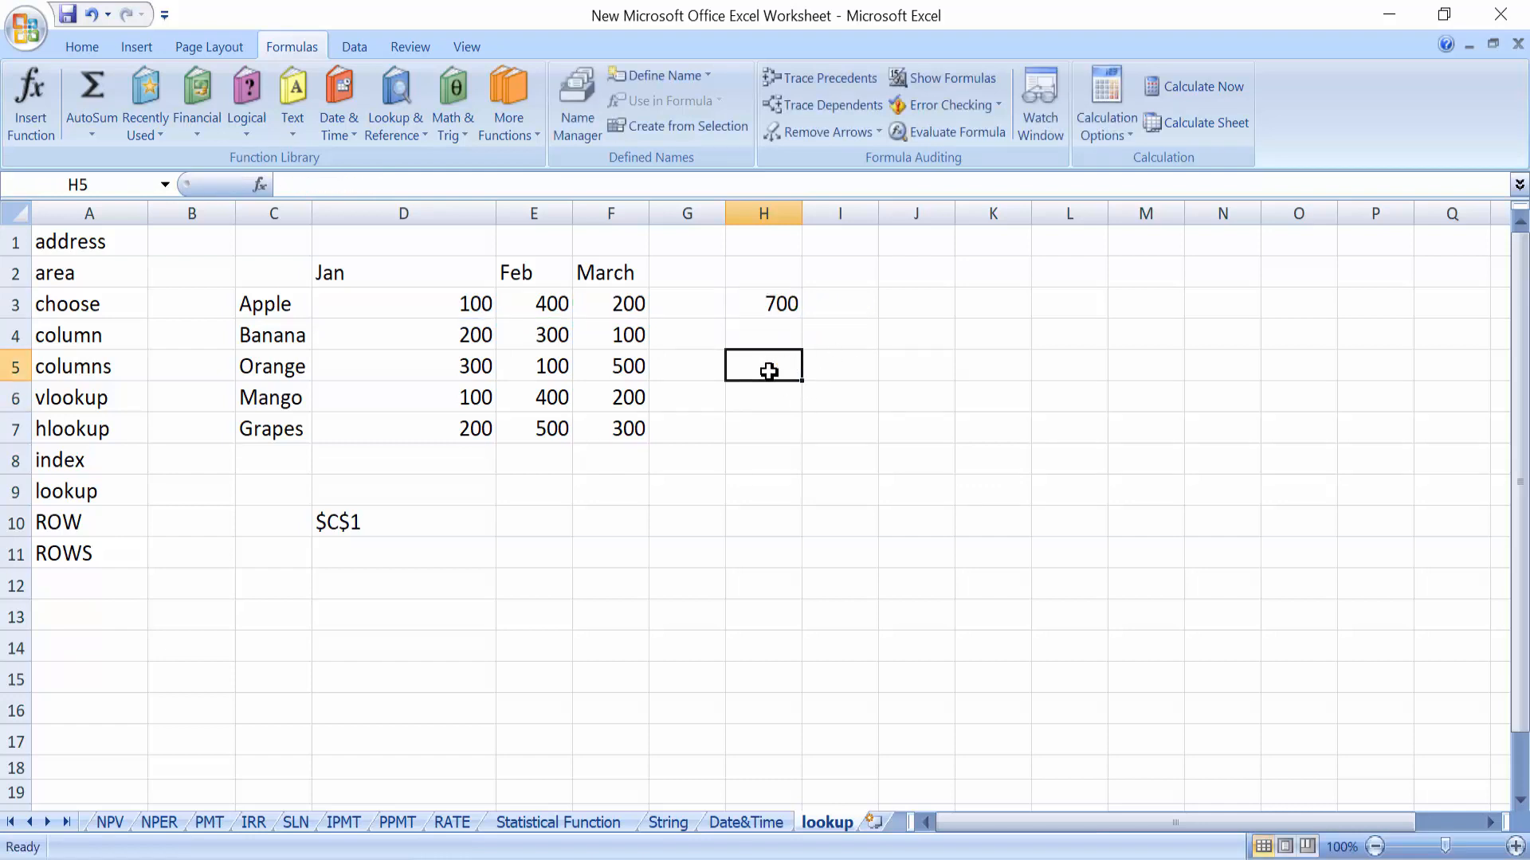
{"action": "left_click", "coordinate": [779, 304]}
{"action": "key", "text": "ctrl+c"}
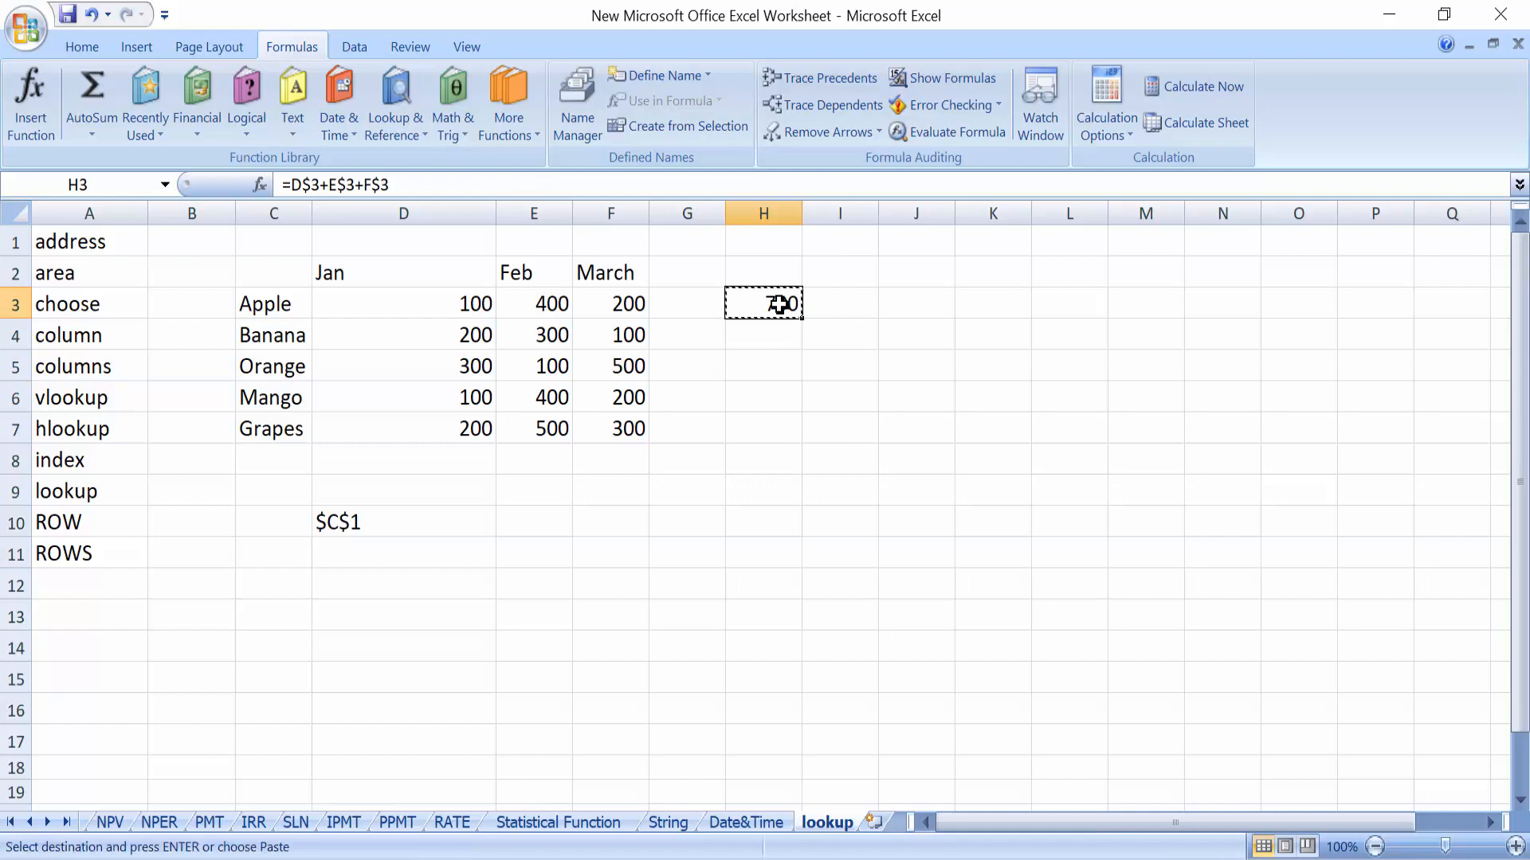
{"action": "left_click", "coordinate": [756, 365]}
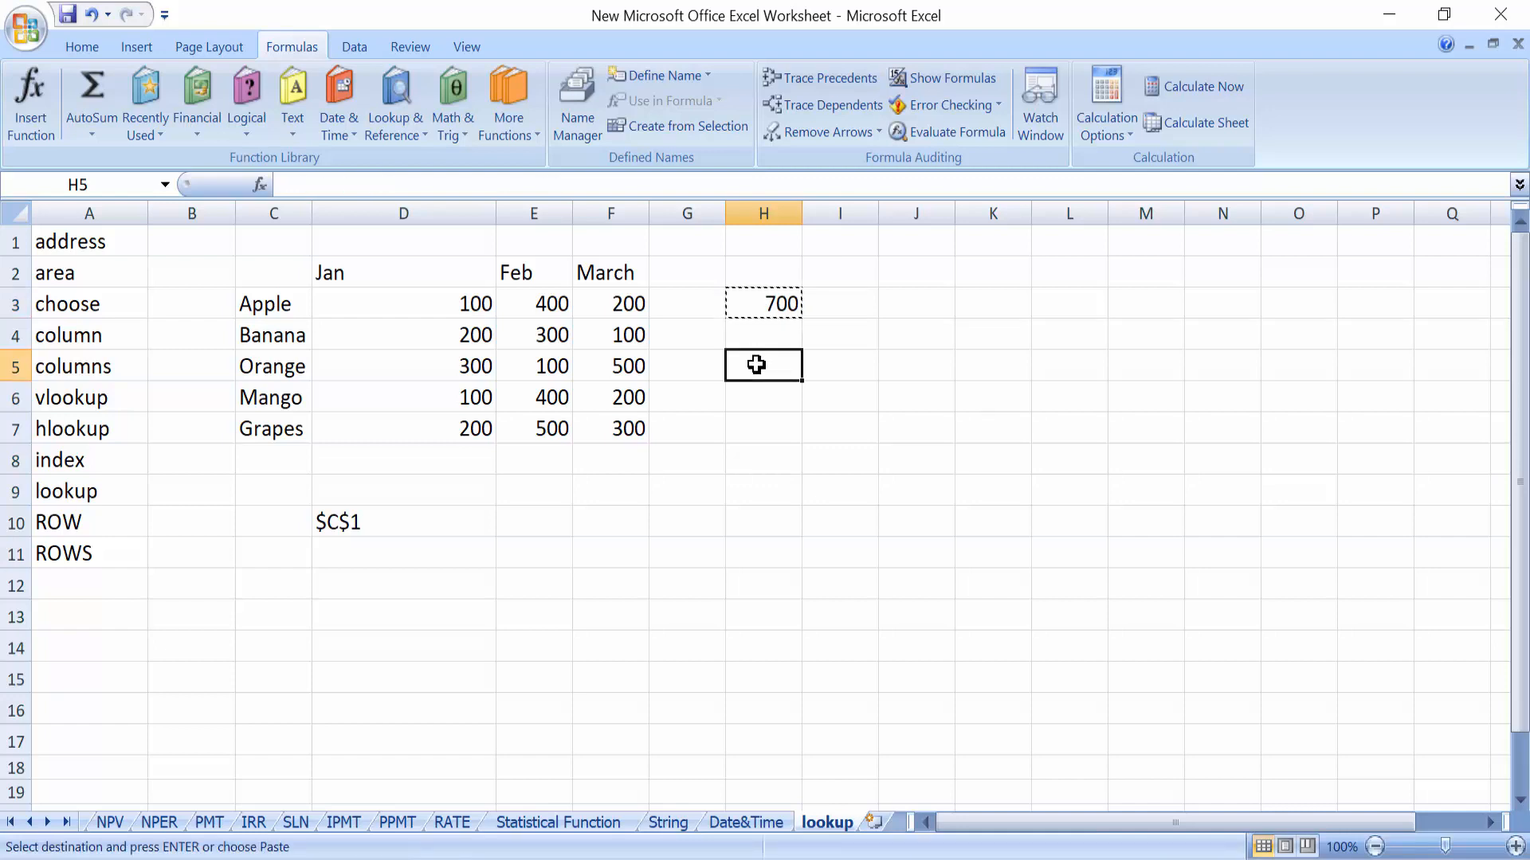
{"action": "key", "text": "ctrl+v"}
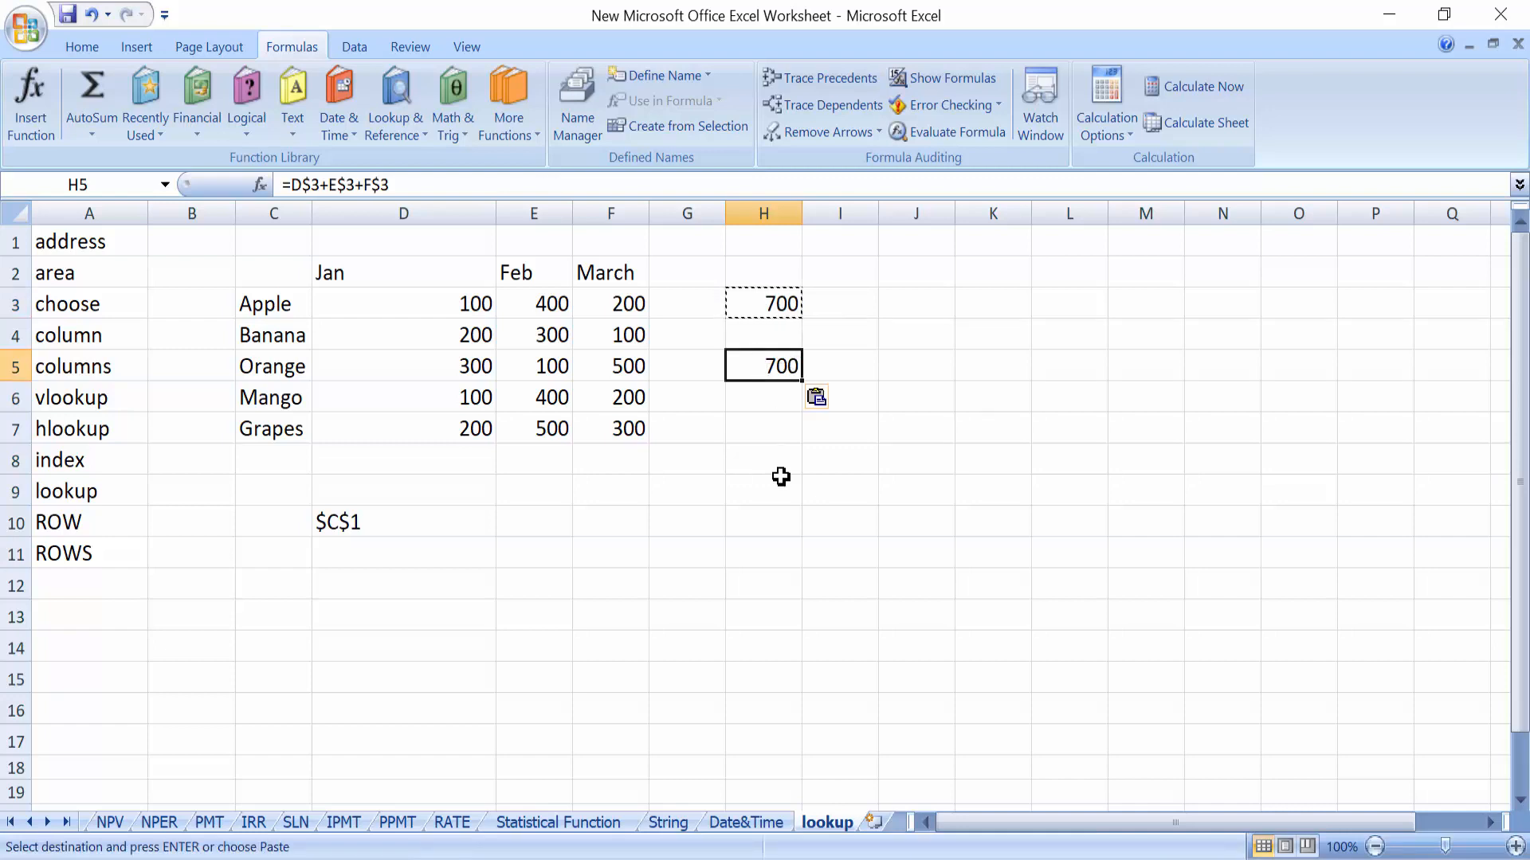
{"action": "key", "text": "Escape"}
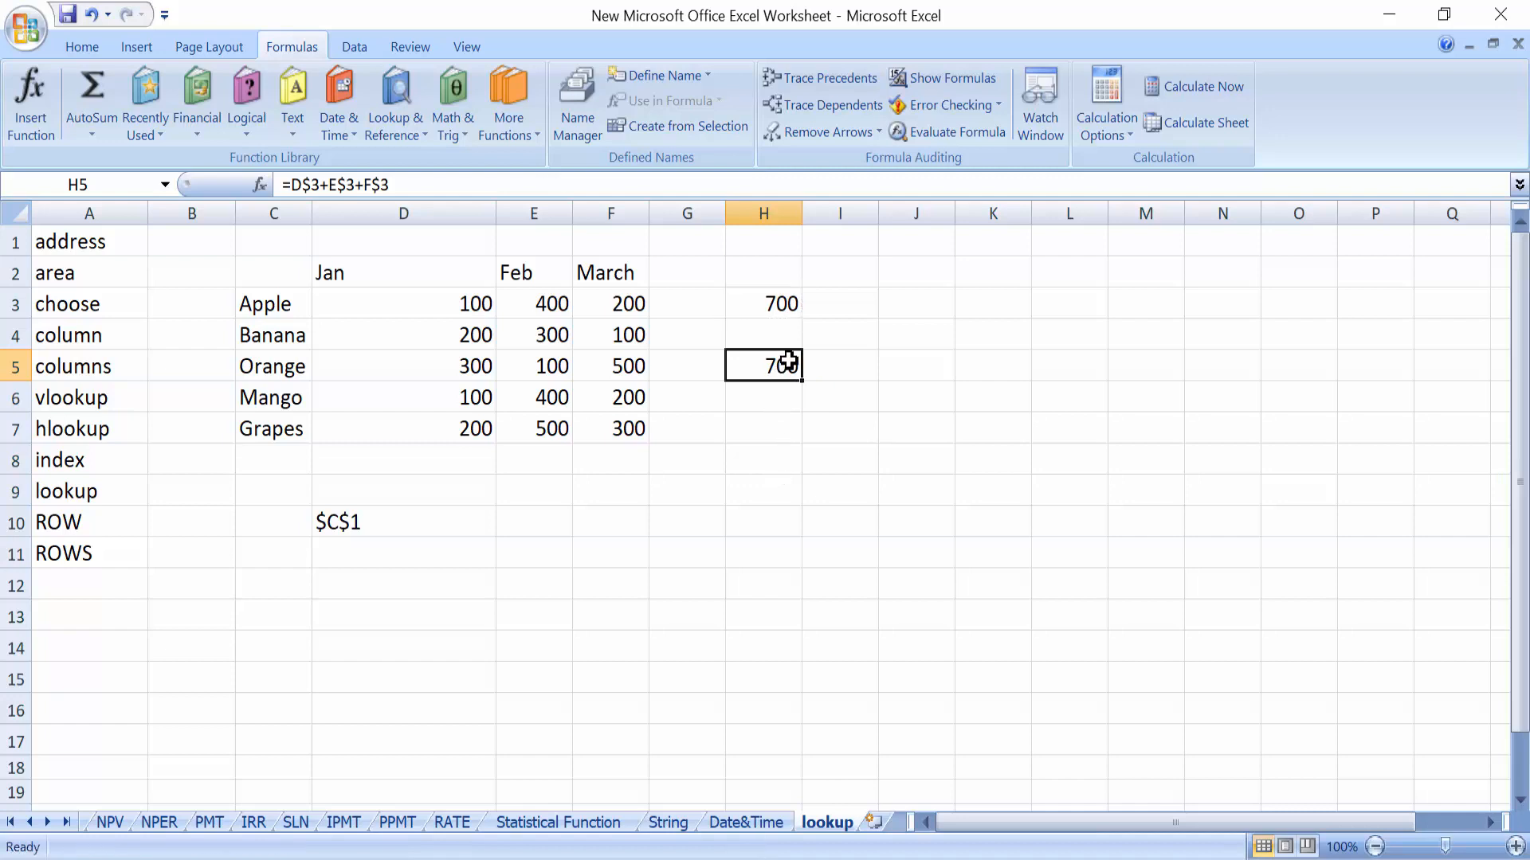
Make the column references in H5 absolute as well, so that its formula reads =$D$3+$E$3+$F$3
{"action": "double_click", "coordinate": [788, 361]}
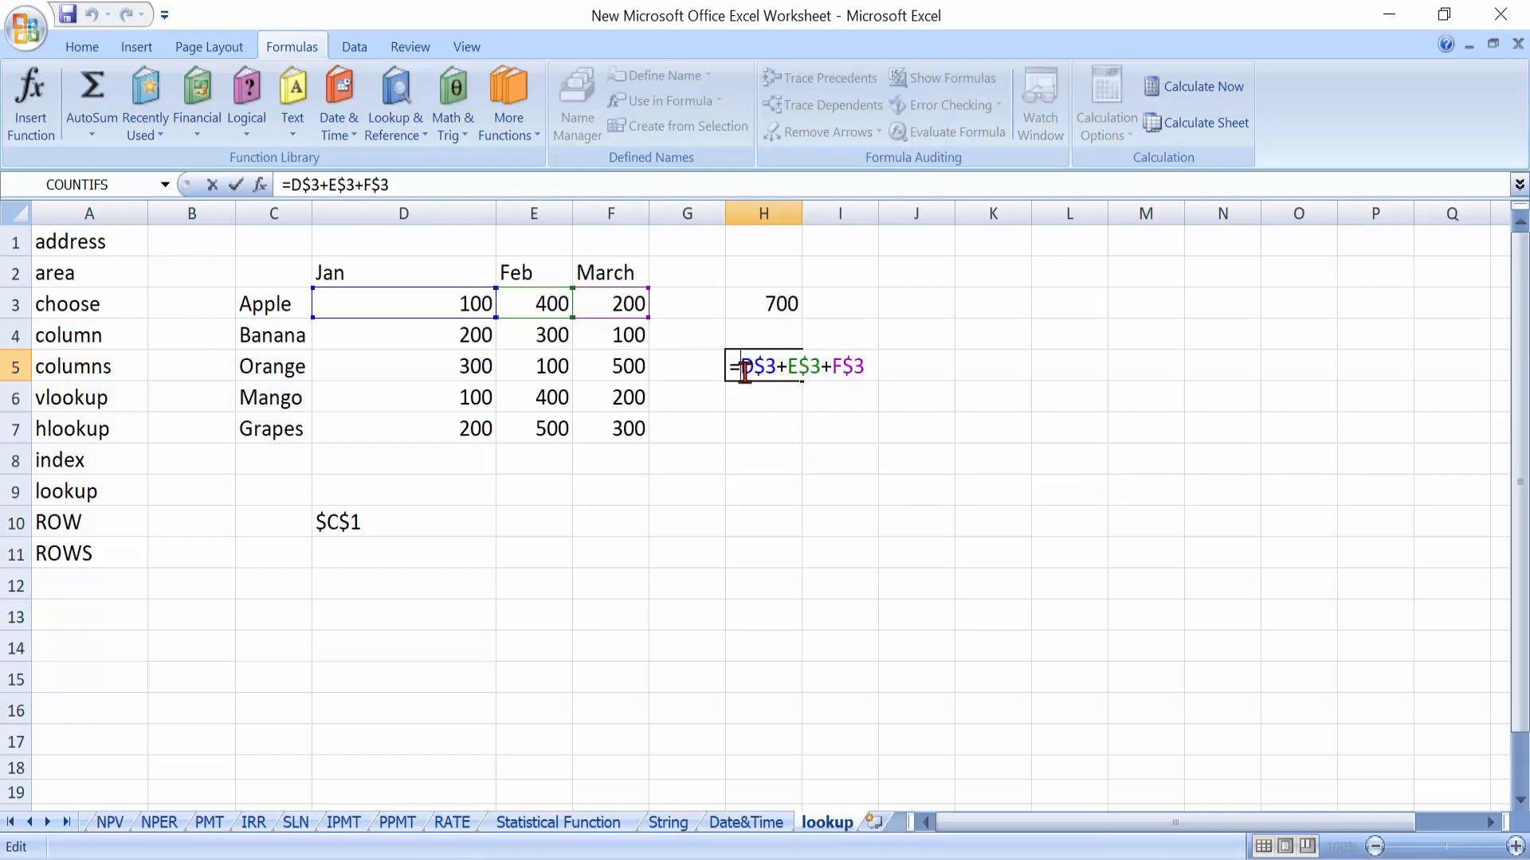
{"action": "type", "text": "$"}
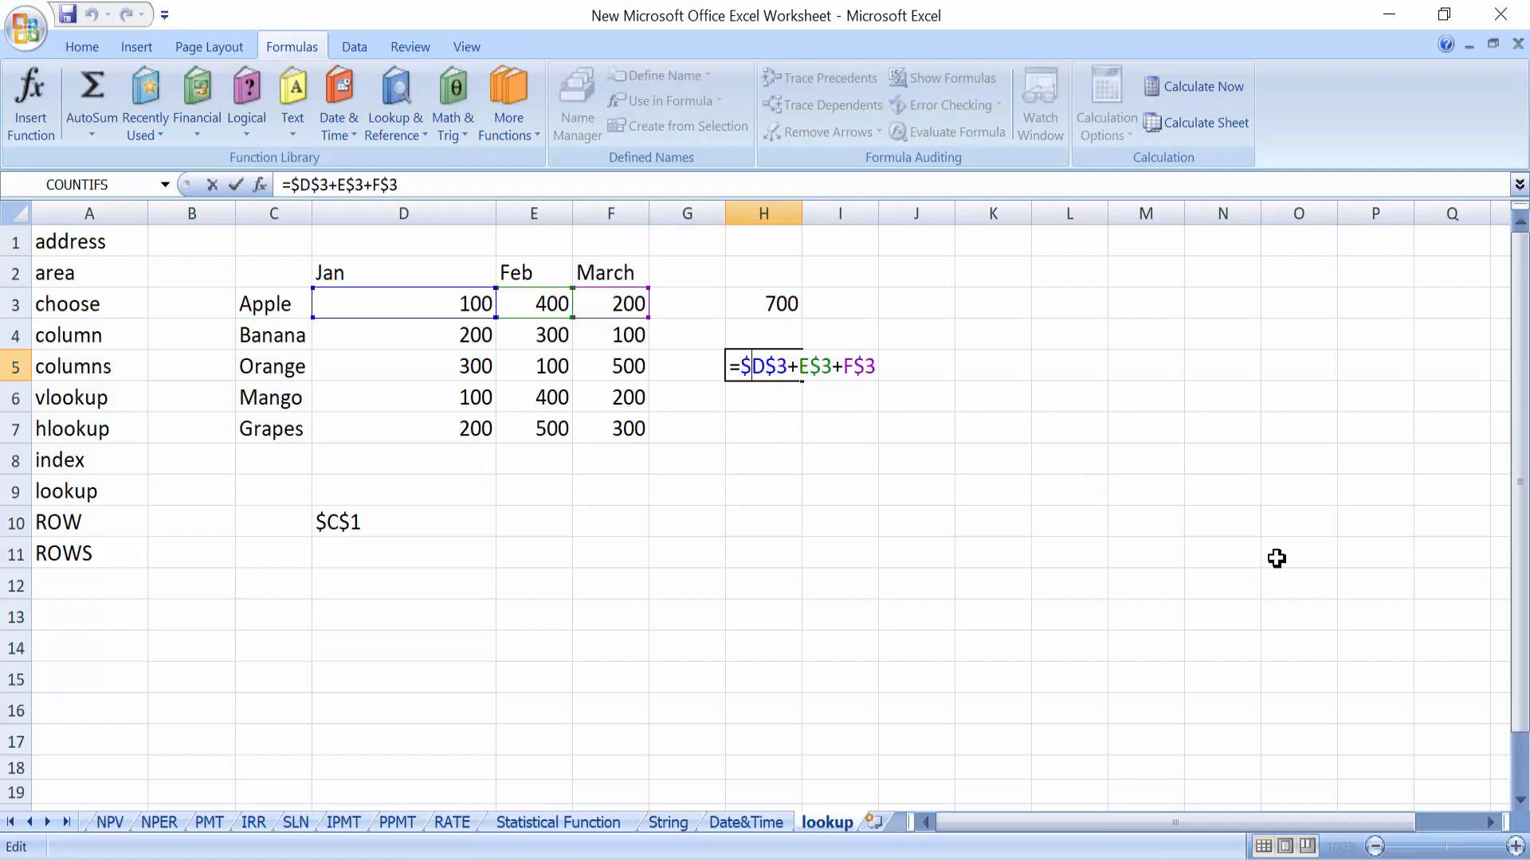
{"action": "key", "text": "Right"}
{"action": "key", "text": "Right"}
{"action": "key", "text": "Right"}
{"action": "key", "text": "Right"}
{"action": "type", "text": "$"}
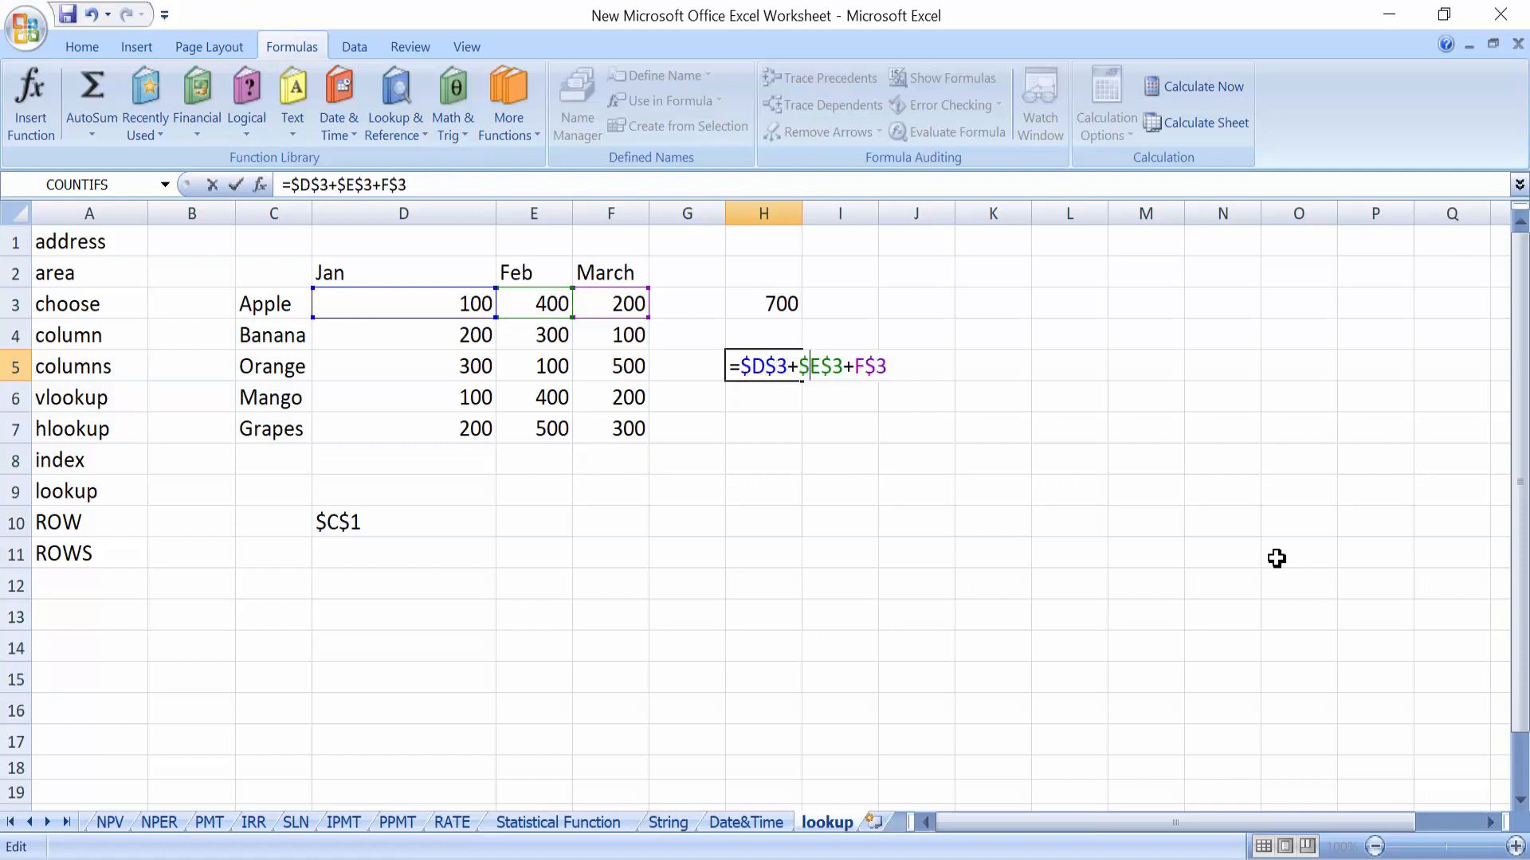
{"action": "key", "text": "Right"}
{"action": "key", "text": "Right"}
{"action": "key", "text": "Right"}
{"action": "key", "text": "Right"}
{"action": "type", "text": "$"}
{"action": "key", "text": "Return"}
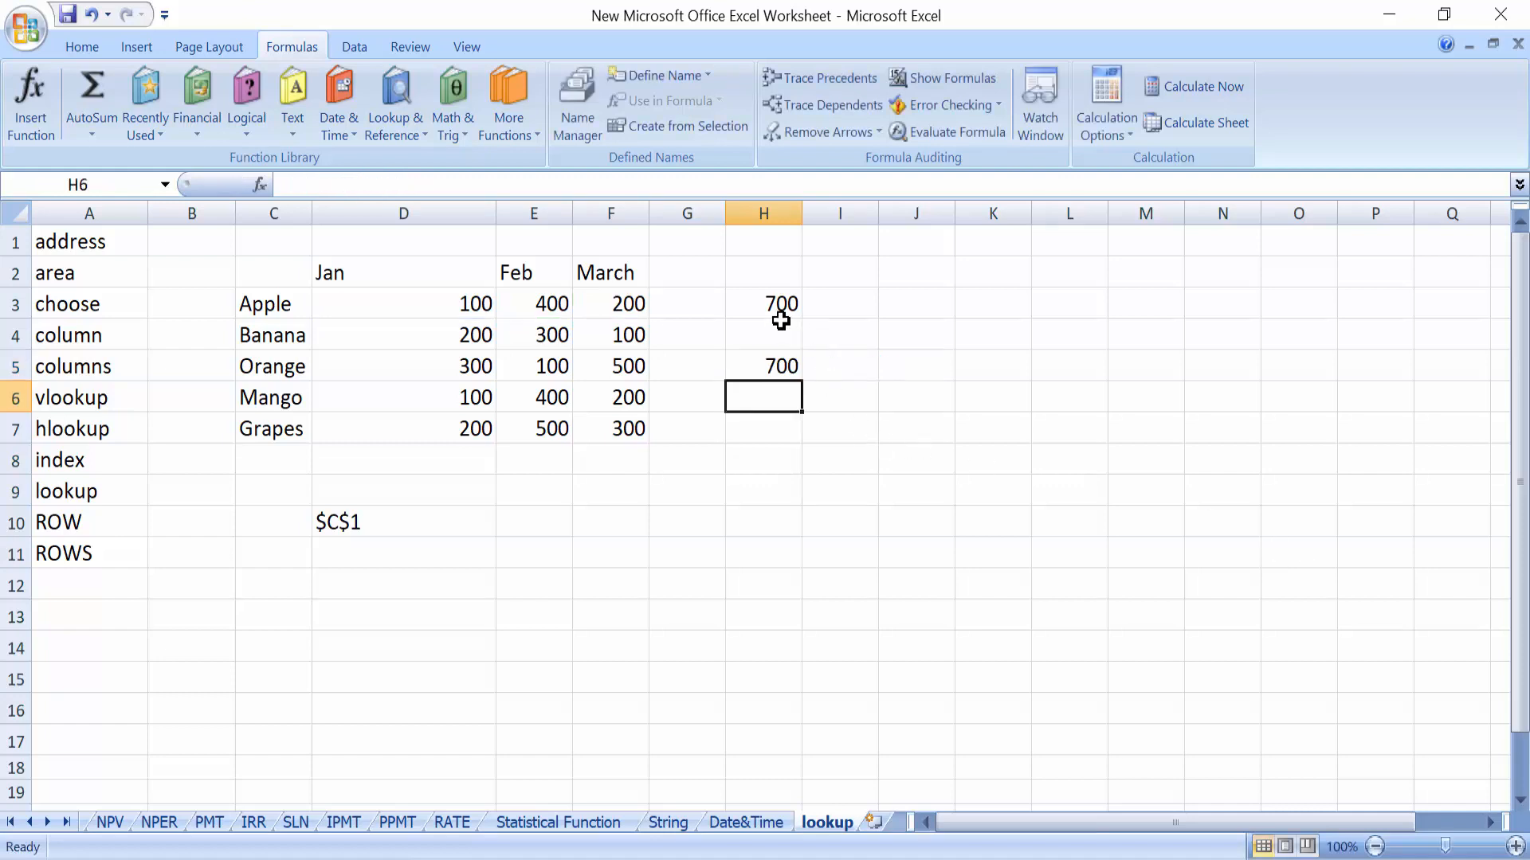
Clear the contents of cells H3 through H6
{"action": "left_click_drag", "start_coordinate": [781, 303], "coordinate": [782, 391]}
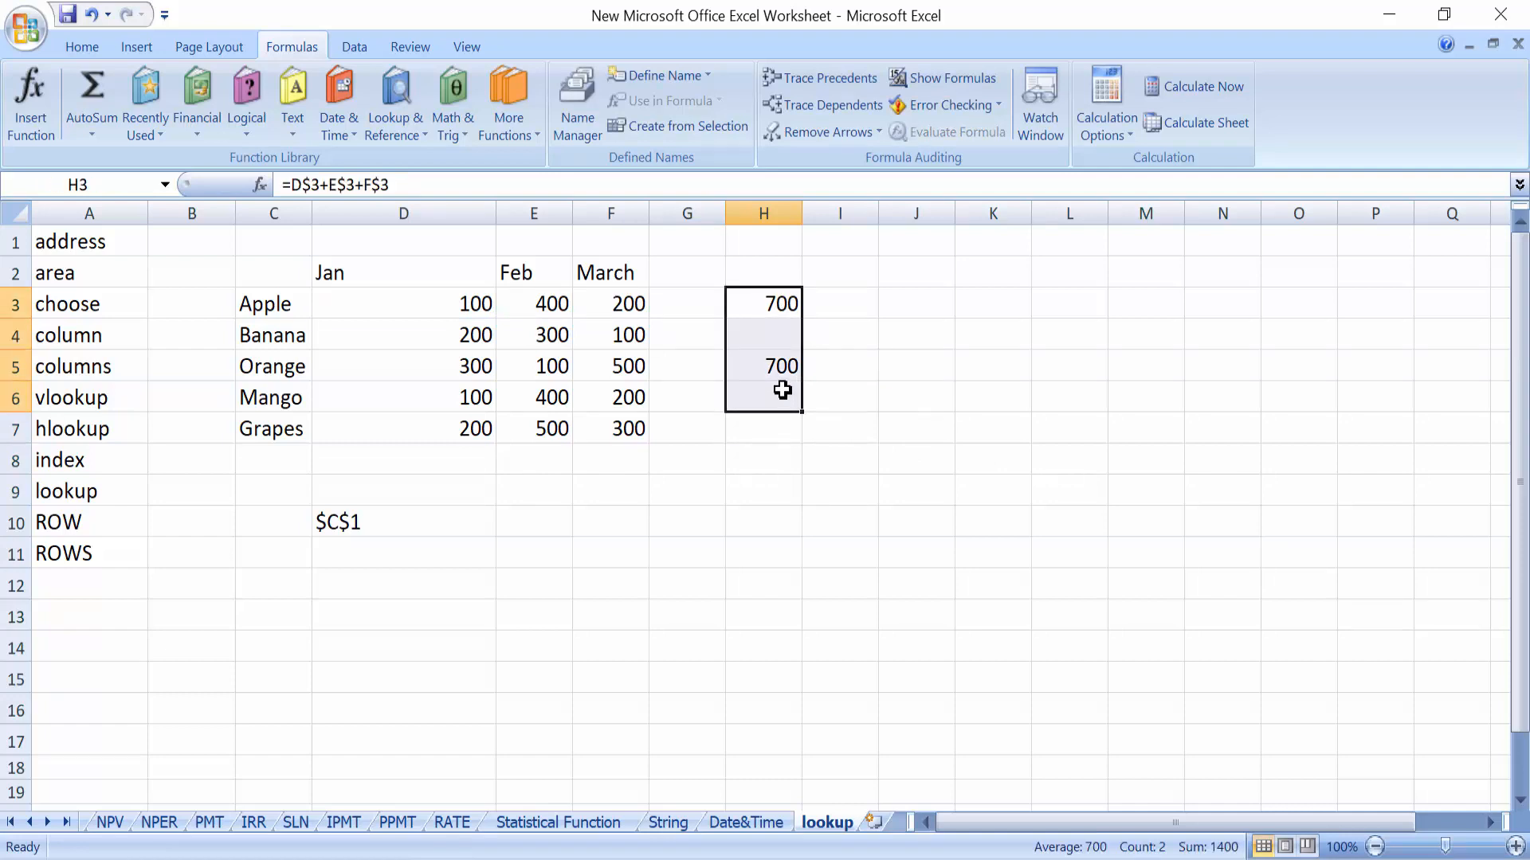
{"action": "key", "text": "Delete"}
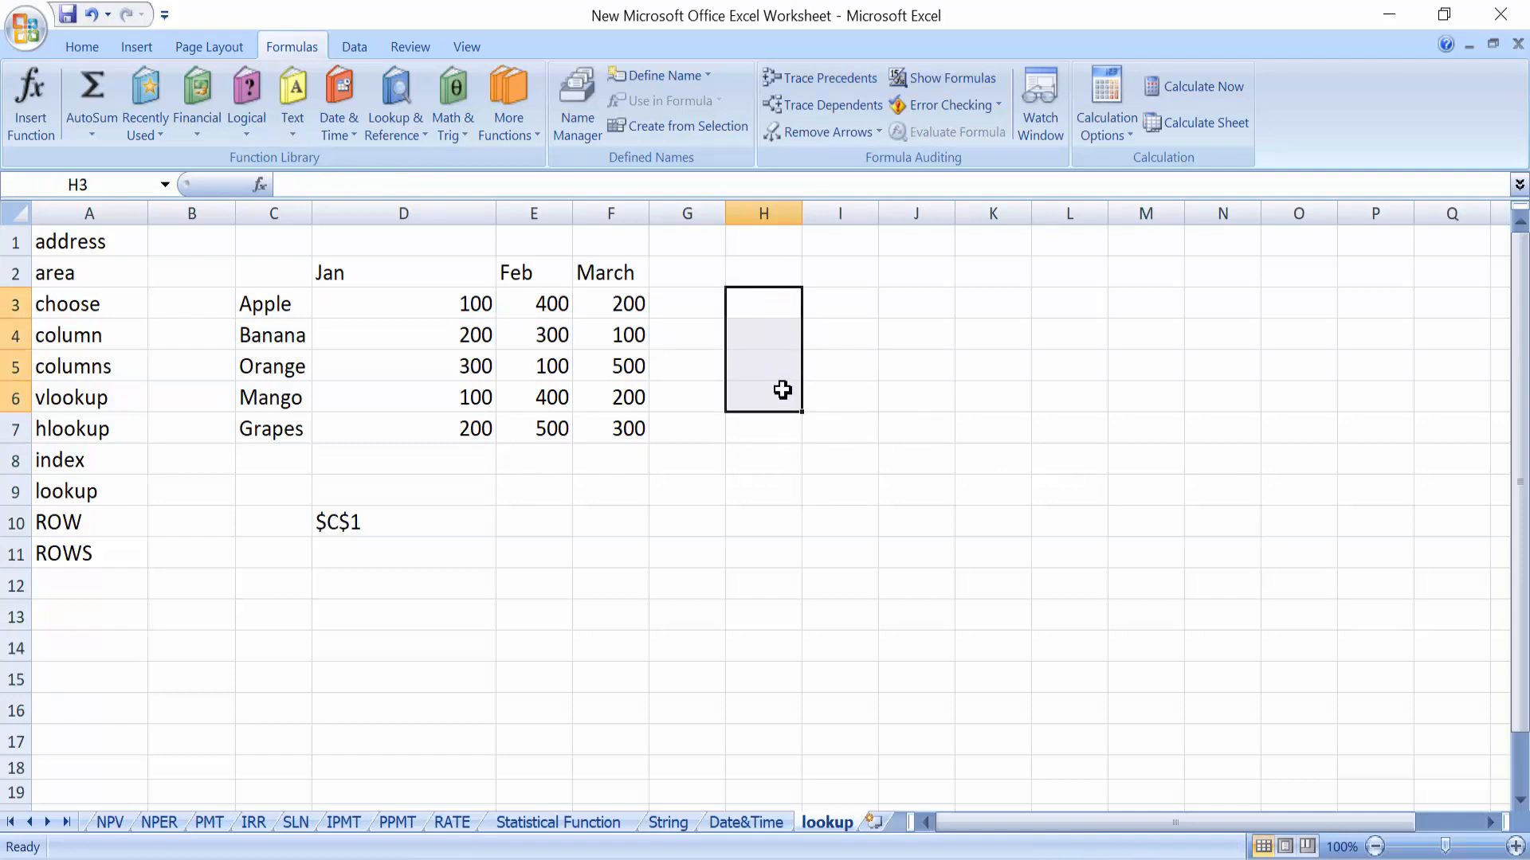
Add an abs_num argument of 1 to the ADDRESS formula in D10, making it =ADDRESS(1,3,1)
{"action": "left_click", "coordinate": [340, 521]}
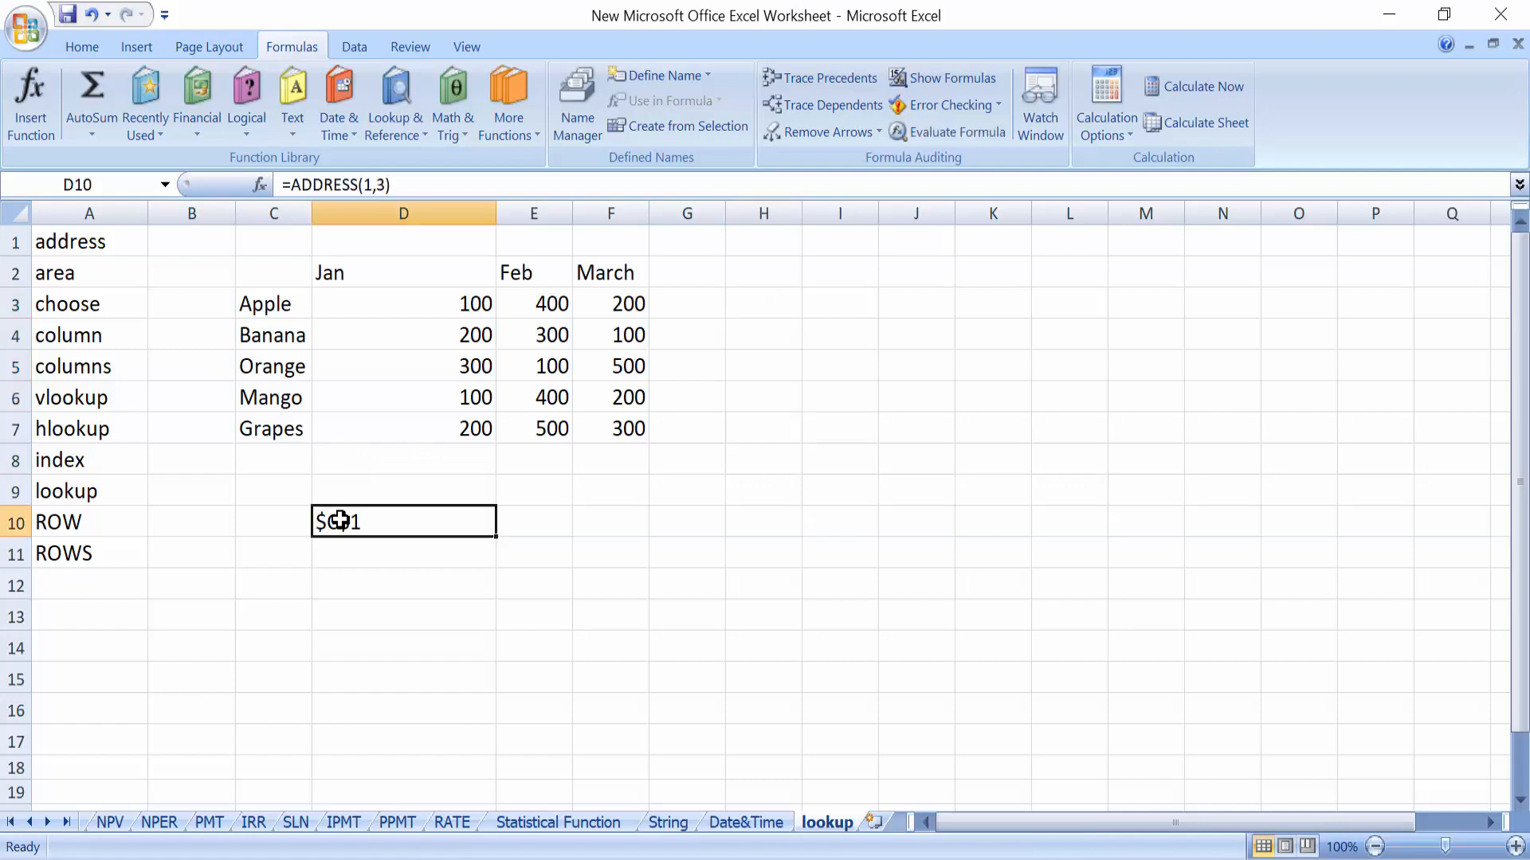
{"action": "double_click", "coordinate": [367, 521]}
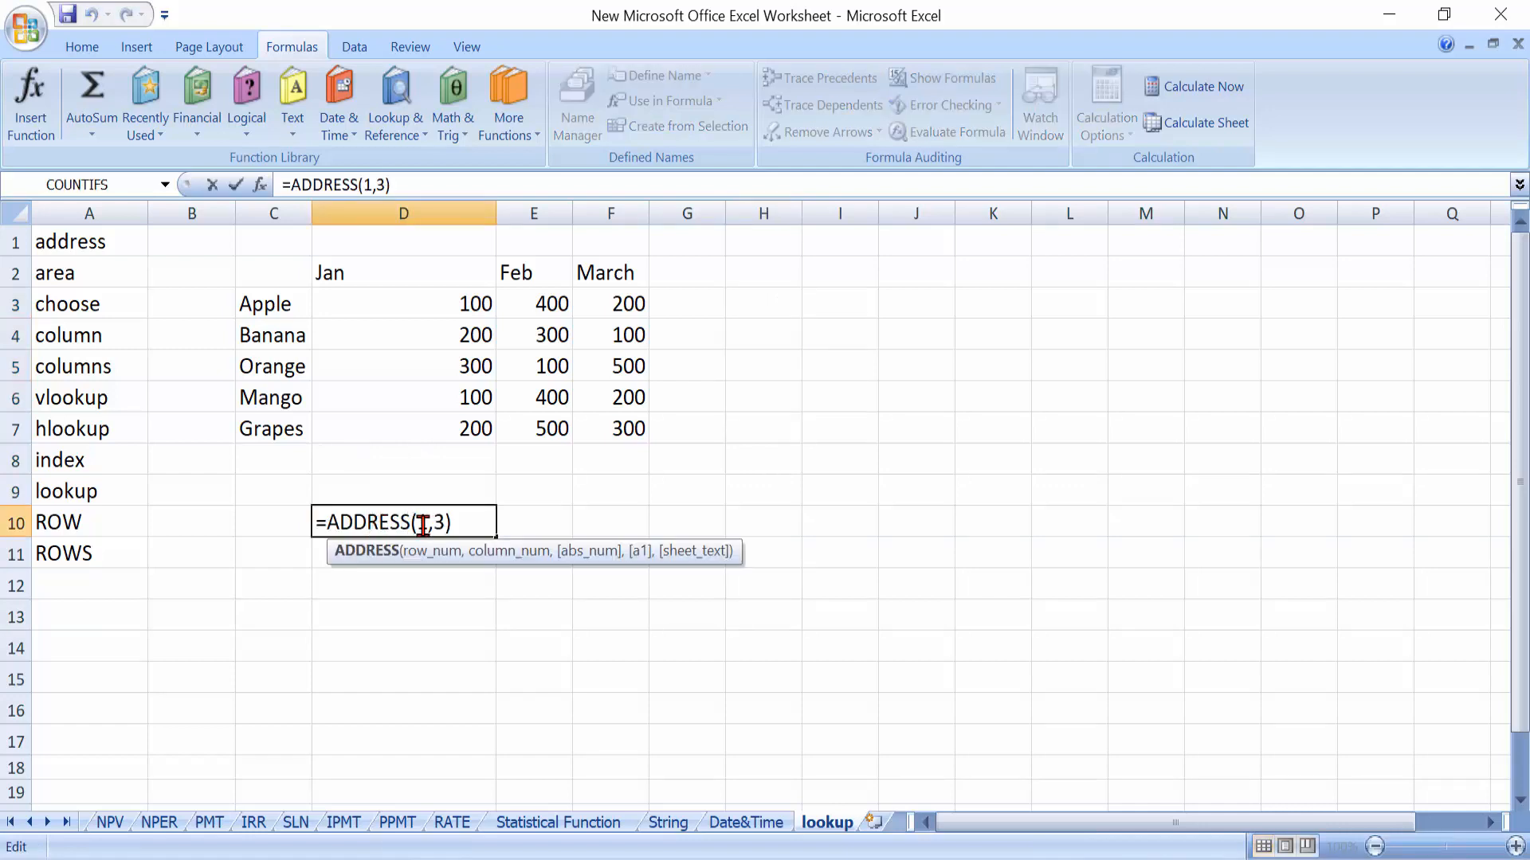
{"action": "left_click", "coordinate": [472, 525]}
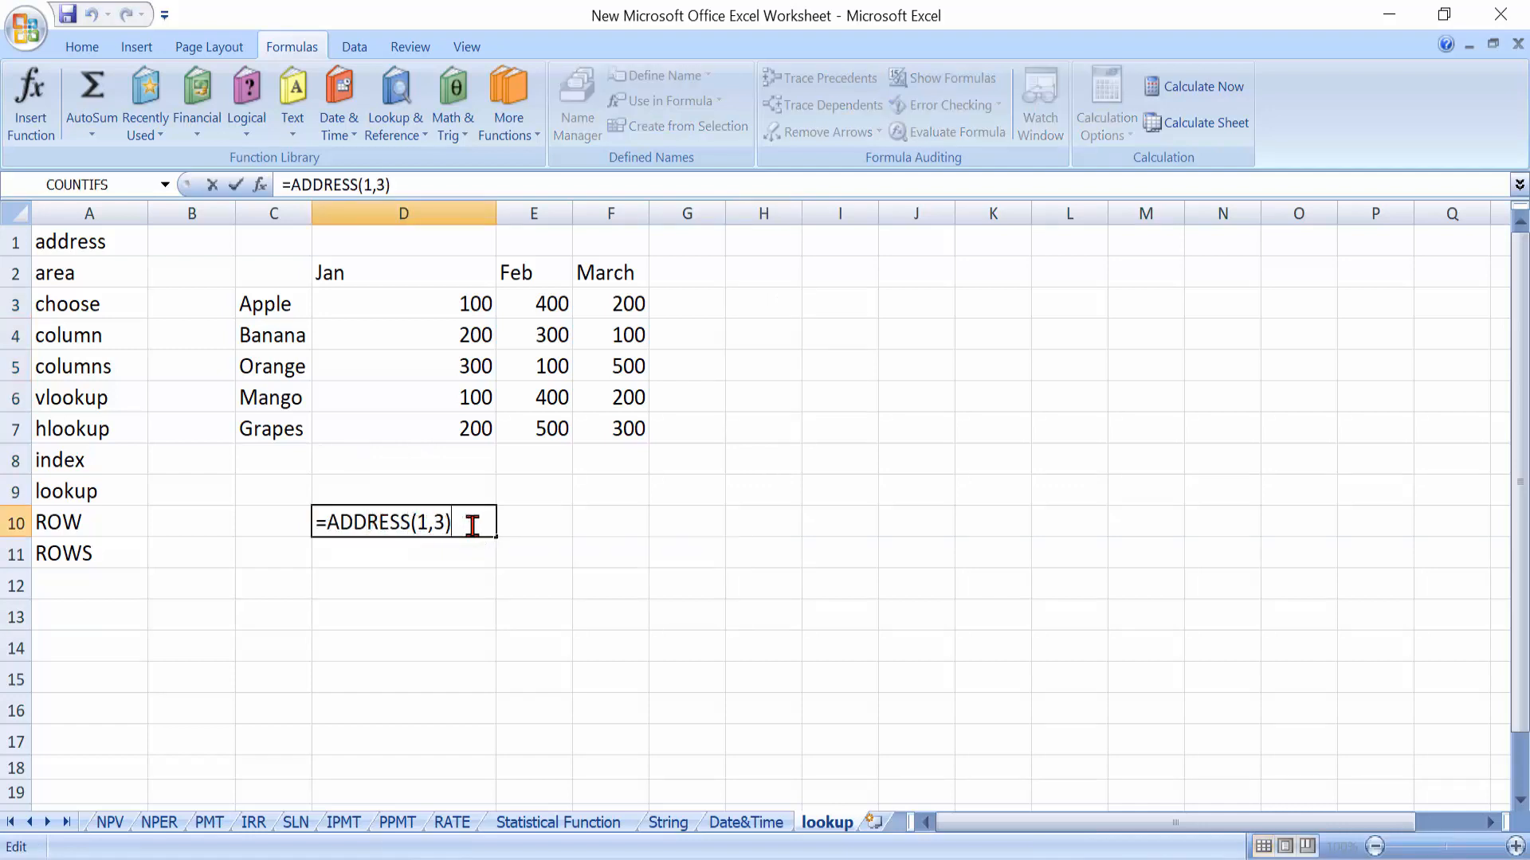
{"action": "key", "text": "Return"}
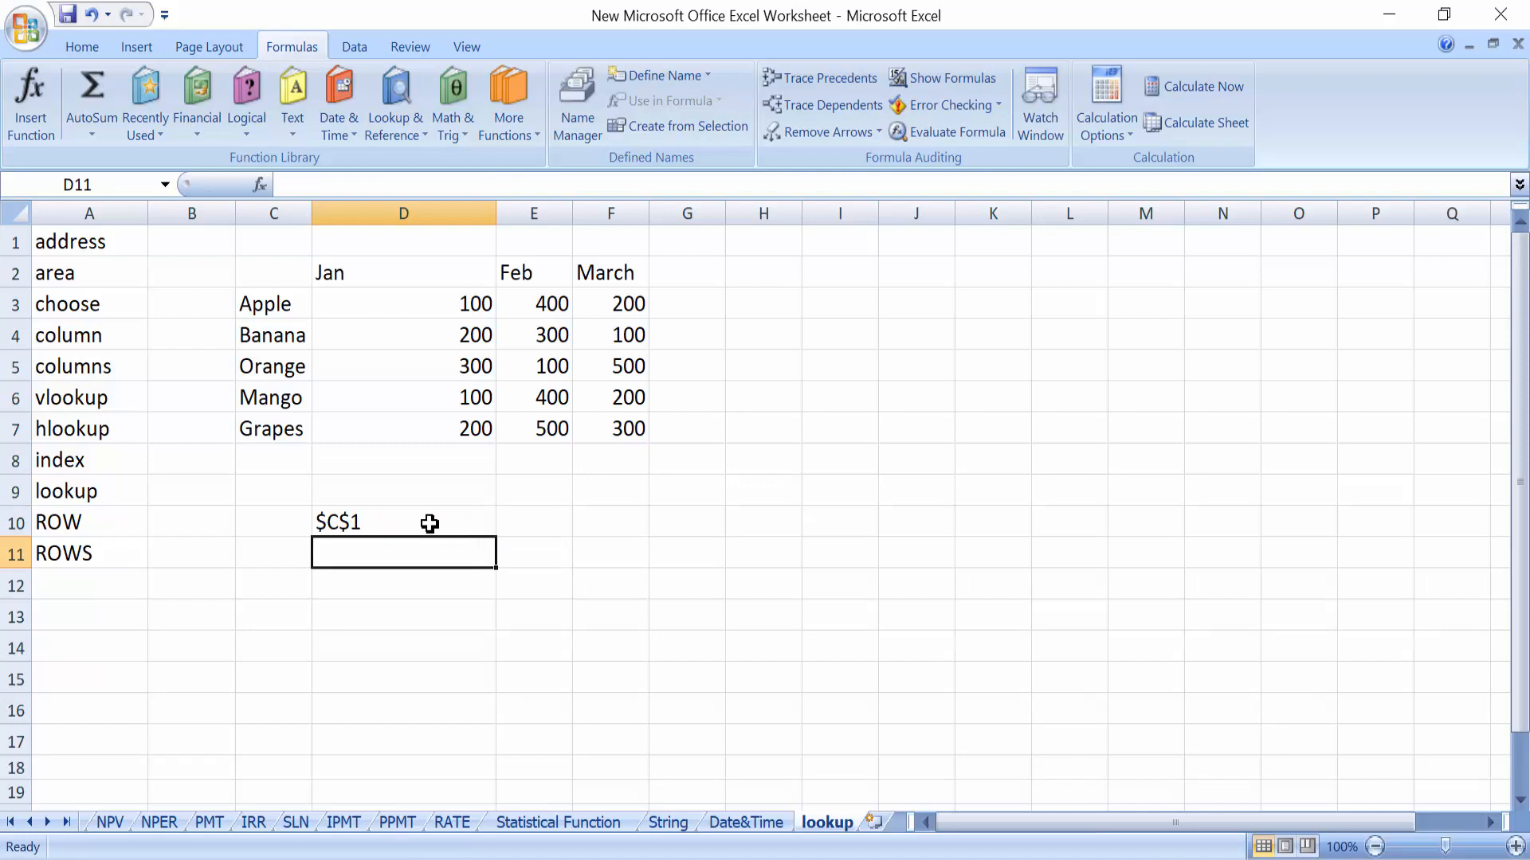
{"action": "double_click", "coordinate": [391, 523]}
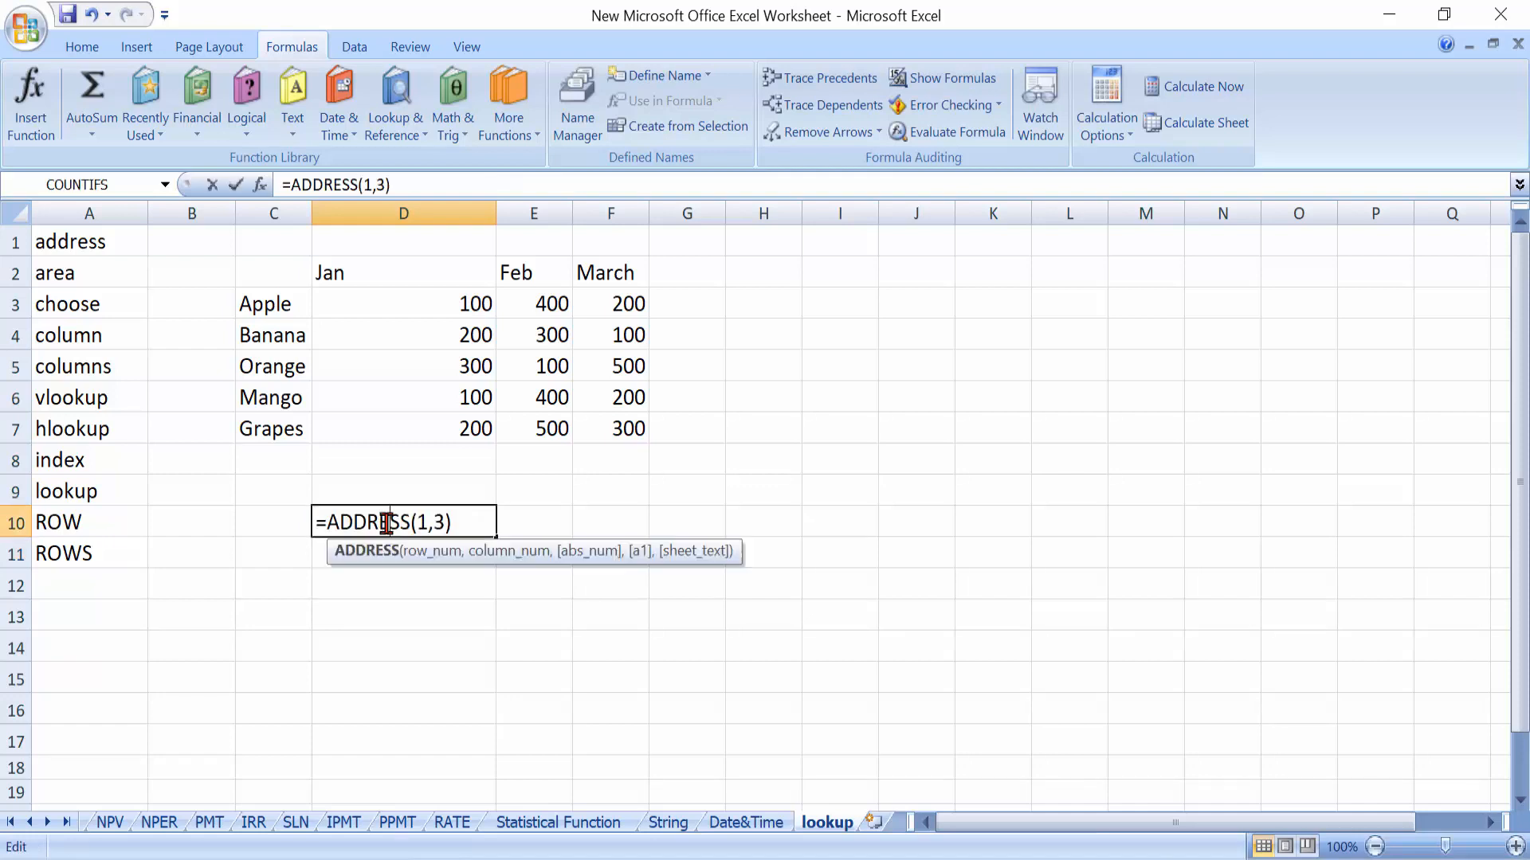
{"action": "left_click", "coordinate": [474, 523]}
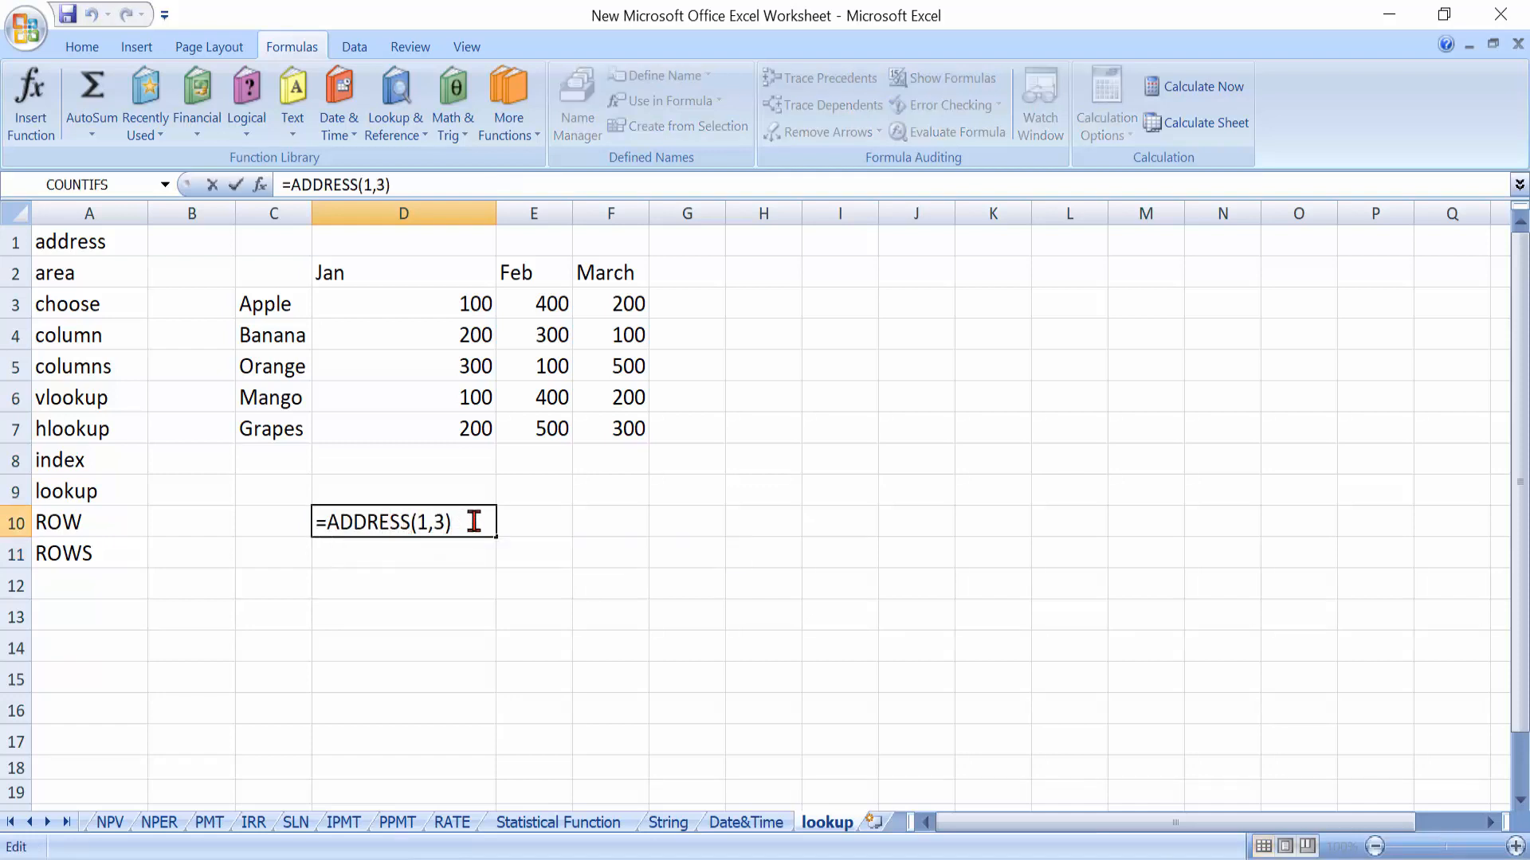
{"action": "key", "text": "BackSpace"}
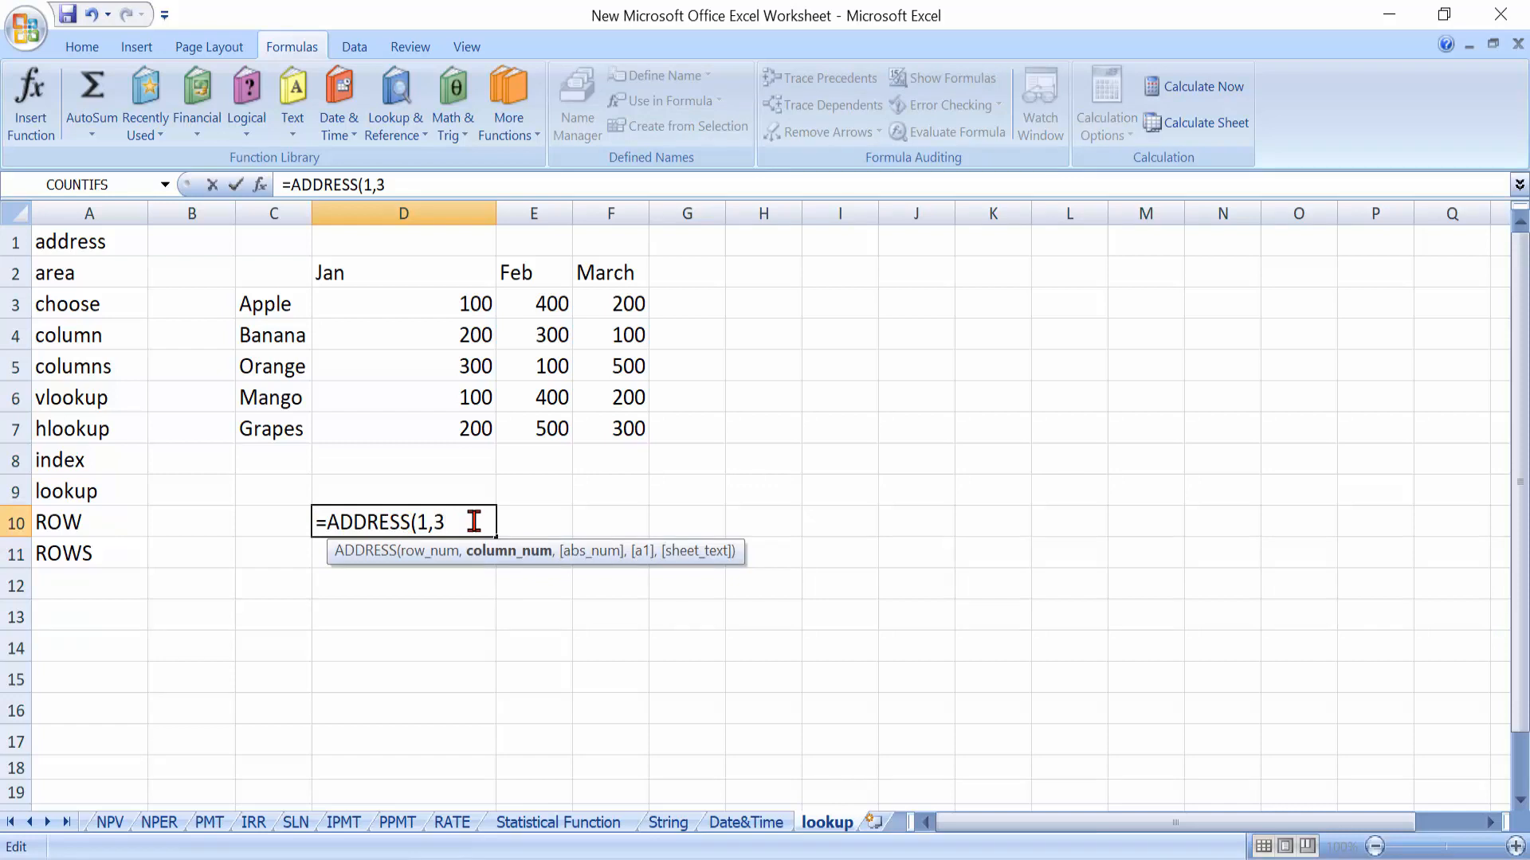
{"action": "type", "text": ",1"}
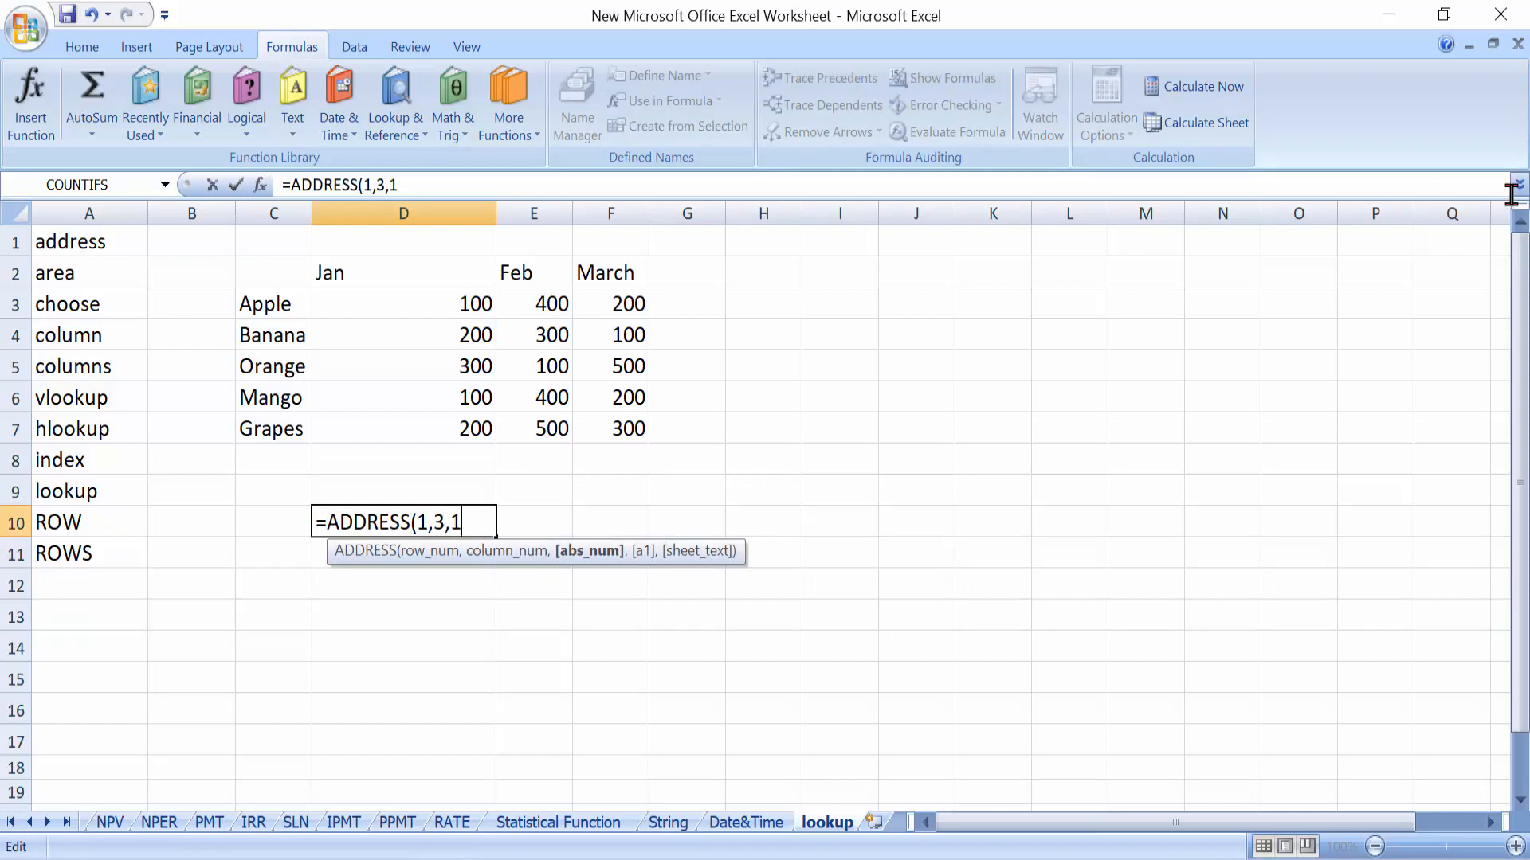
{"action": "type", "text": ")"}
{"action": "key", "text": "Return"}
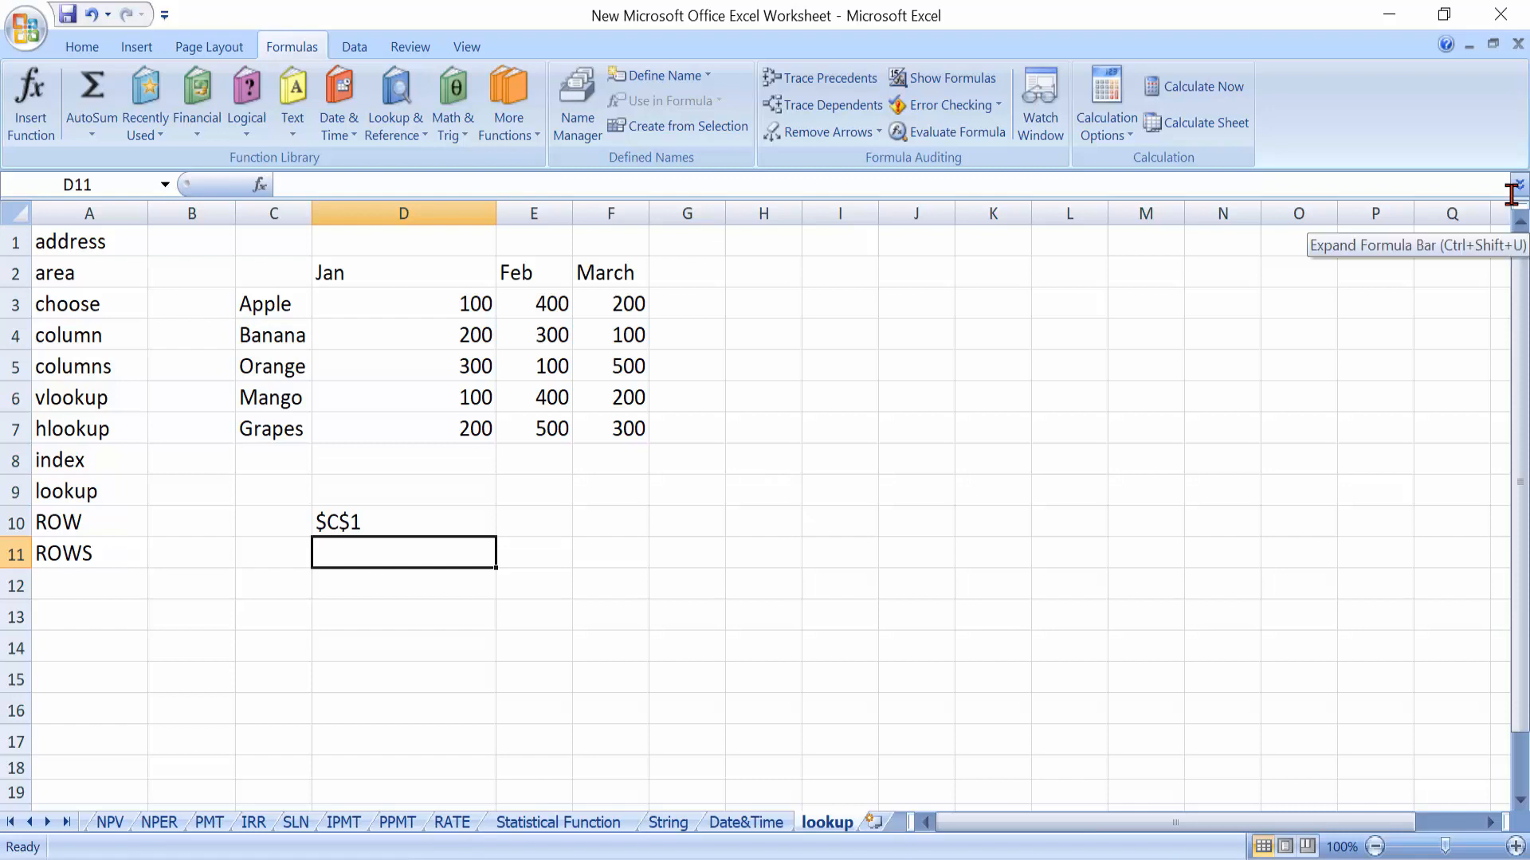
{"action": "key", "text": "Up"}
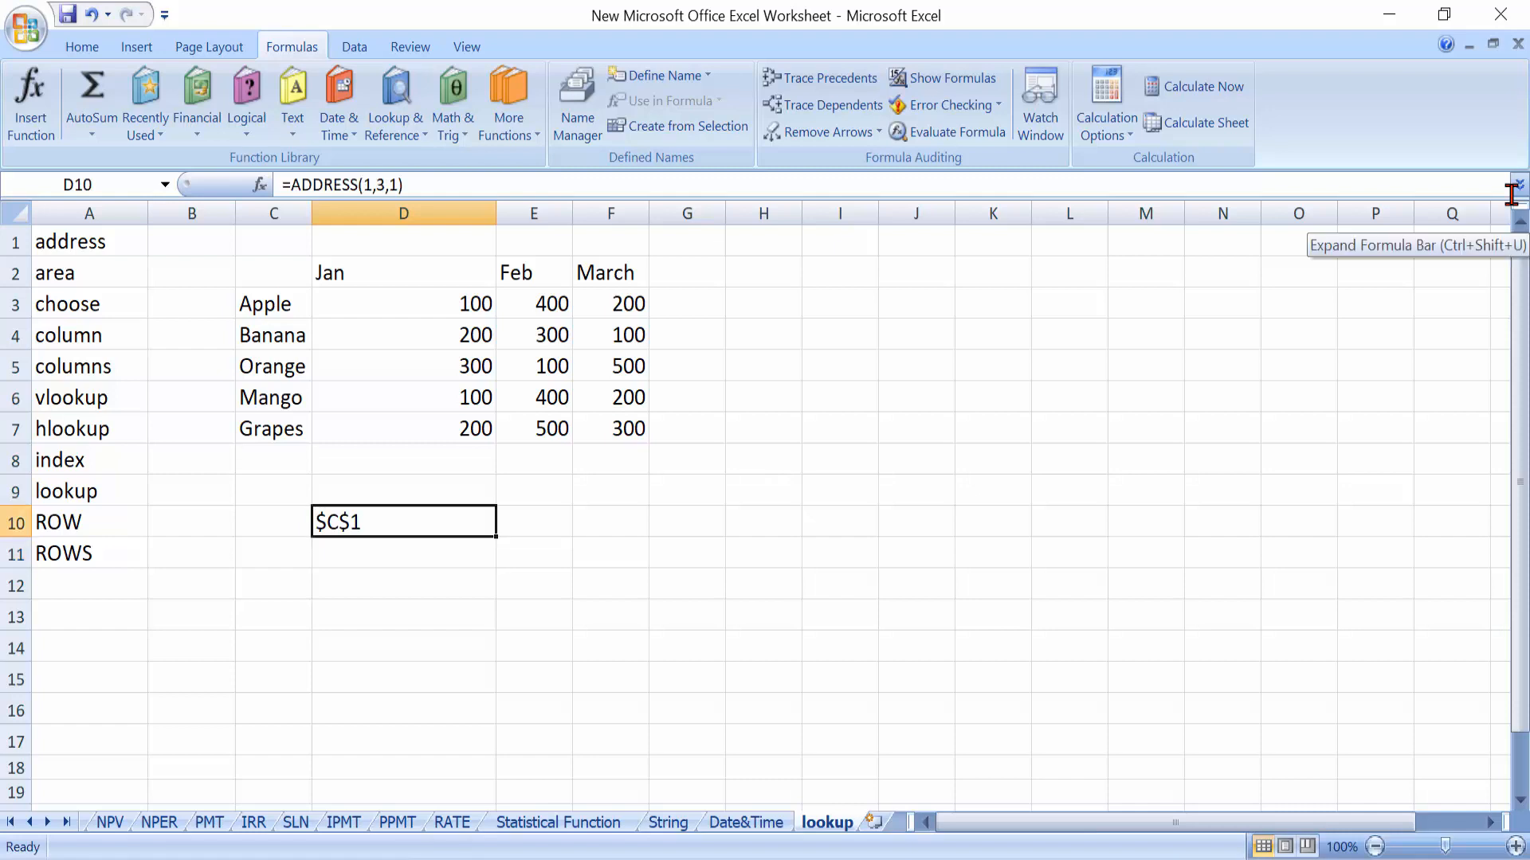
Change the abs_num argument of the ADDRESS formula in D10 to 2, making it =ADDRESS(1,3,2)
{"action": "double_click", "coordinate": [386, 525]}
{"action": "key", "text": "Left"}
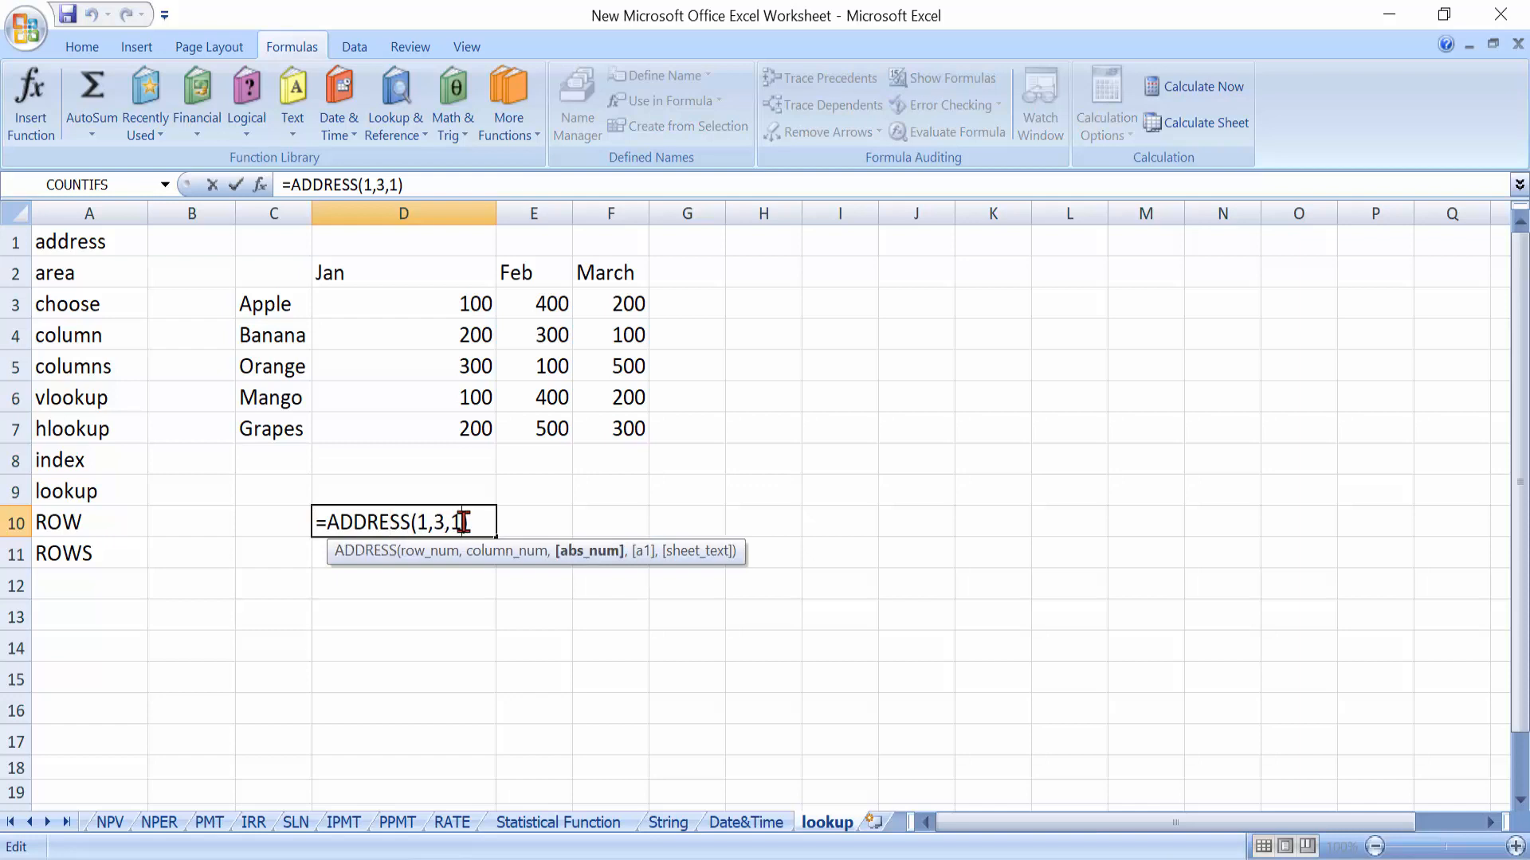
{"action": "key", "text": "BackSpace"}
{"action": "type", "text": "2"}
{"action": "key", "text": "Return"}
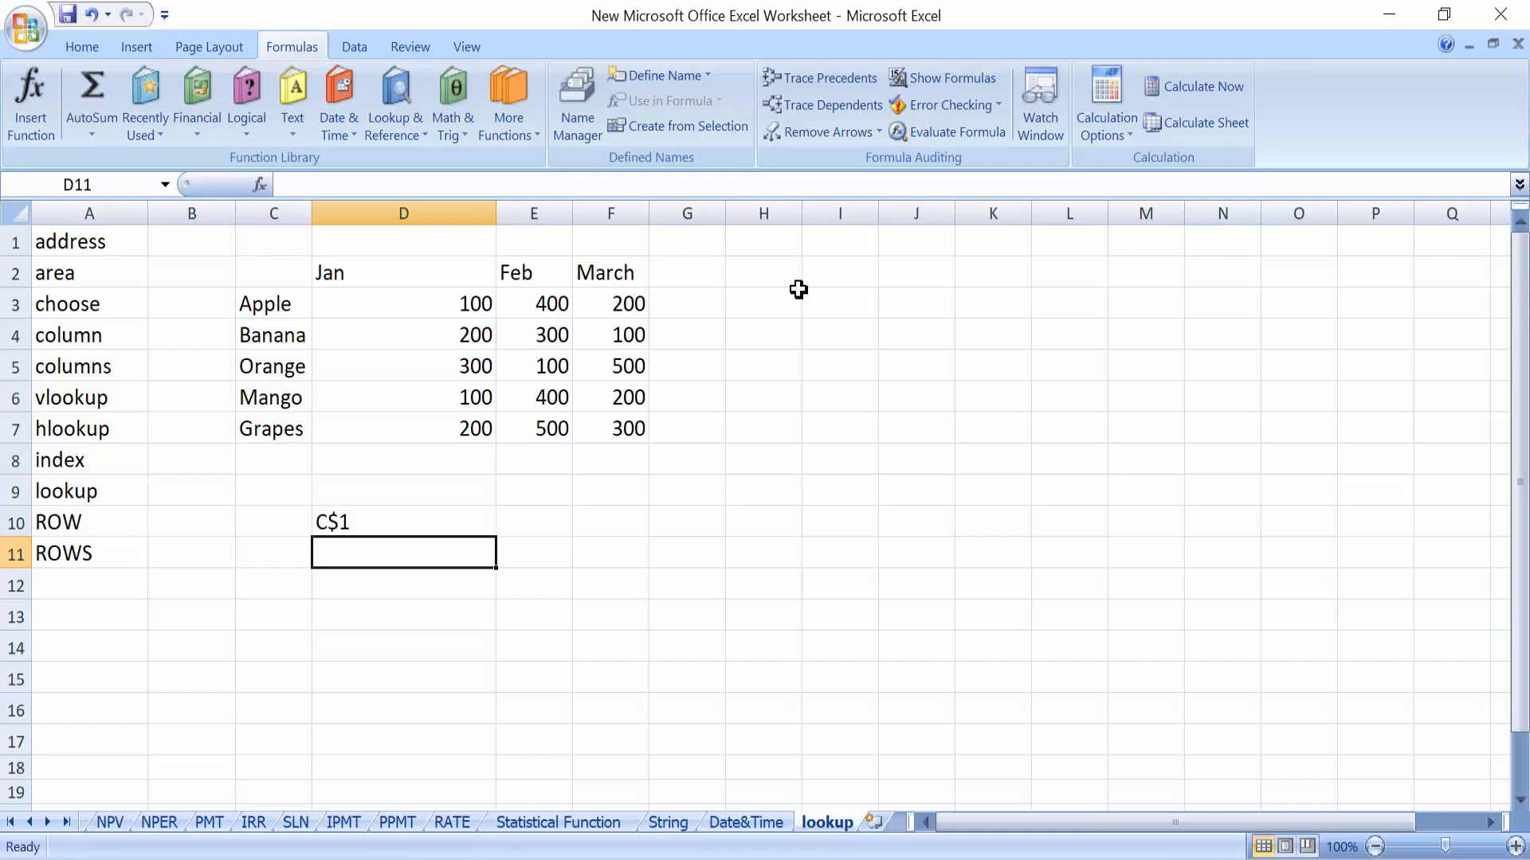
{"action": "key", "text": "Up"}
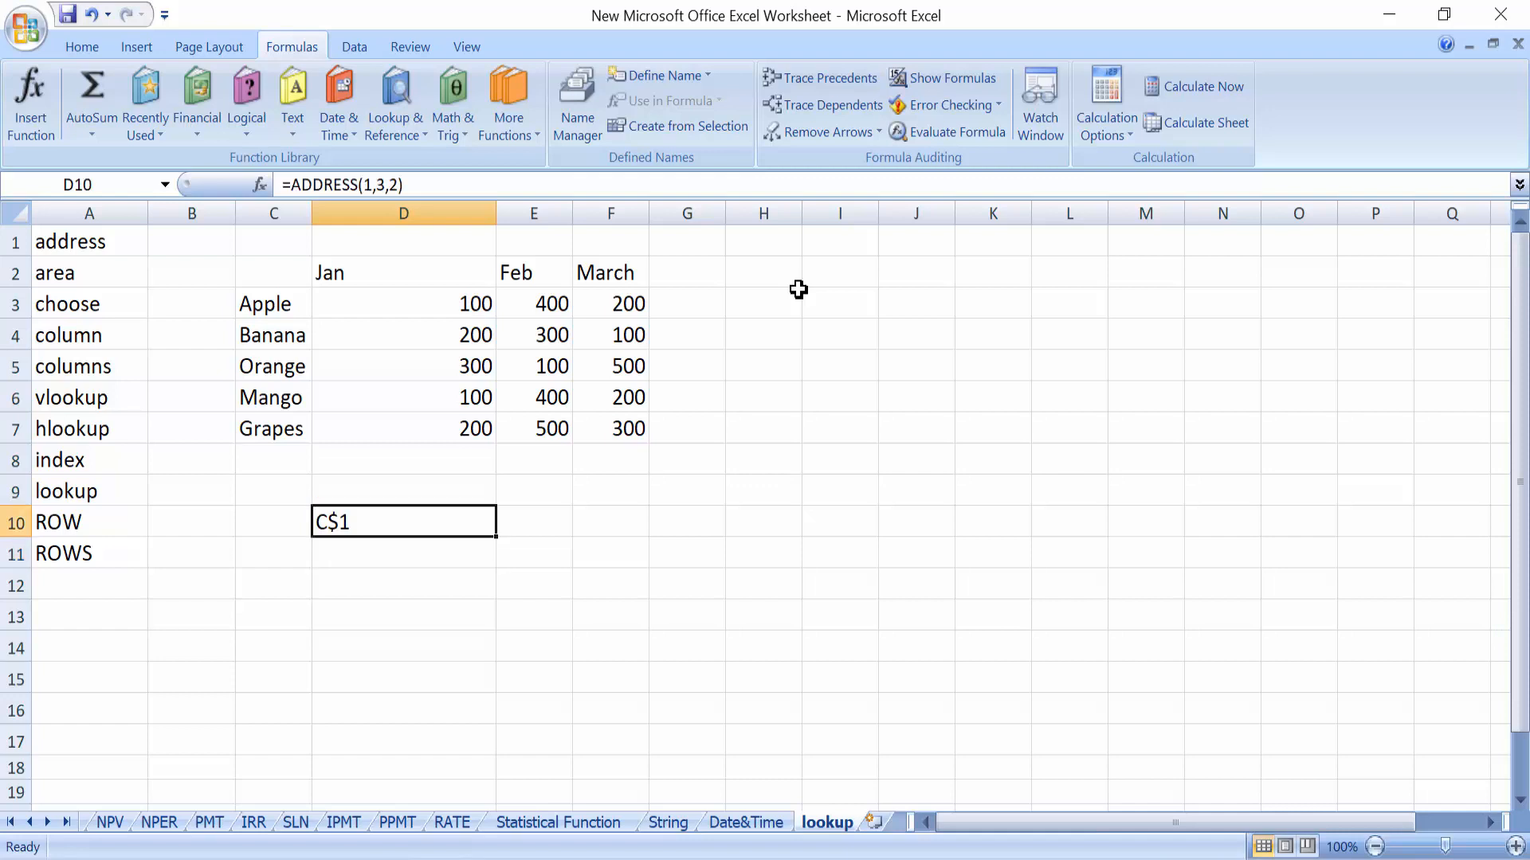
Change the abs_num argument of the ADDRESS formula in D10 to 3, making it =ADDRESS(1,3,3)
{"action": "double_click", "coordinate": [449, 524]}
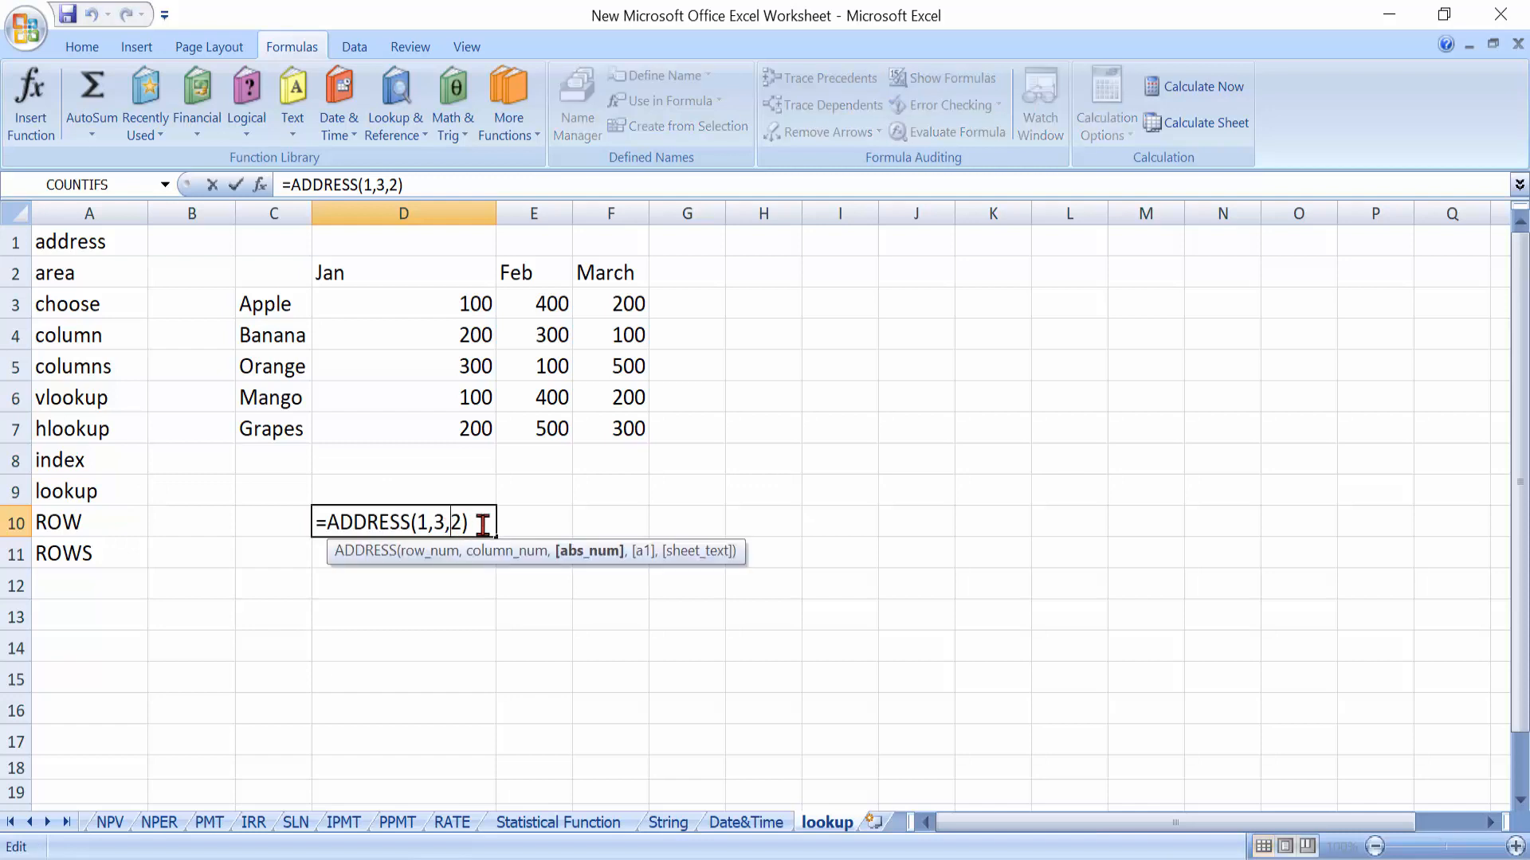
{"action": "key", "text": "Delete"}
{"action": "type", "text": "3"}
{"action": "key", "text": "Return"}
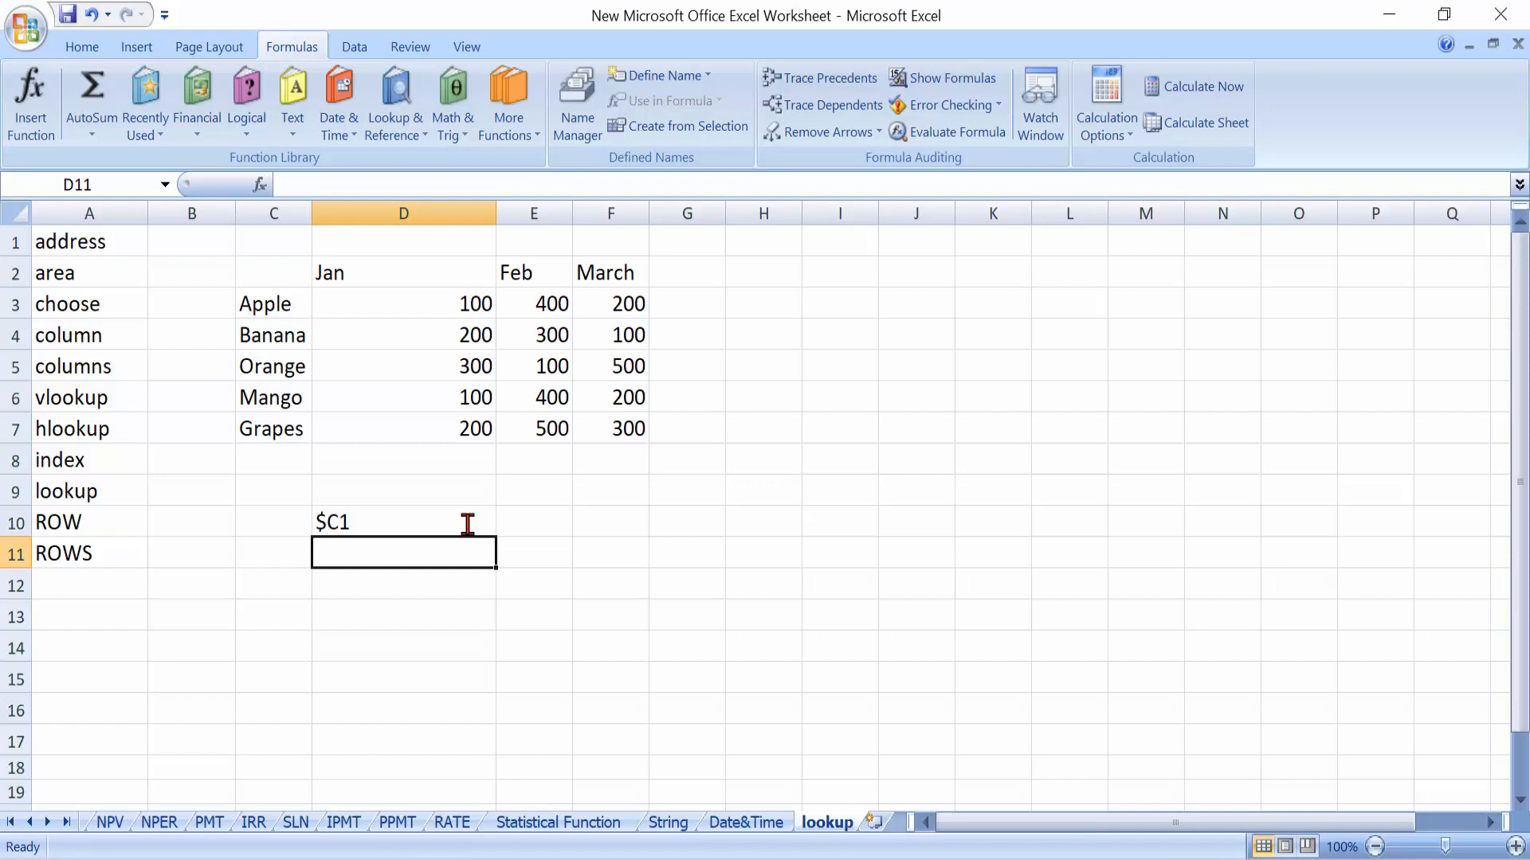
{"action": "left_click", "coordinate": [412, 524]}
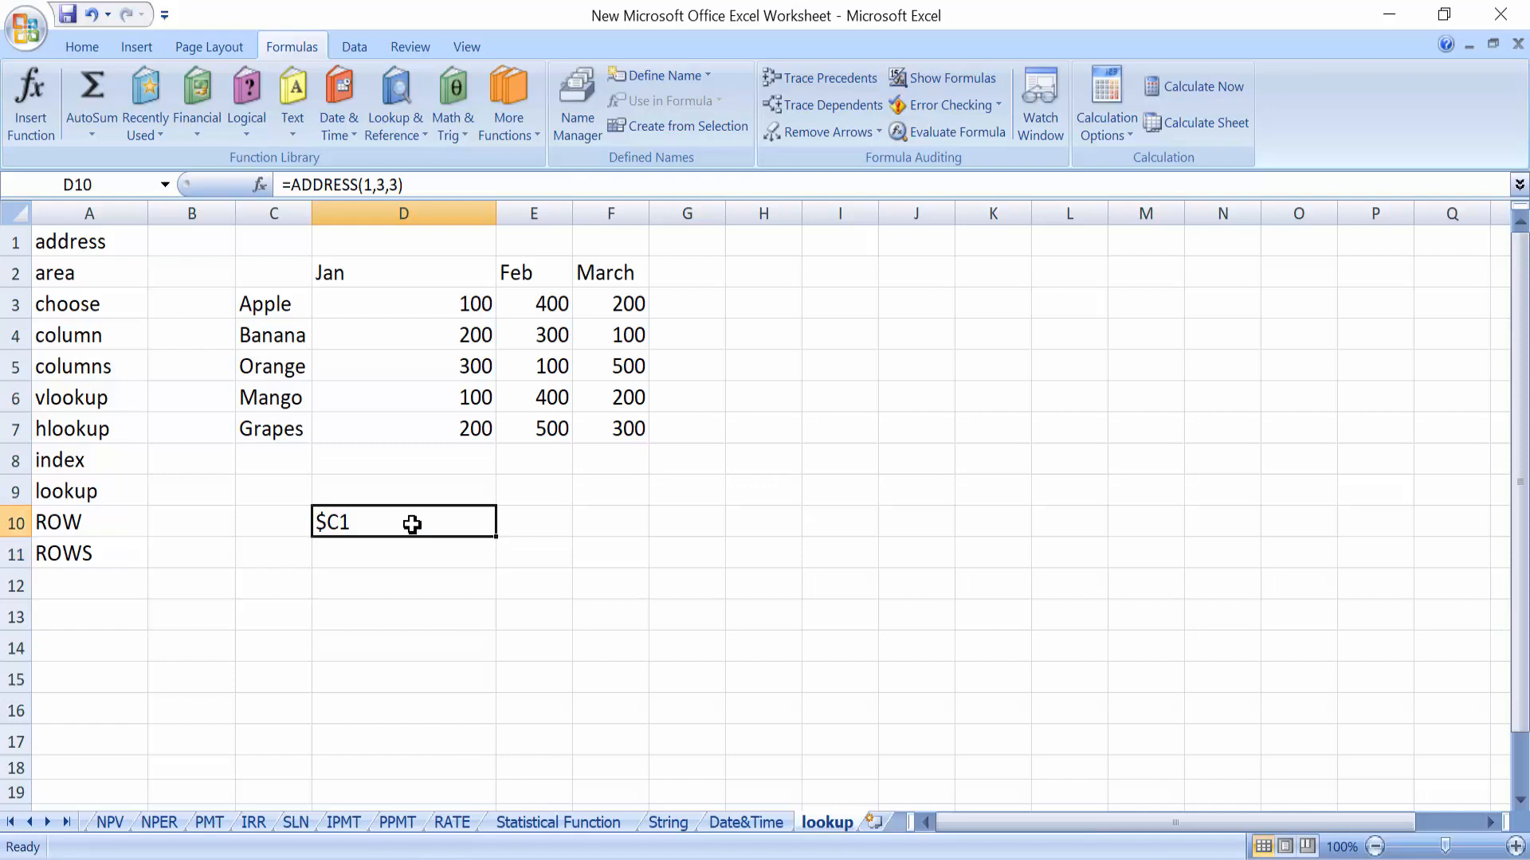
Change the abs_num argument of the ADDRESS formula in D10 to 4, making it =ADDRESS(1,3,4)
{"action": "double_click", "coordinate": [416, 522]}
{"action": "key", "text": "BackSpace"}
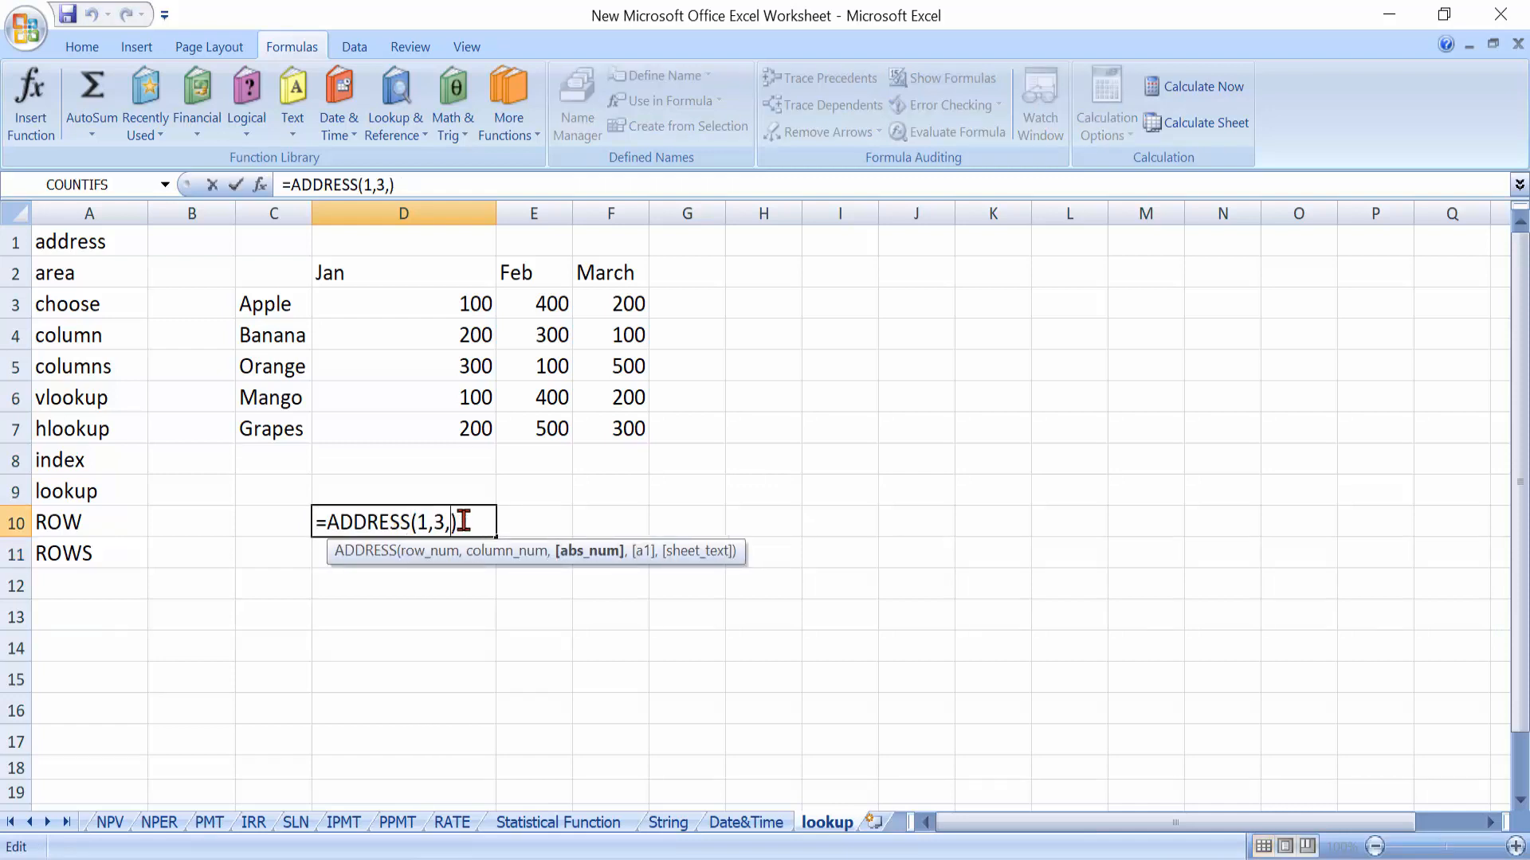
{"action": "type", "text": "4"}
{"action": "key", "text": "Return"}
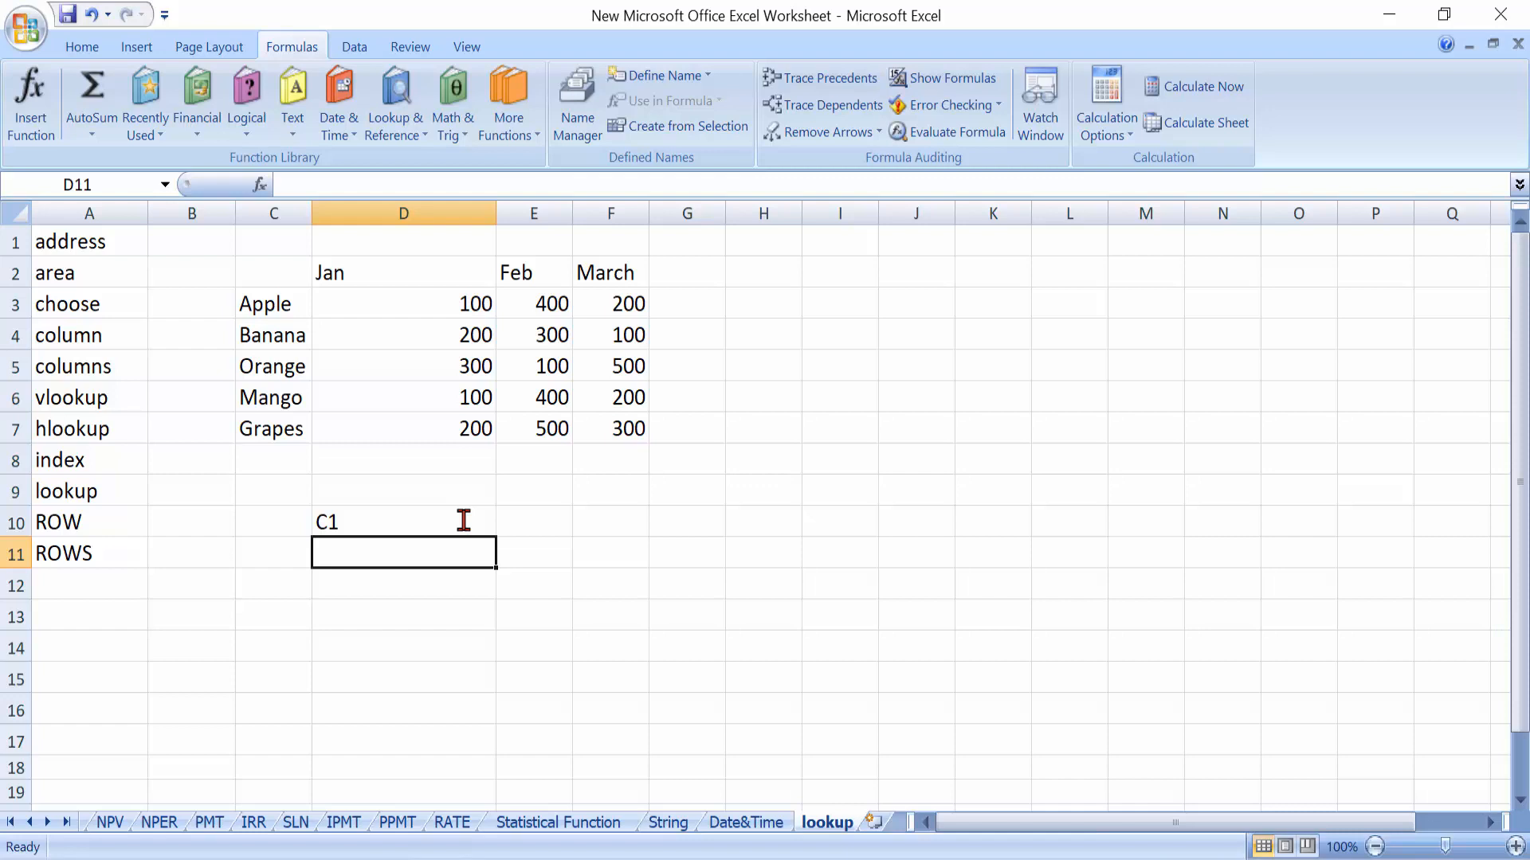
{"action": "left_click", "coordinate": [417, 523]}
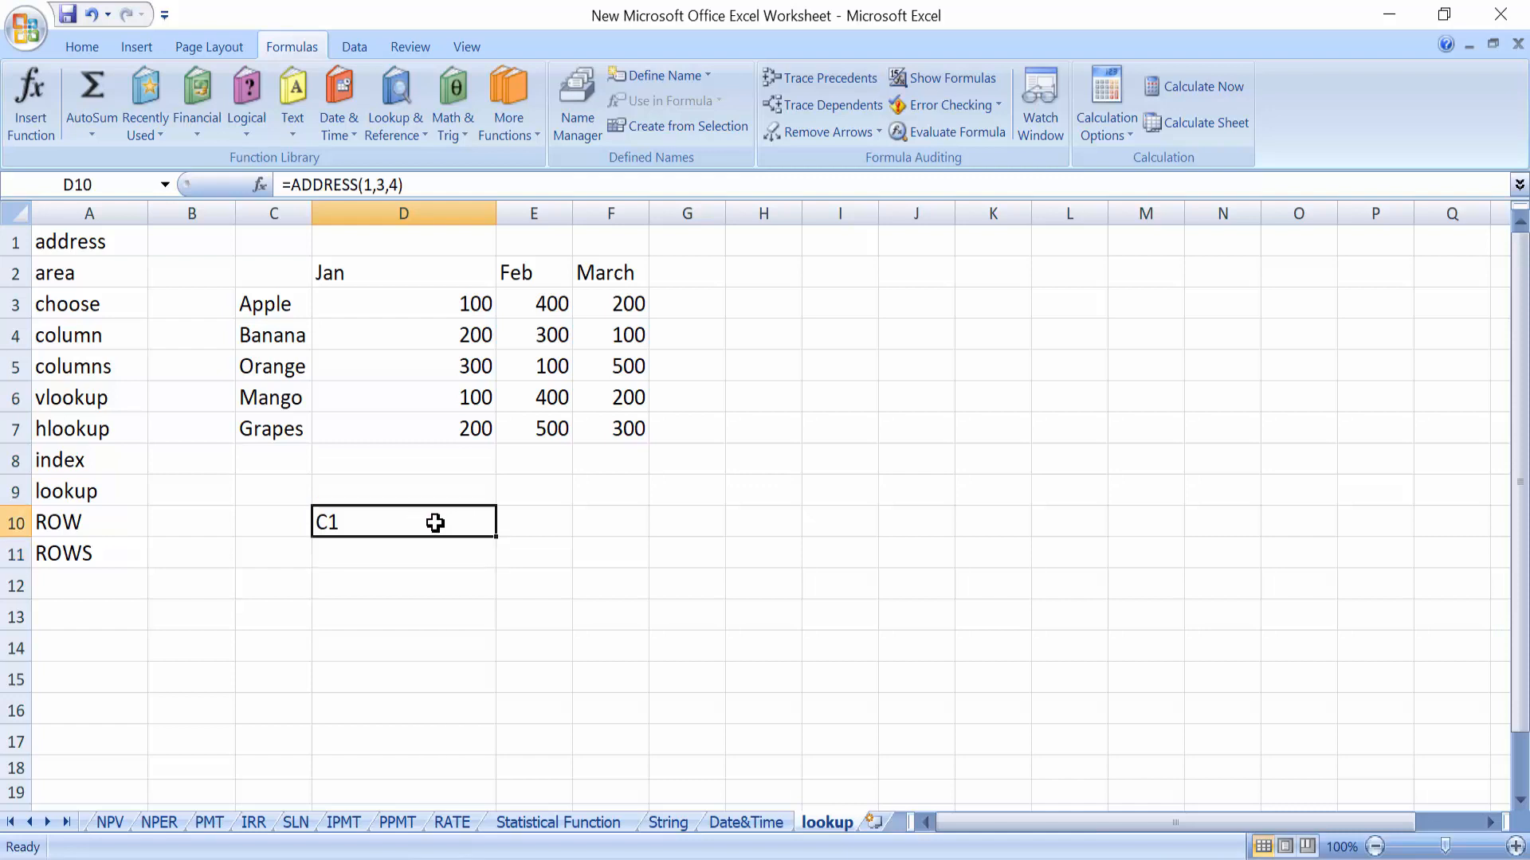
Try an abs_num argument of 5 in the D10 formula, making it =ADDRESS(1,3,5)
{"action": "double_click", "coordinate": [436, 523]}
{"action": "left_click", "coordinate": [466, 524]}
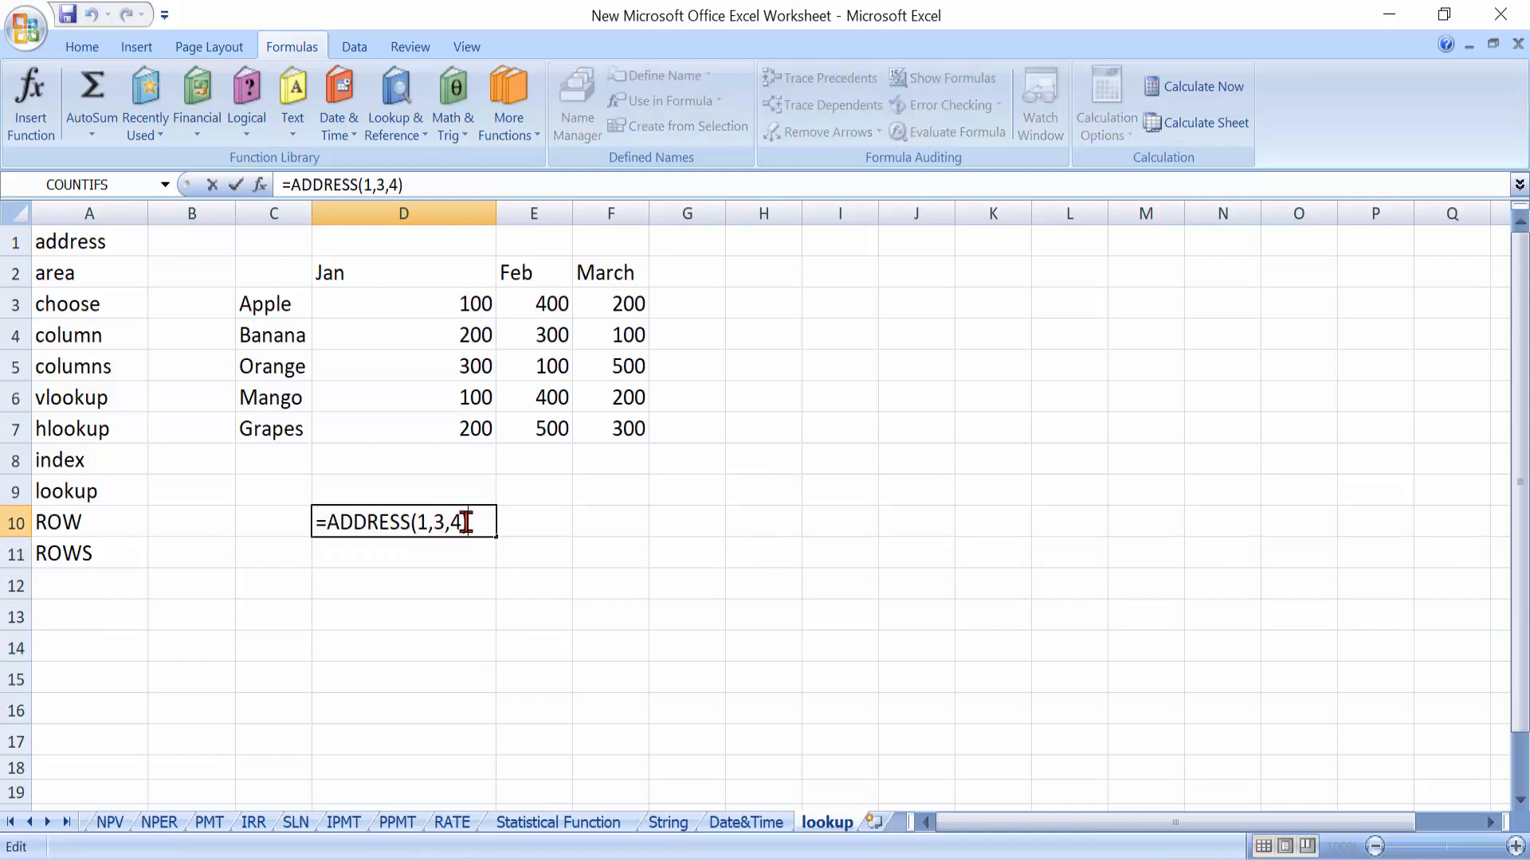
{"action": "key", "text": "BackSpace"}
{"action": "key", "text": "BackSpace"}
{"action": "type", "text": "5"}
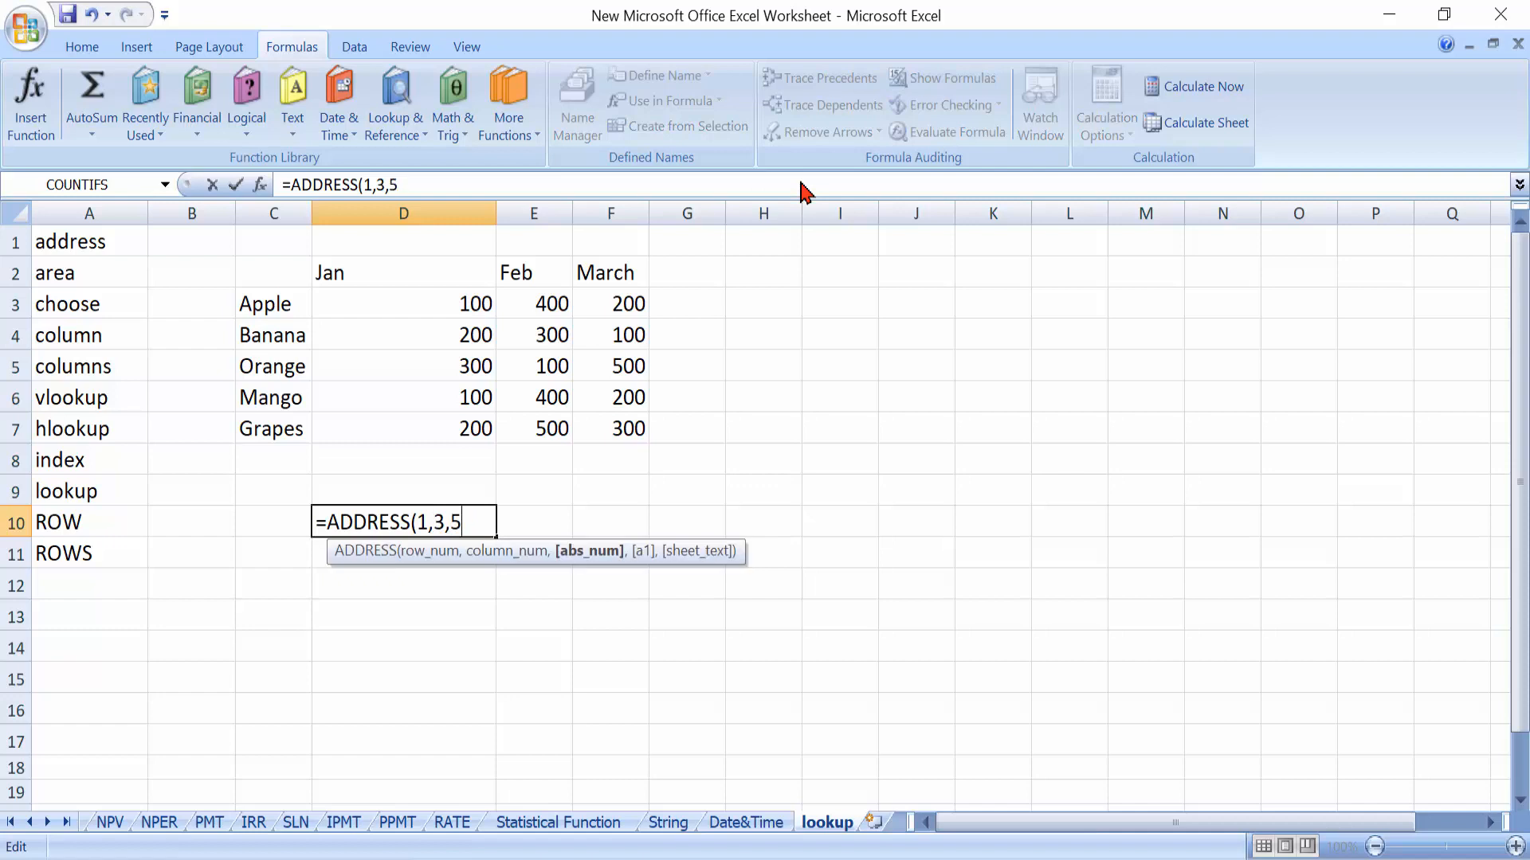
{"action": "type", "text": ")"}
{"action": "key", "text": "Return"}
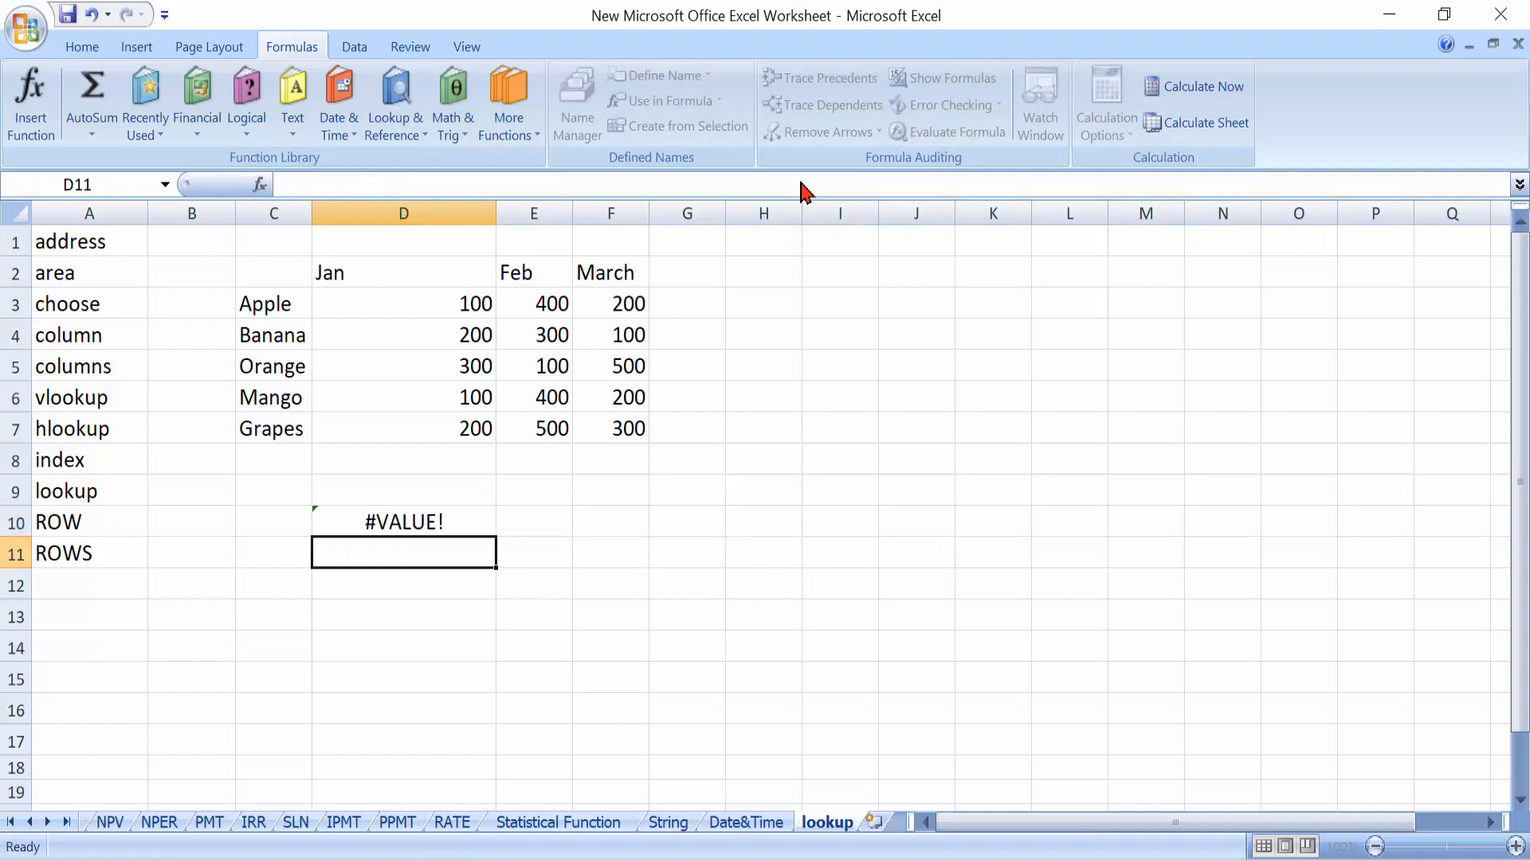
{"action": "key", "text": "Up"}
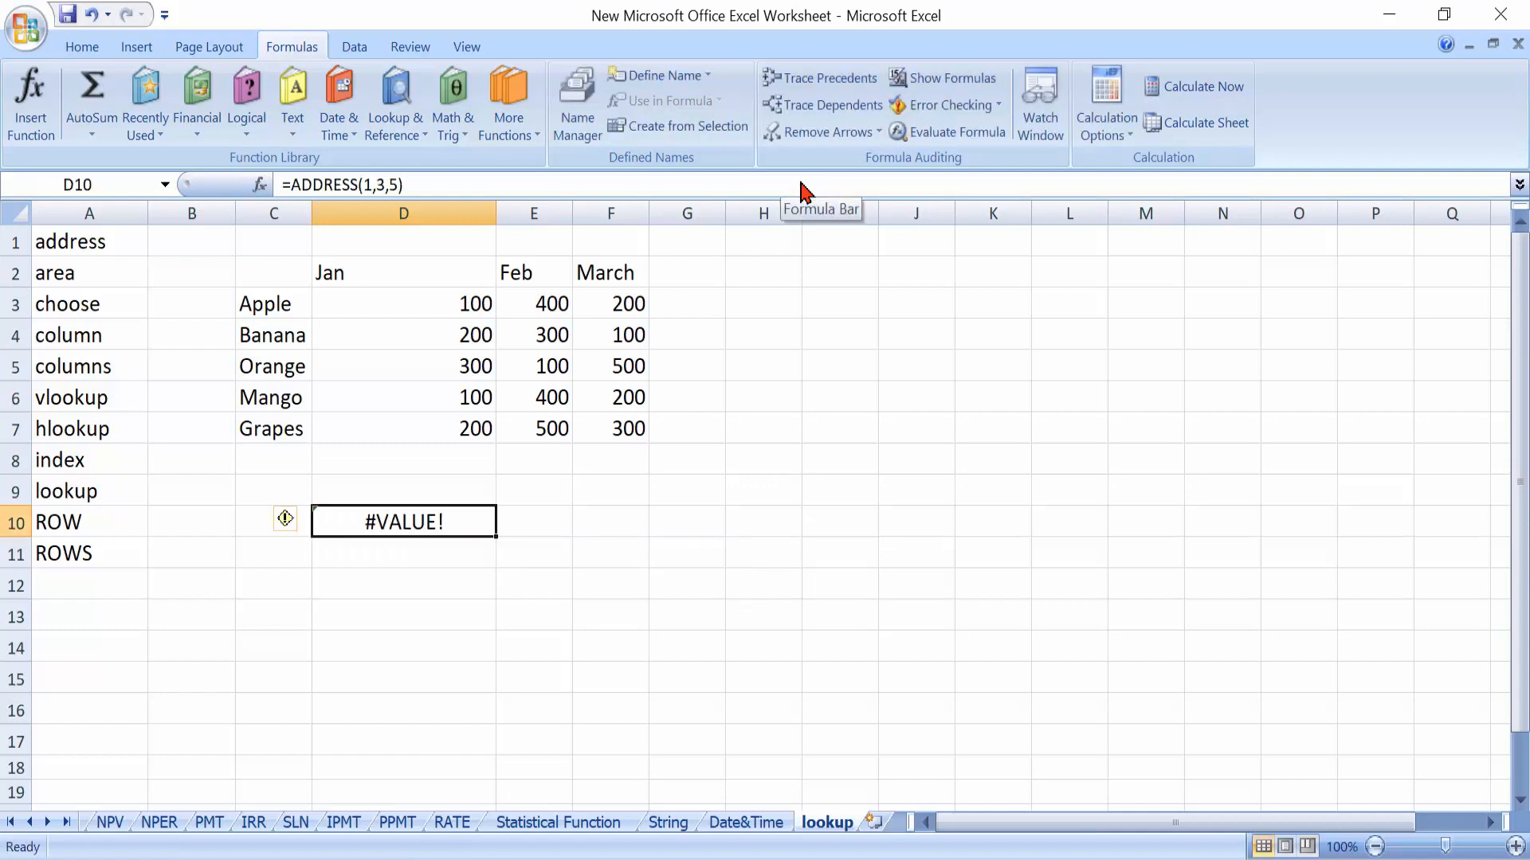
Clear cell D10 and enter the formula =AREAS(A1:A11) in it
{"action": "key", "text": "Delete"}
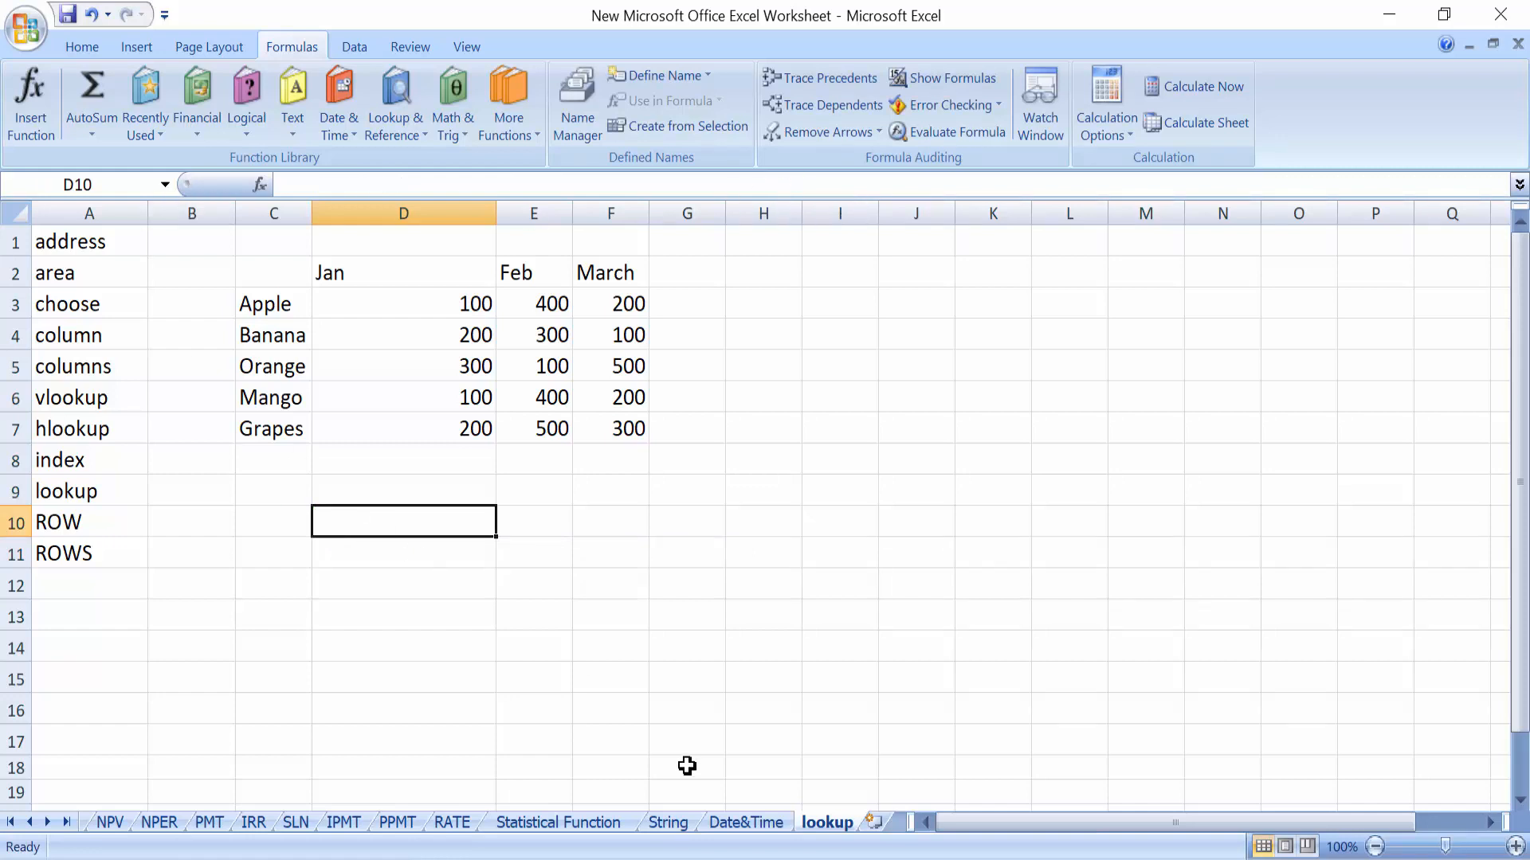
{"action": "type", "text": "=ARE"}
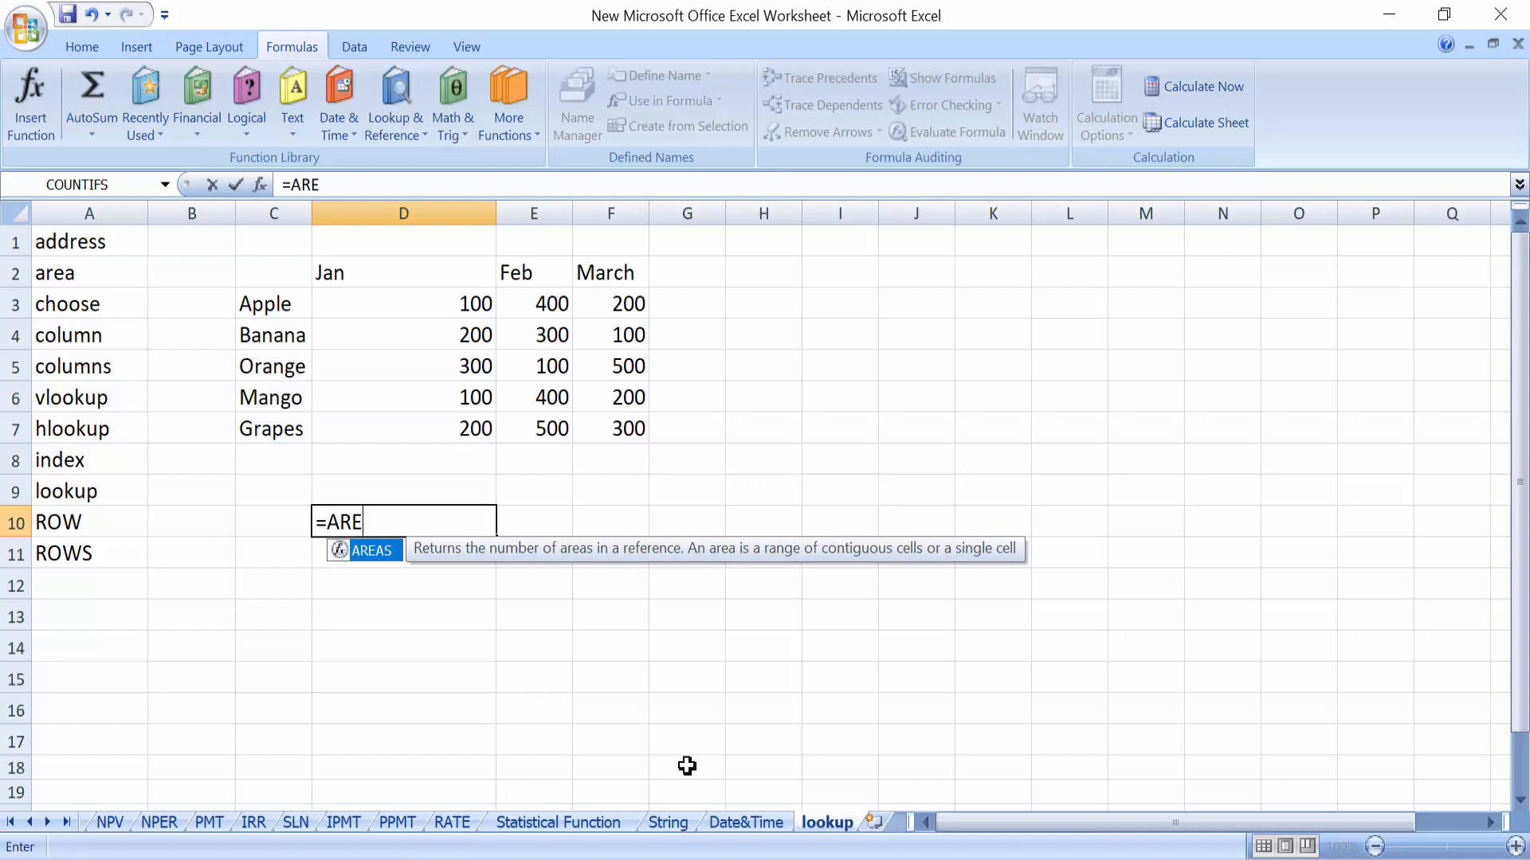
{"action": "key", "text": "Tab"}
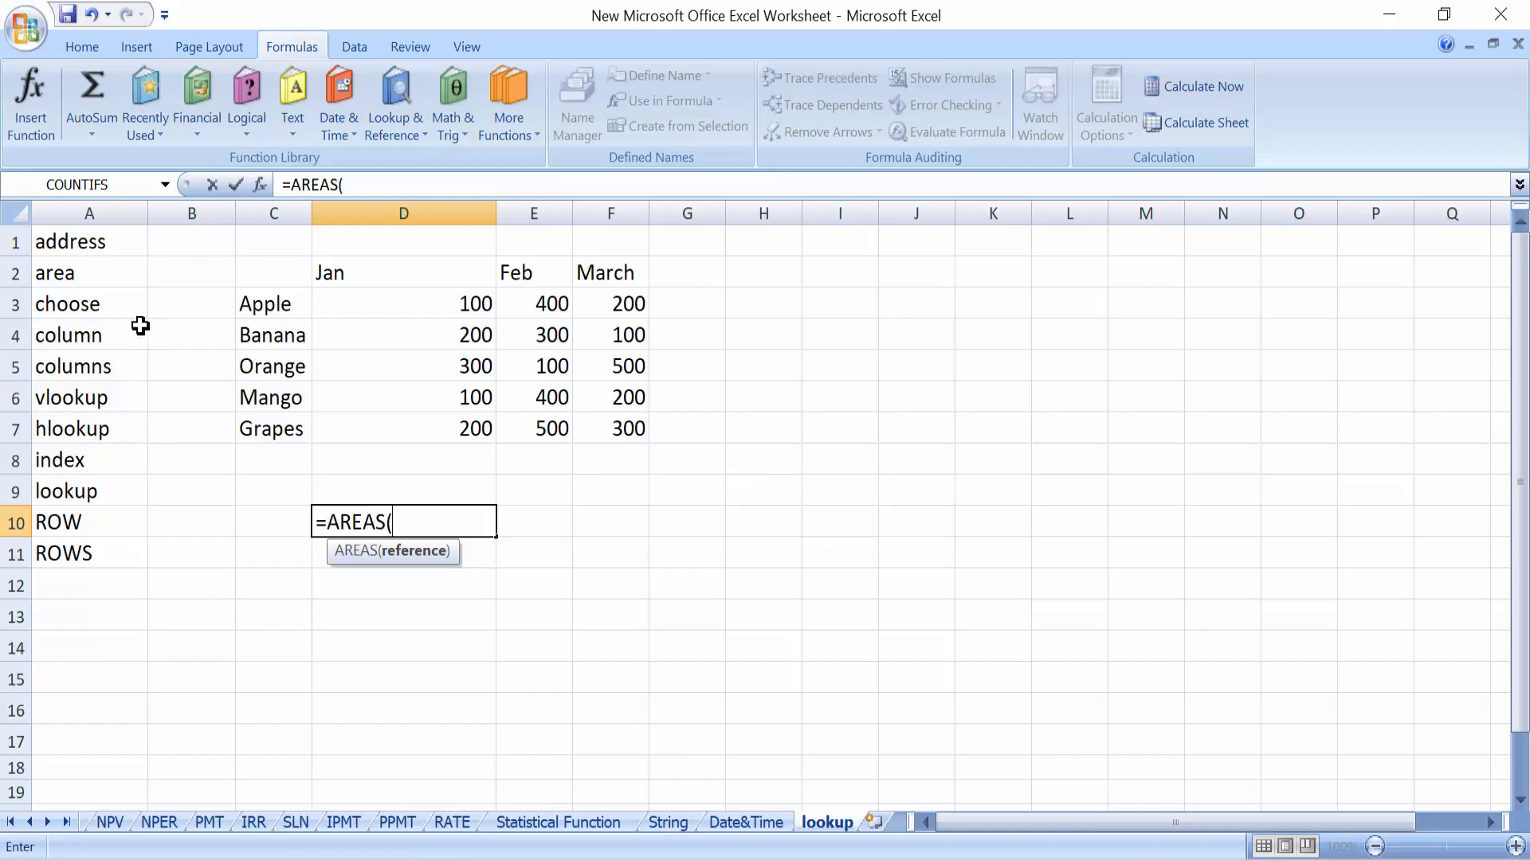
{"action": "left_click_drag", "start_coordinate": [102, 233], "coordinate": [90, 545]}
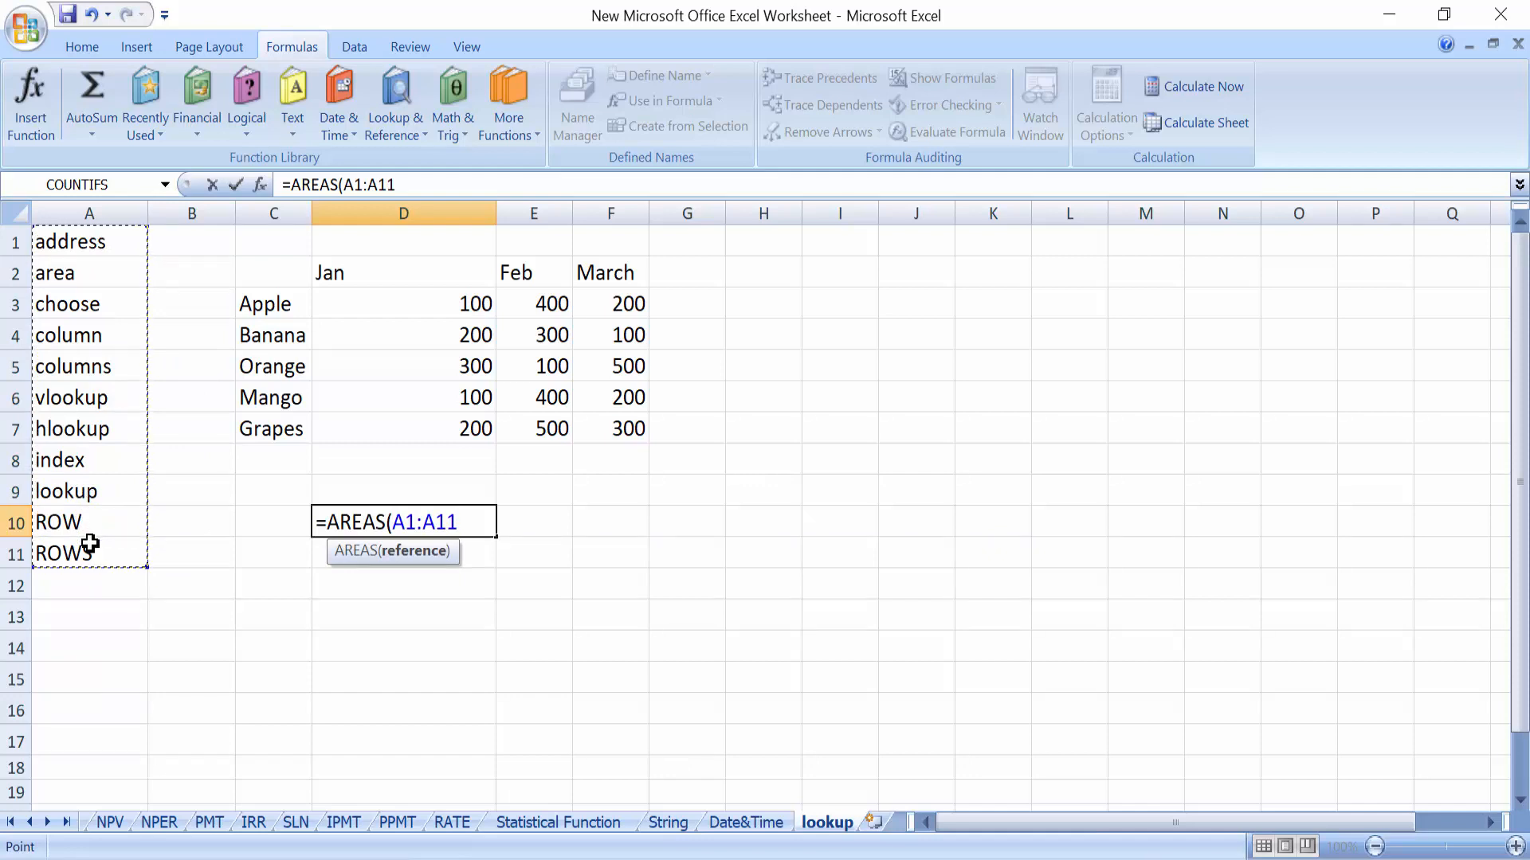
{"action": "type", "text": ")"}
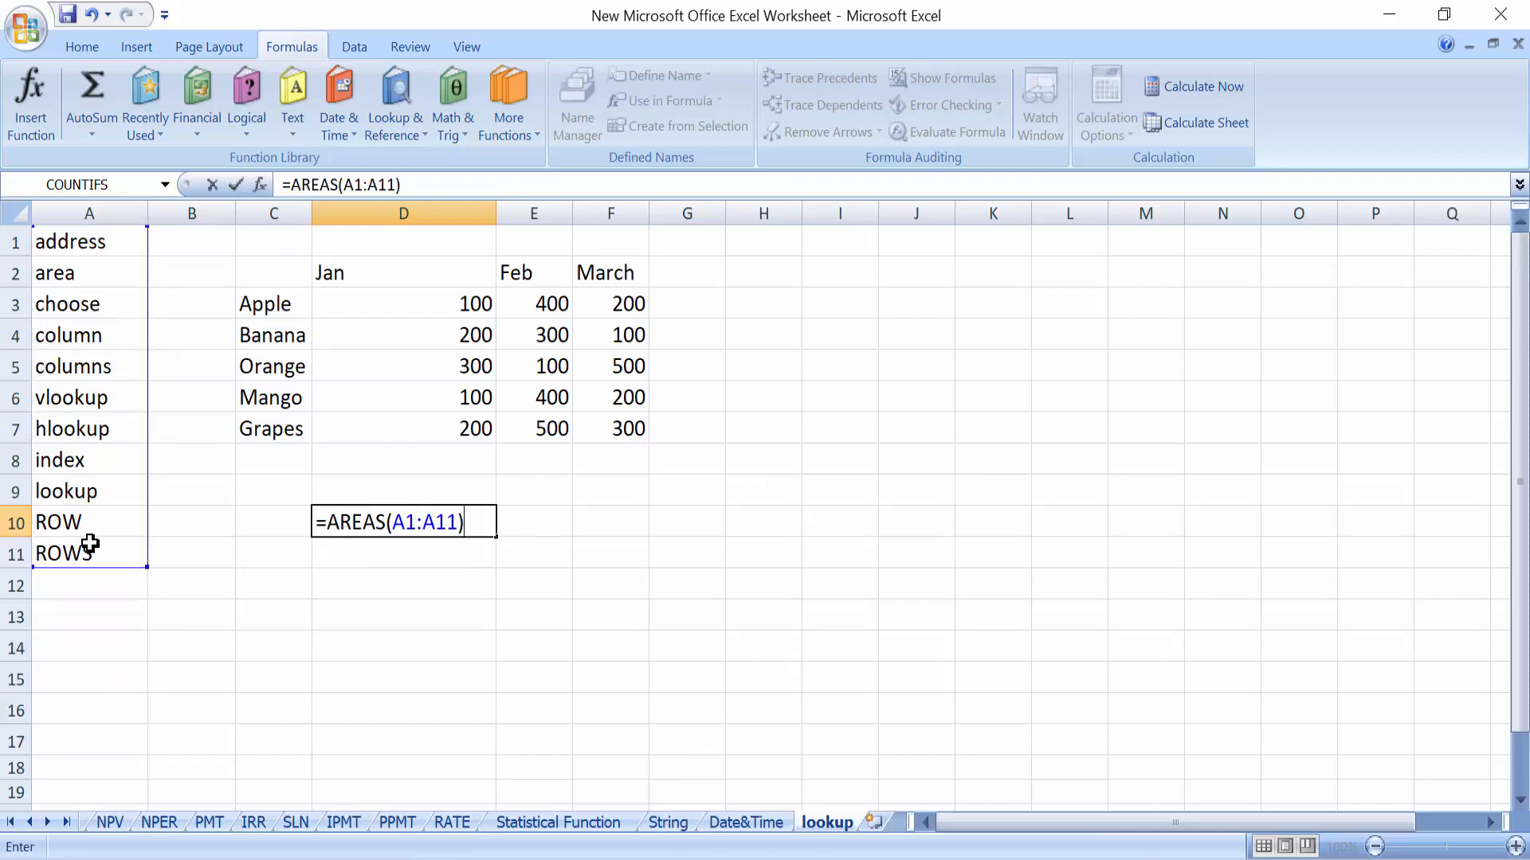
{"action": "key", "text": "Return"}
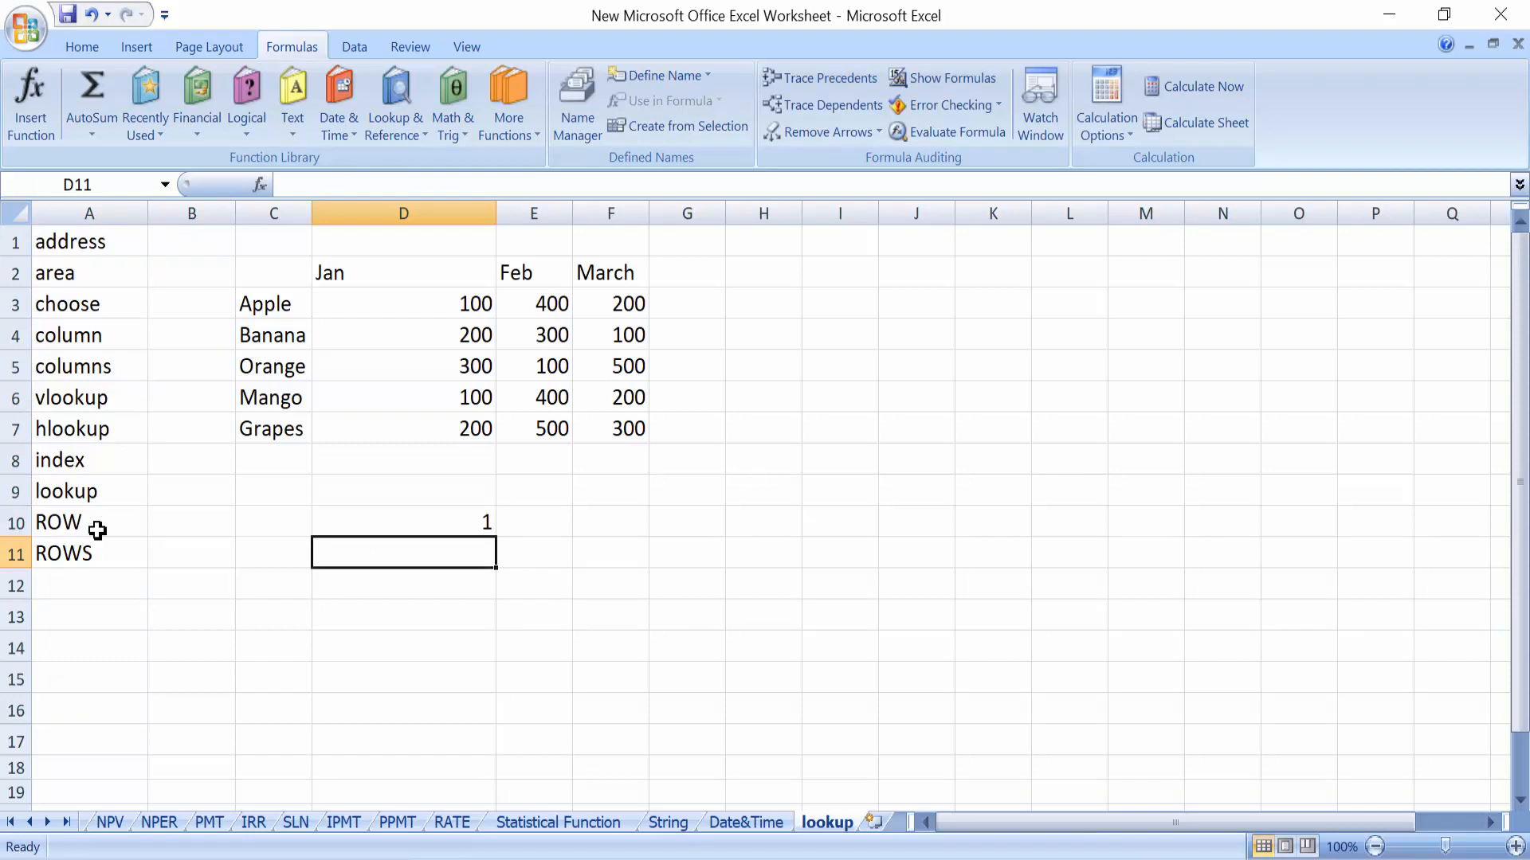
Clear cell D10 and begin a CHOOSE formula in it with an index number of 1
{"action": "left_click", "coordinate": [427, 523]}
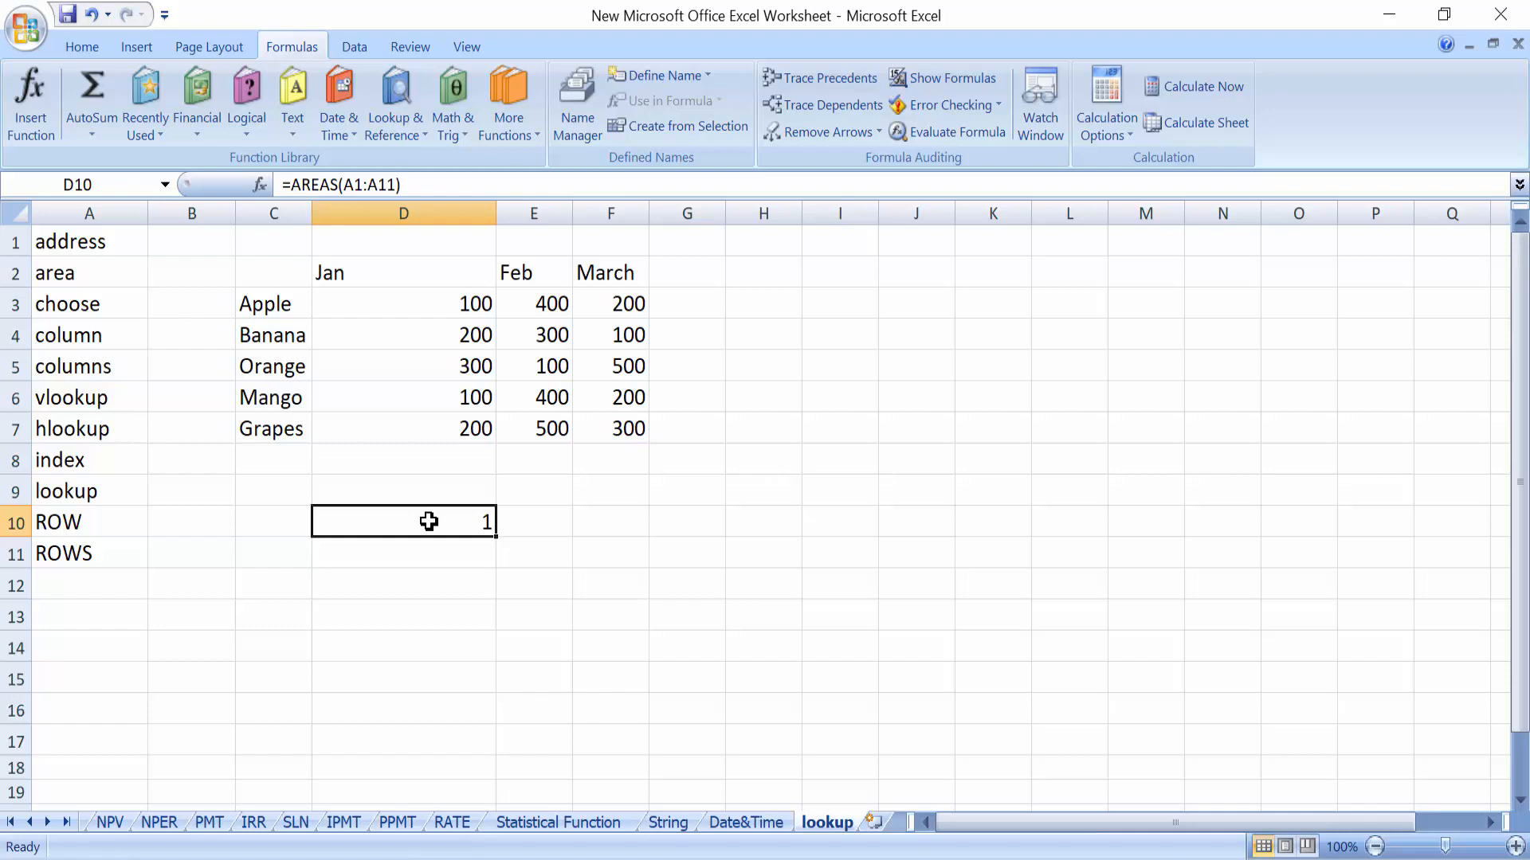
{"action": "key", "text": "Delete"}
{"action": "type", "text": "=CHO"}
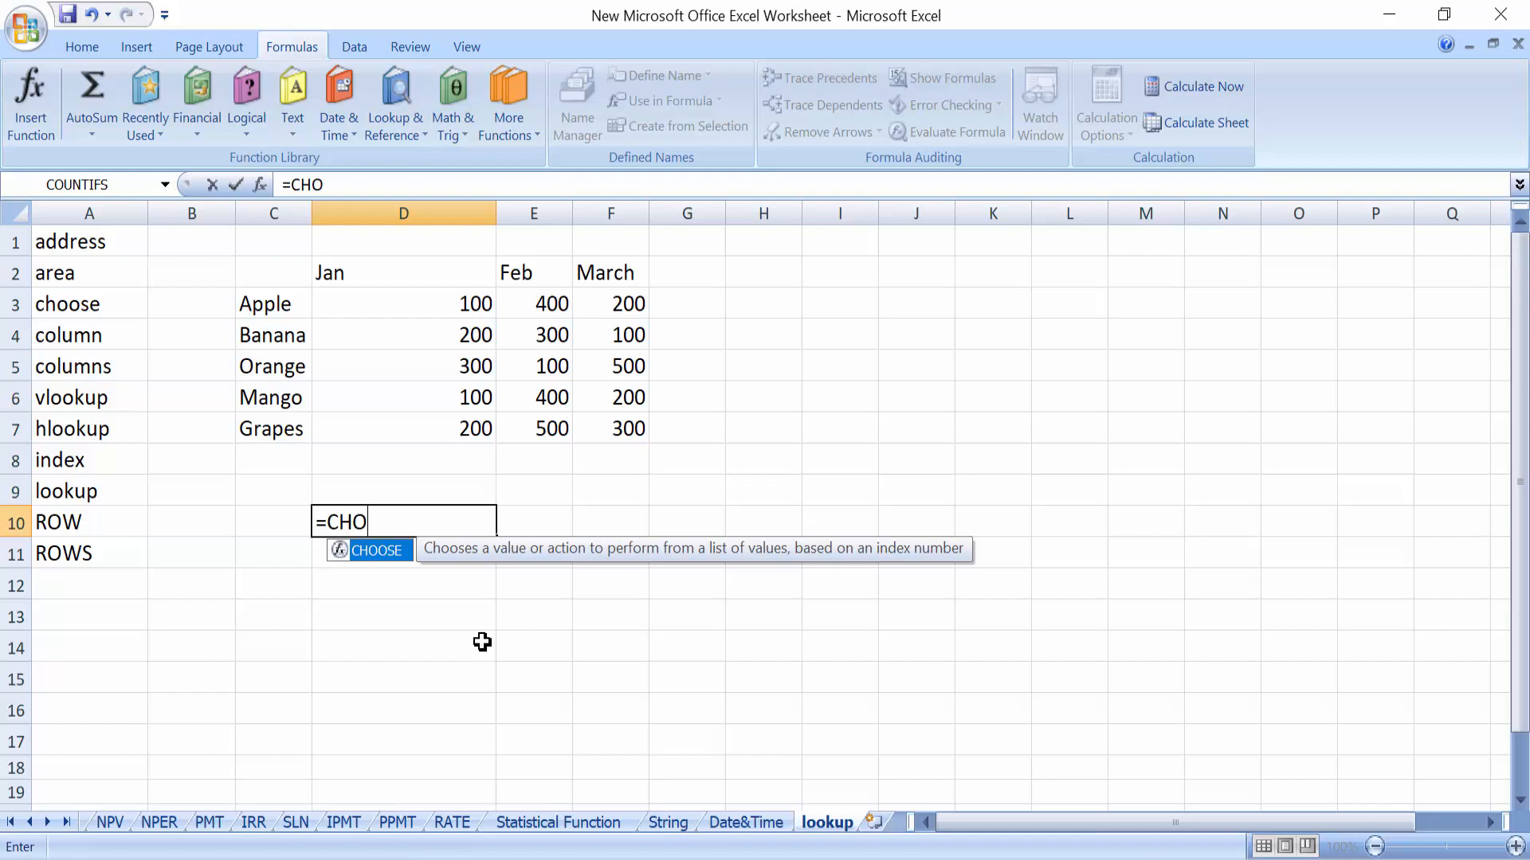
{"action": "key", "text": "Tab"}
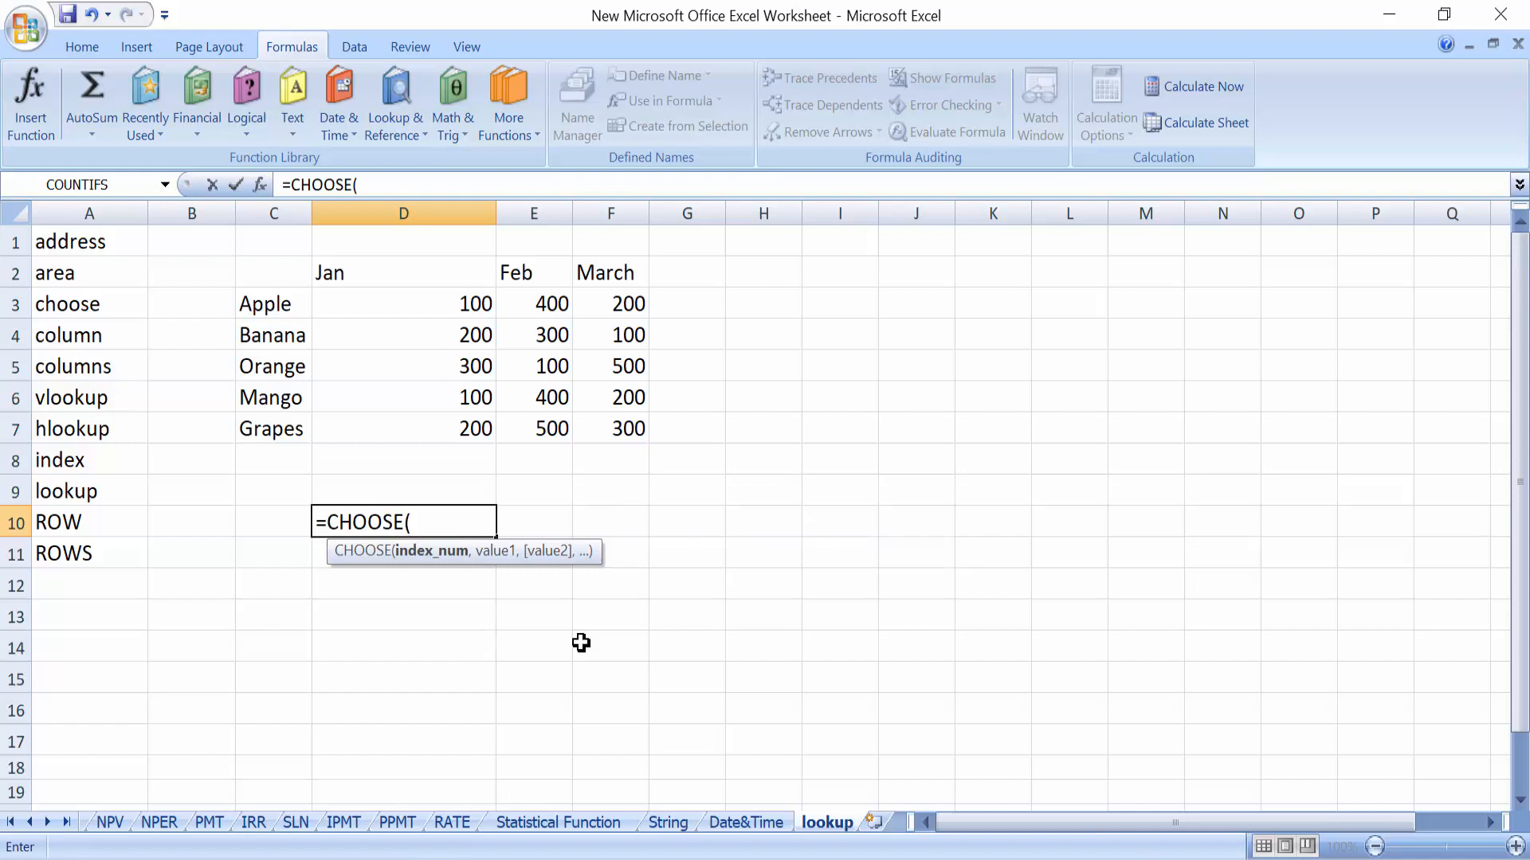
{"action": "type", "text": "1,"}
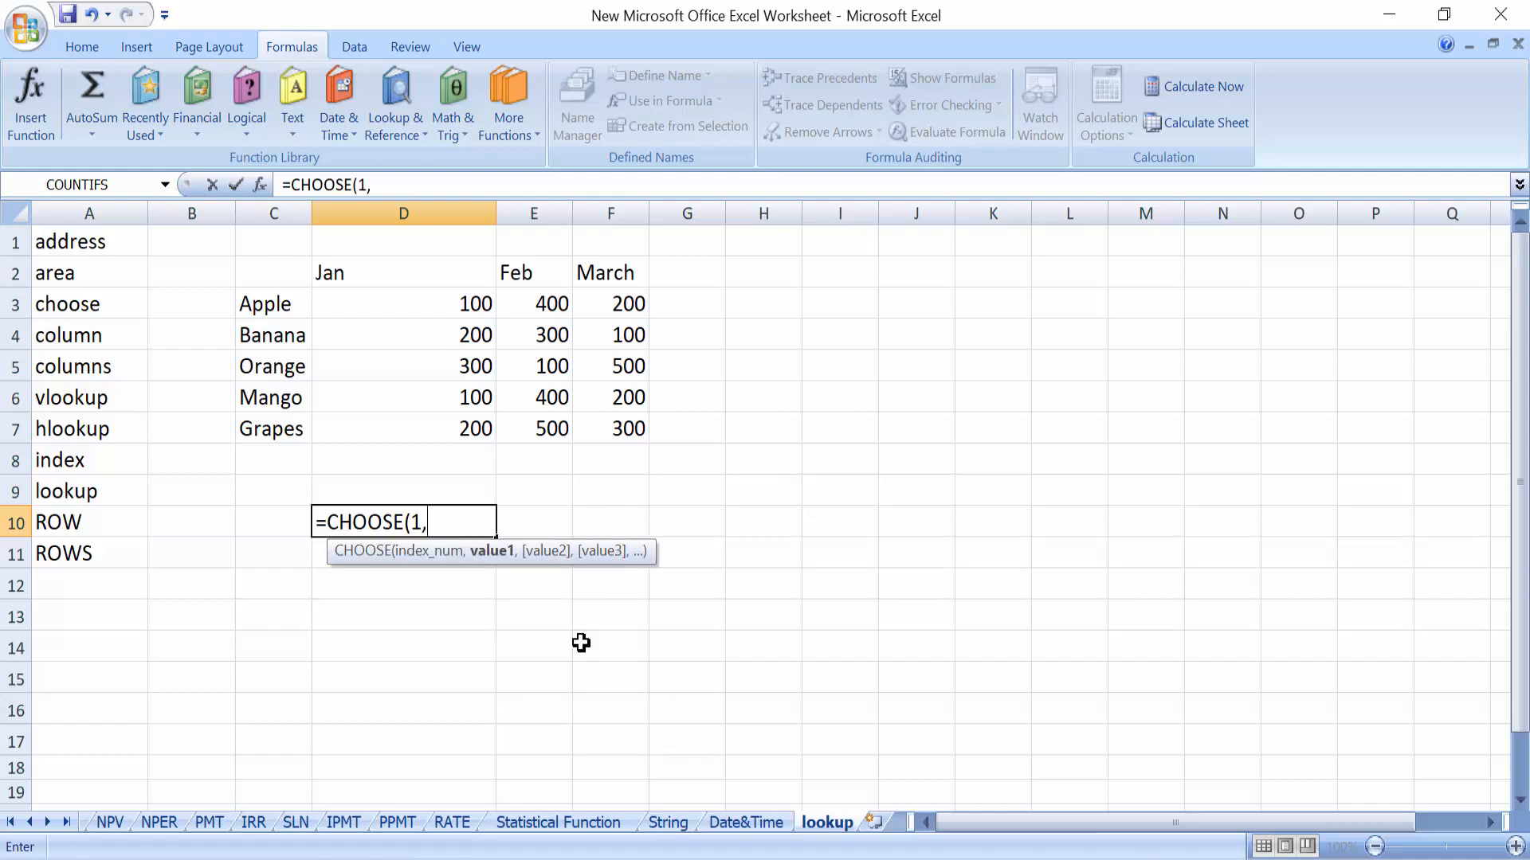
Add cells C3, C4, C5, C6 and C7 as the value arguments, completing the formula as =CHOOSE(1,C3,C4,C5,C6,C7)
{"action": "left_click", "coordinate": [259, 307]}
{"action": "type", "text": ","}
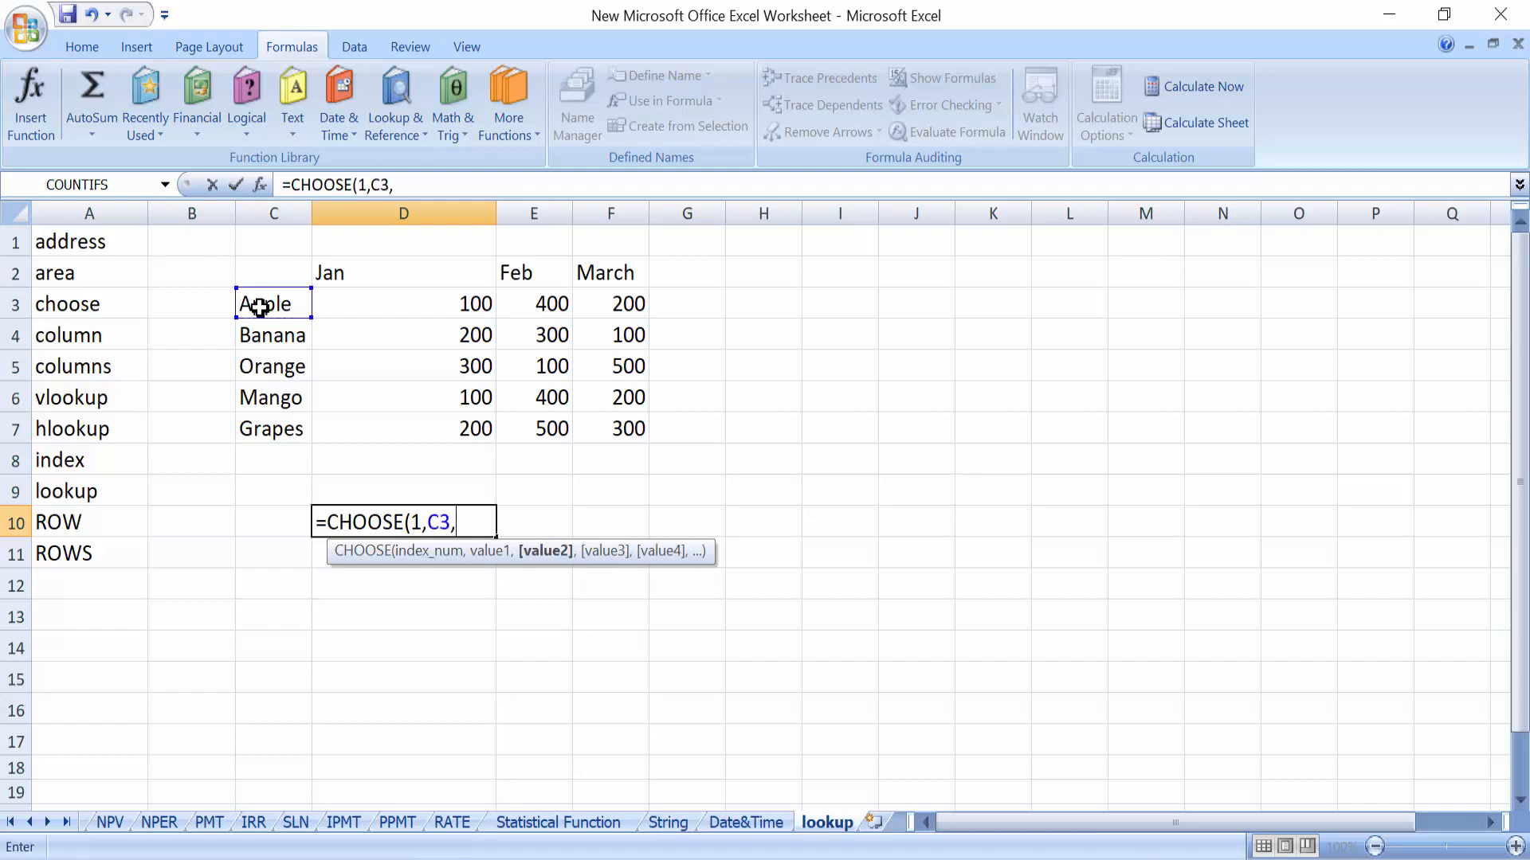
{"action": "left_click", "coordinate": [267, 335]}
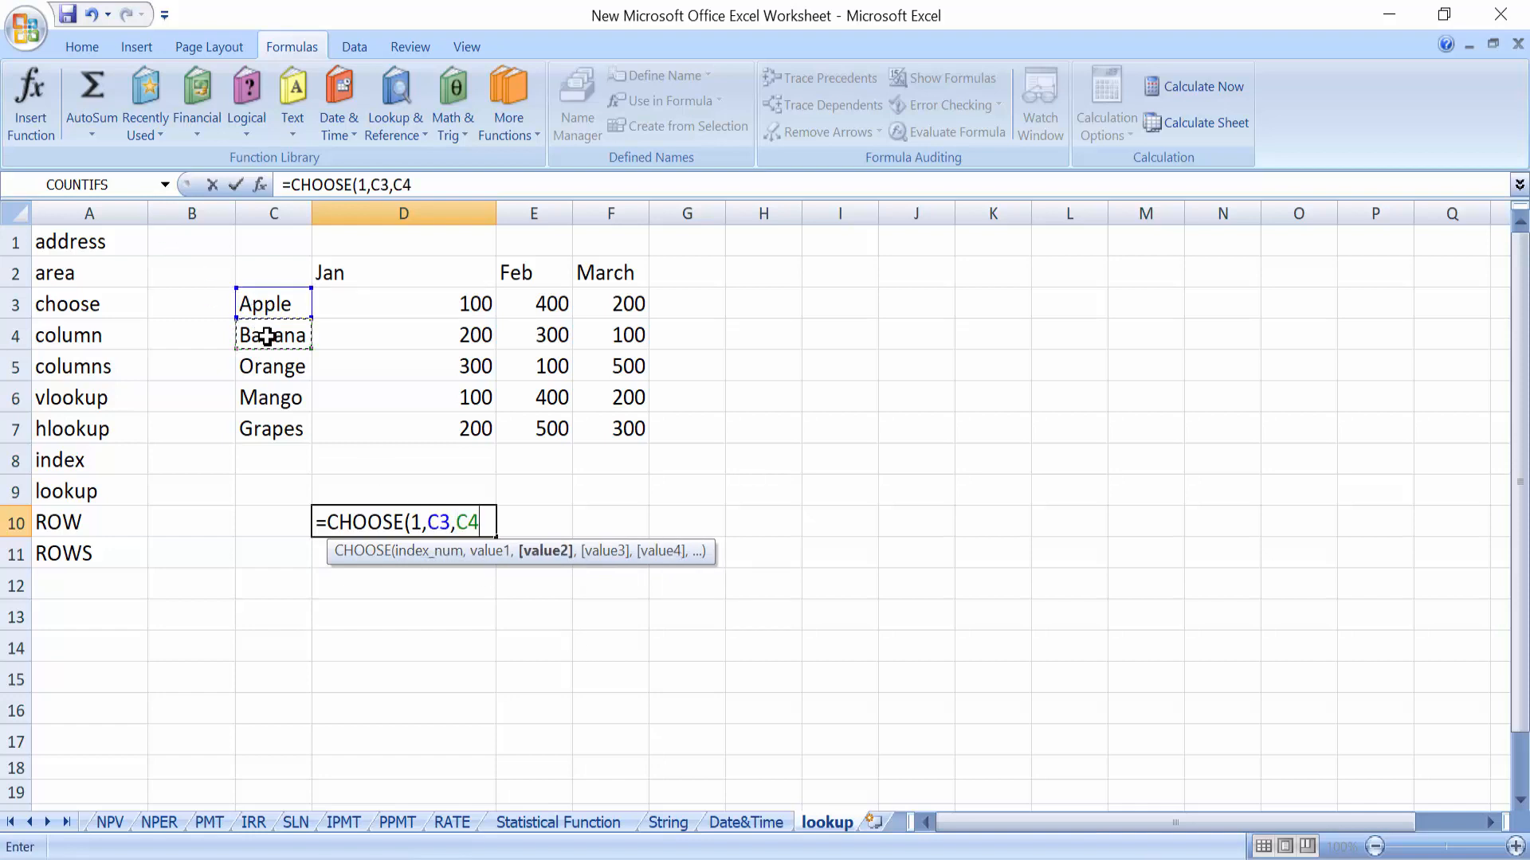
{"action": "type", "text": ","}
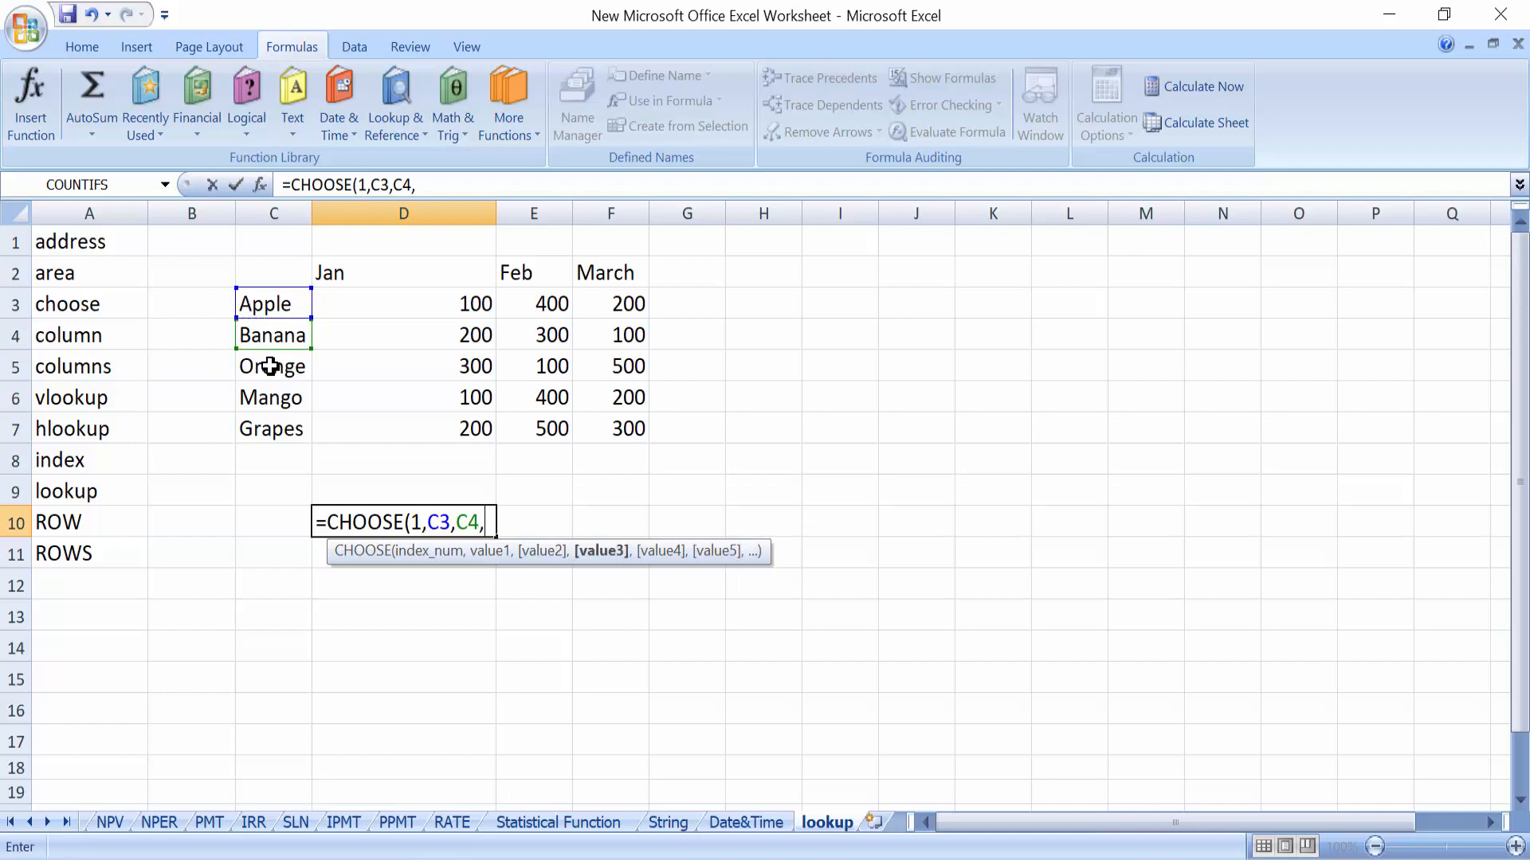
{"action": "left_click", "coordinate": [271, 367]}
{"action": "type", "text": ","}
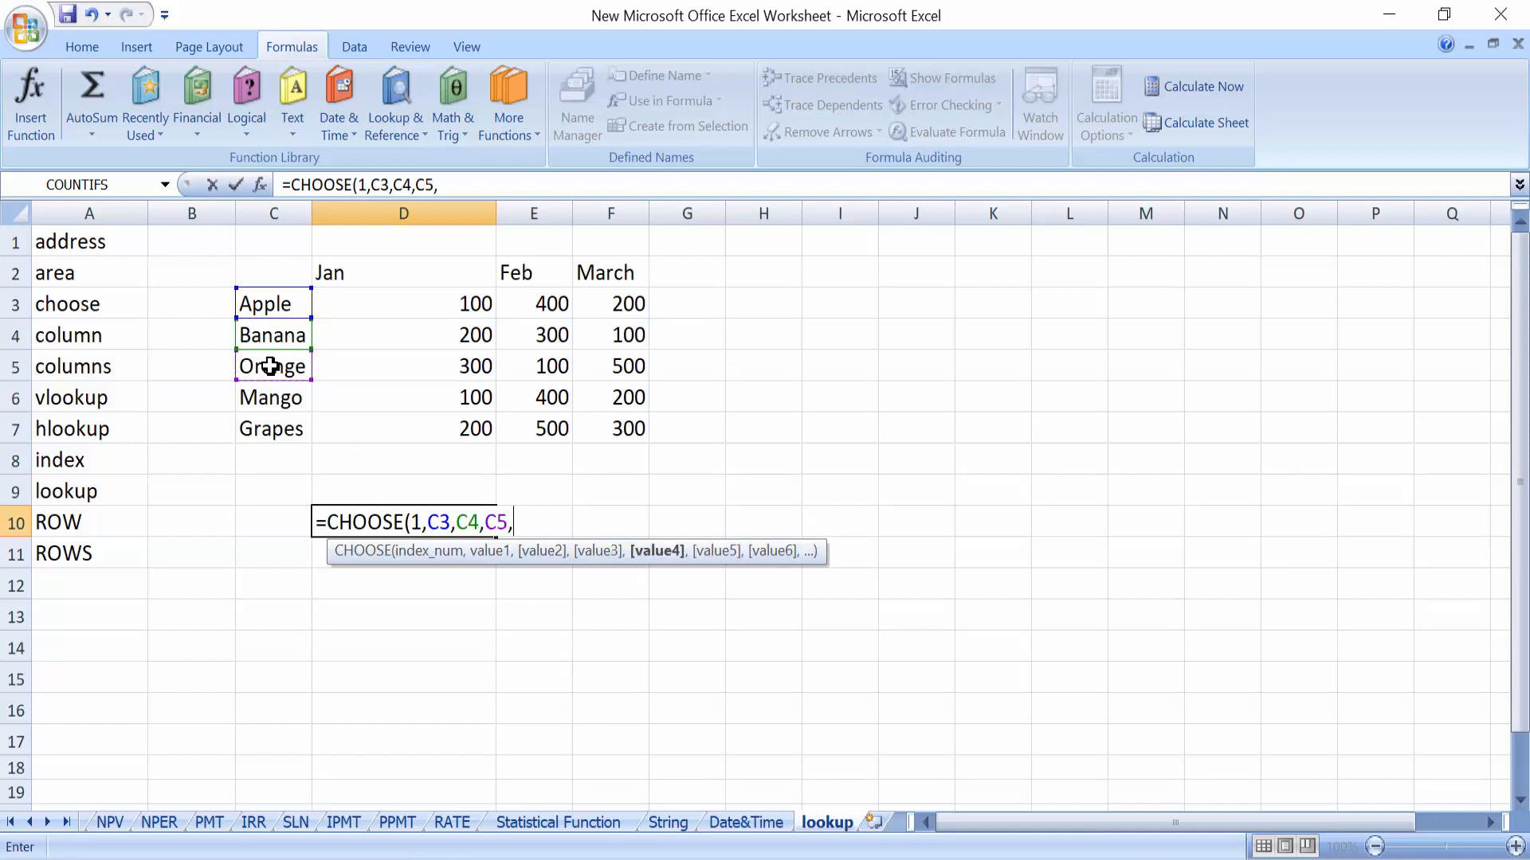
{"action": "left_click", "coordinate": [269, 398]}
{"action": "type", "text": ","}
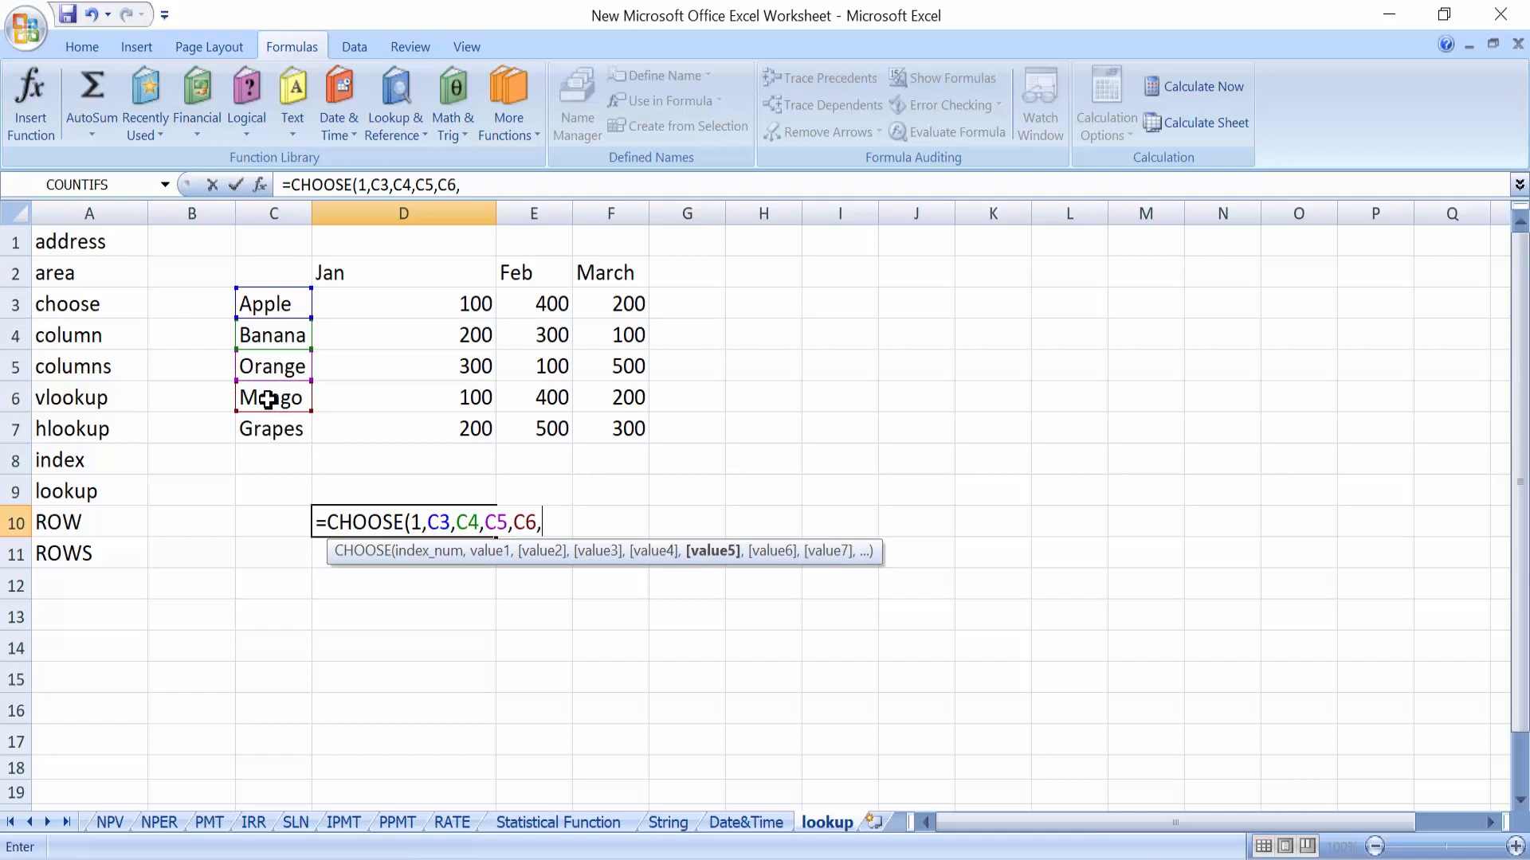
{"action": "left_click", "coordinate": [262, 430]}
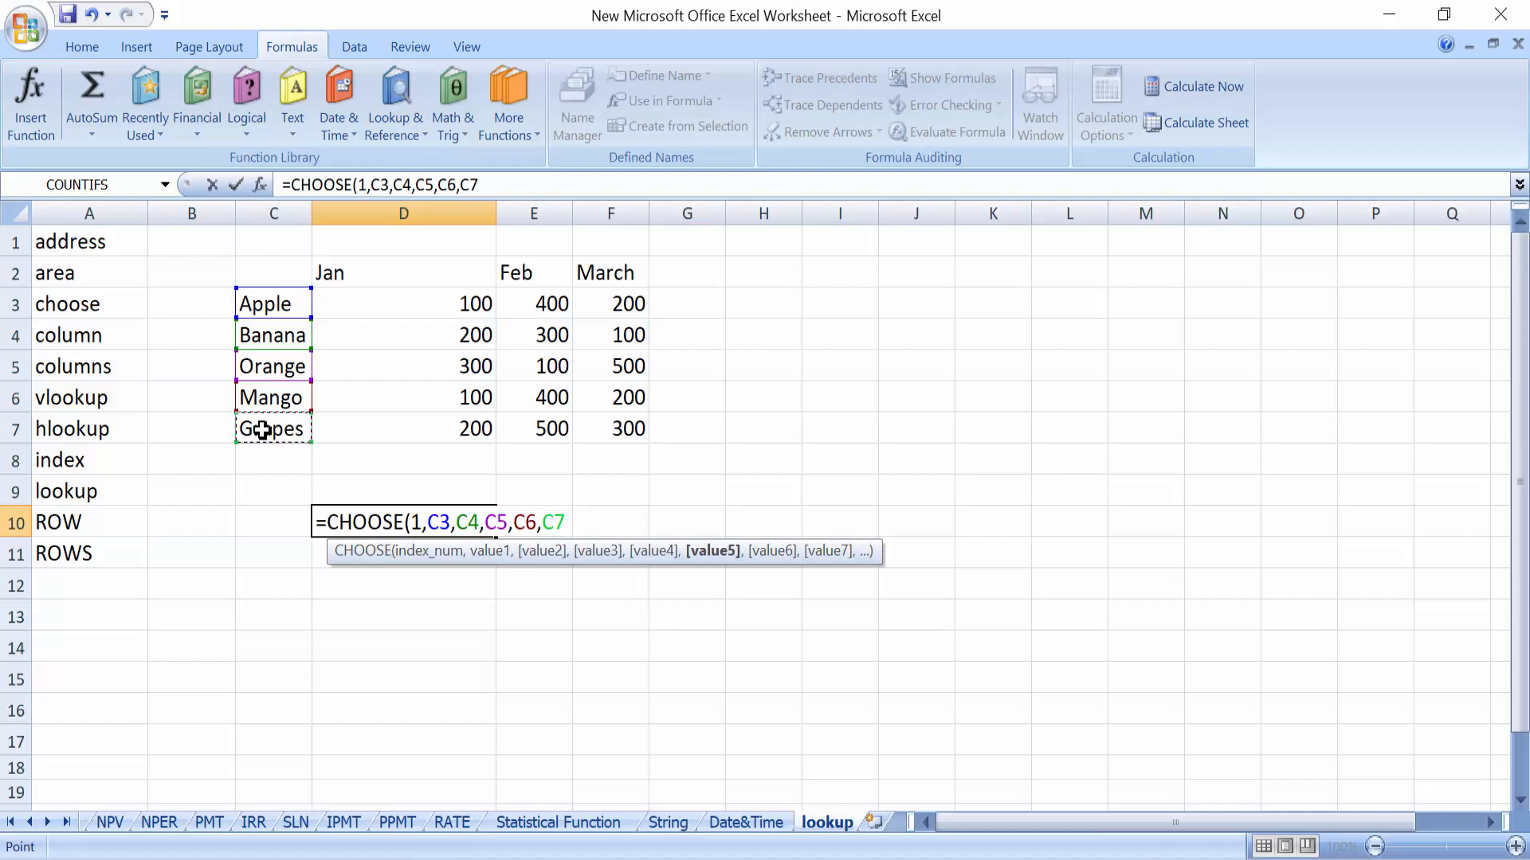
{"action": "type", "text": ")"}
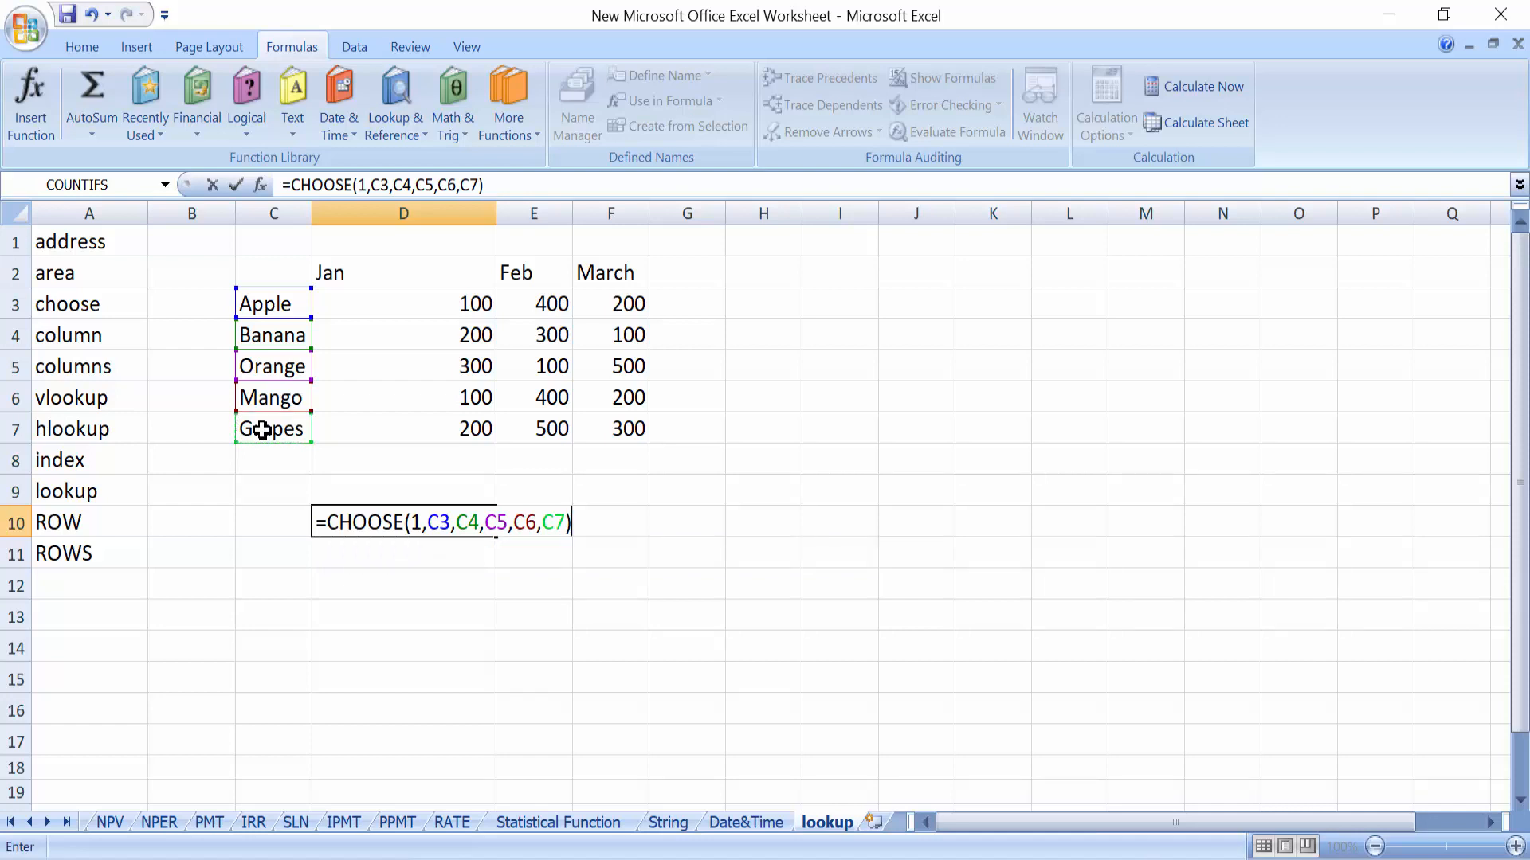
{"action": "key", "text": "Return"}
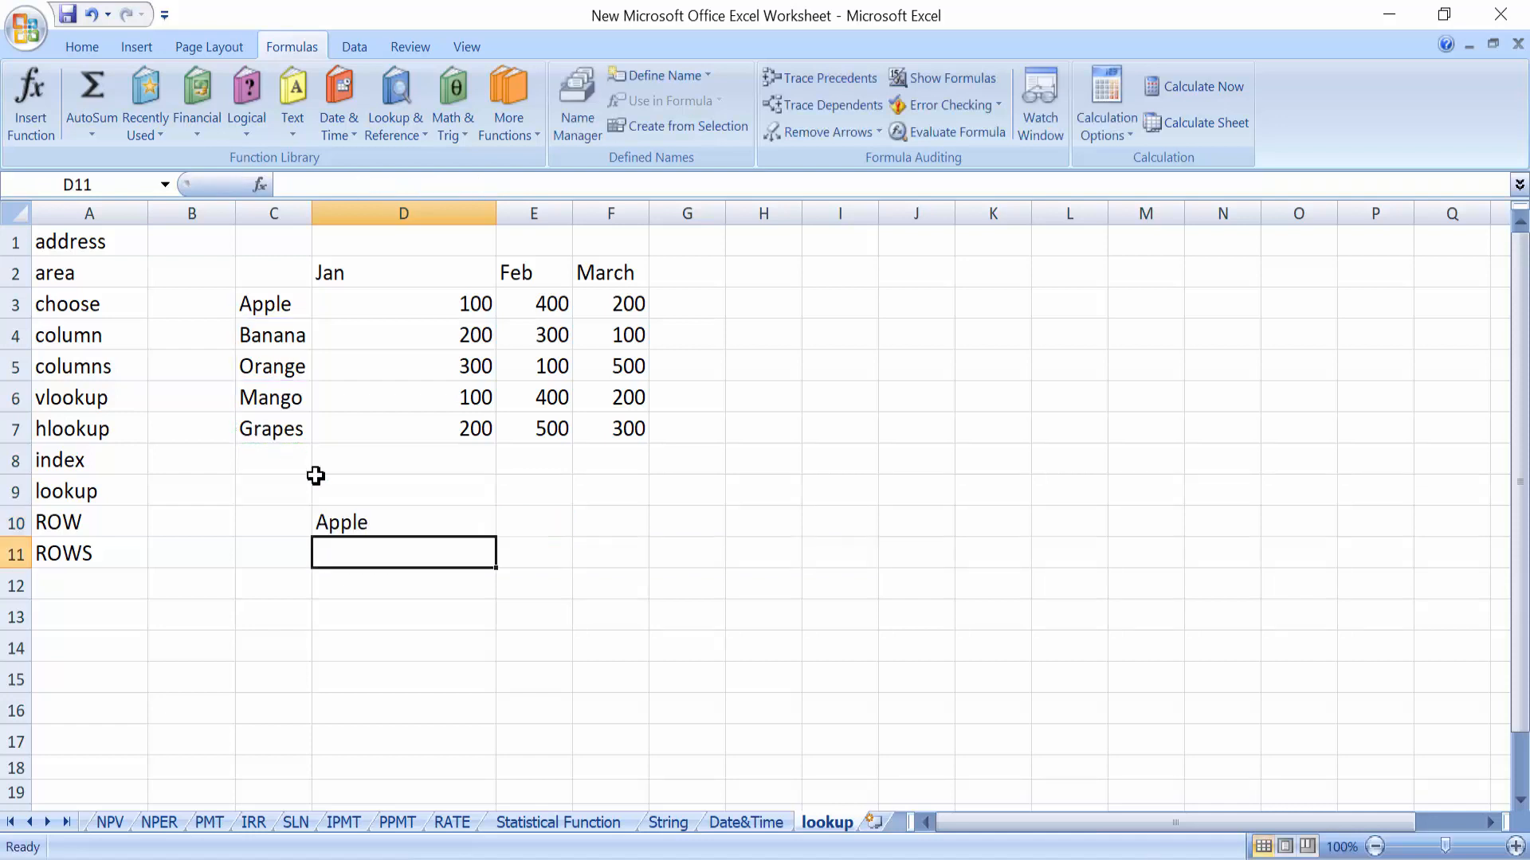
Change the index number of the CHOOSE formula in D10 to 3, making it =CHOOSE(3,C3,C4,C5,C6,C7)
{"action": "left_click", "coordinate": [400, 523]}
{"action": "double_click", "coordinate": [400, 523]}
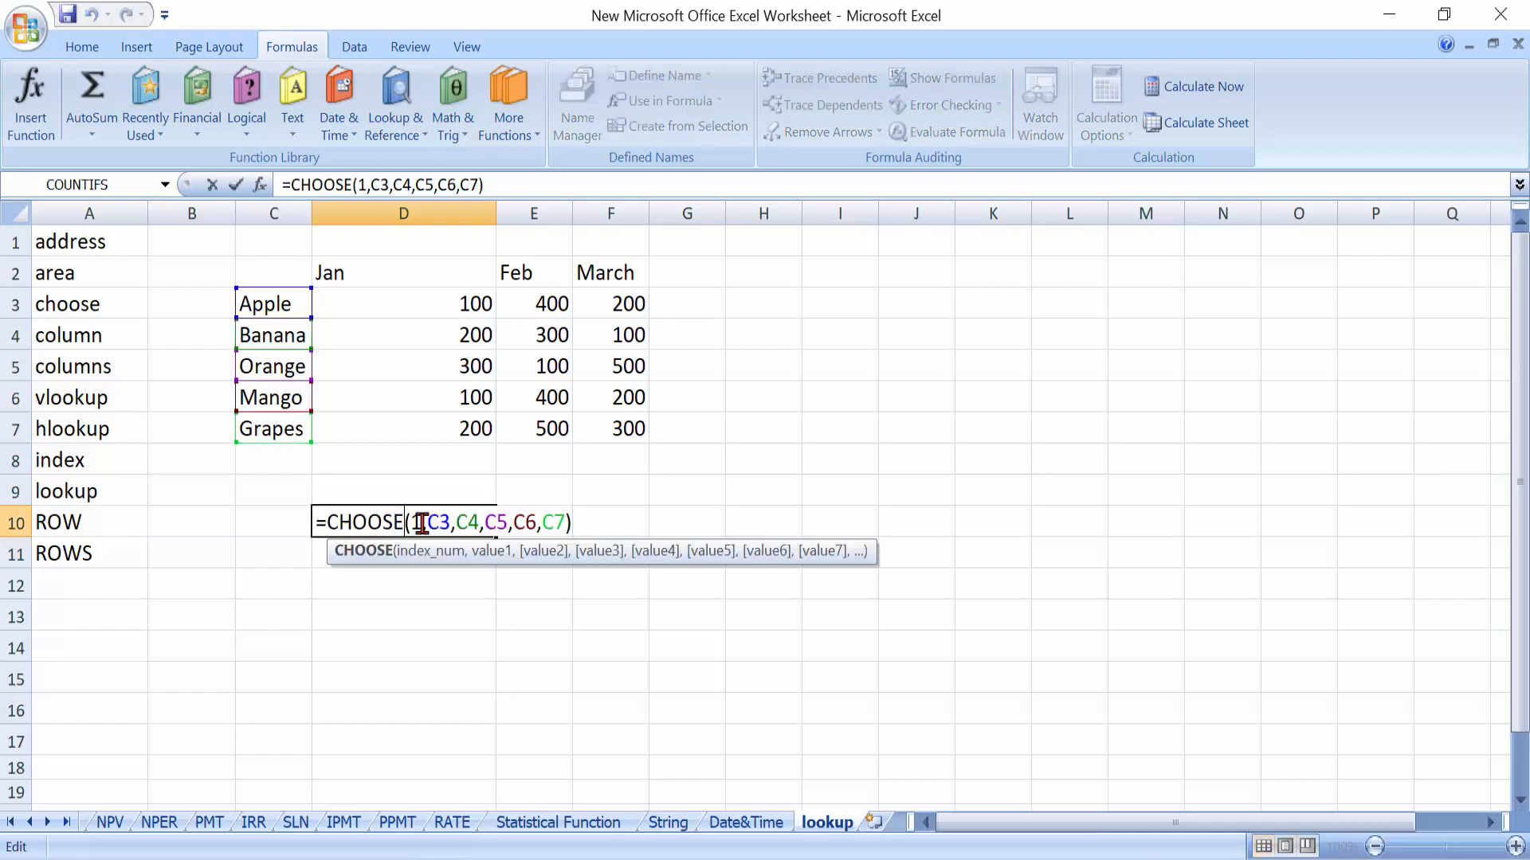
{"action": "key", "text": "BackSpace"}
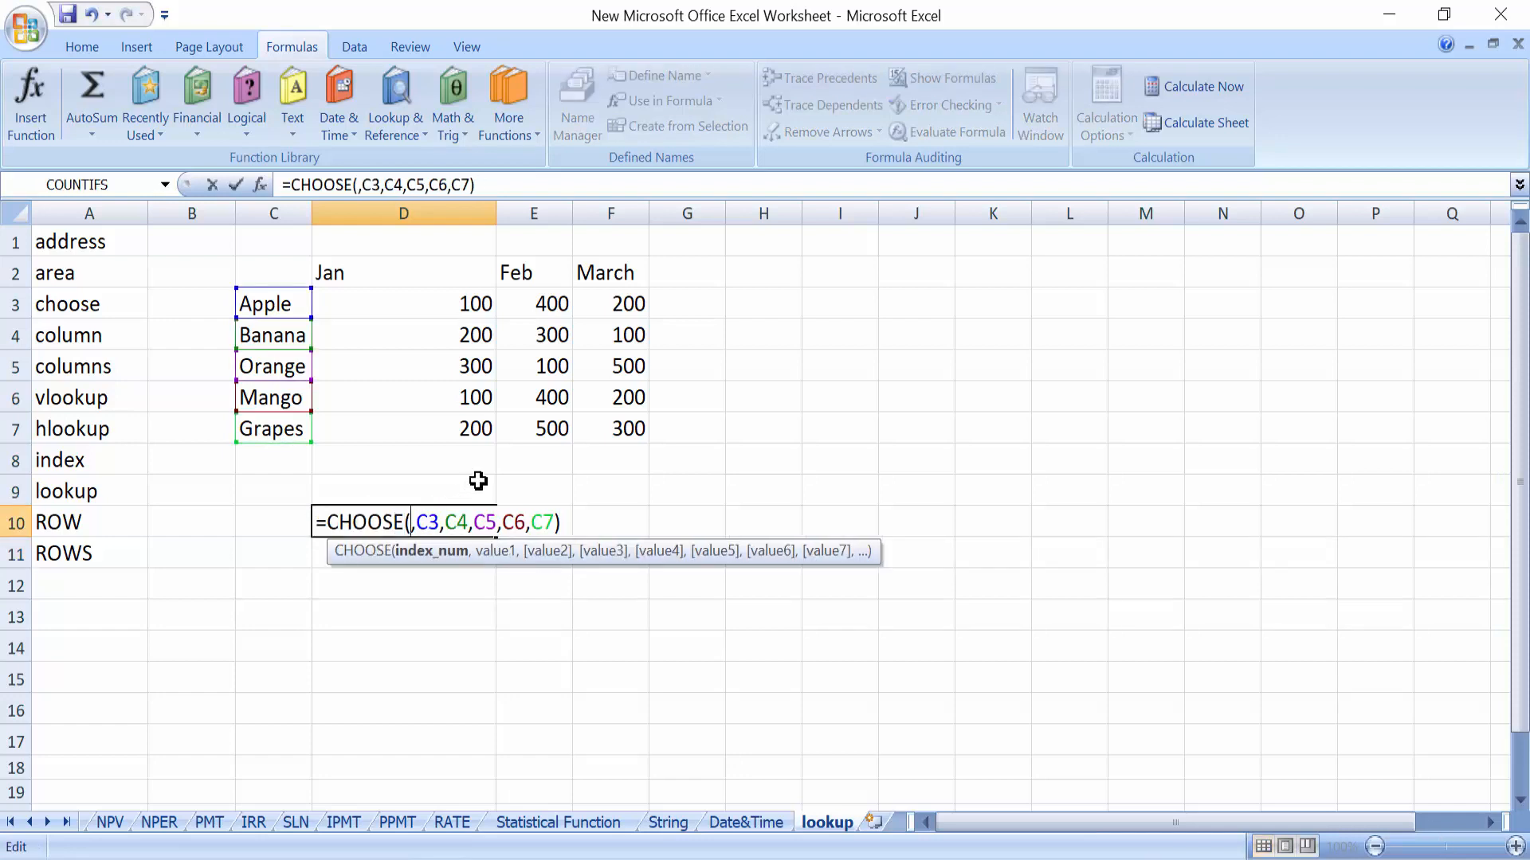
{"action": "type", "text": "3"}
{"action": "key", "text": "Return"}
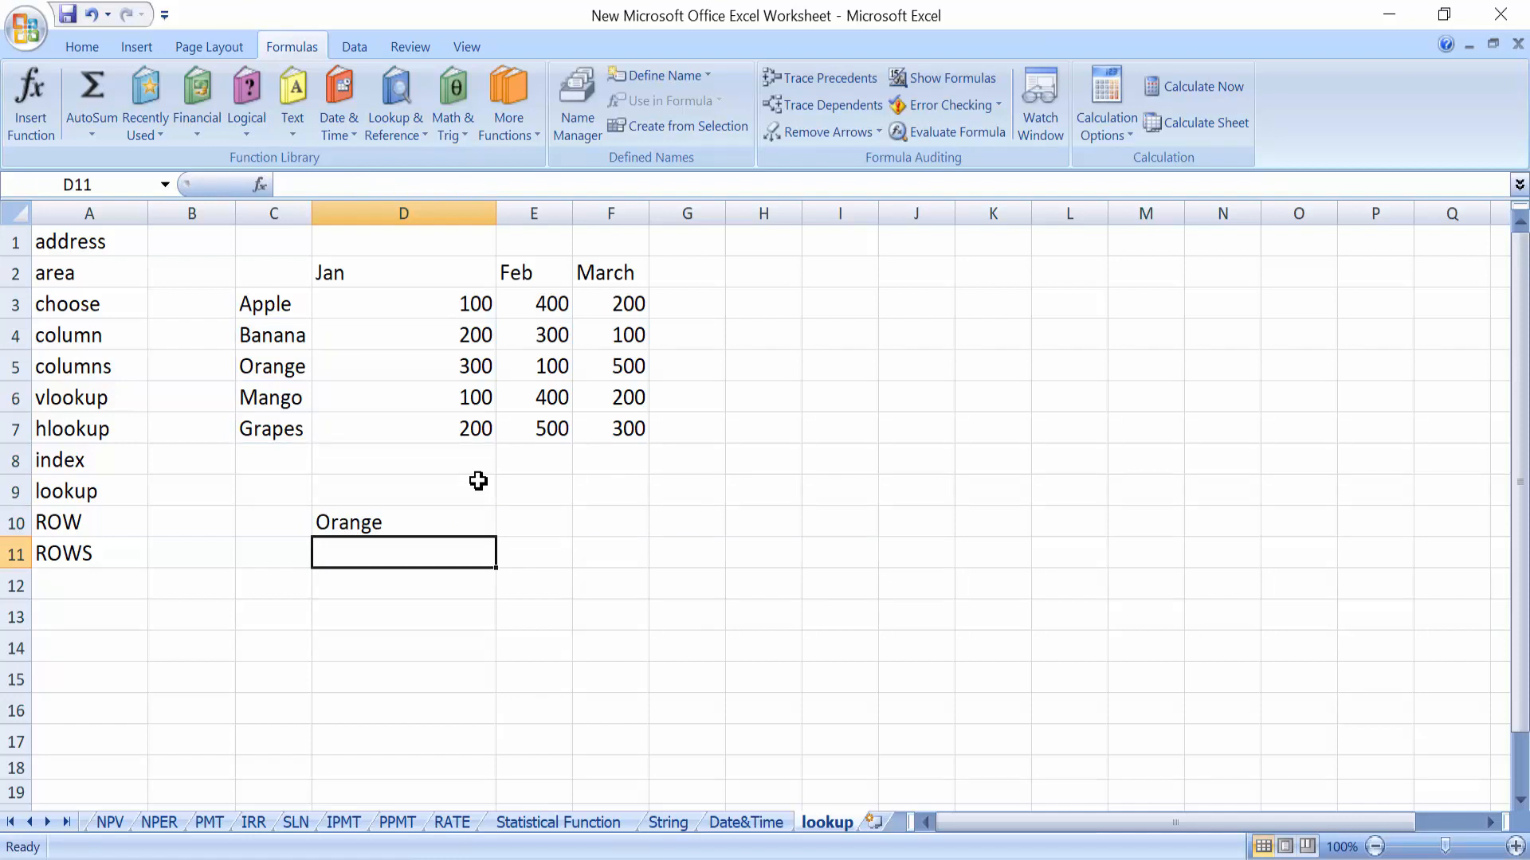
{"action": "key", "text": "Up"}
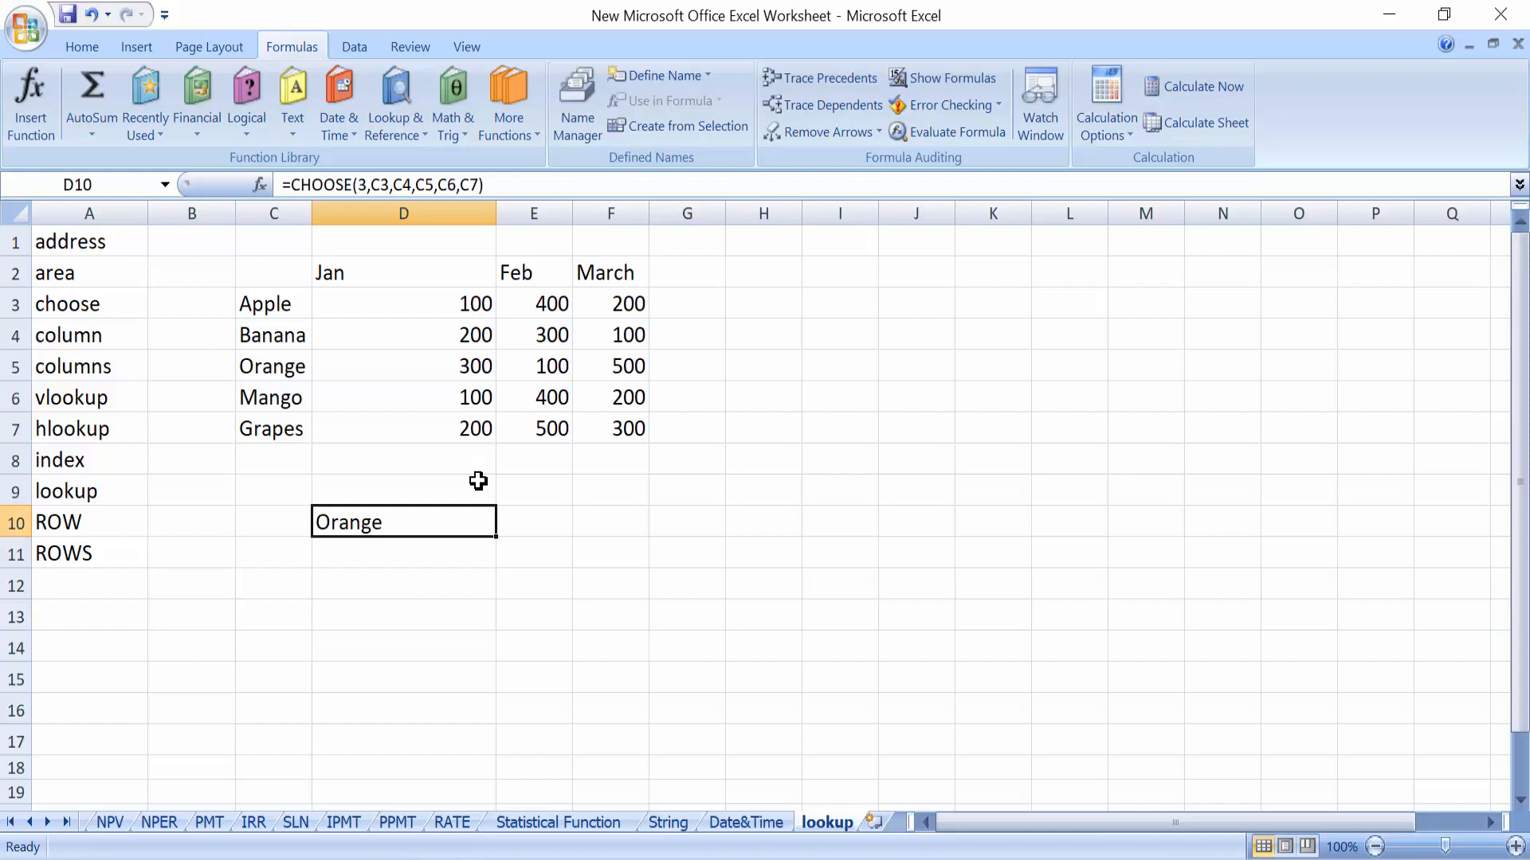
Clear cell D10 and enter the formula =COLUMN(G7) in it
{"action": "key", "text": "Delete"}
{"action": "type", "text": "=COLU"}
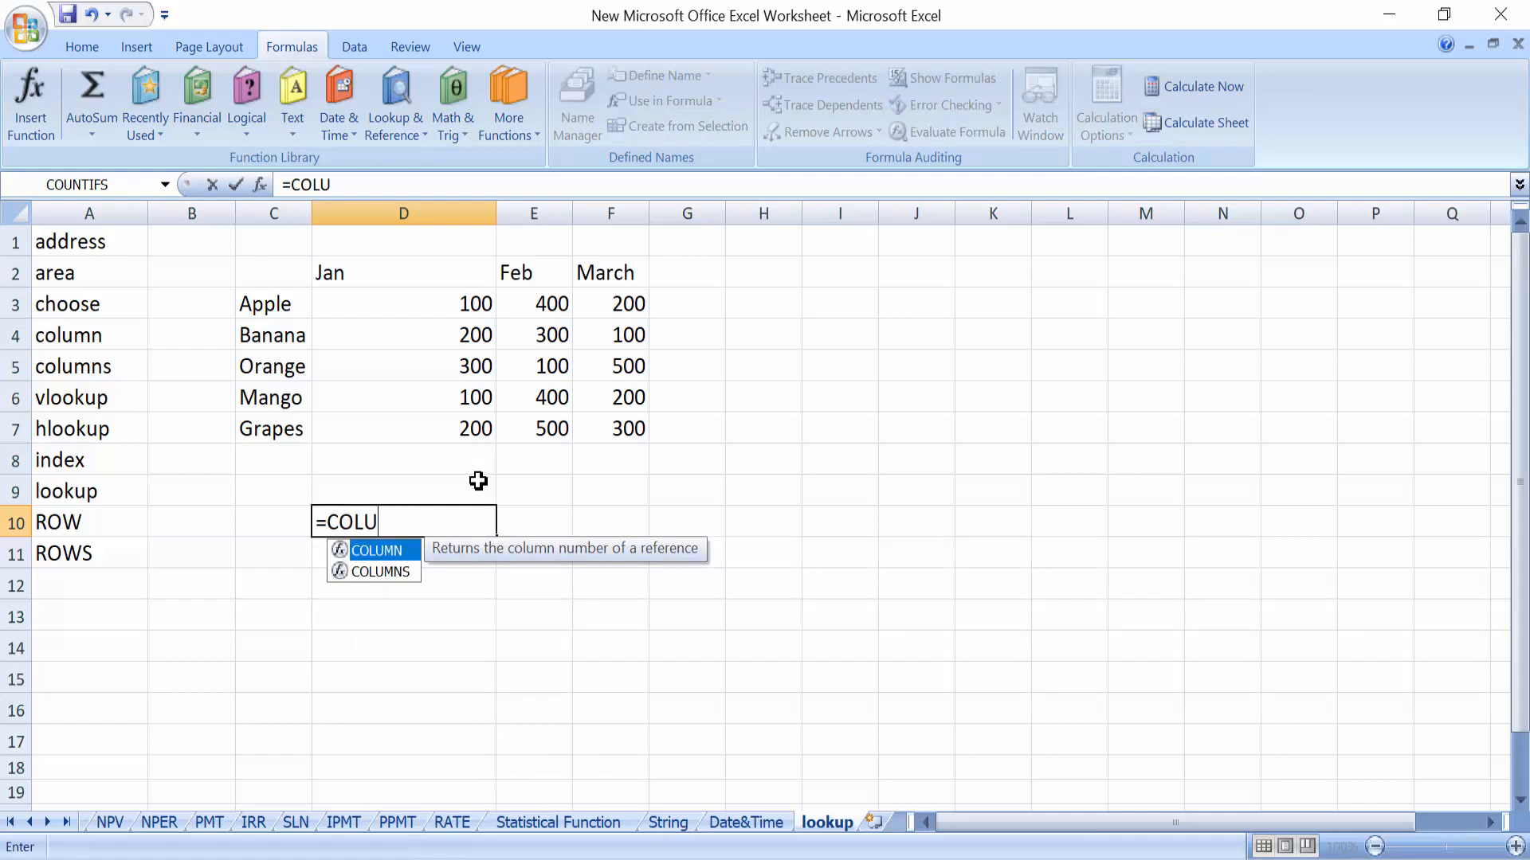
{"action": "key", "text": "Tab"}
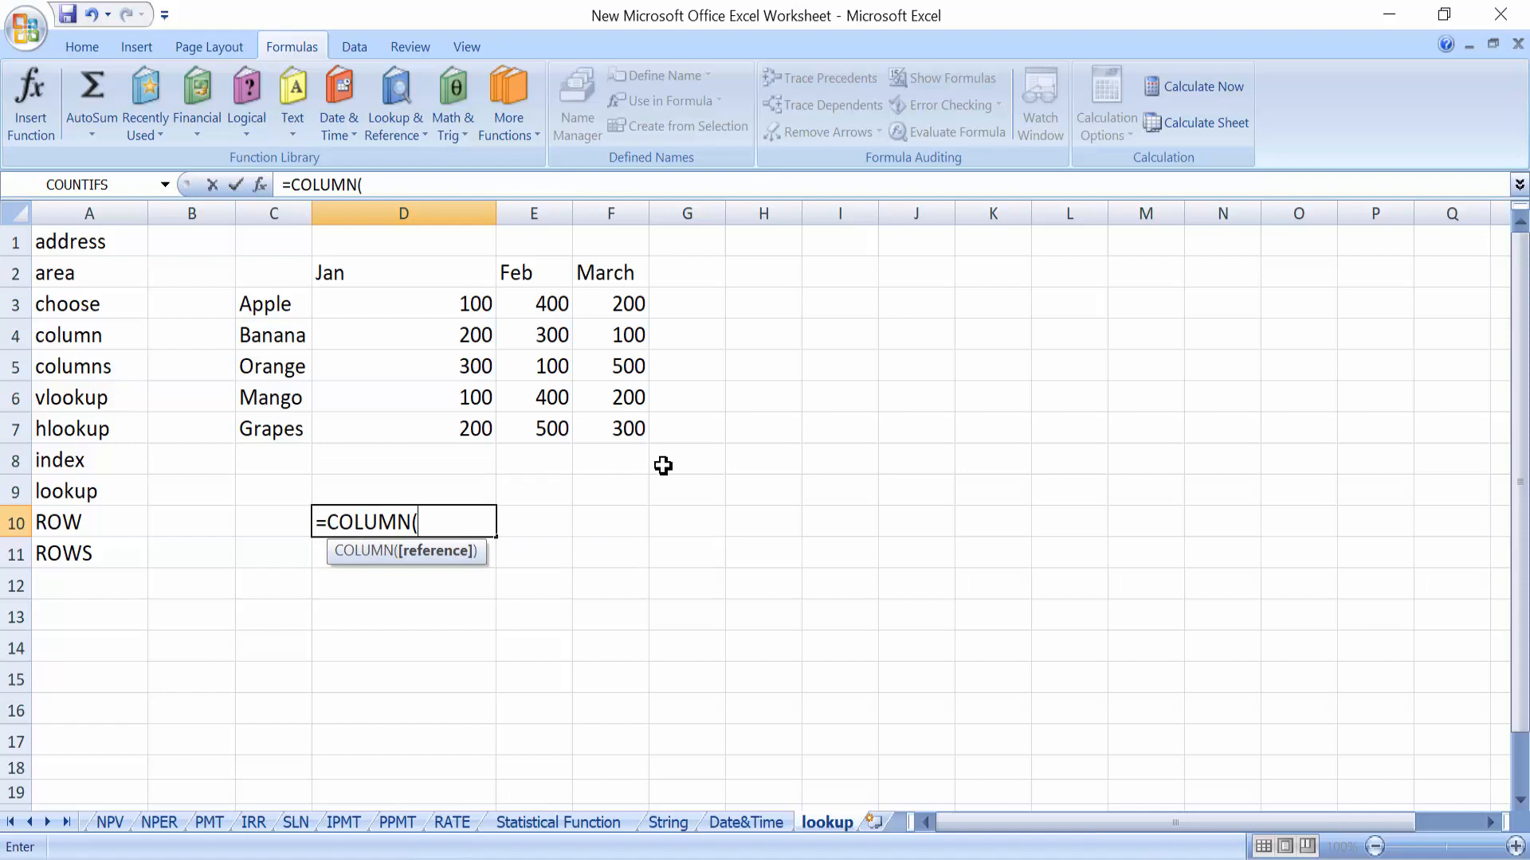
{"action": "left_click", "coordinate": [684, 428]}
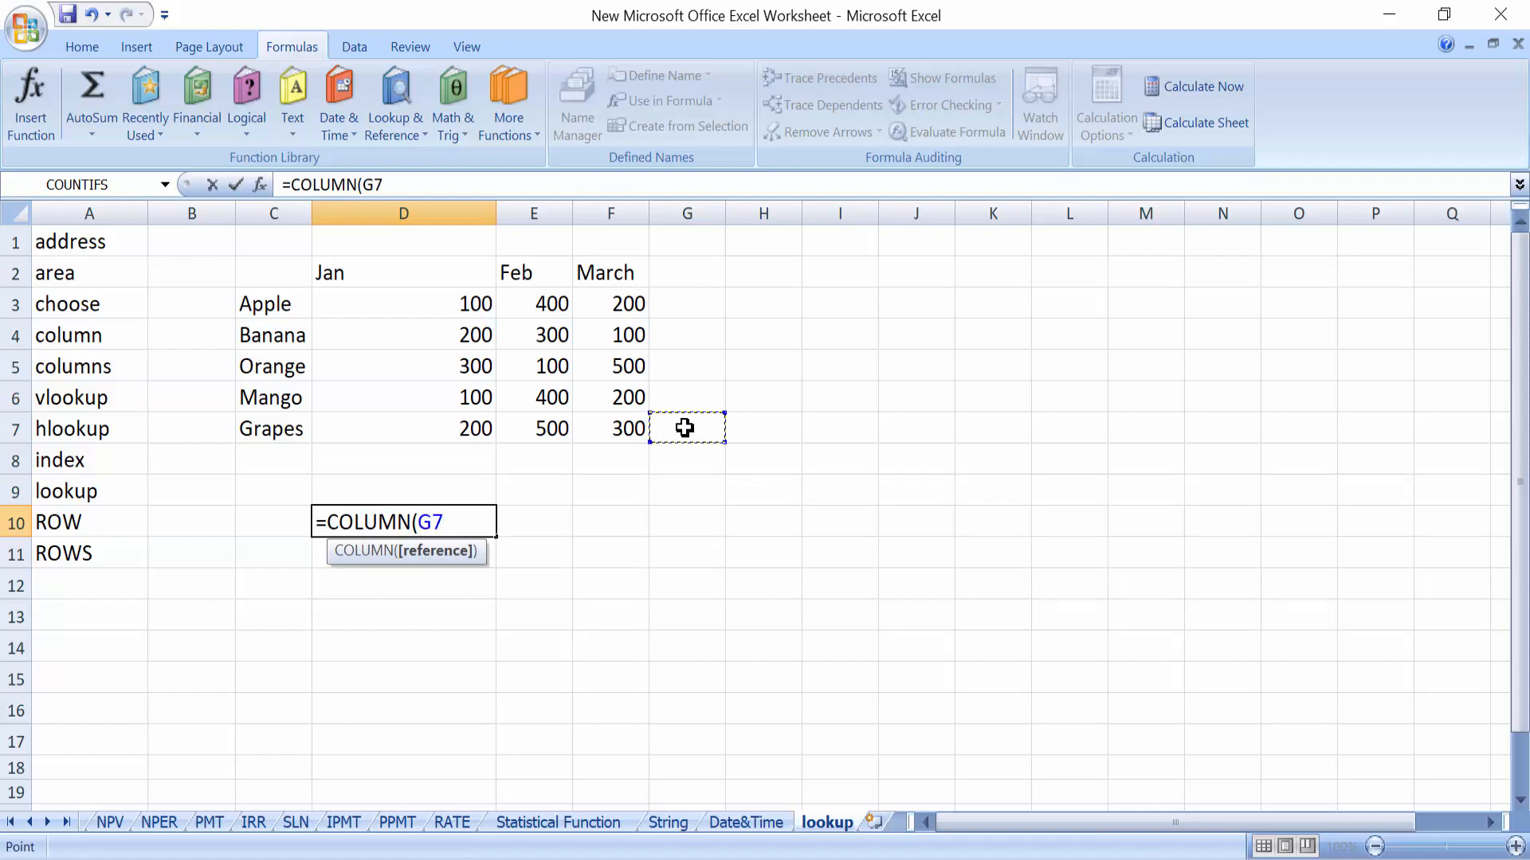
{"action": "type", "text": ")"}
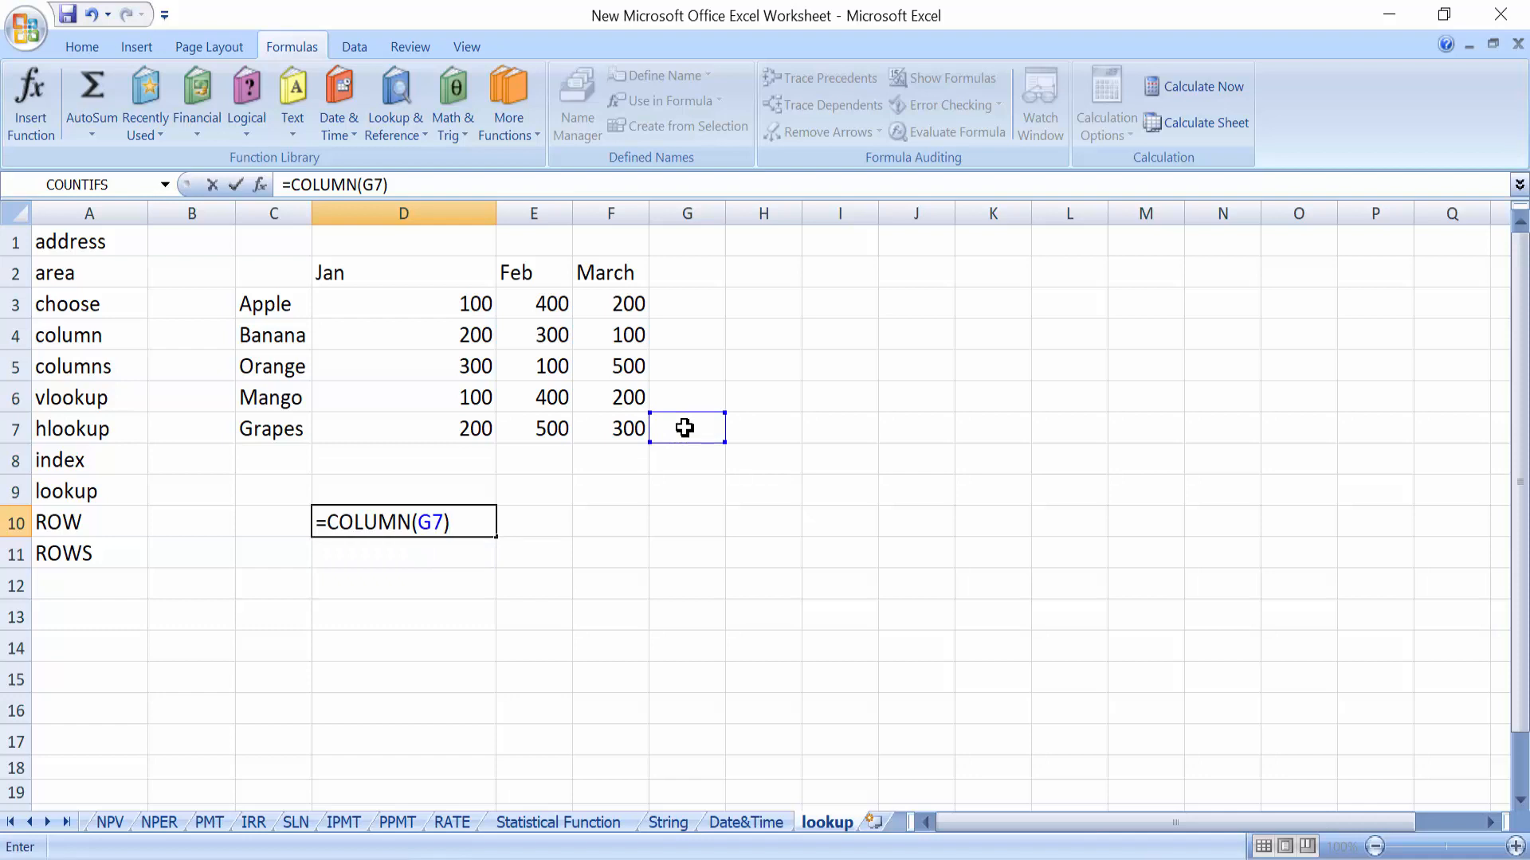
{"action": "key", "text": "Return"}
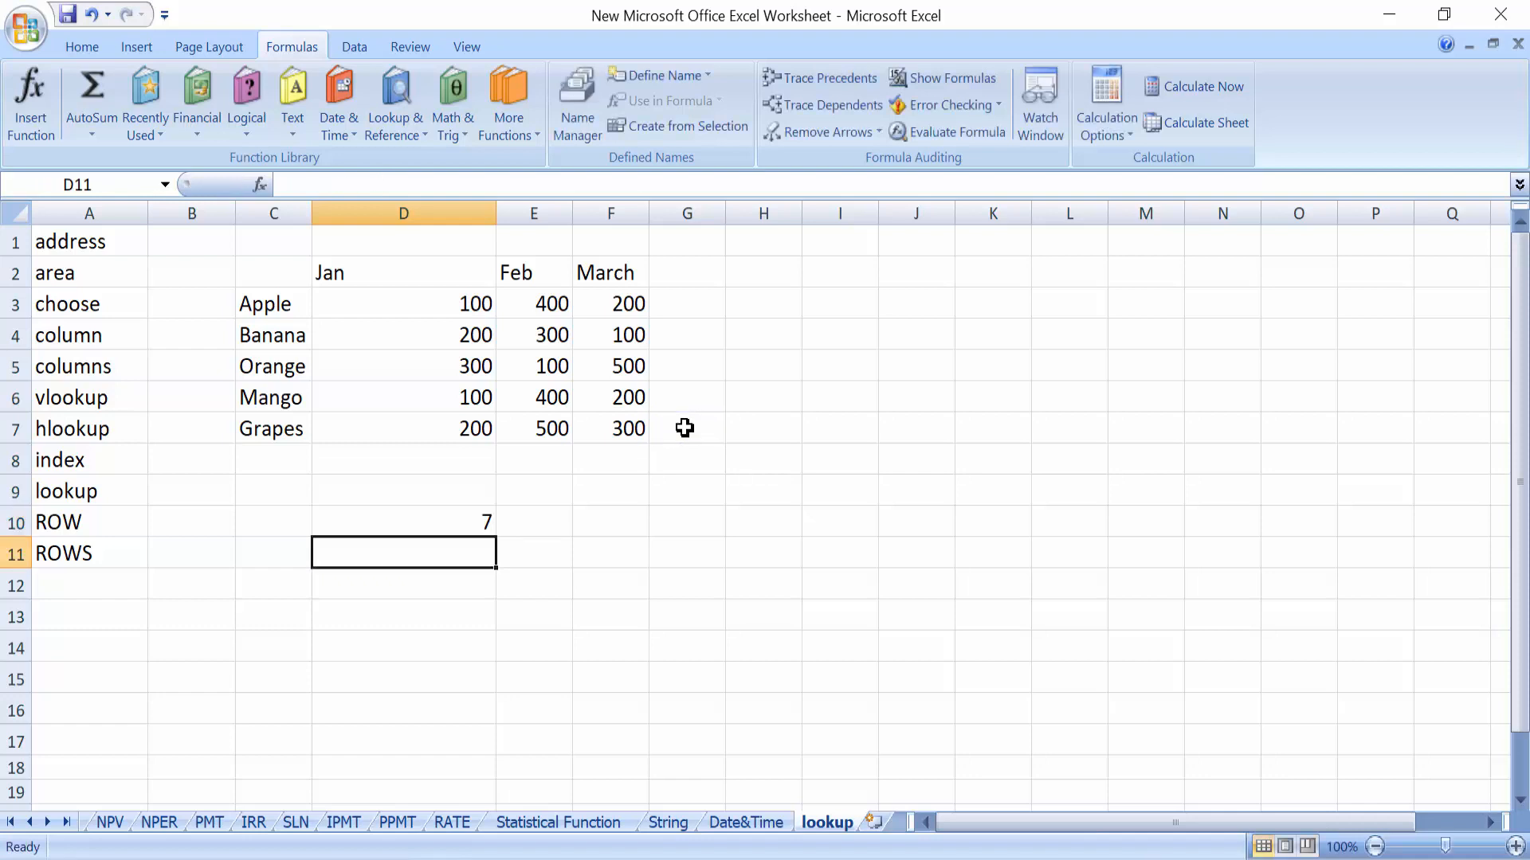
Enter the formula =COLUMNS(C3:F7) in cell D11, covering the fruit names and their monthly values
{"action": "type", "text": "=COLUM"}
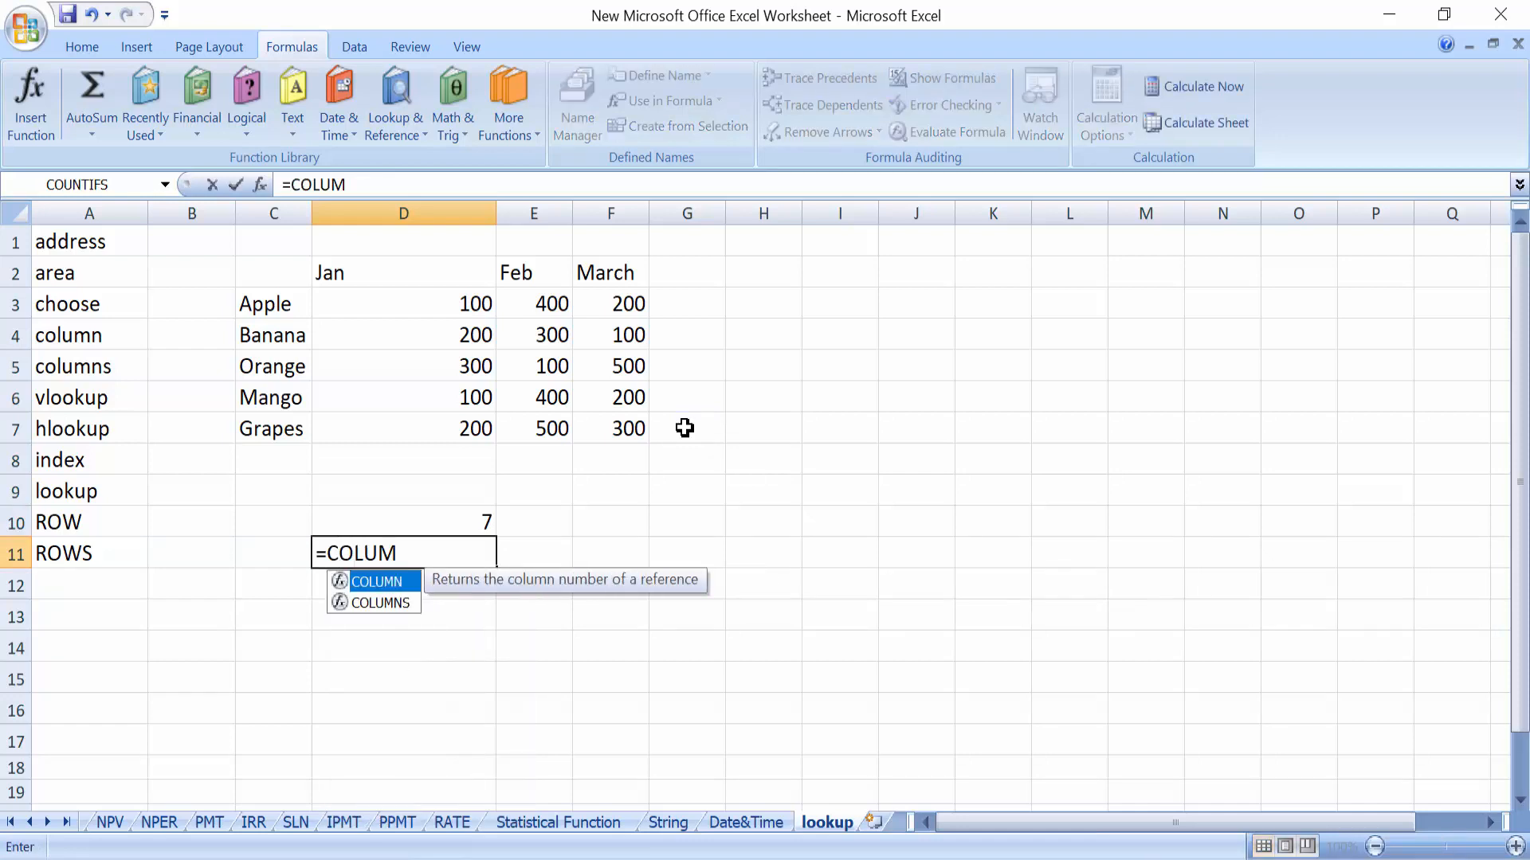
{"action": "key", "text": "Down"}
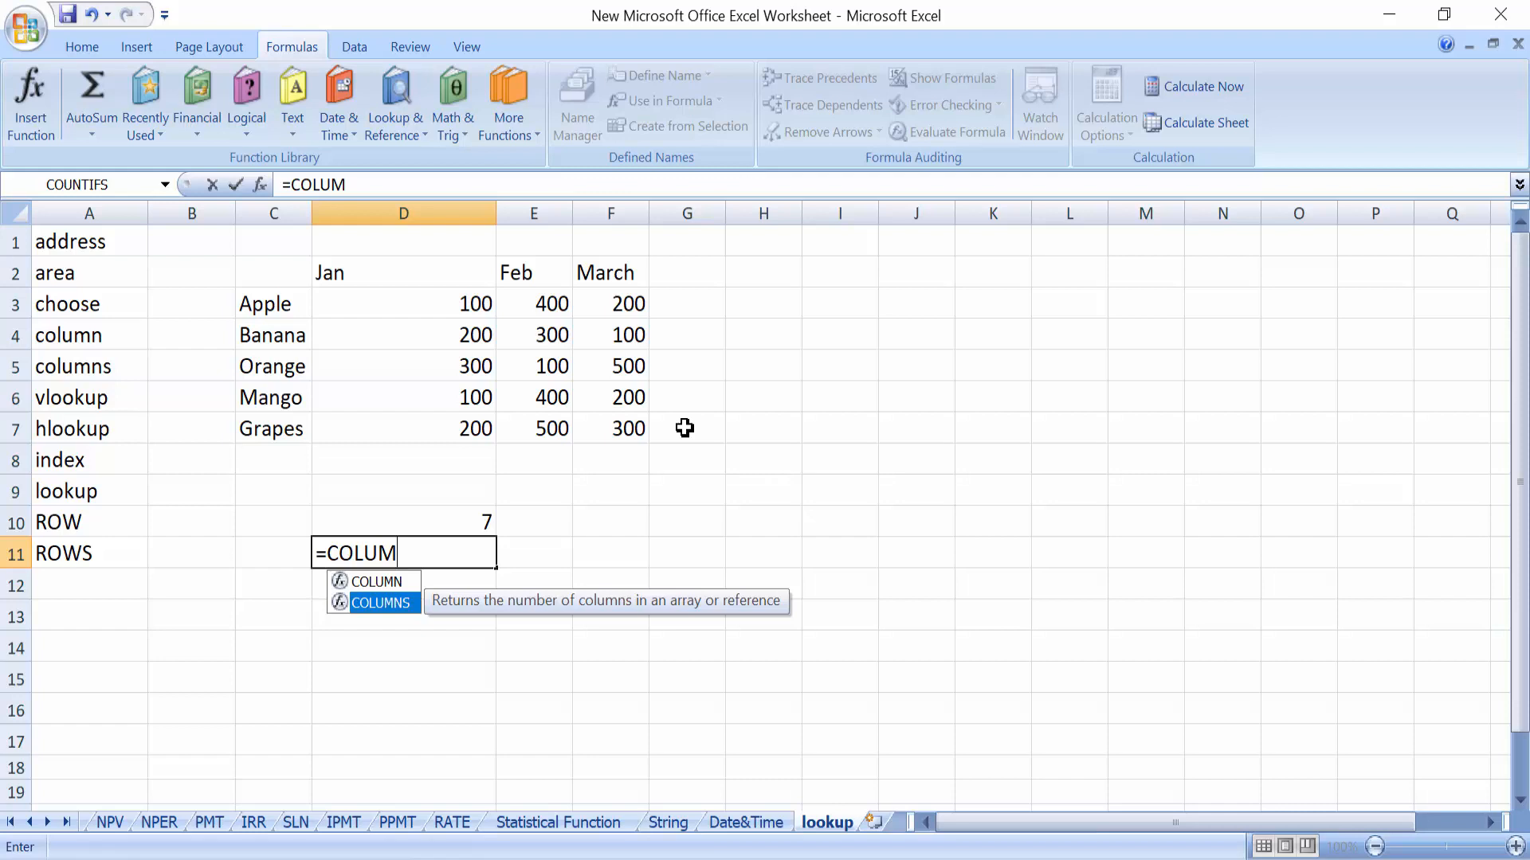
{"action": "key", "text": "Tab"}
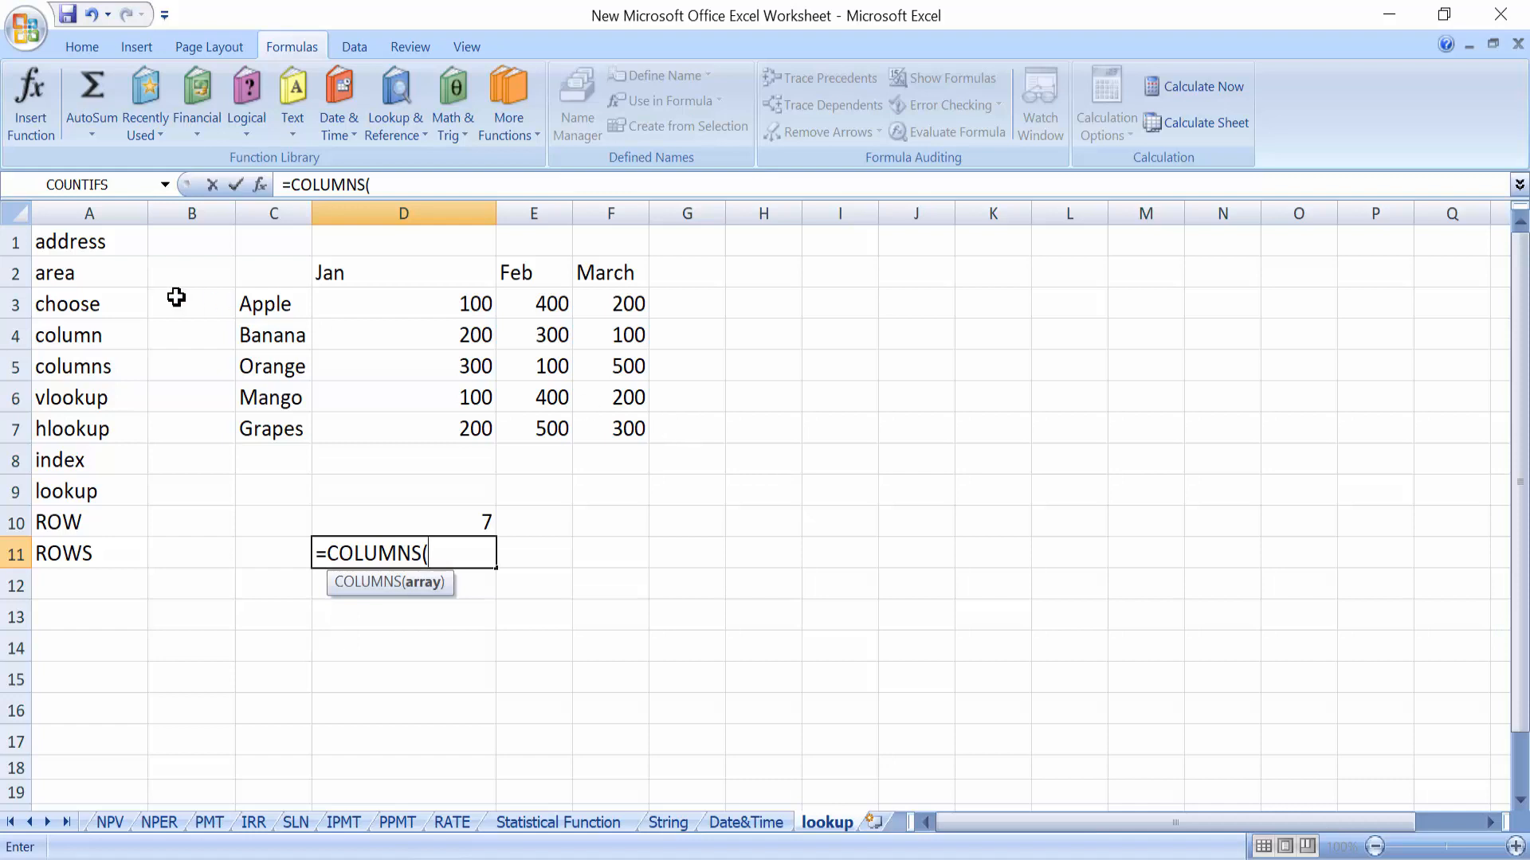
{"action": "left_click_drag", "start_coordinate": [260, 307], "coordinate": [600, 424]}
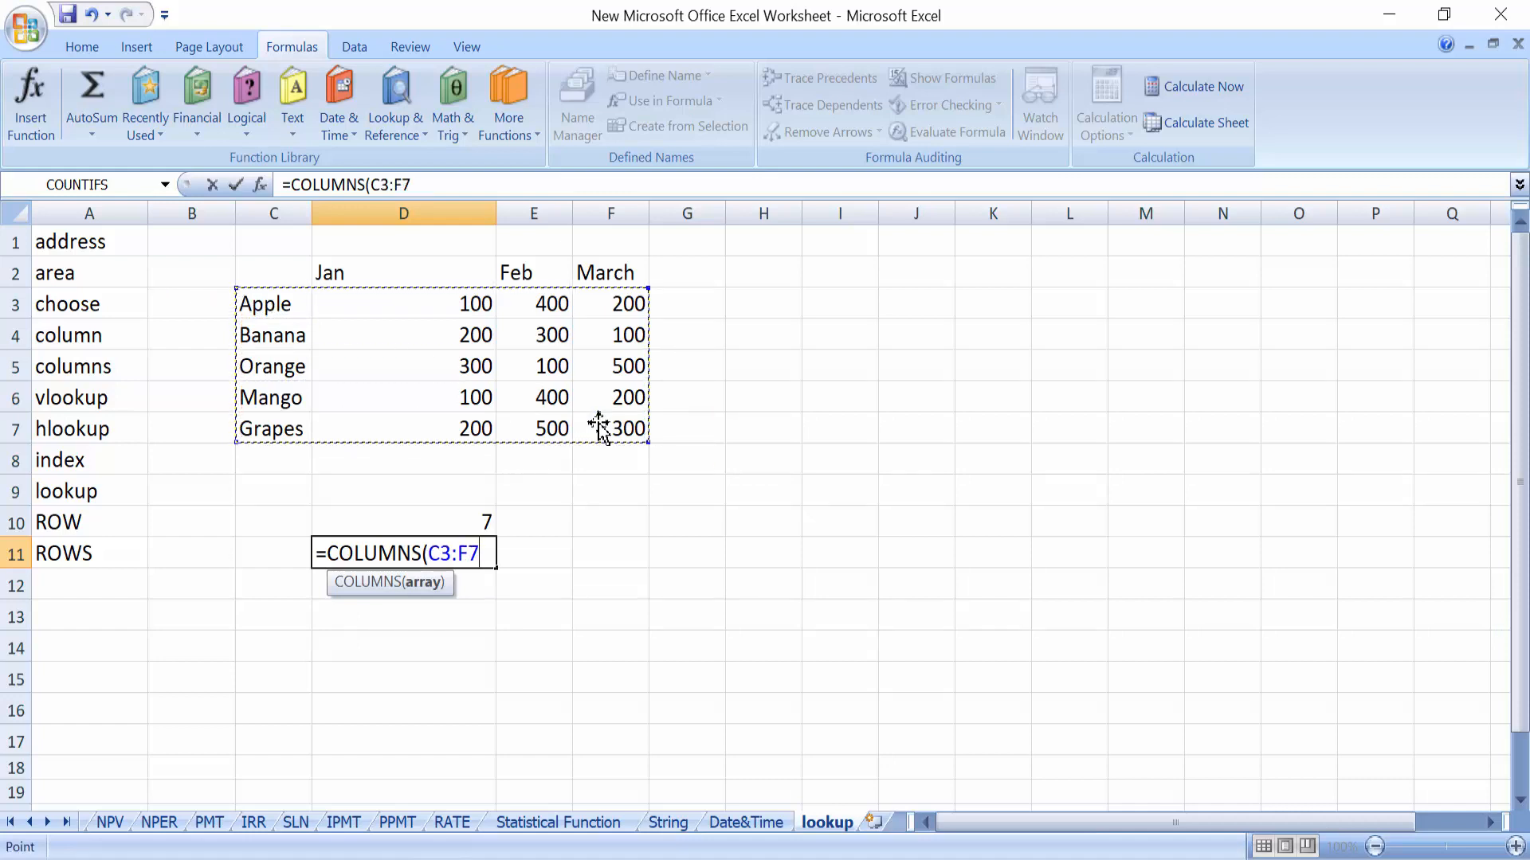
{"action": "type", "text": ")"}
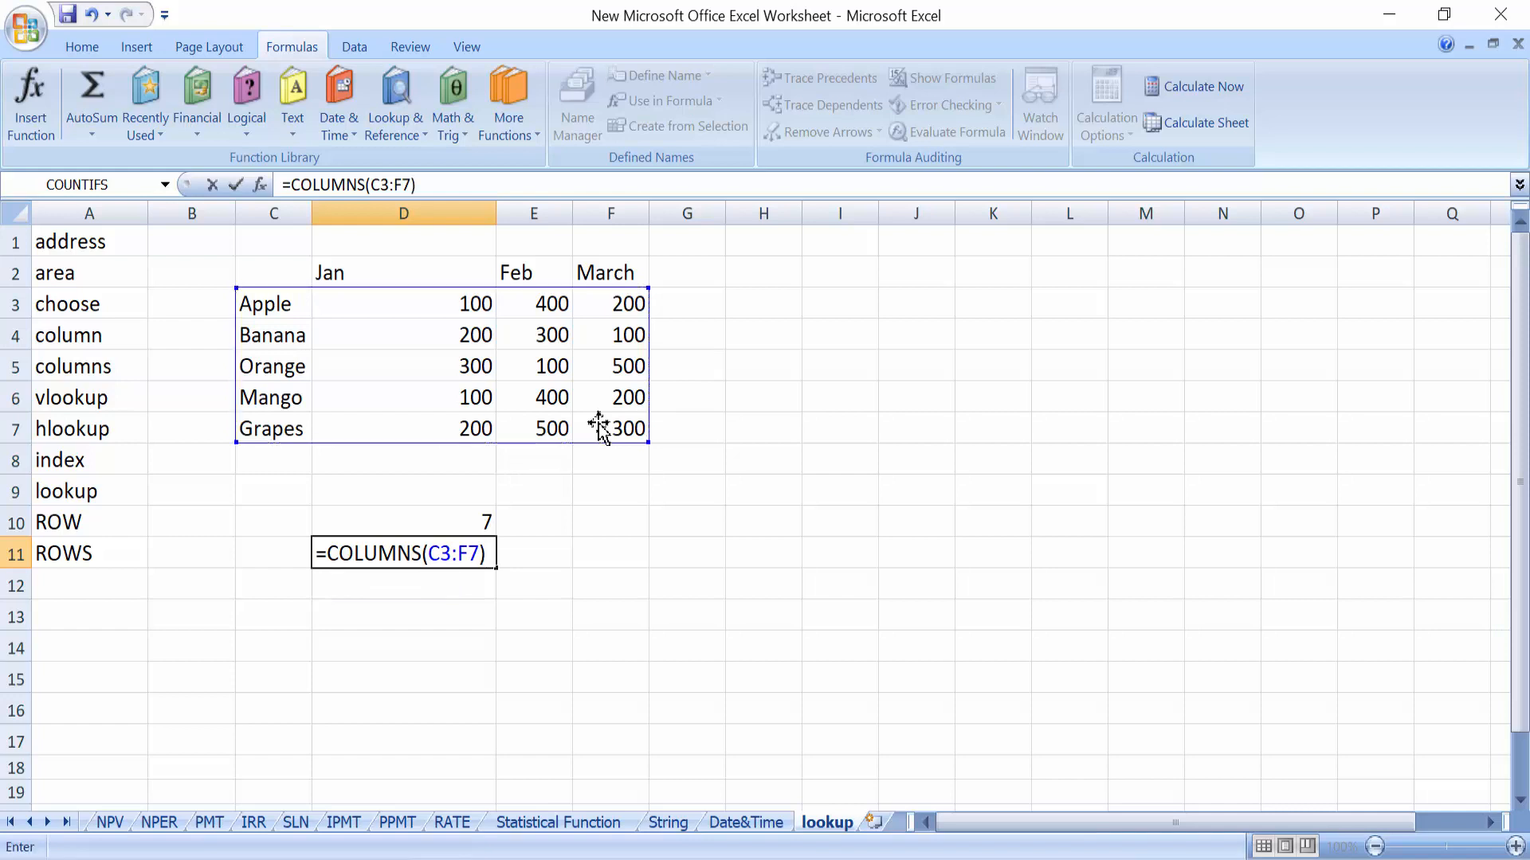
{"action": "key", "text": "Return"}
Widen column E and enter the formula =ROW(G7) in cell E10
{"action": "key", "text": "Right"}
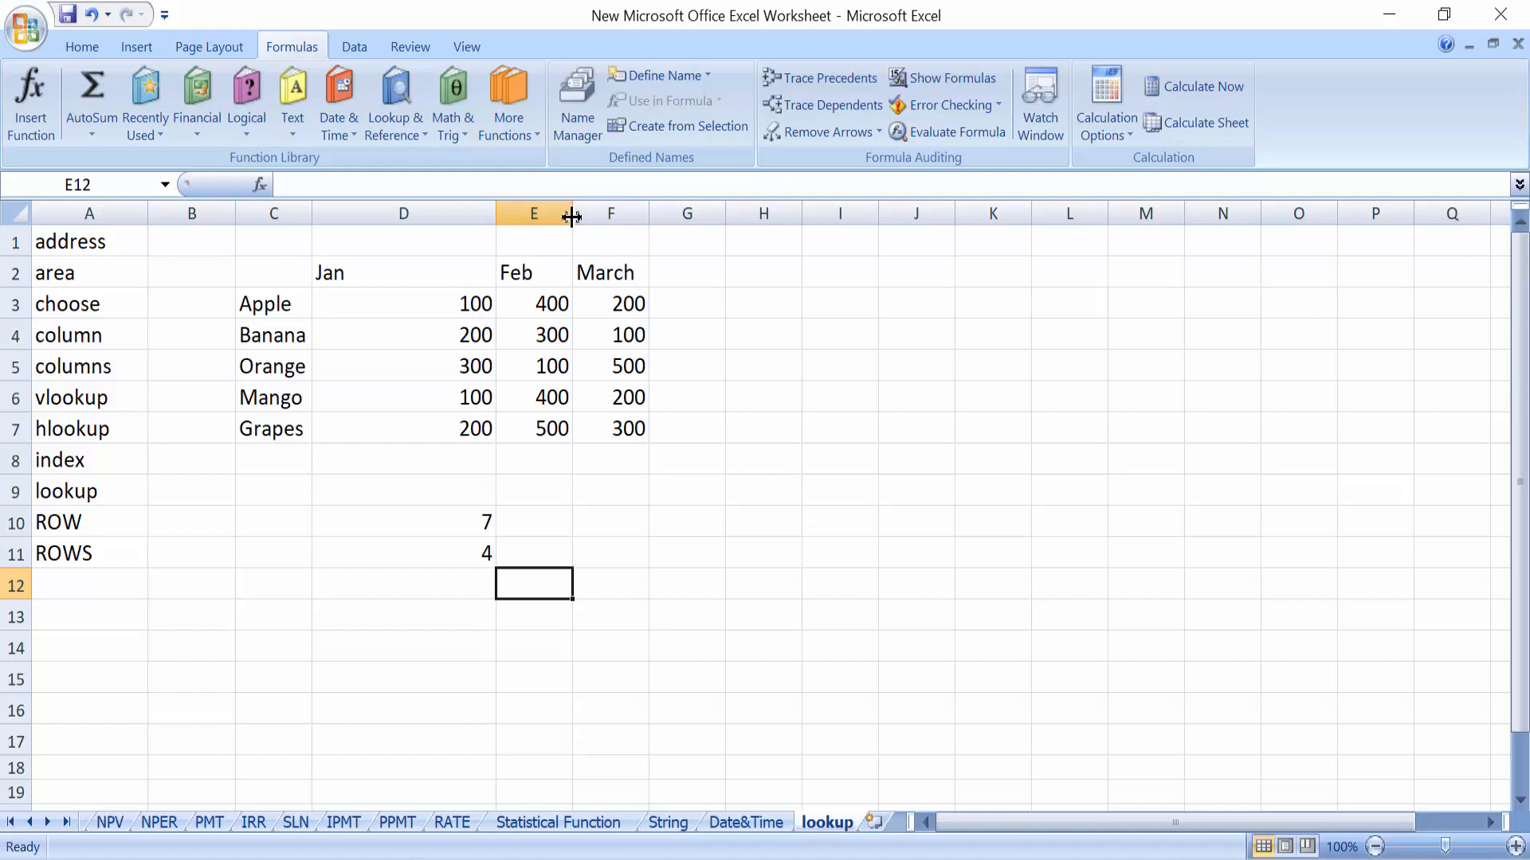
{"action": "left_click_drag", "start_coordinate": [571, 216], "coordinate": [629, 213]}
{"action": "left_click", "coordinate": [577, 528]}
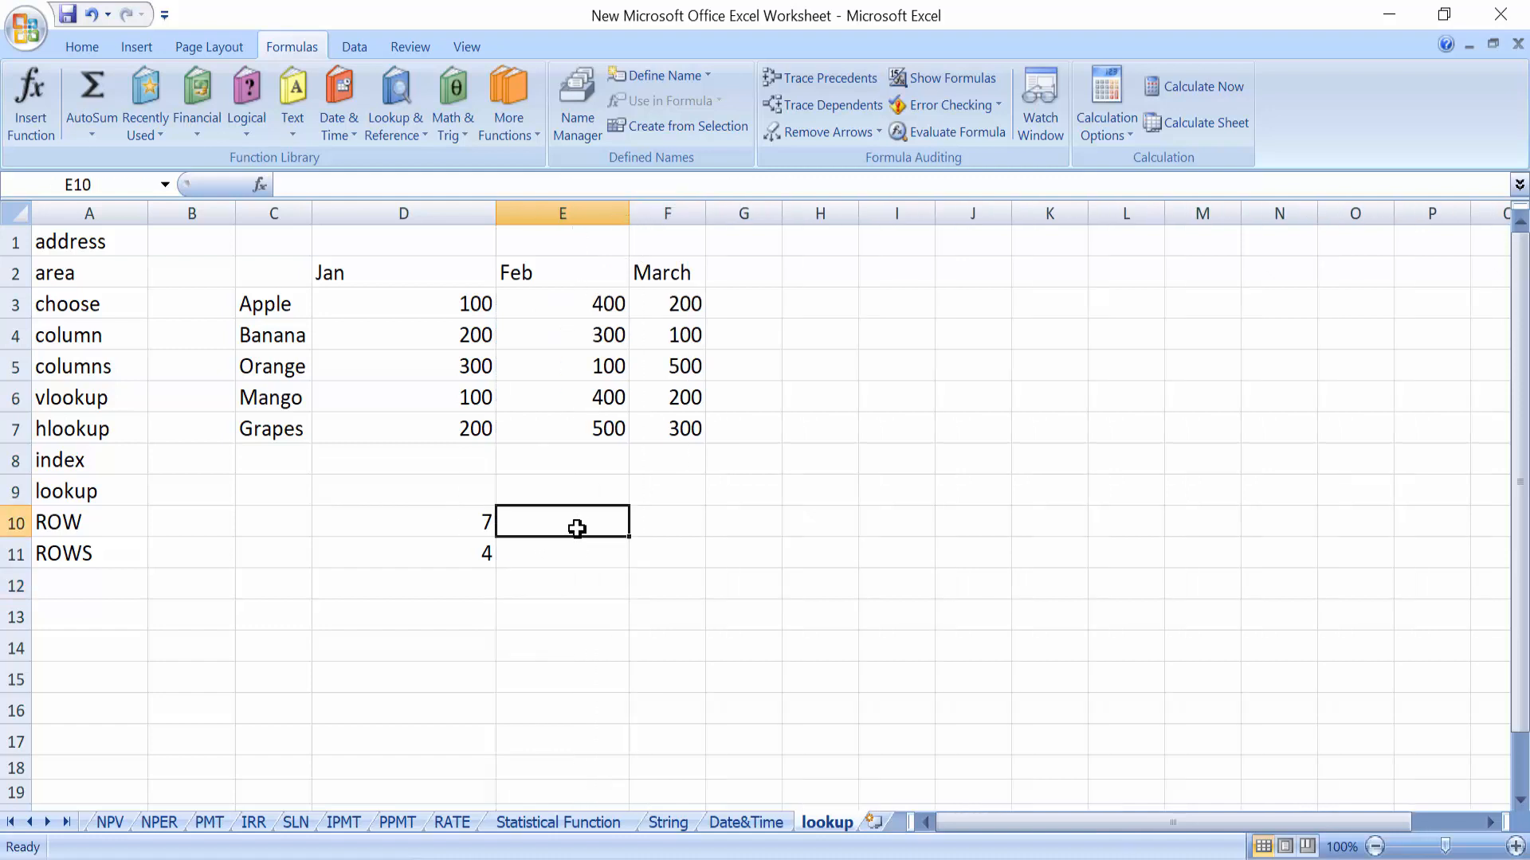
{"action": "type", "text": "=ROW"}
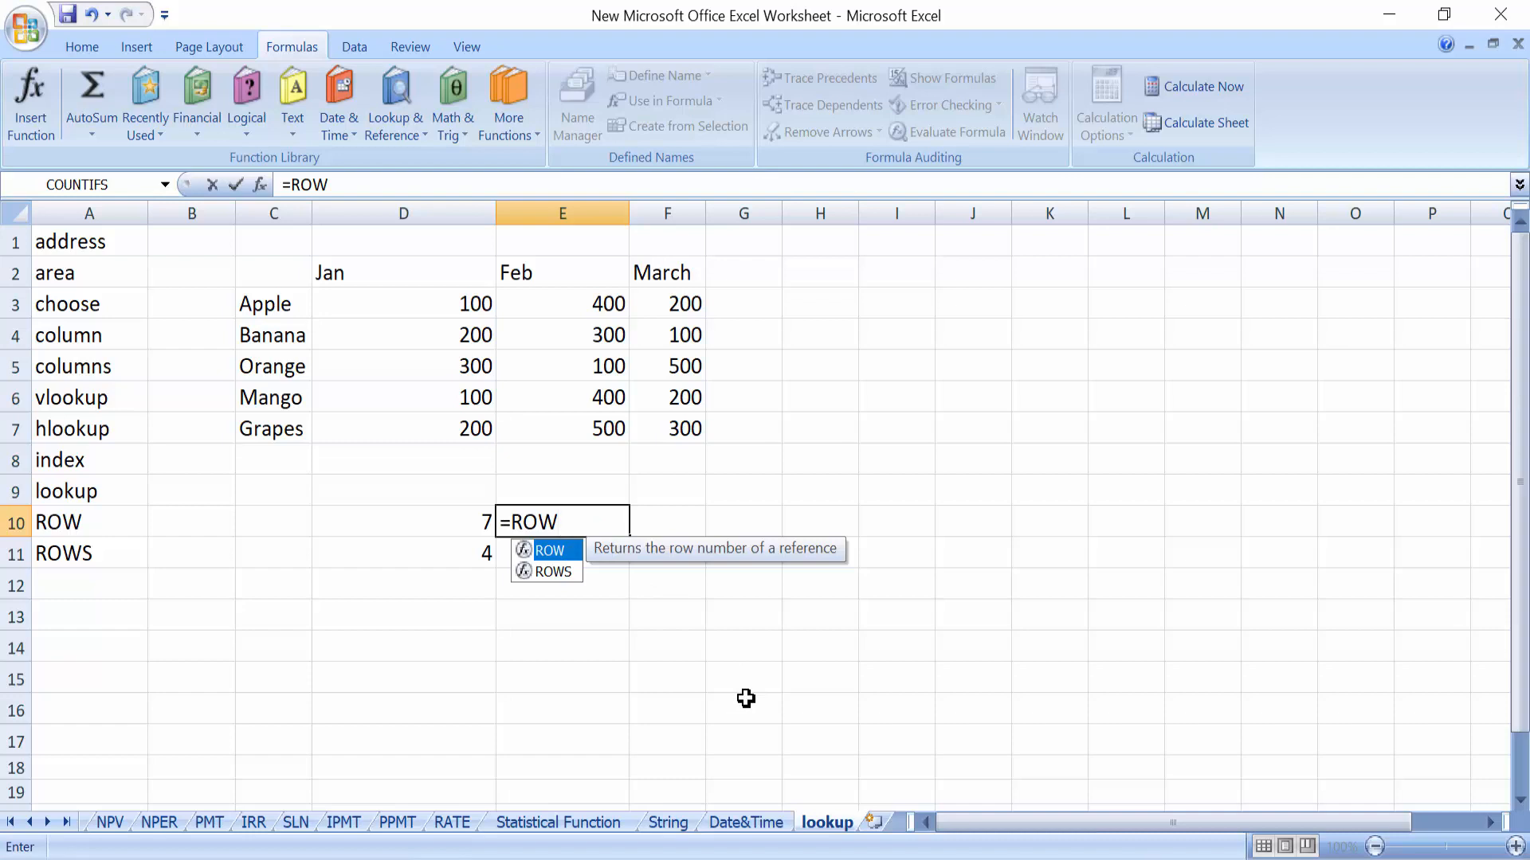
{"action": "type", "text": "("}
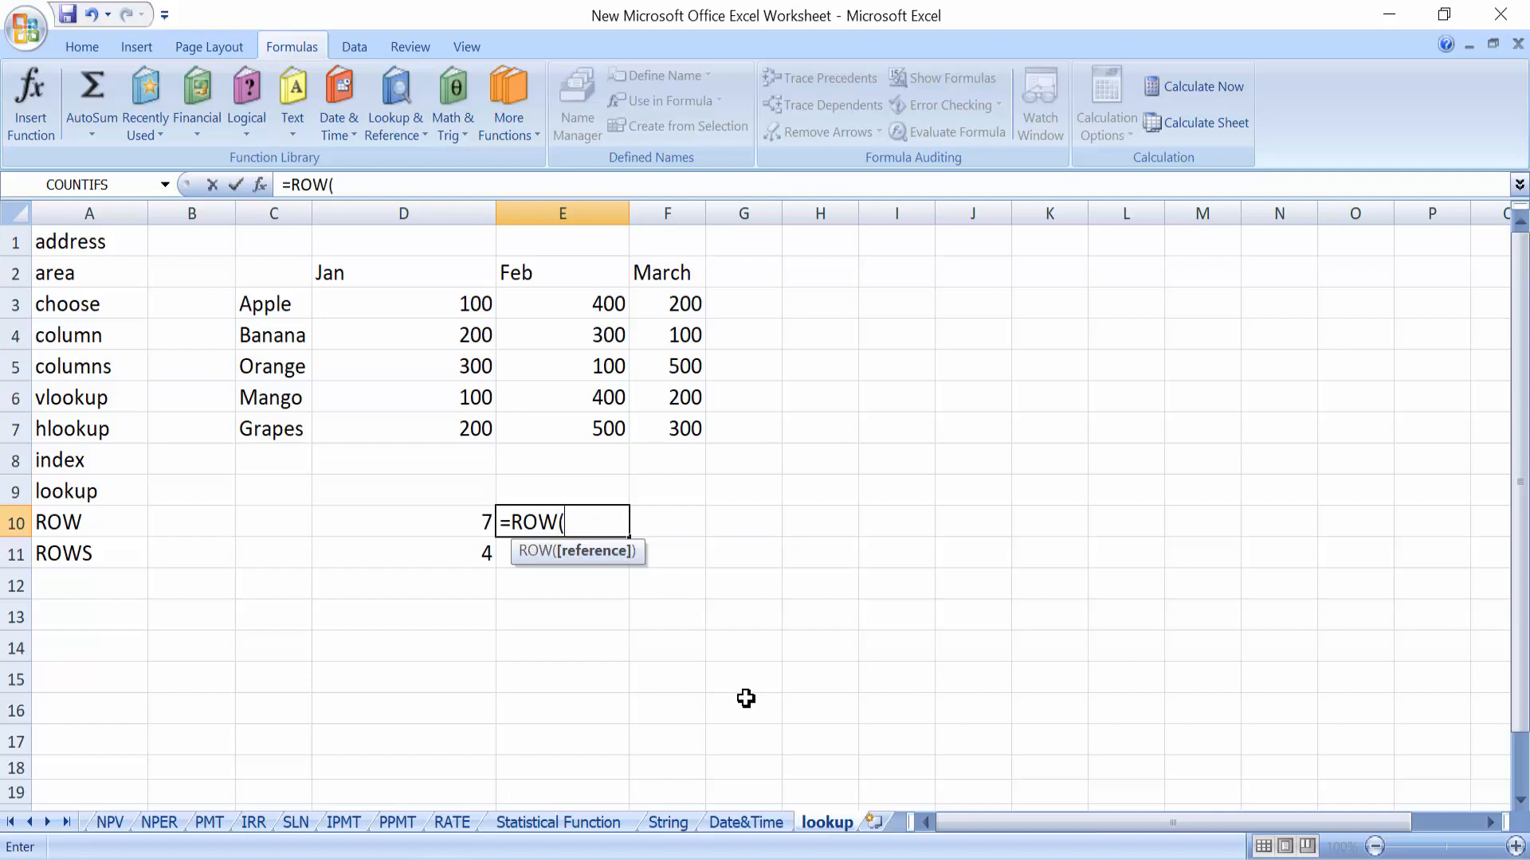
{"action": "left_click", "coordinate": [737, 431]}
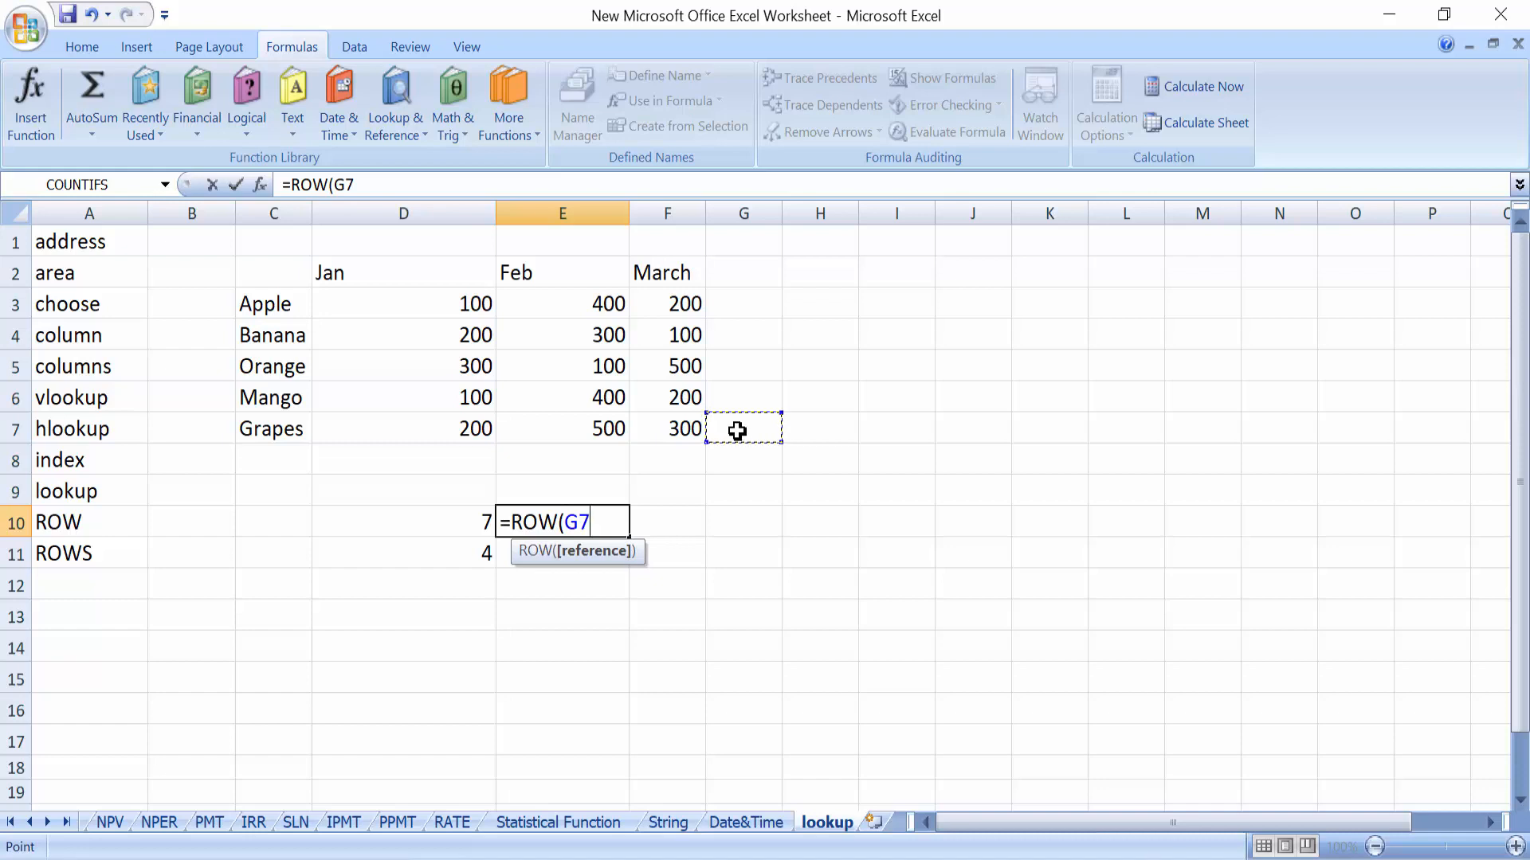
{"action": "type", "text": ")"}
{"action": "key", "text": "Return"}
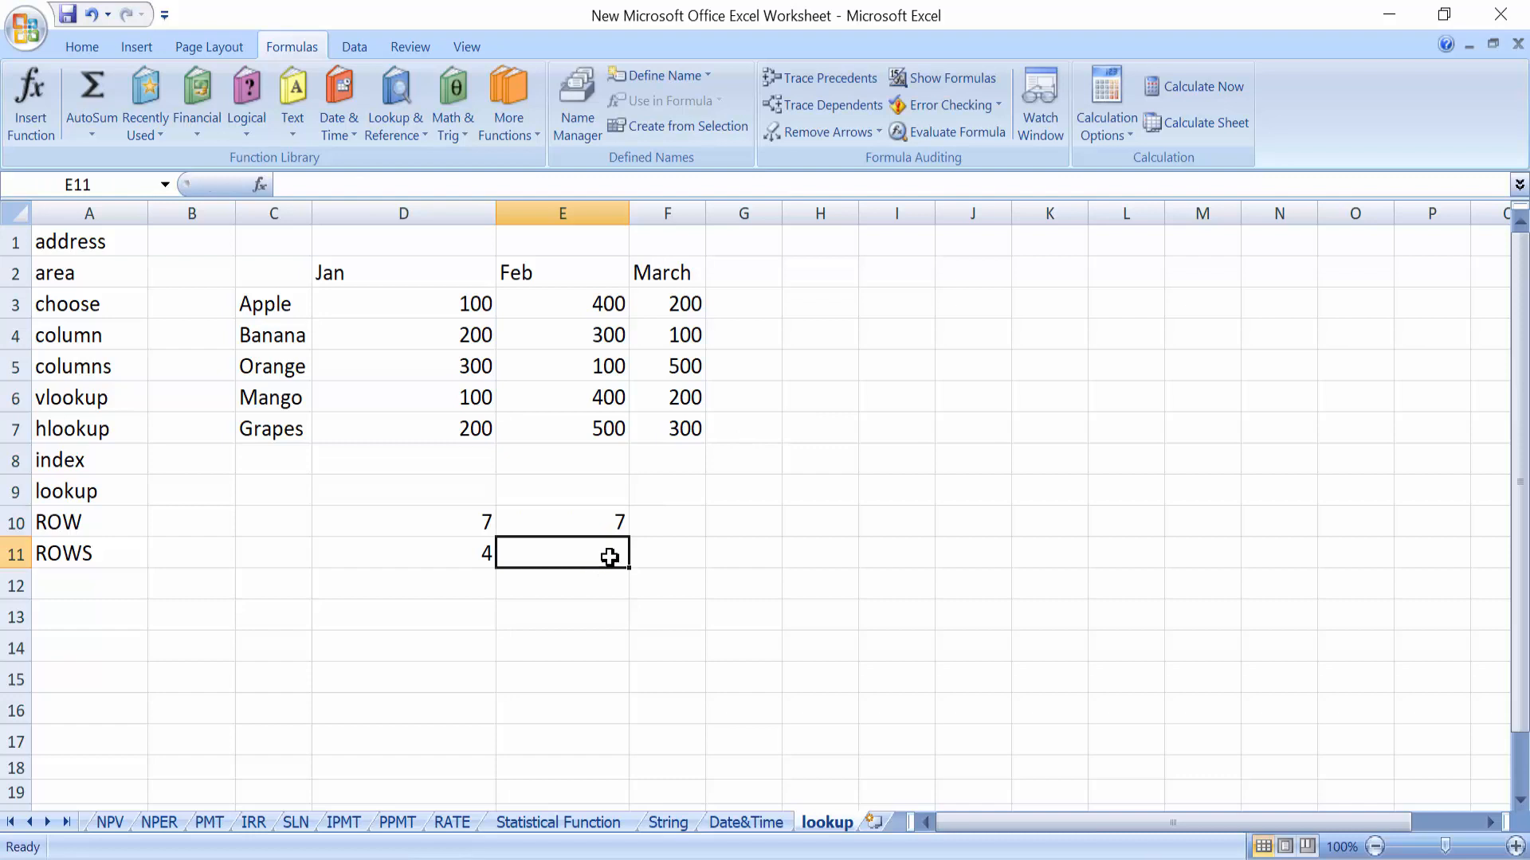
Enter the formula =ROWS(C3:F7) in cell E11
{"action": "type", "text": "=ROWS"}
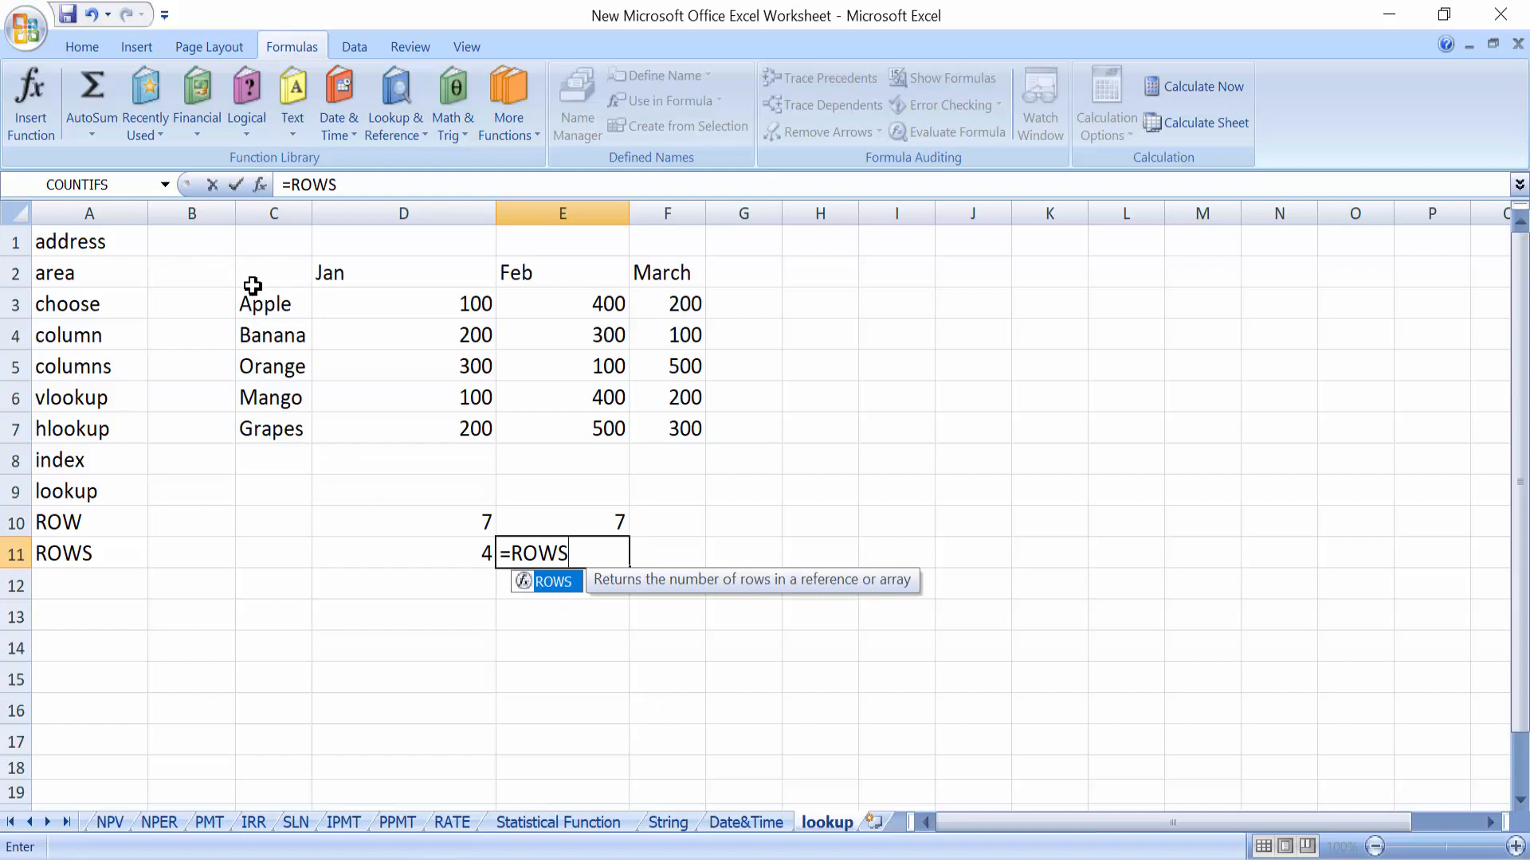
{"action": "left_click_drag", "start_coordinate": [253, 297], "coordinate": [663, 440]}
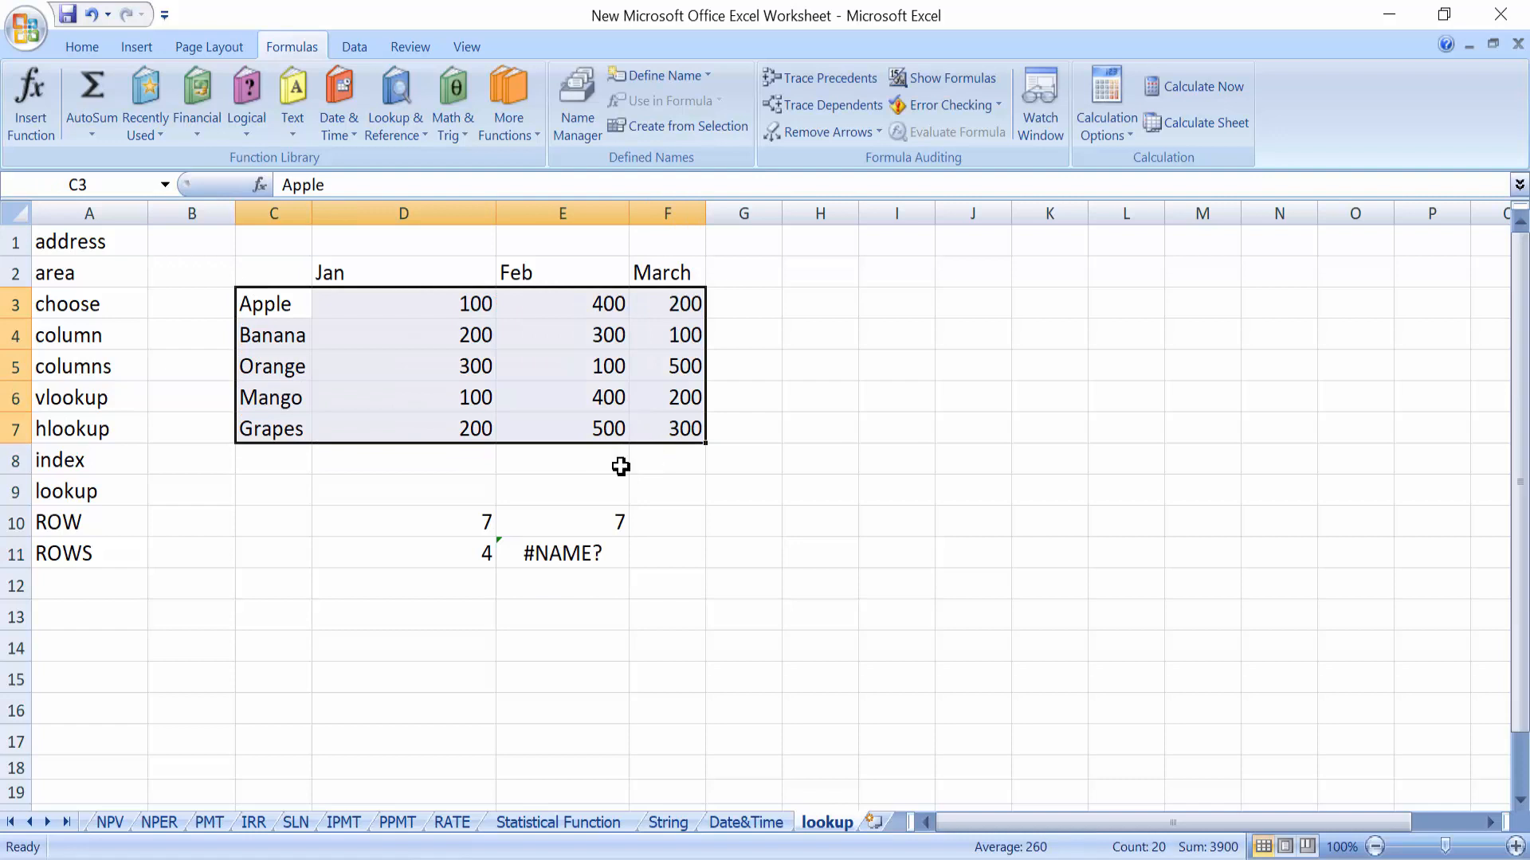
{"action": "left_click", "coordinate": [596, 553]}
{"action": "double_click", "coordinate": [596, 553]}
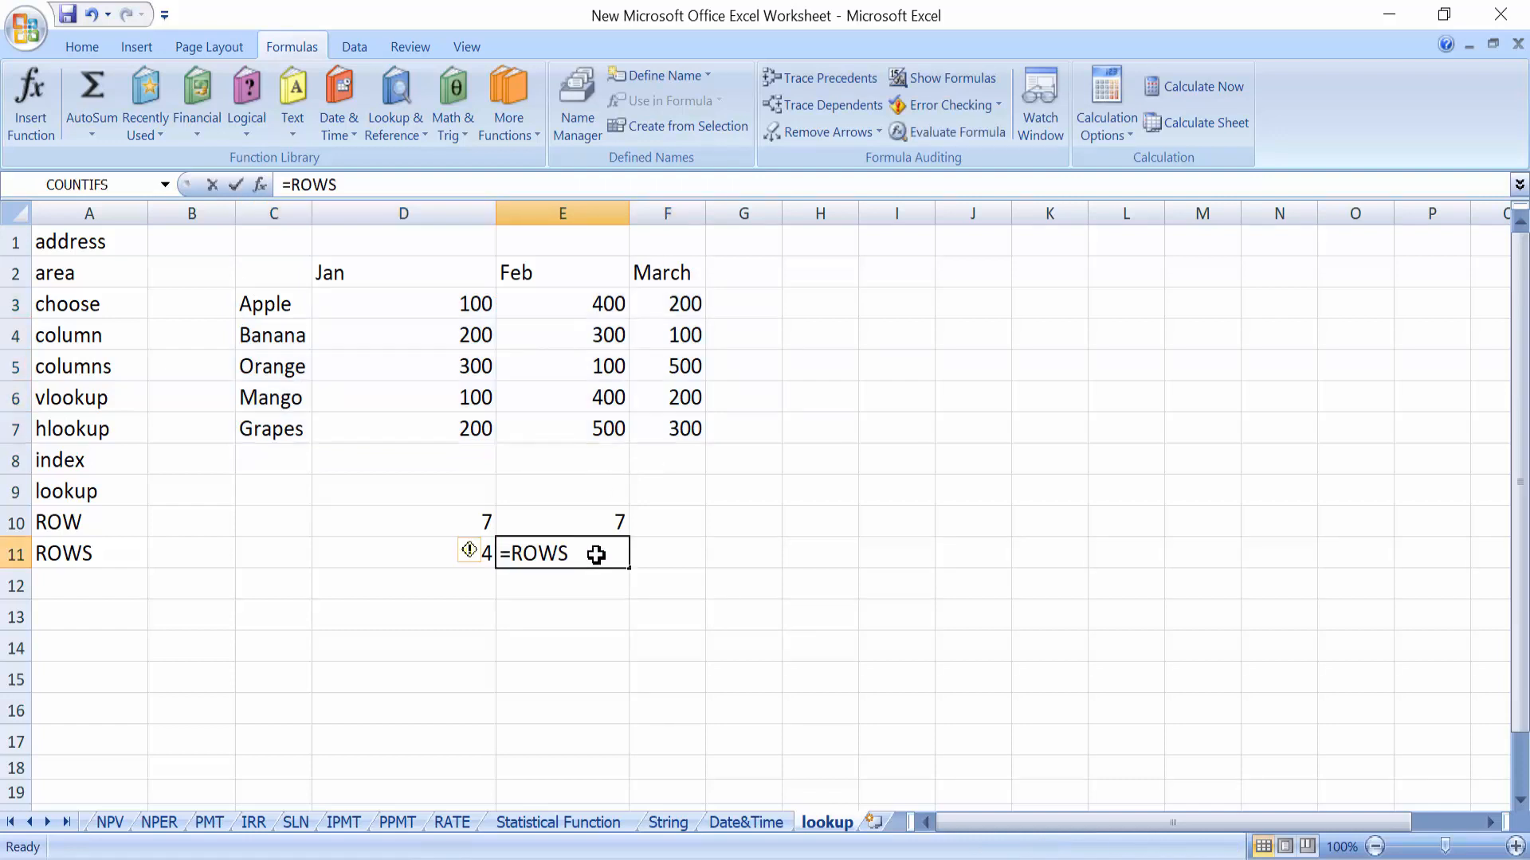
{"action": "type", "text": "("}
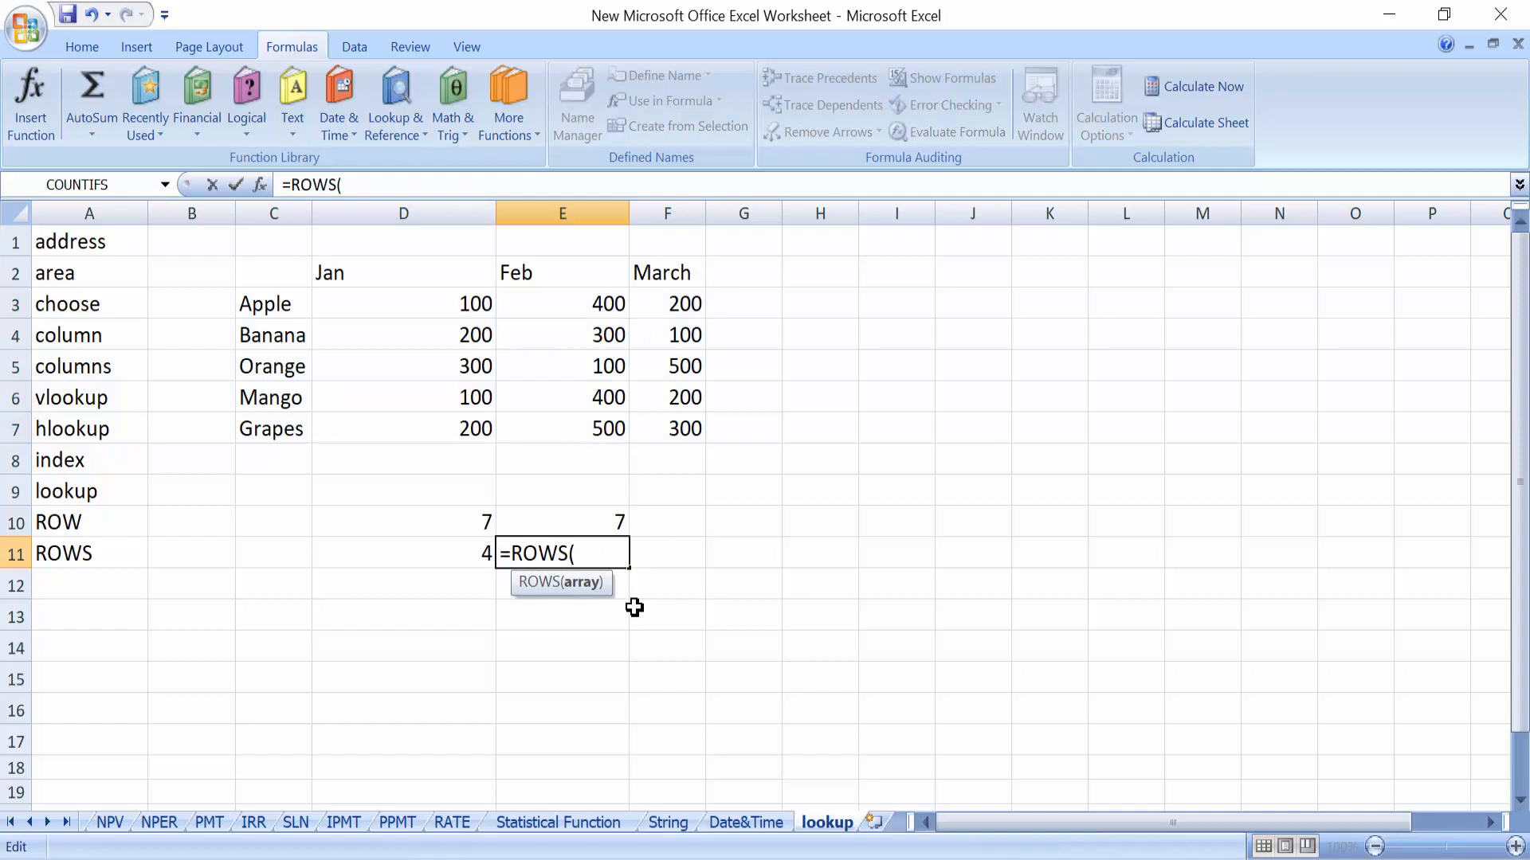
{"action": "left_click_drag", "start_coordinate": [256, 308], "coordinate": [638, 427]}
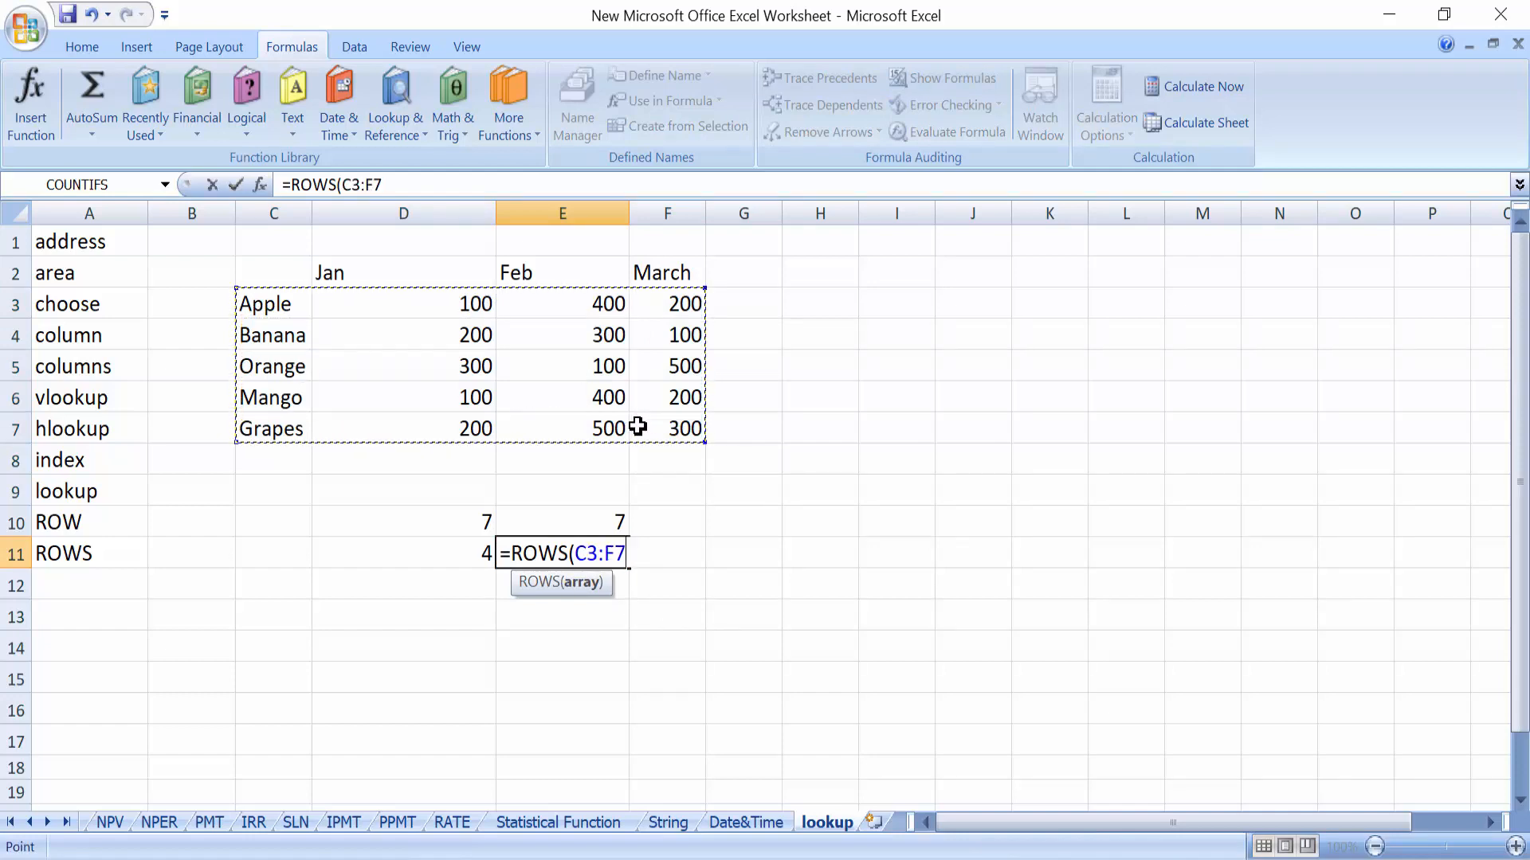
{"action": "type", "text": ")"}
{"action": "key", "text": "Return"}
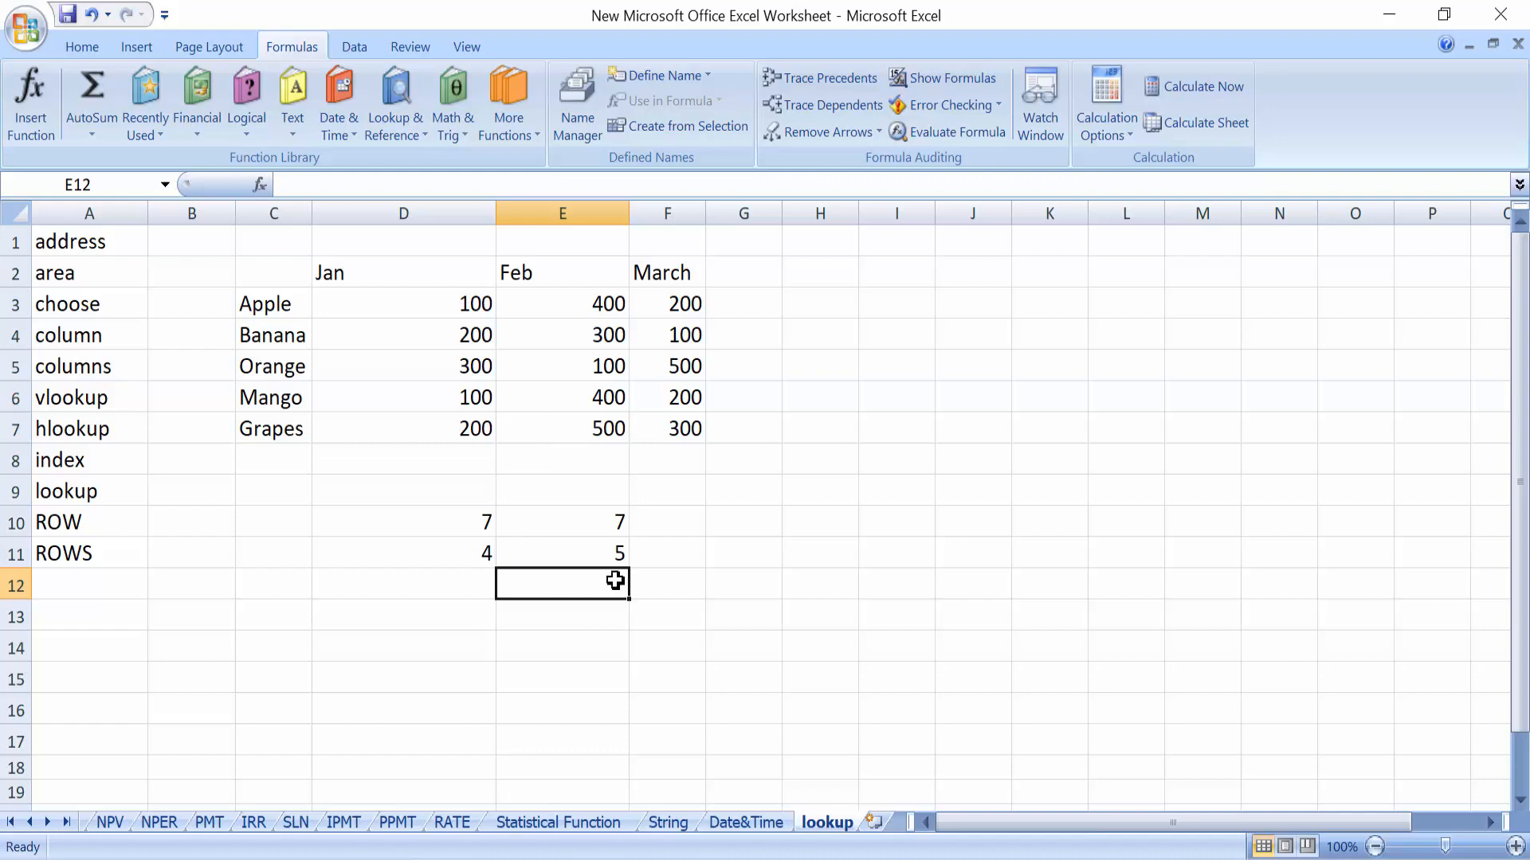
Clear the four COLUMN, COLUMNS, ROW and ROWS formulas from cells D10:E11
{"action": "left_click", "coordinate": [444, 522]}
{"action": "left_click", "coordinate": [571, 560], "text": "shift"}
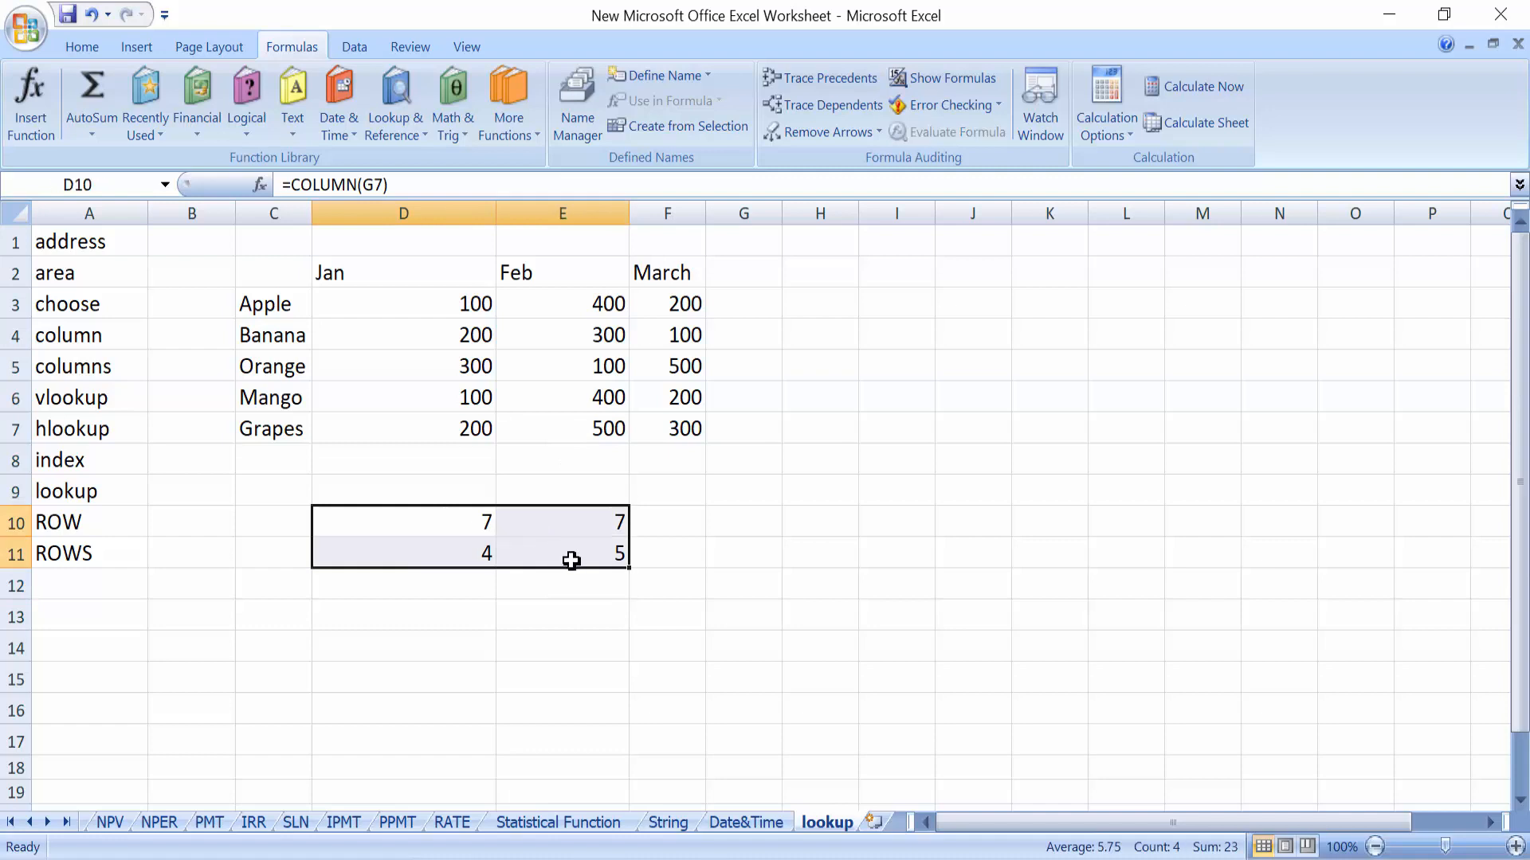
{"action": "key", "text": "Delete"}
Enter the formula =INDEX(C3:F7,2,1) in cell D10 to return the value at row 2, column 1 of the table
{"action": "left_click", "coordinate": [422, 510]}
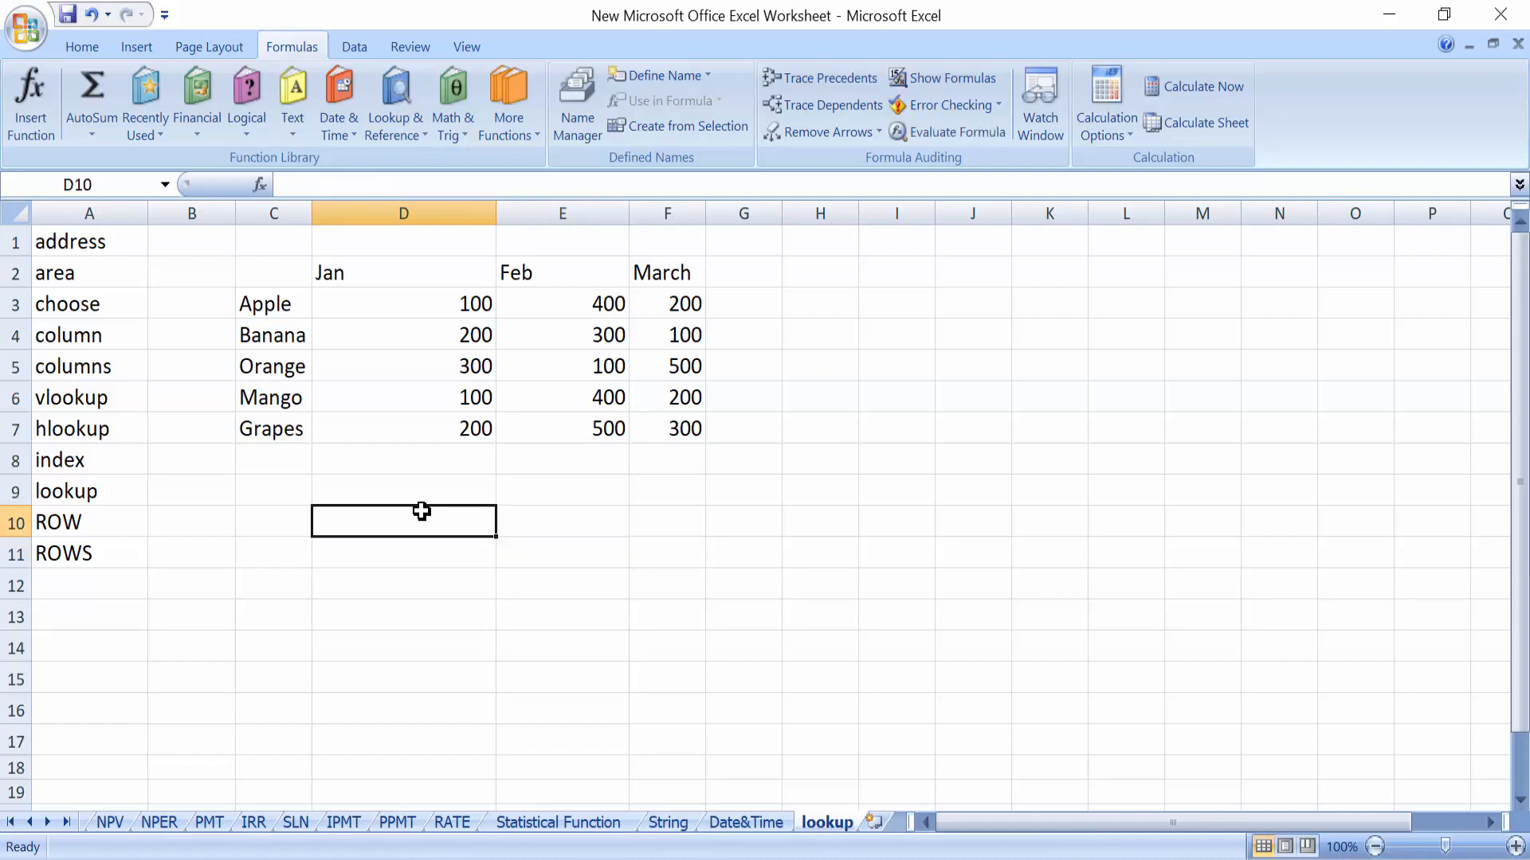
{"action": "type", "text": "=INDE"}
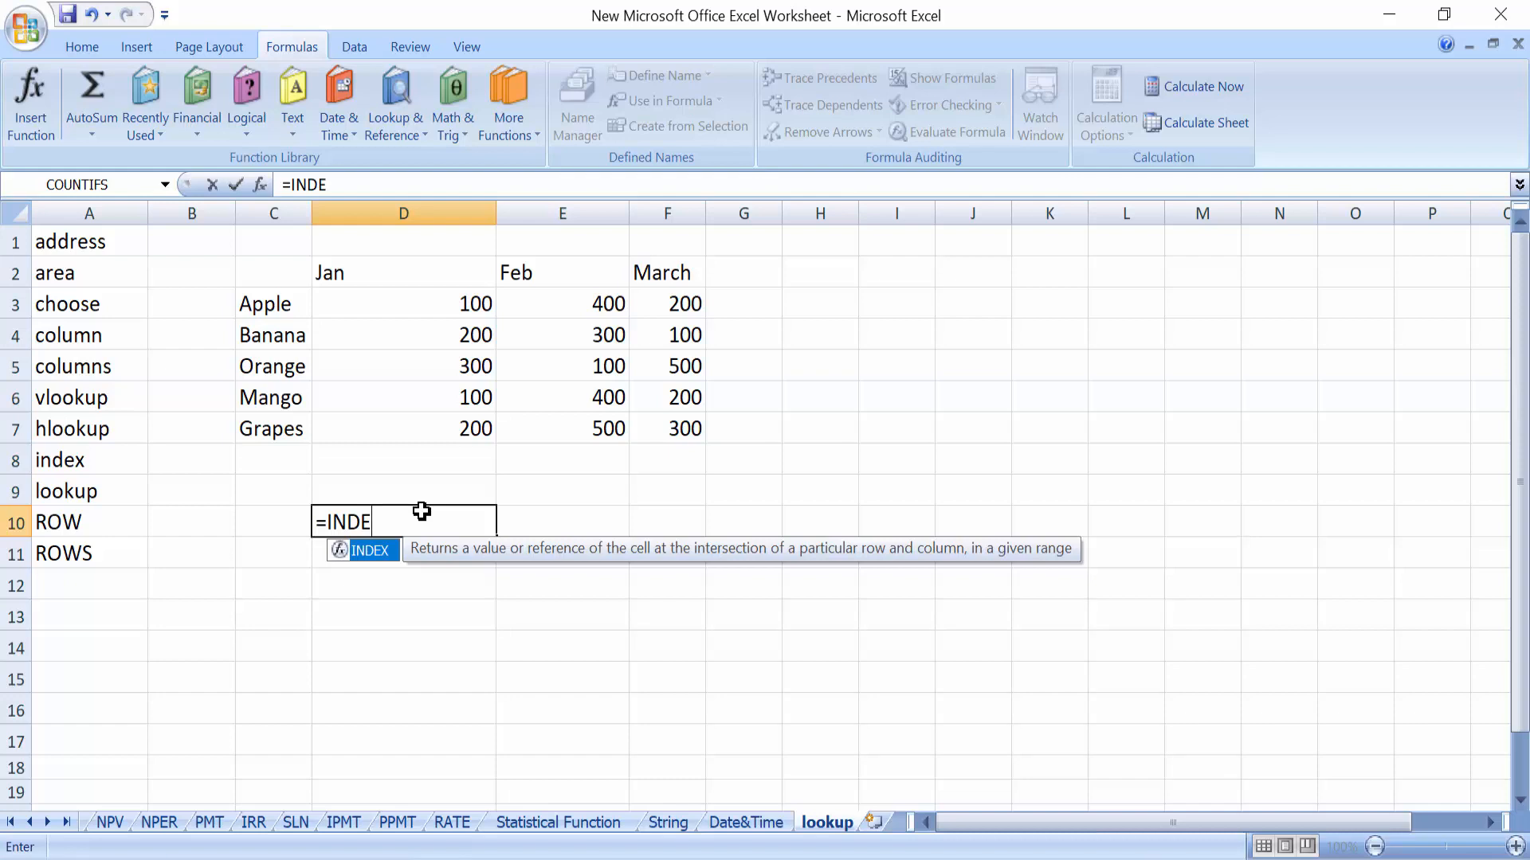
{"action": "type", "text": "X("}
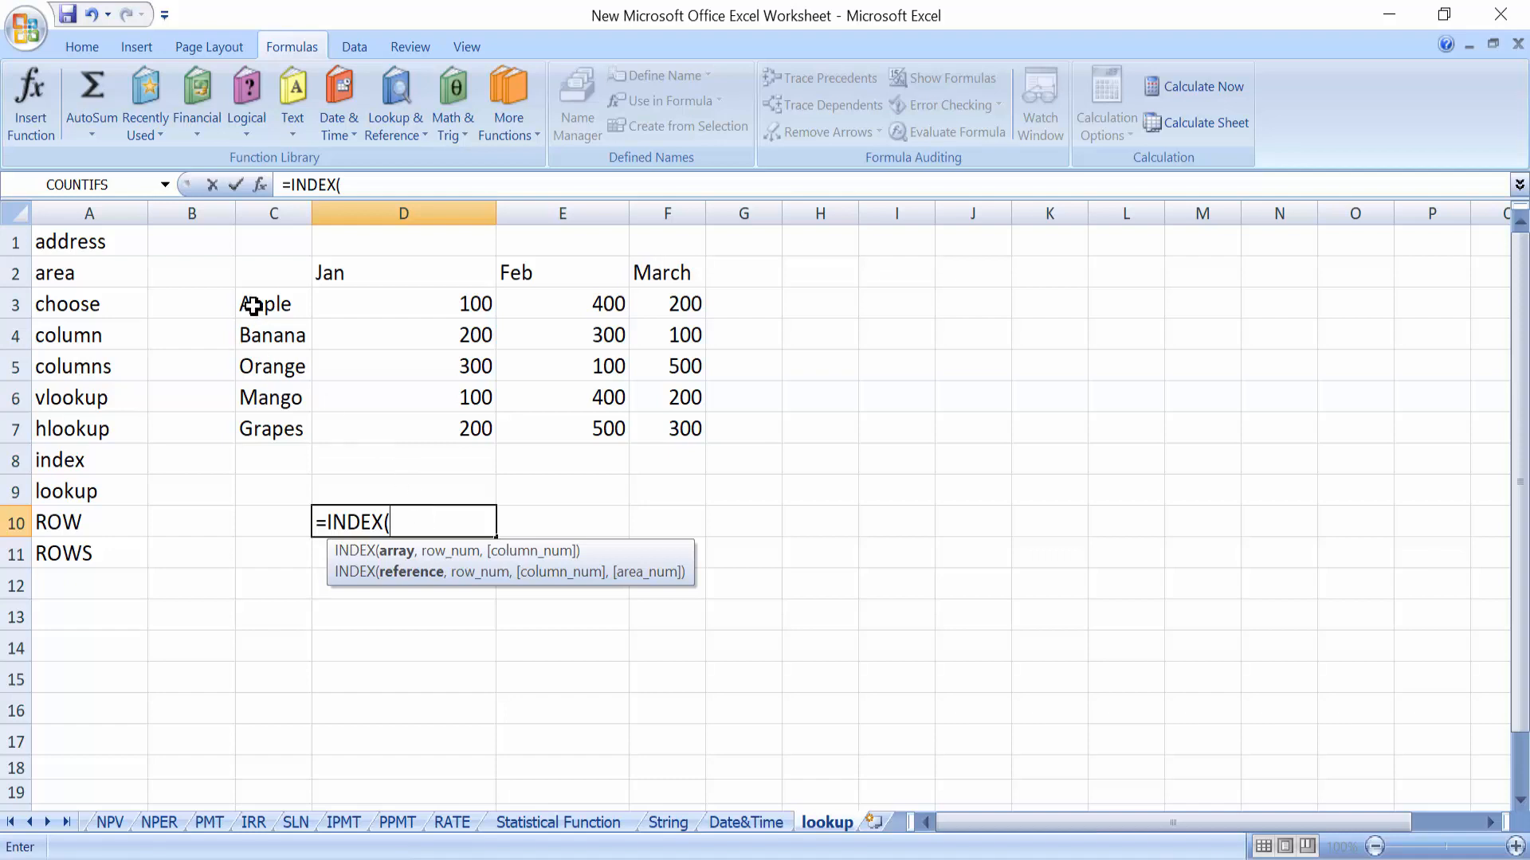
{"action": "left_click_drag", "start_coordinate": [251, 305], "coordinate": [645, 431]}
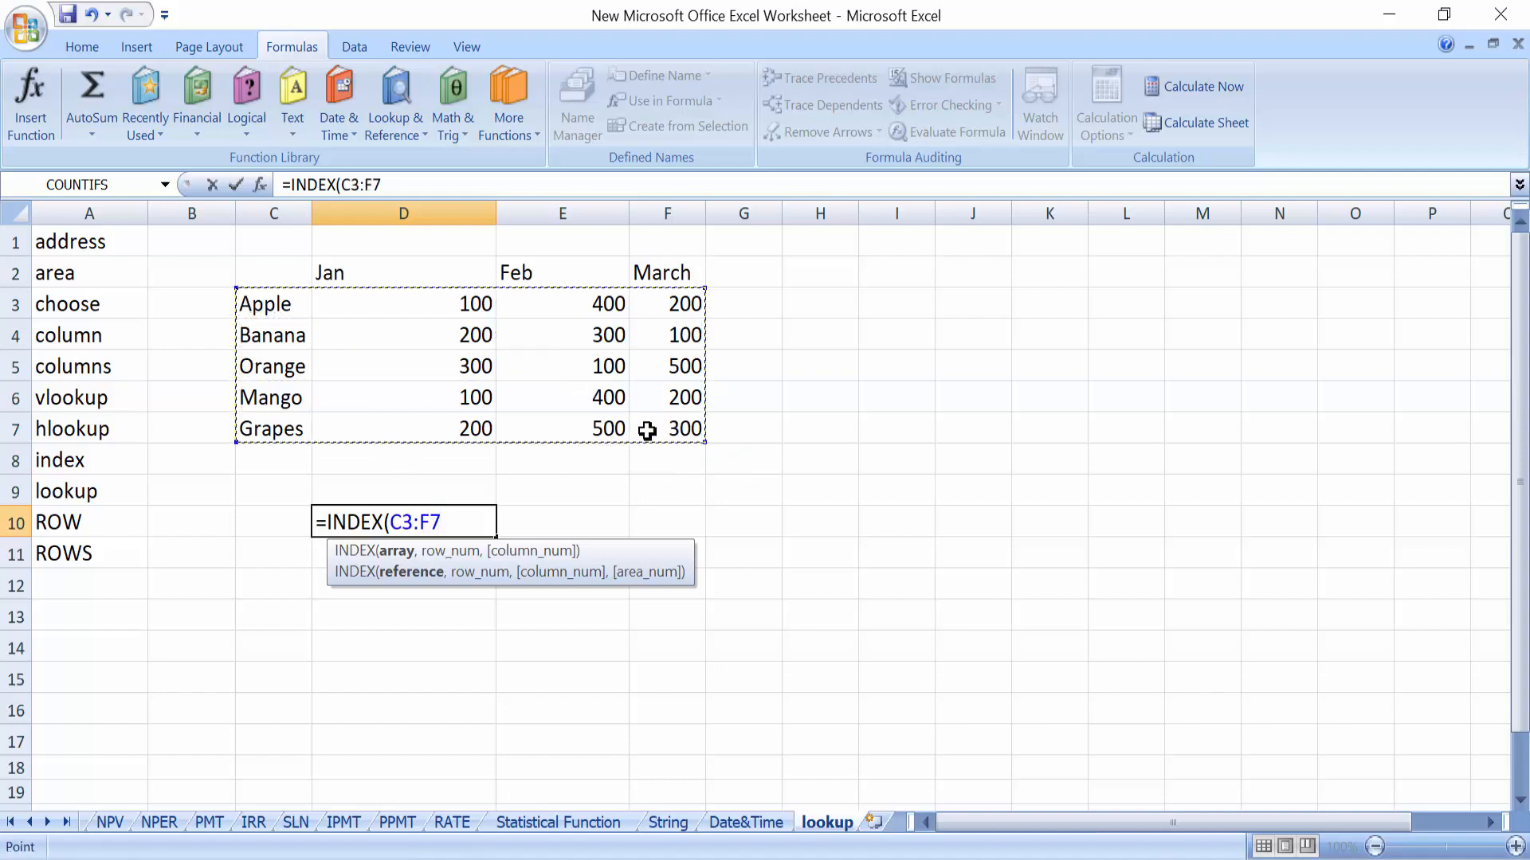
{"action": "type", "text": ","}
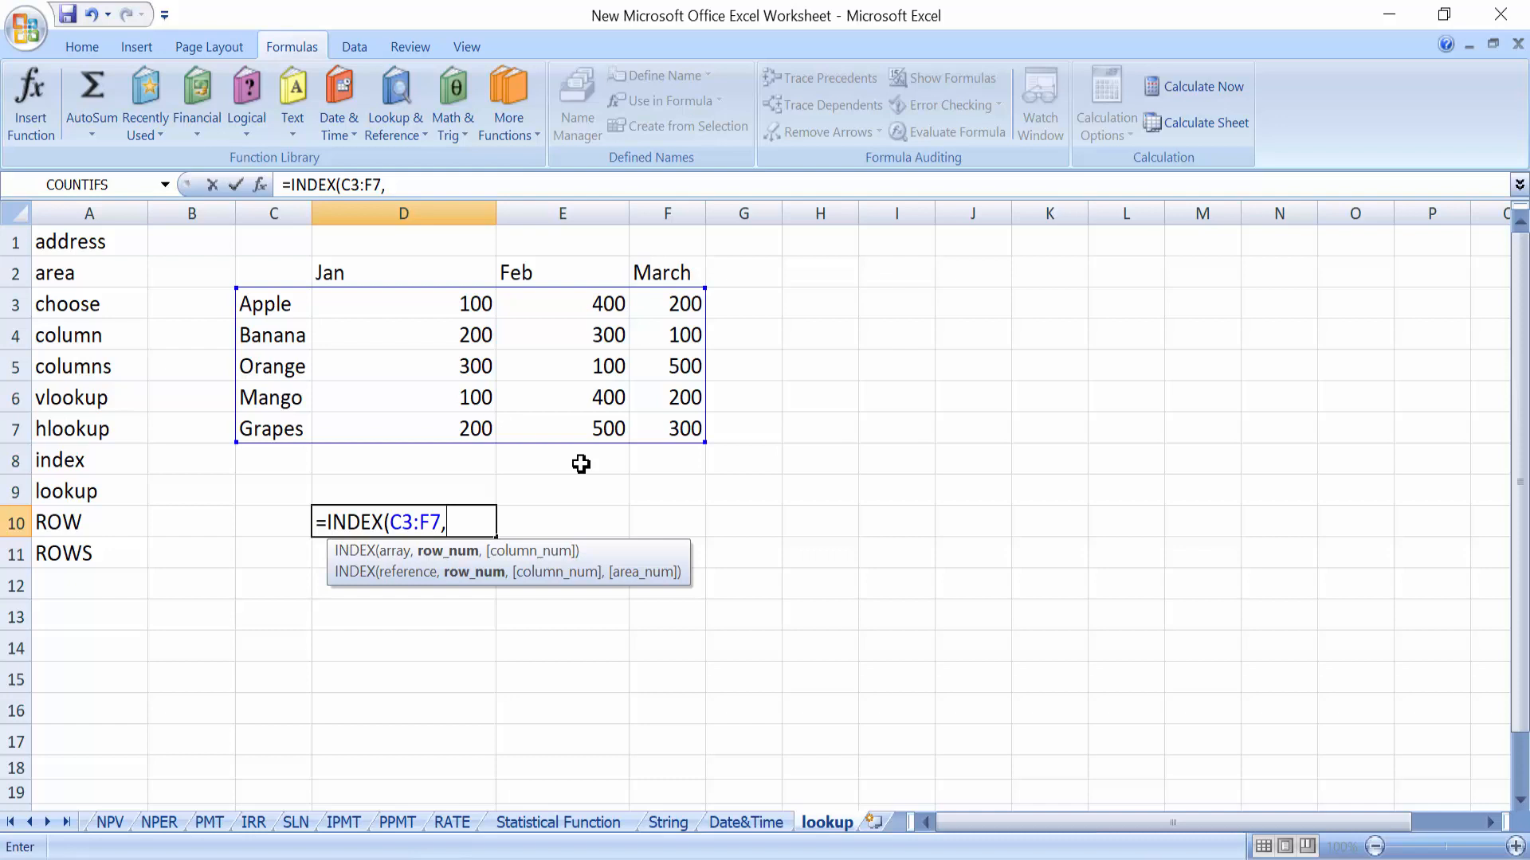
{"action": "type", "text": "2,1"}
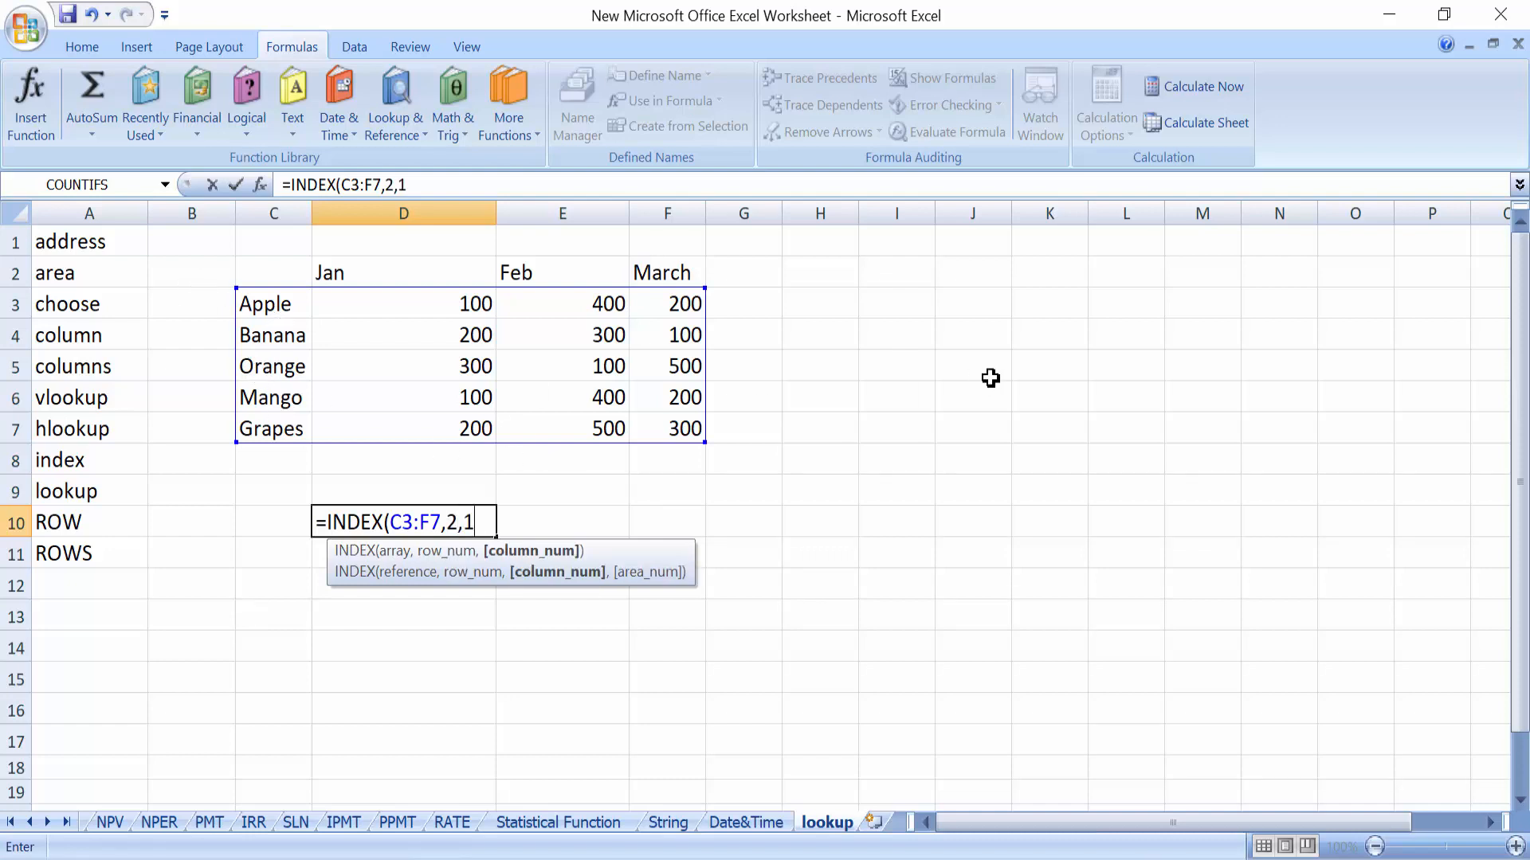
{"action": "type", "text": ")"}
{"action": "key", "text": "Return"}
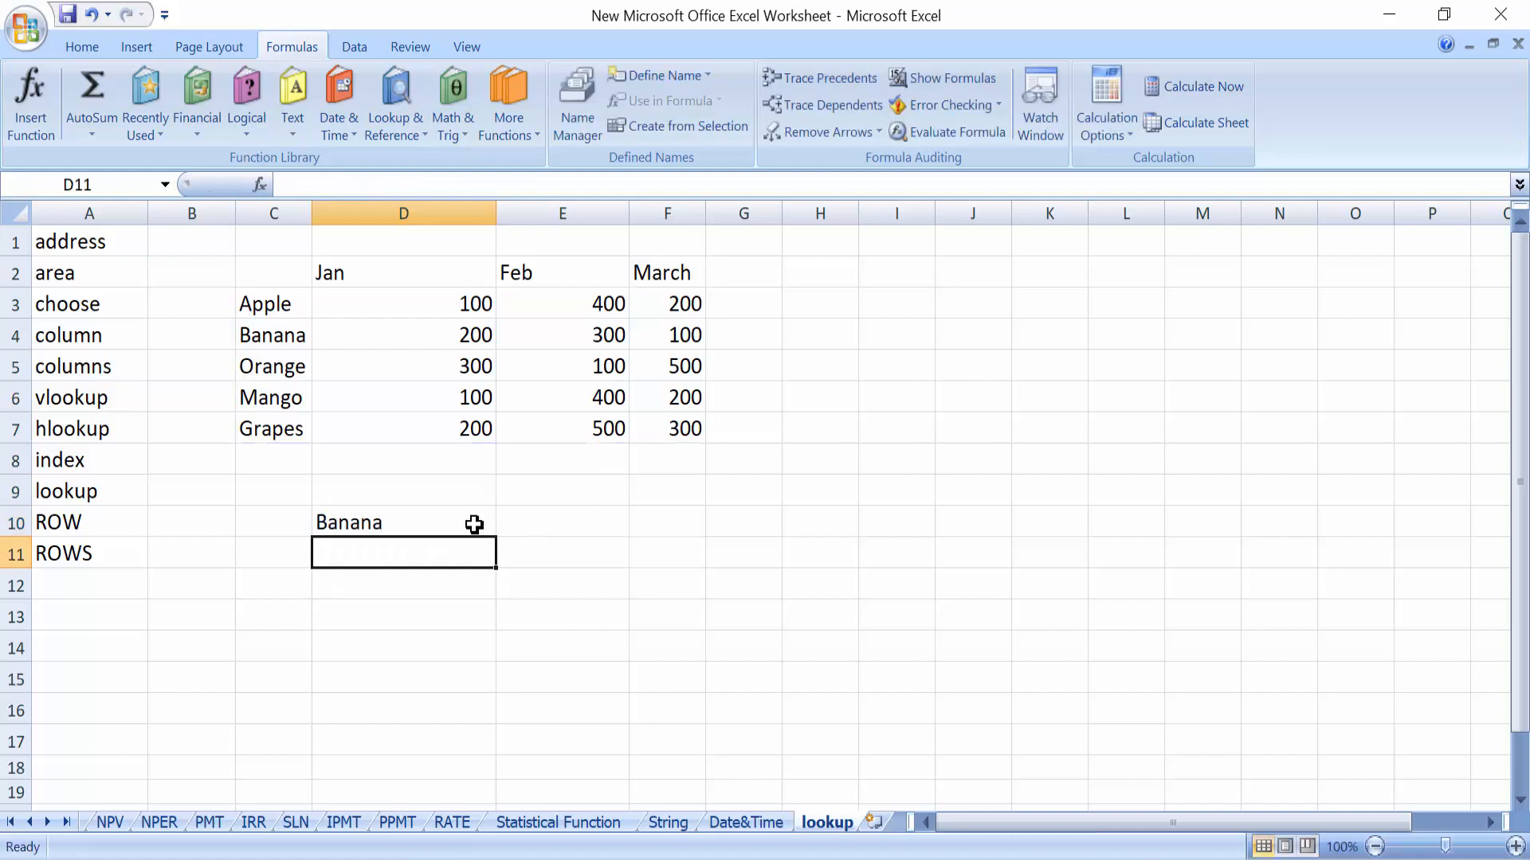
Replace the INDEX formula in cell D10 with =LOOKUP(C4,C3:D7) to look up Banana's January value
{"action": "left_click", "coordinate": [466, 528]}
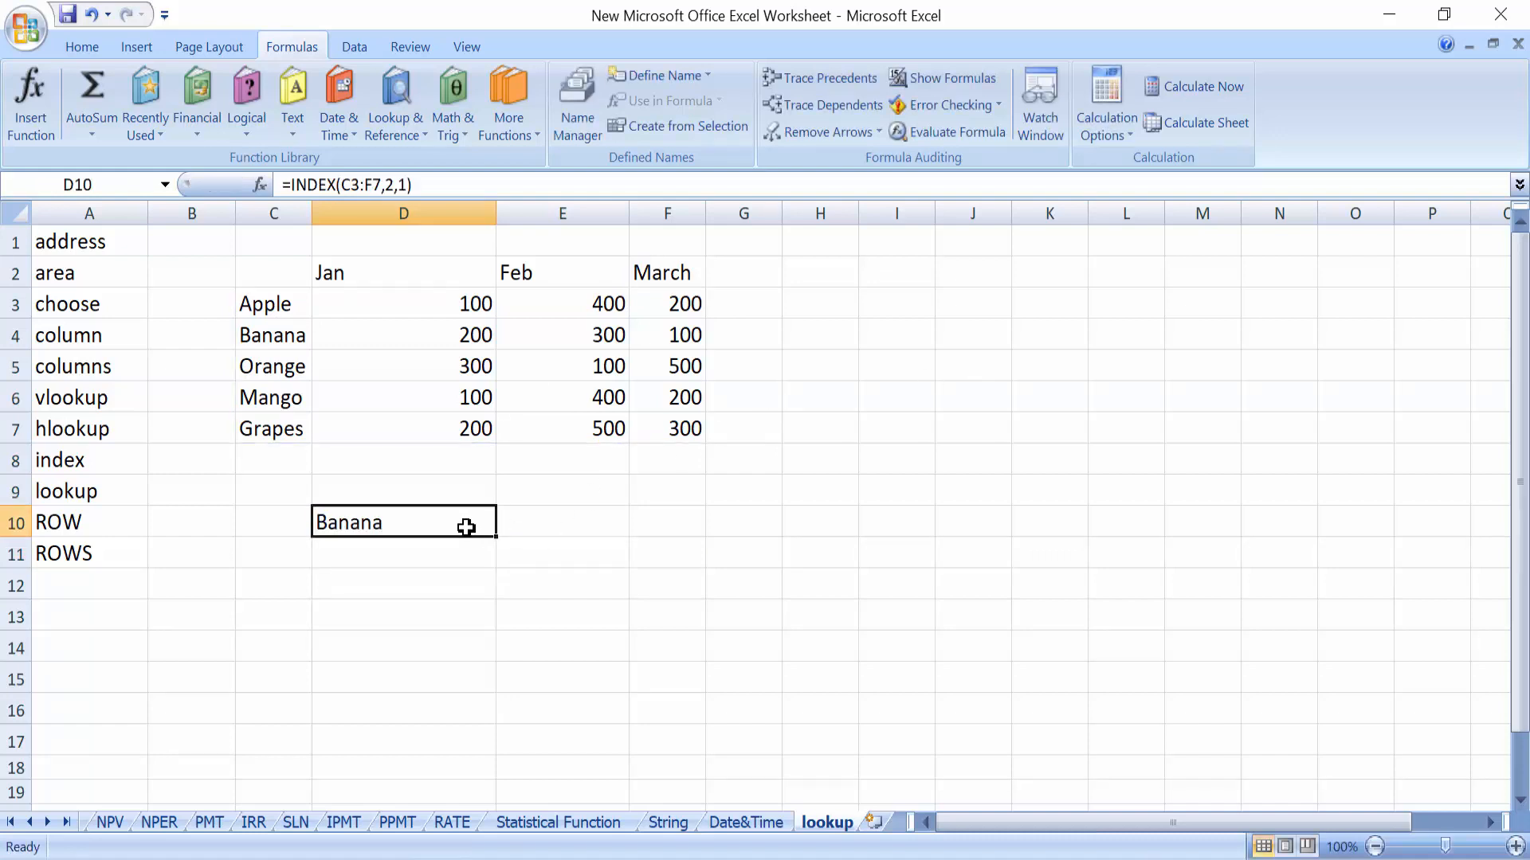
{"action": "key", "text": "Delete"}
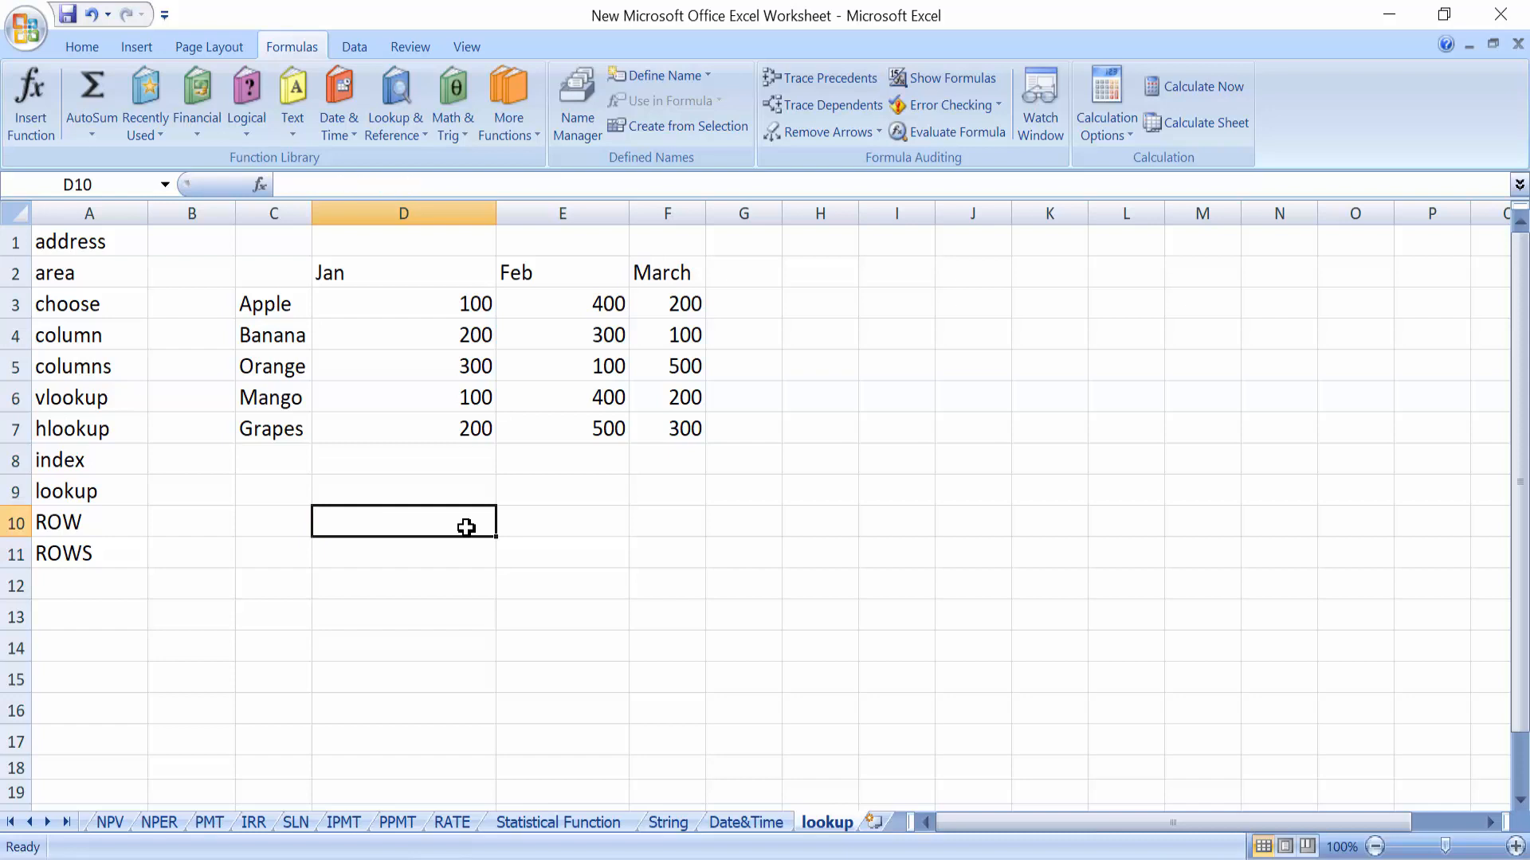
{"action": "type", "text": "=LOOKUP("}
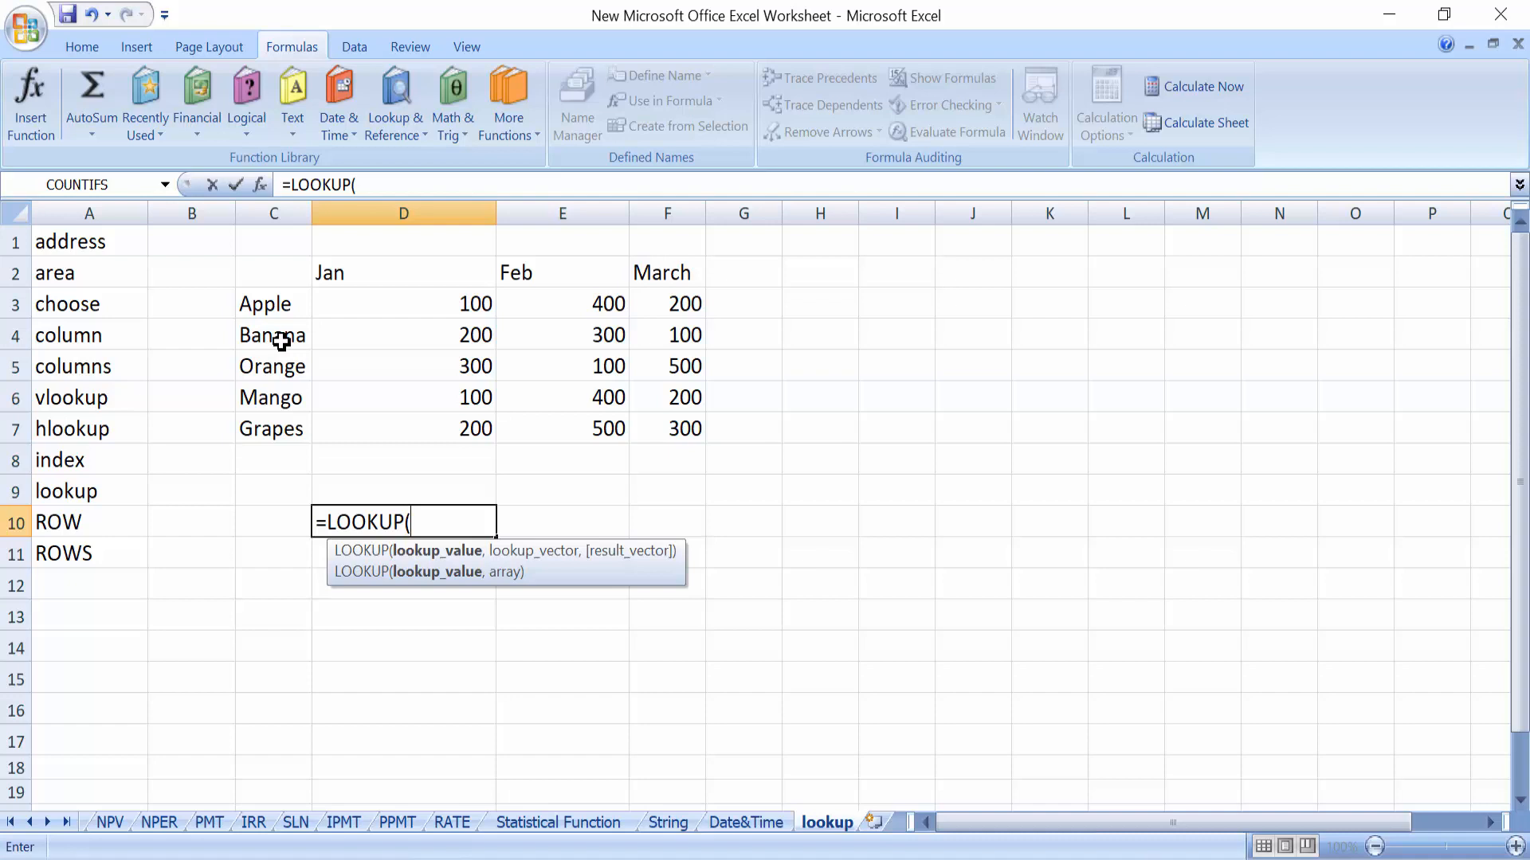
{"action": "type", "text": "2"}
{"action": "key", "text": "BackSpace"}
{"action": "left_click", "coordinate": [282, 342]}
{"action": "type", "text": ","}
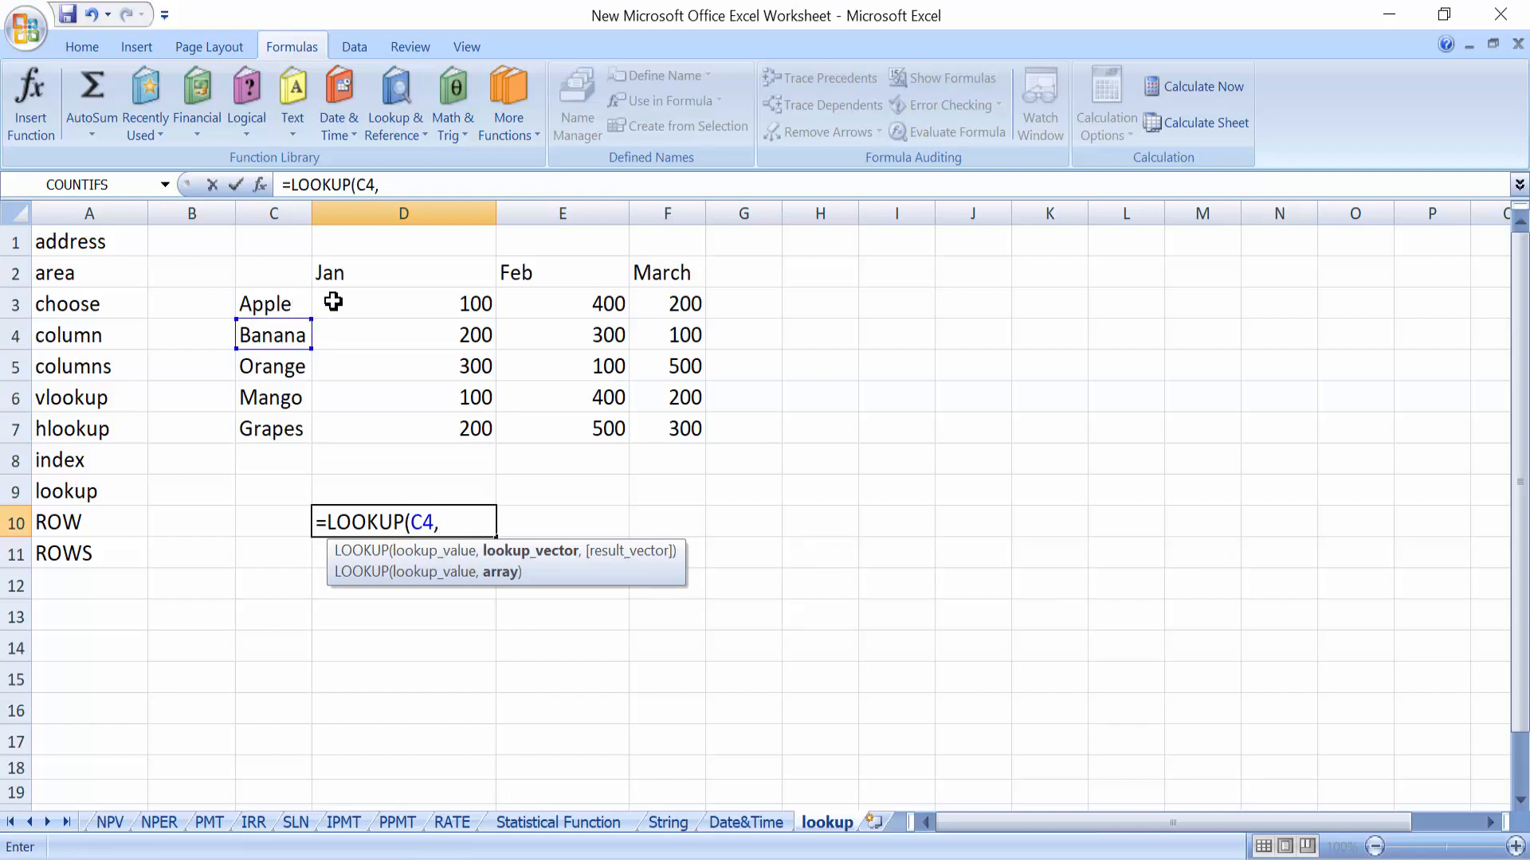
{"action": "left_click_drag", "start_coordinate": [307, 303], "coordinate": [439, 437]}
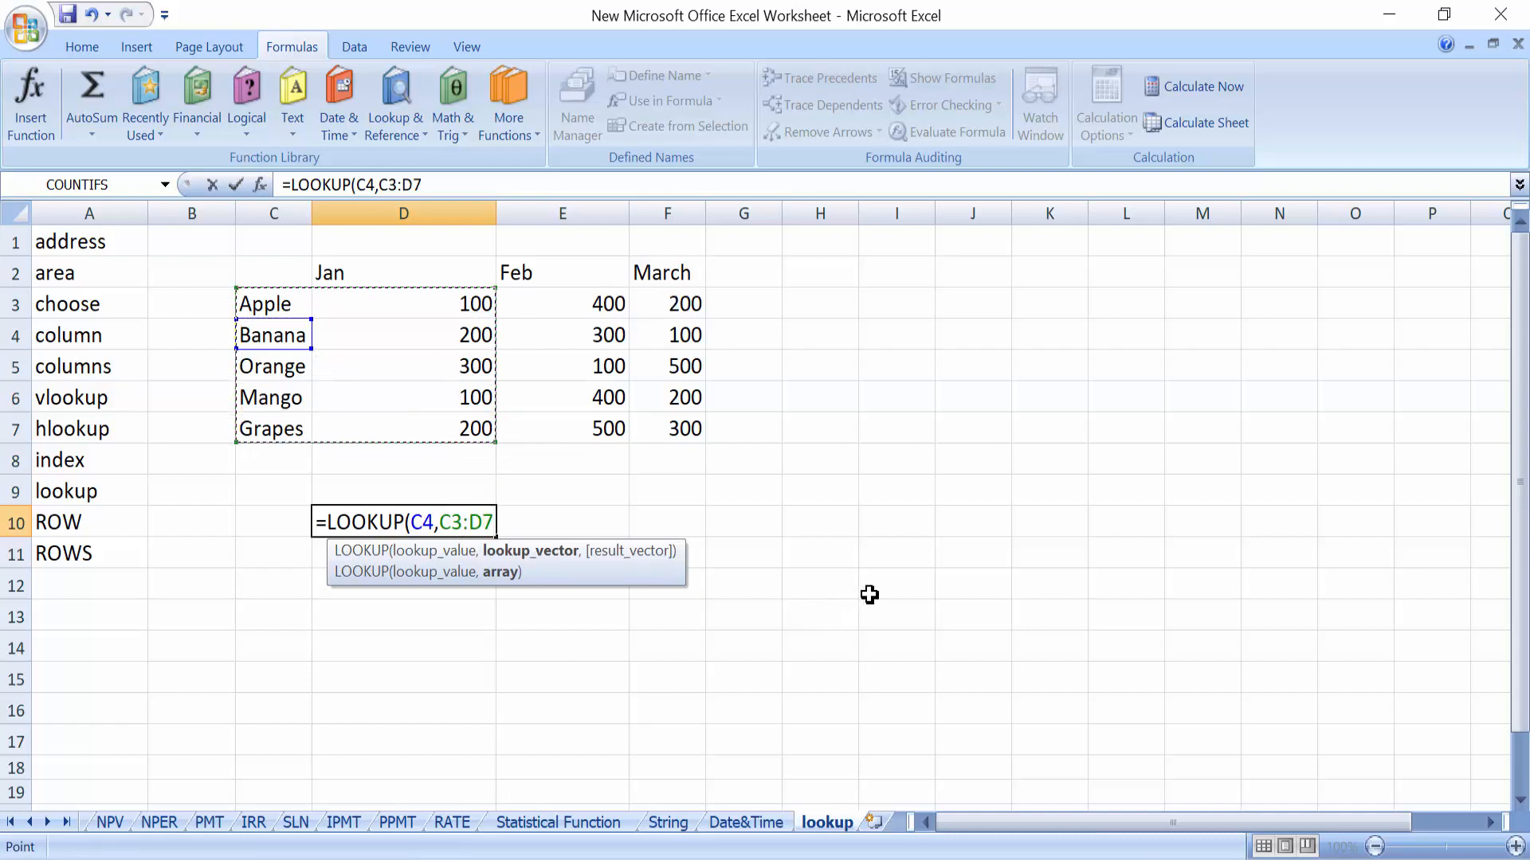
{"action": "type", "text": ")"}
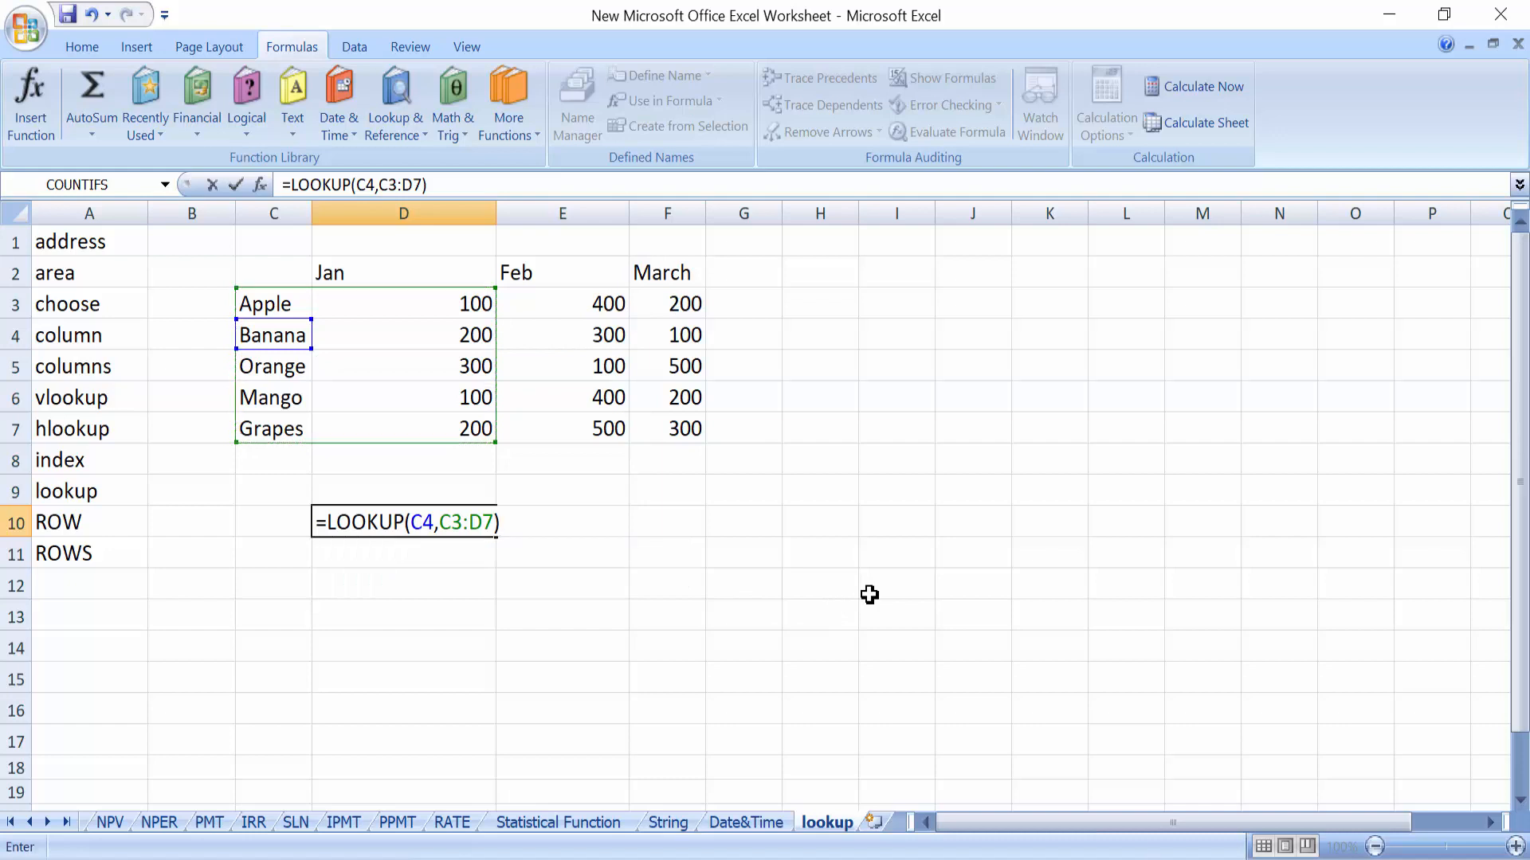
{"action": "key", "text": "Return"}
Change the lookup value in cell D10's LOOKUP formula to C5, giving =LOOKUP(C5,C3:D7)
{"action": "double_click", "coordinate": [423, 529]}
{"action": "key", "text": "BackSpace"}
{"action": "type", "text": "6"}
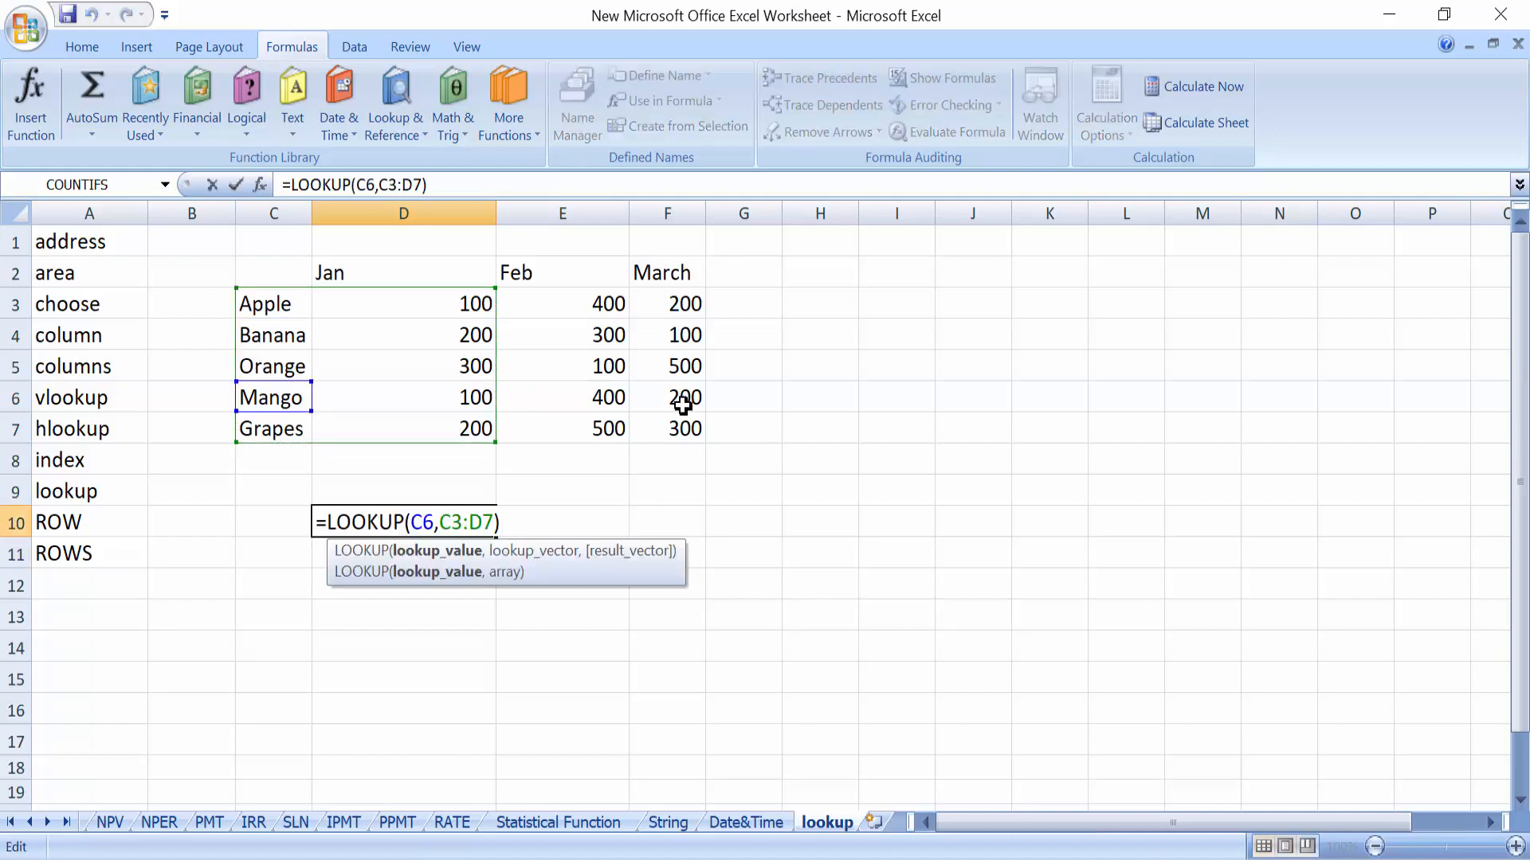
{"action": "key", "text": "BackSpace"}
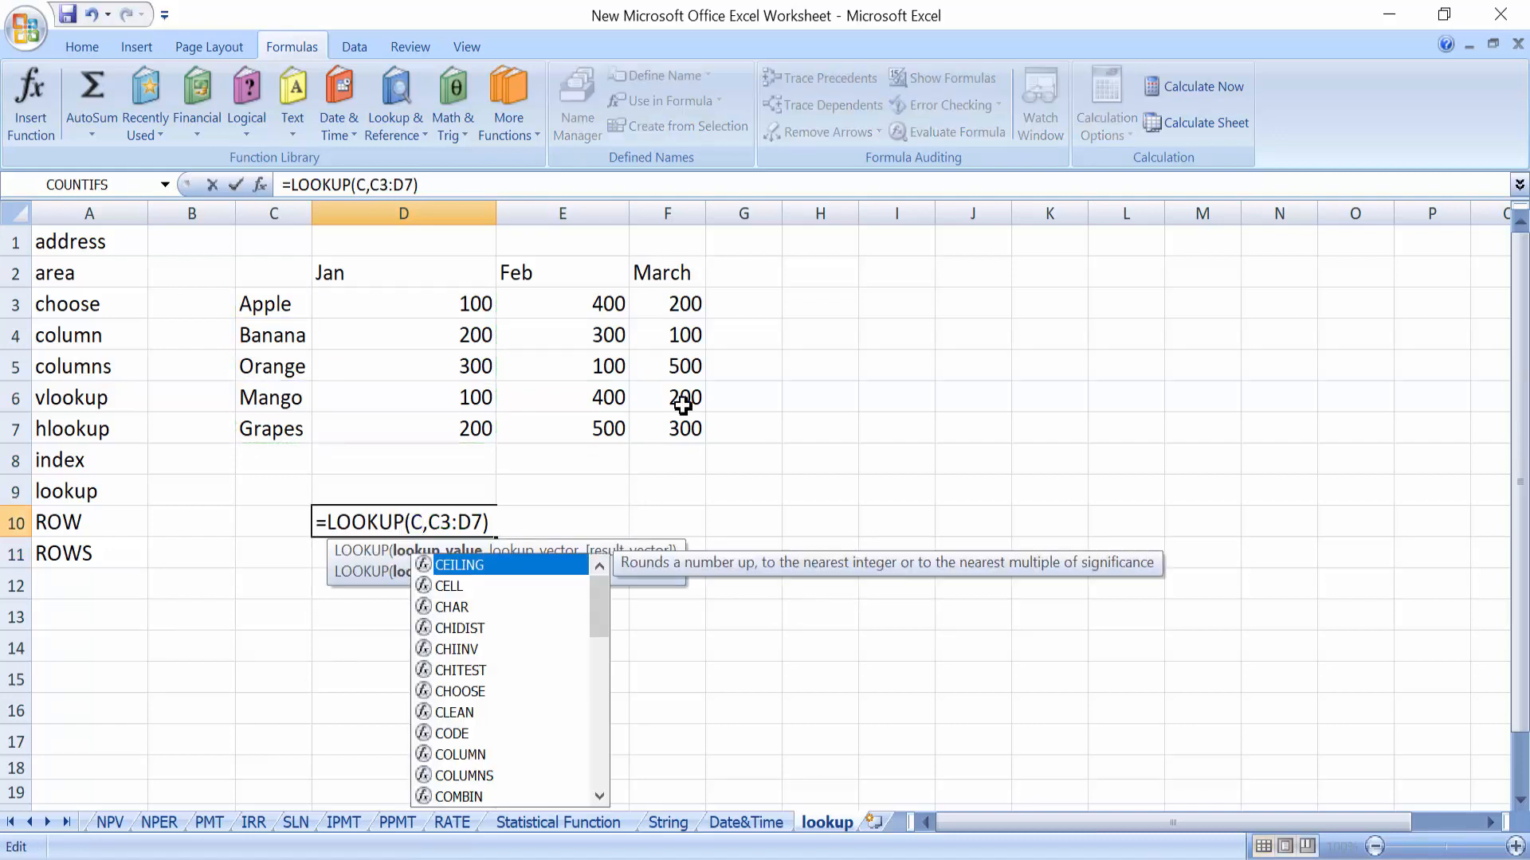
{"action": "type", "text": "5"}
{"action": "key", "text": "Return"}
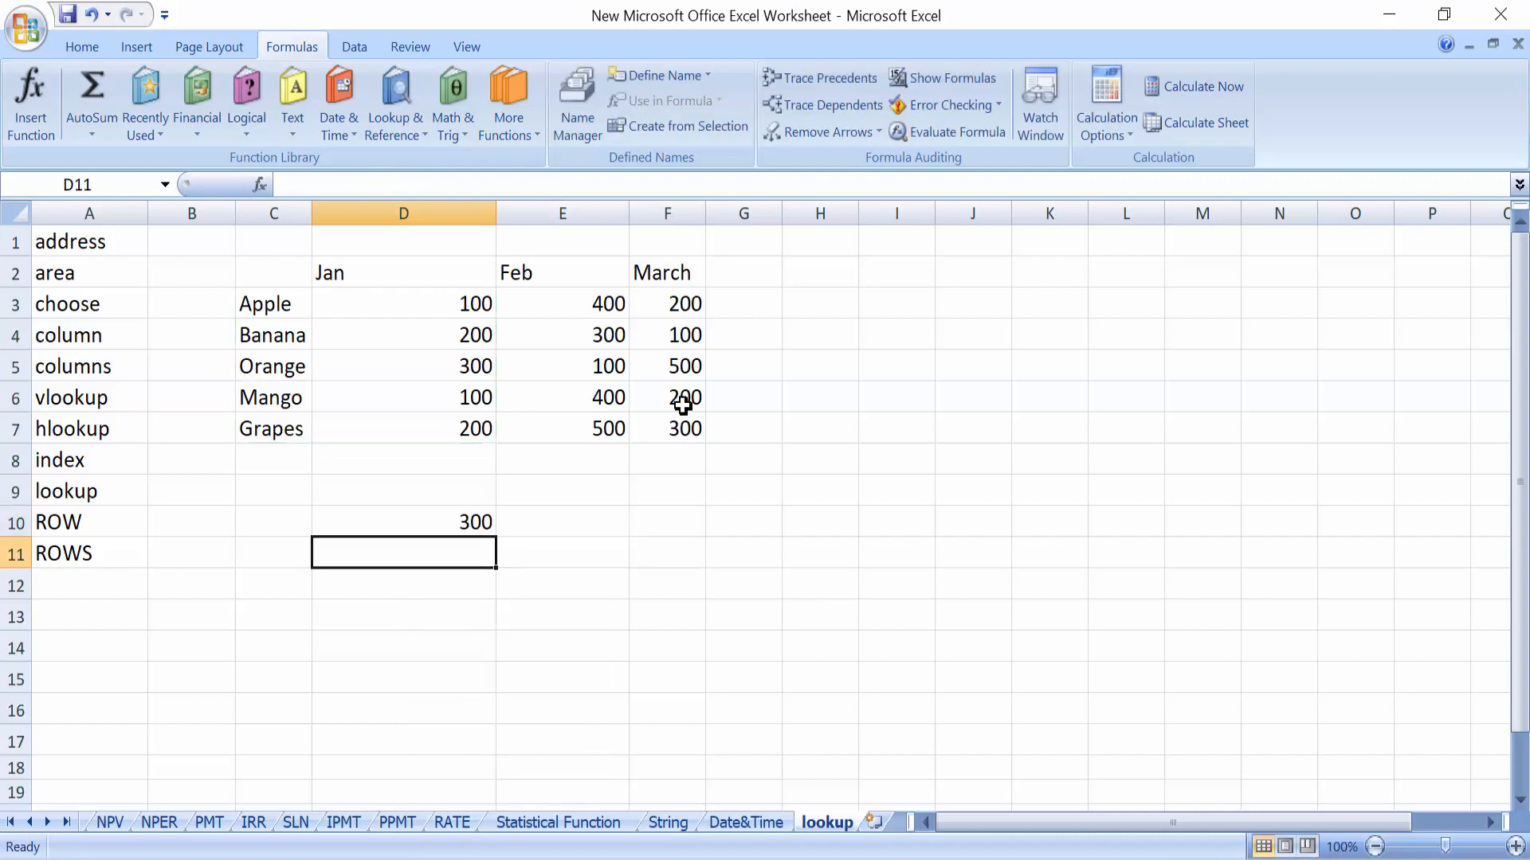
Clear the LOOKUP formula from cell D10 and enter the heading Items in cell C2
{"action": "left_click", "coordinate": [476, 521]}
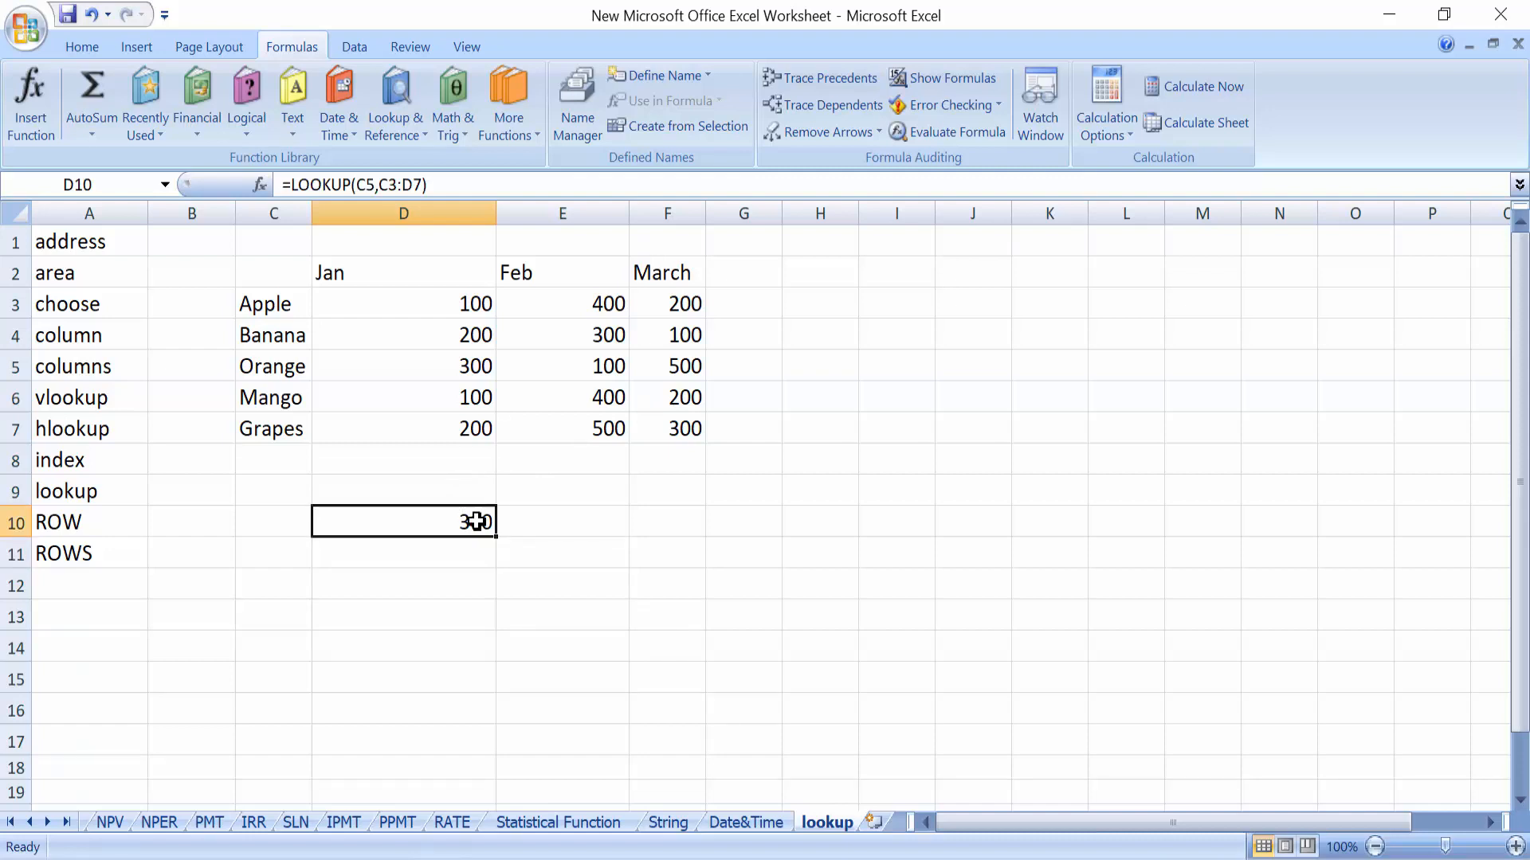
{"action": "key", "text": "Delete"}
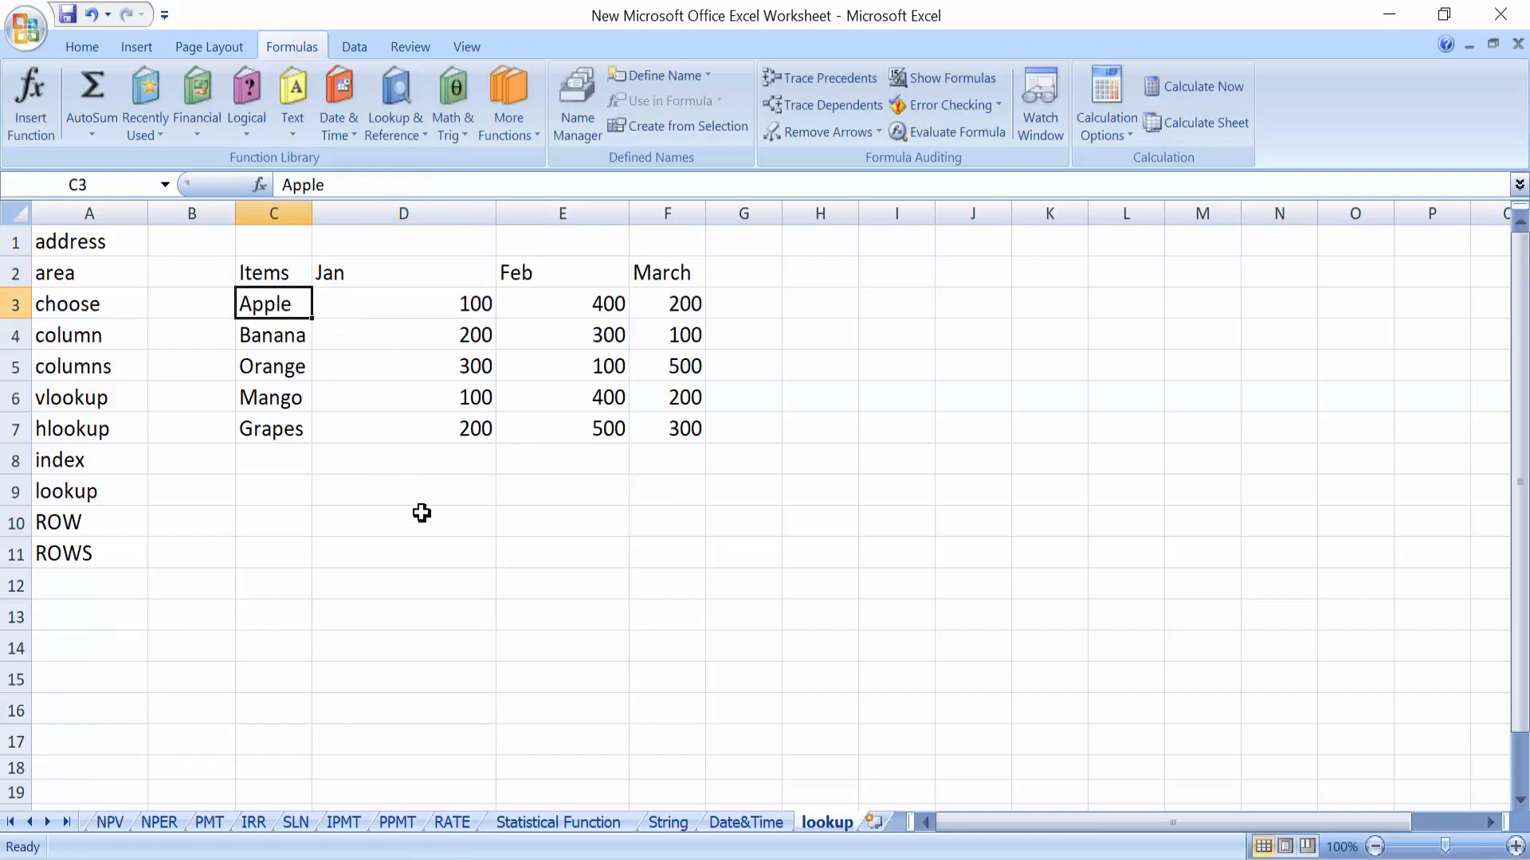
{"action": "left_click", "coordinate": [275, 336]}
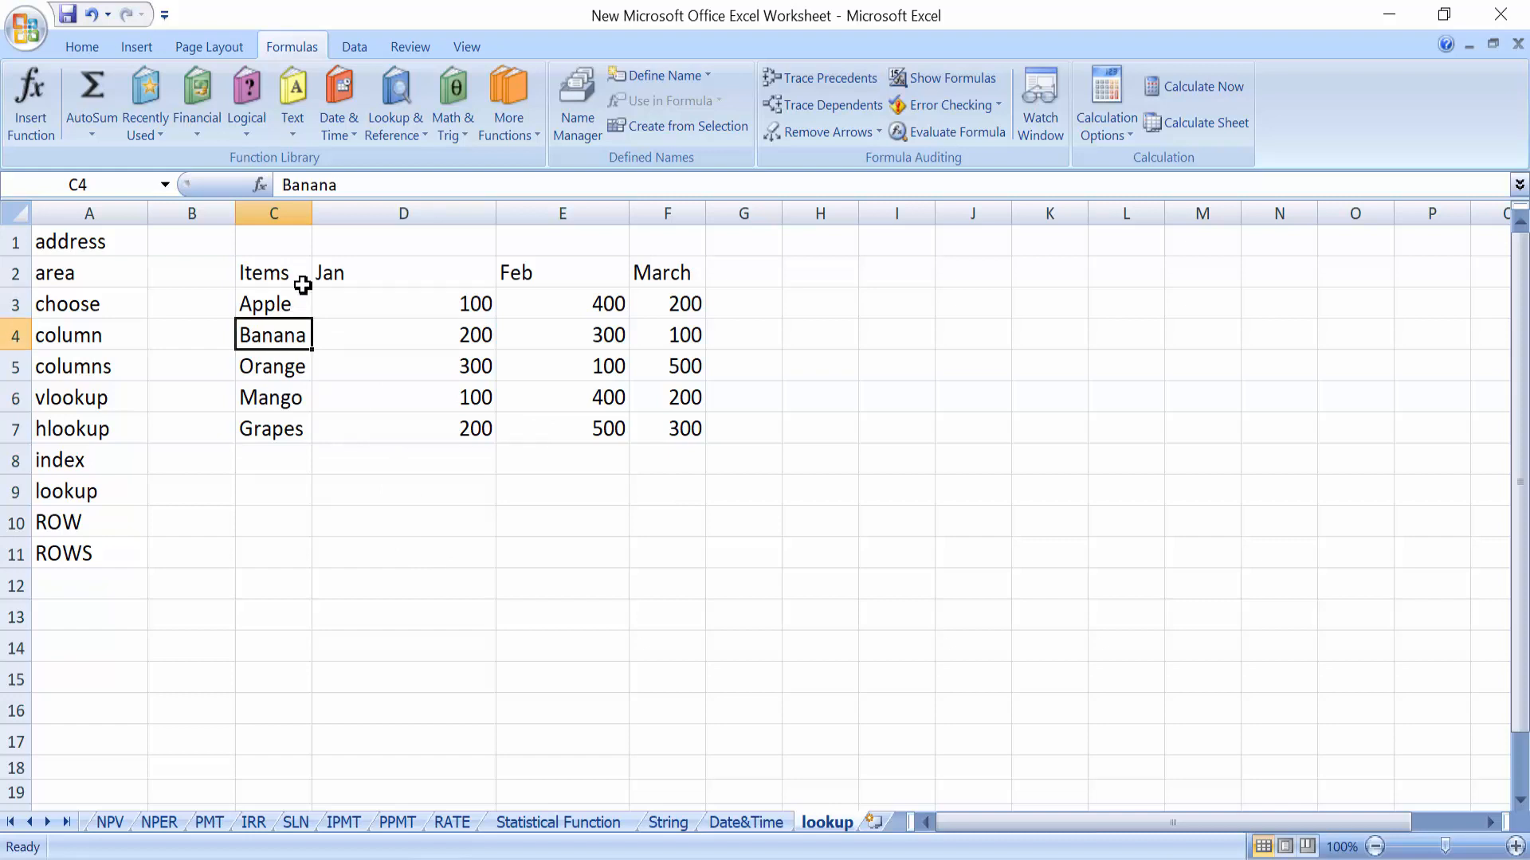
{"action": "left_click", "coordinate": [682, 336]}
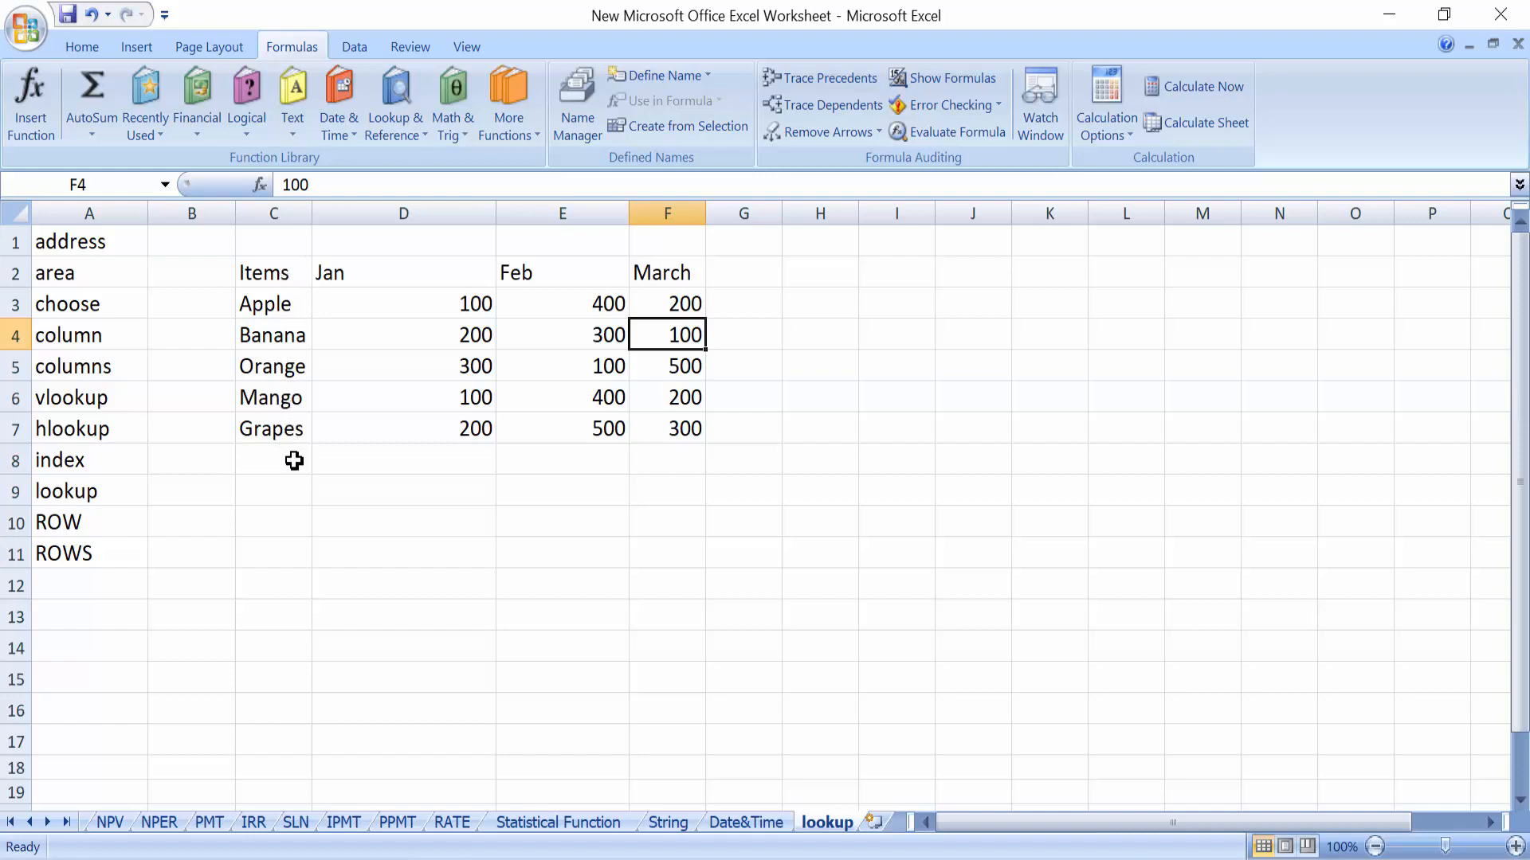
Enter the formula =VLOOKUP(C4,C2:F7,4,FALSE) in cell D10 to find Banana's March value by exact match
{"action": "left_click", "coordinate": [354, 531]}
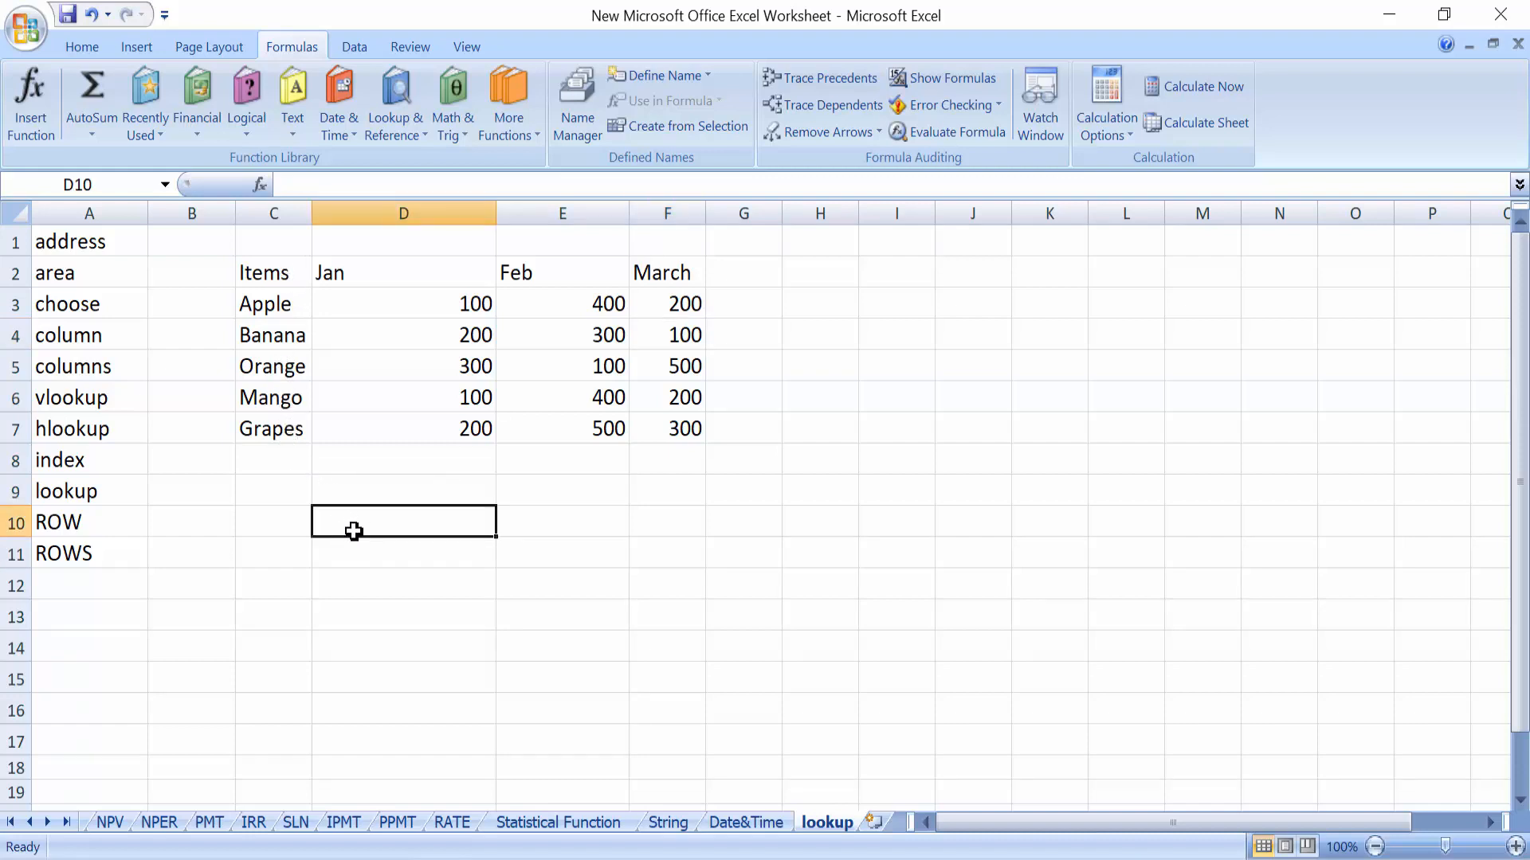
{"action": "type", "text": "=v"}
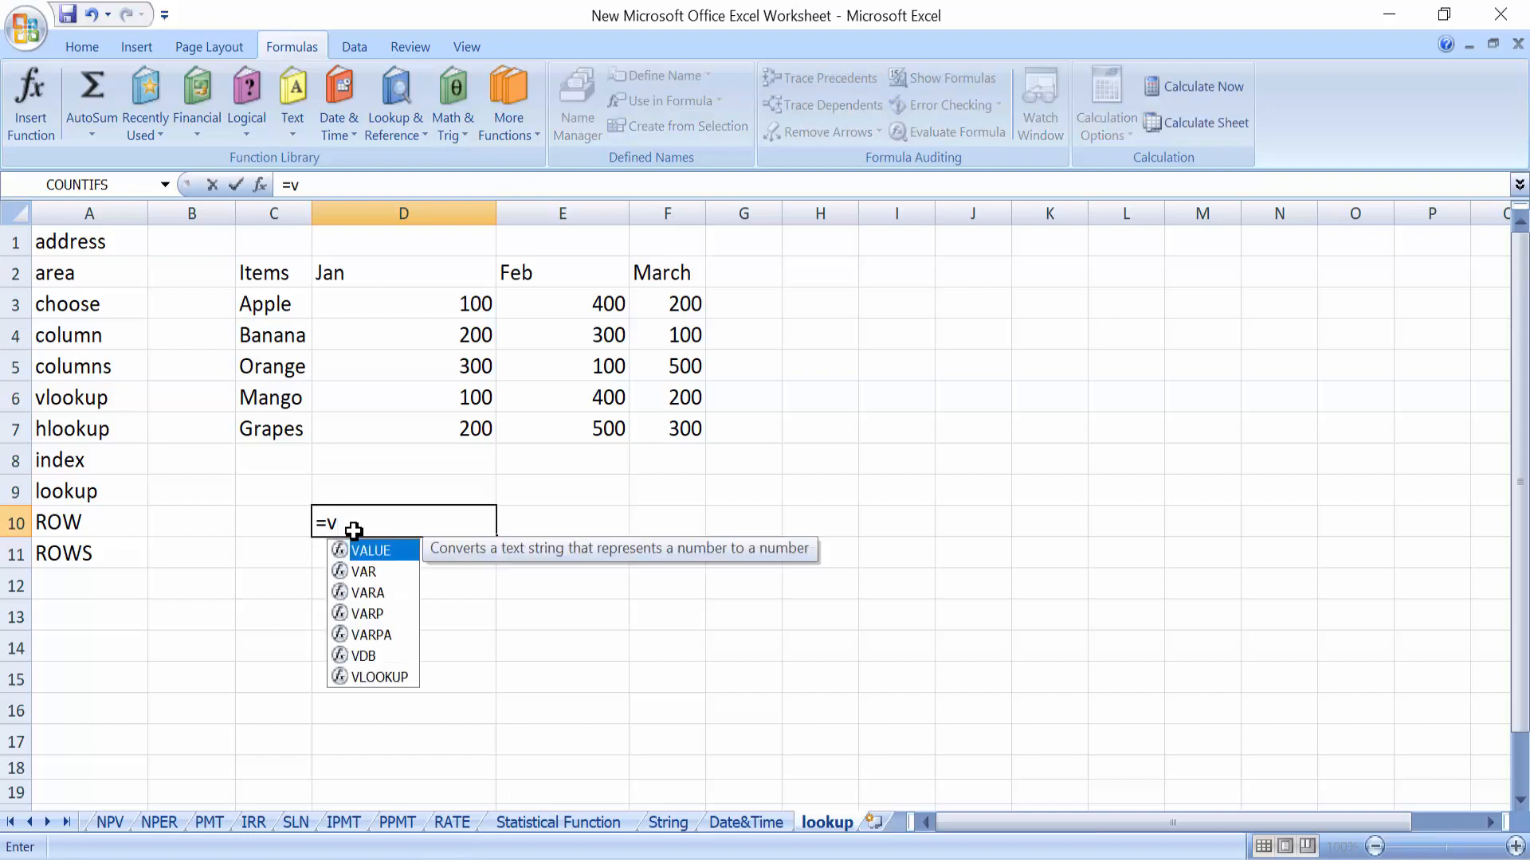
{"action": "type", "text": "loo"}
{"action": "key", "text": "Tab"}
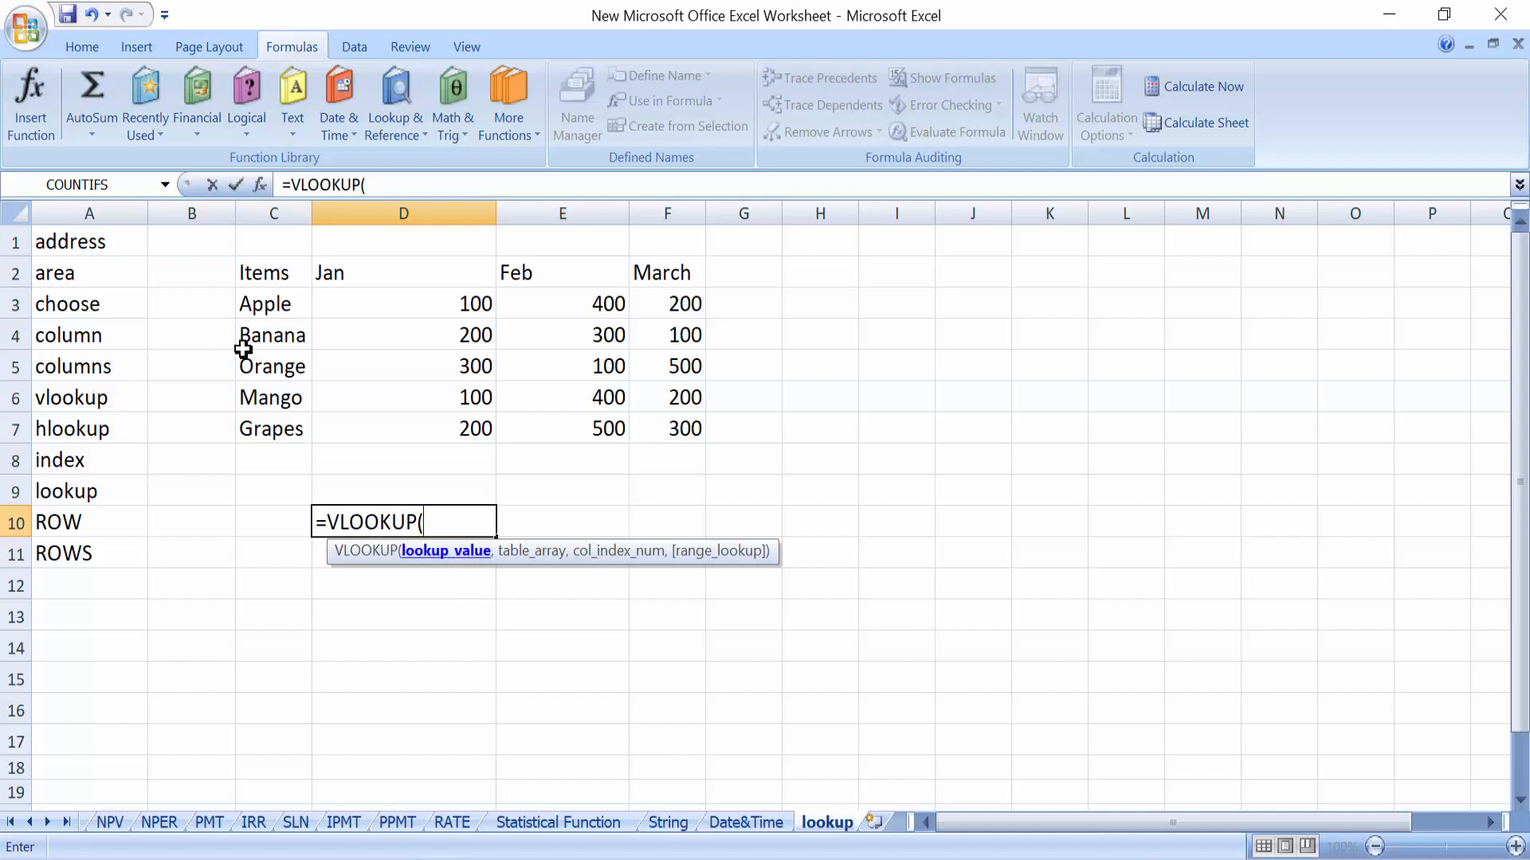
{"action": "left_click", "coordinate": [274, 338]}
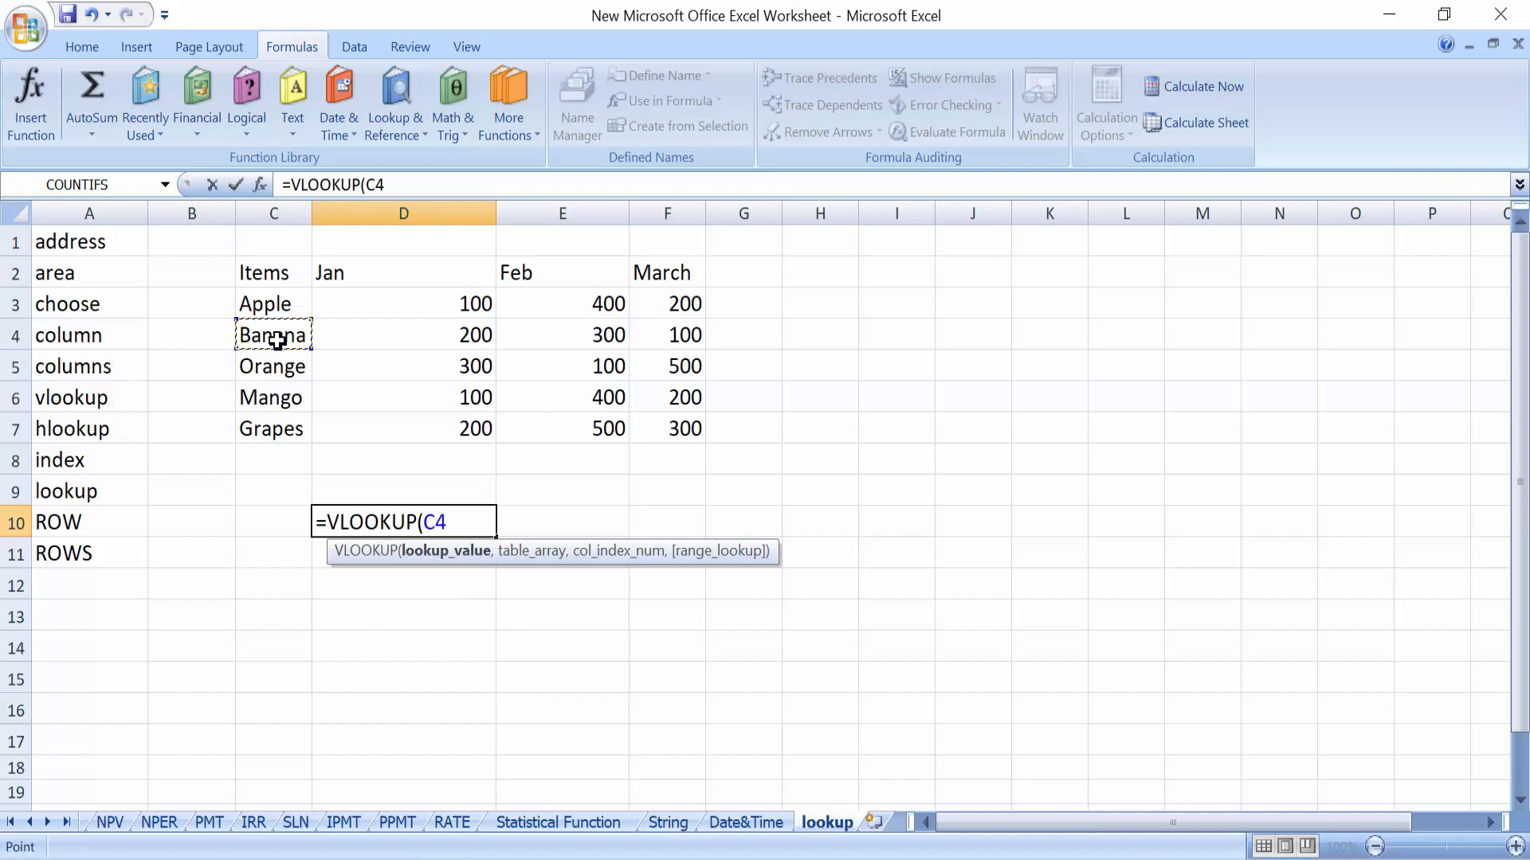
{"action": "type", "text": ","}
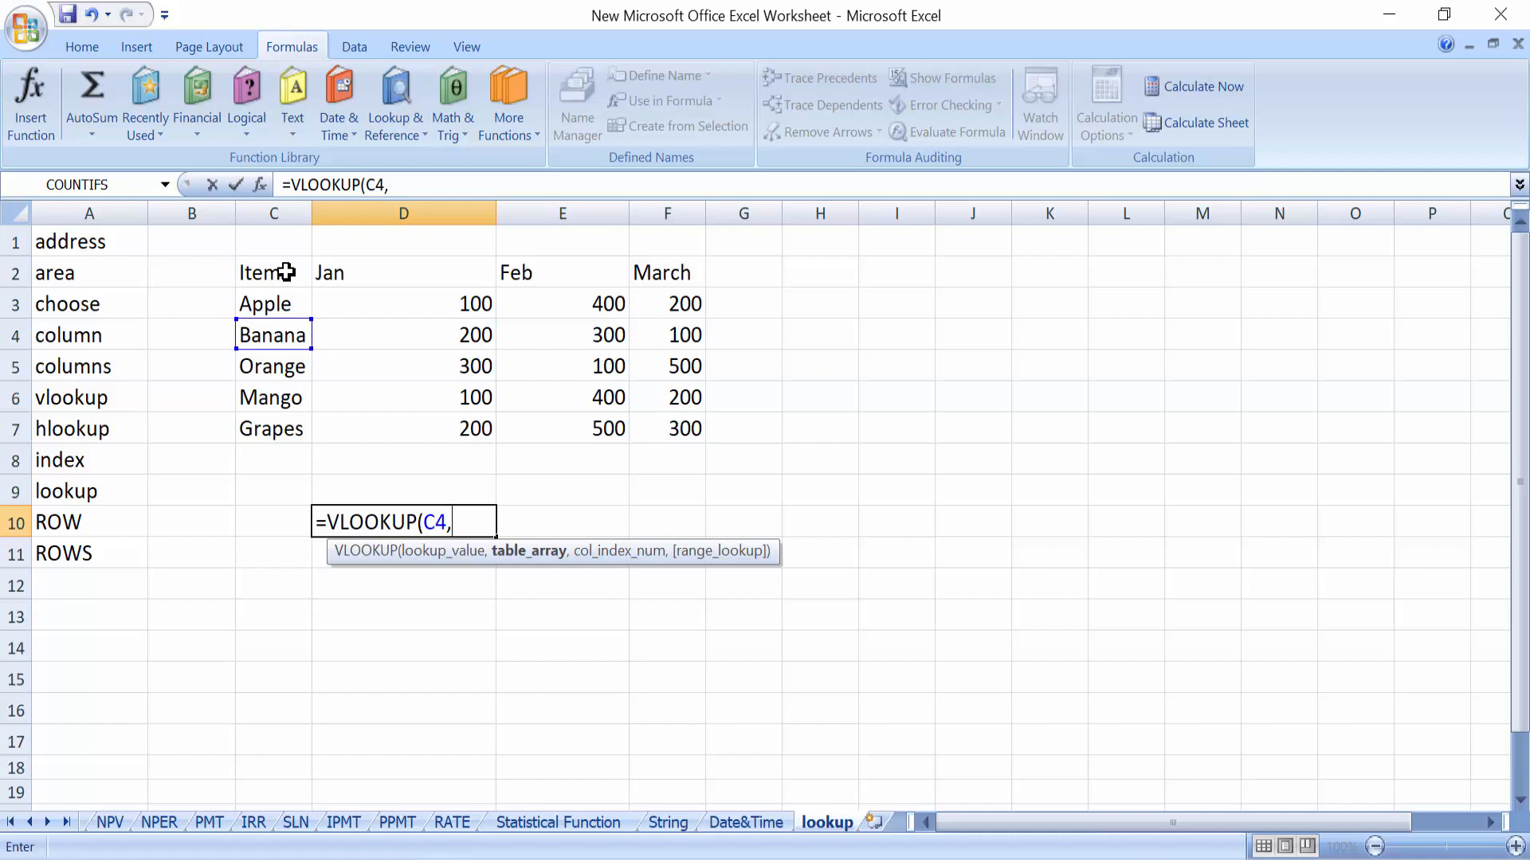
{"action": "left_click_drag", "start_coordinate": [285, 272], "coordinate": [662, 423]}
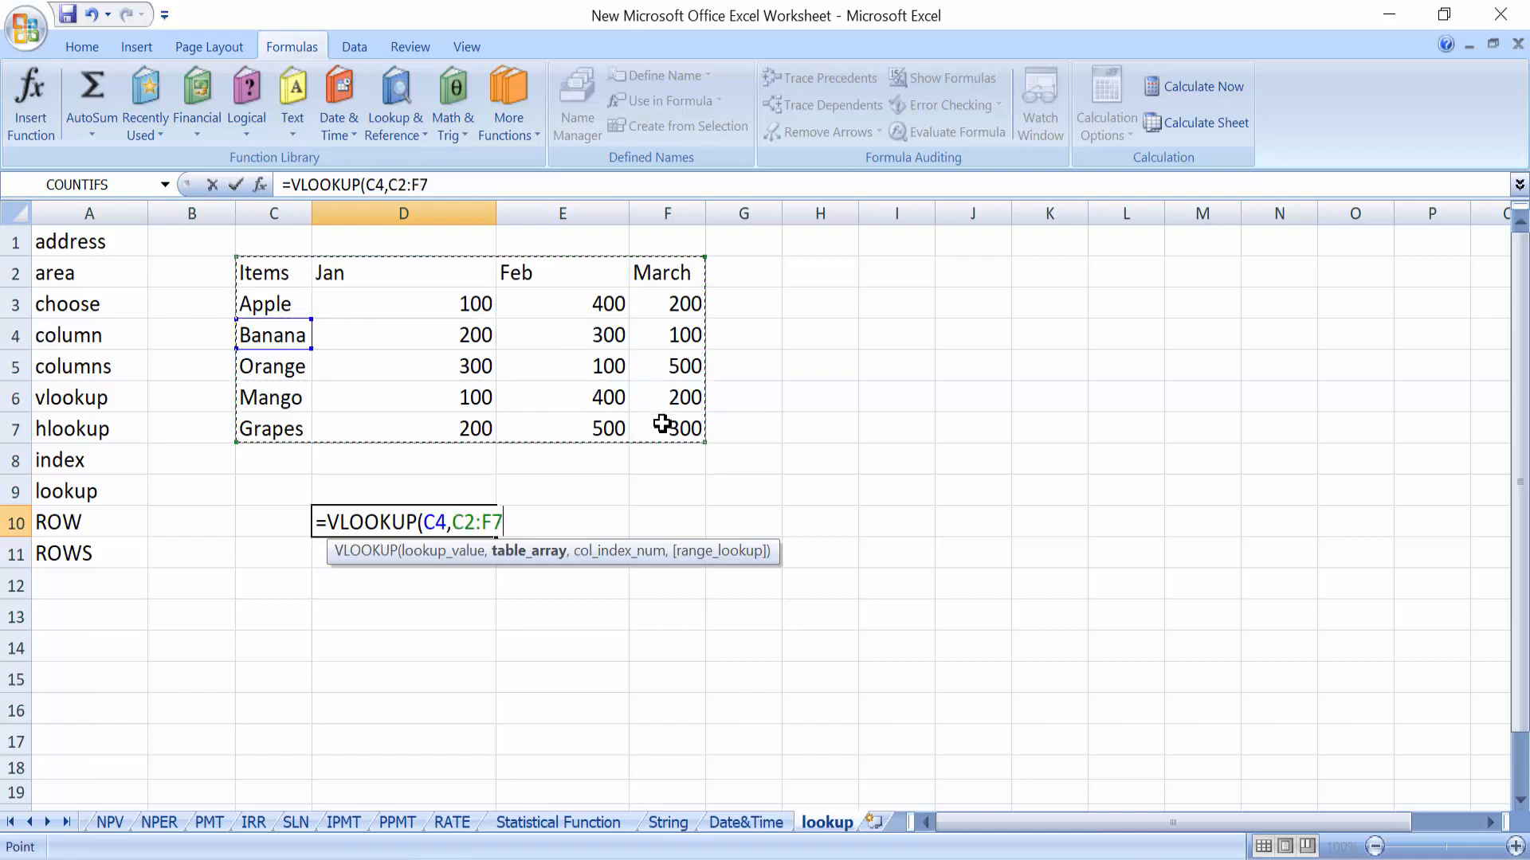
{"action": "type", "text": ","}
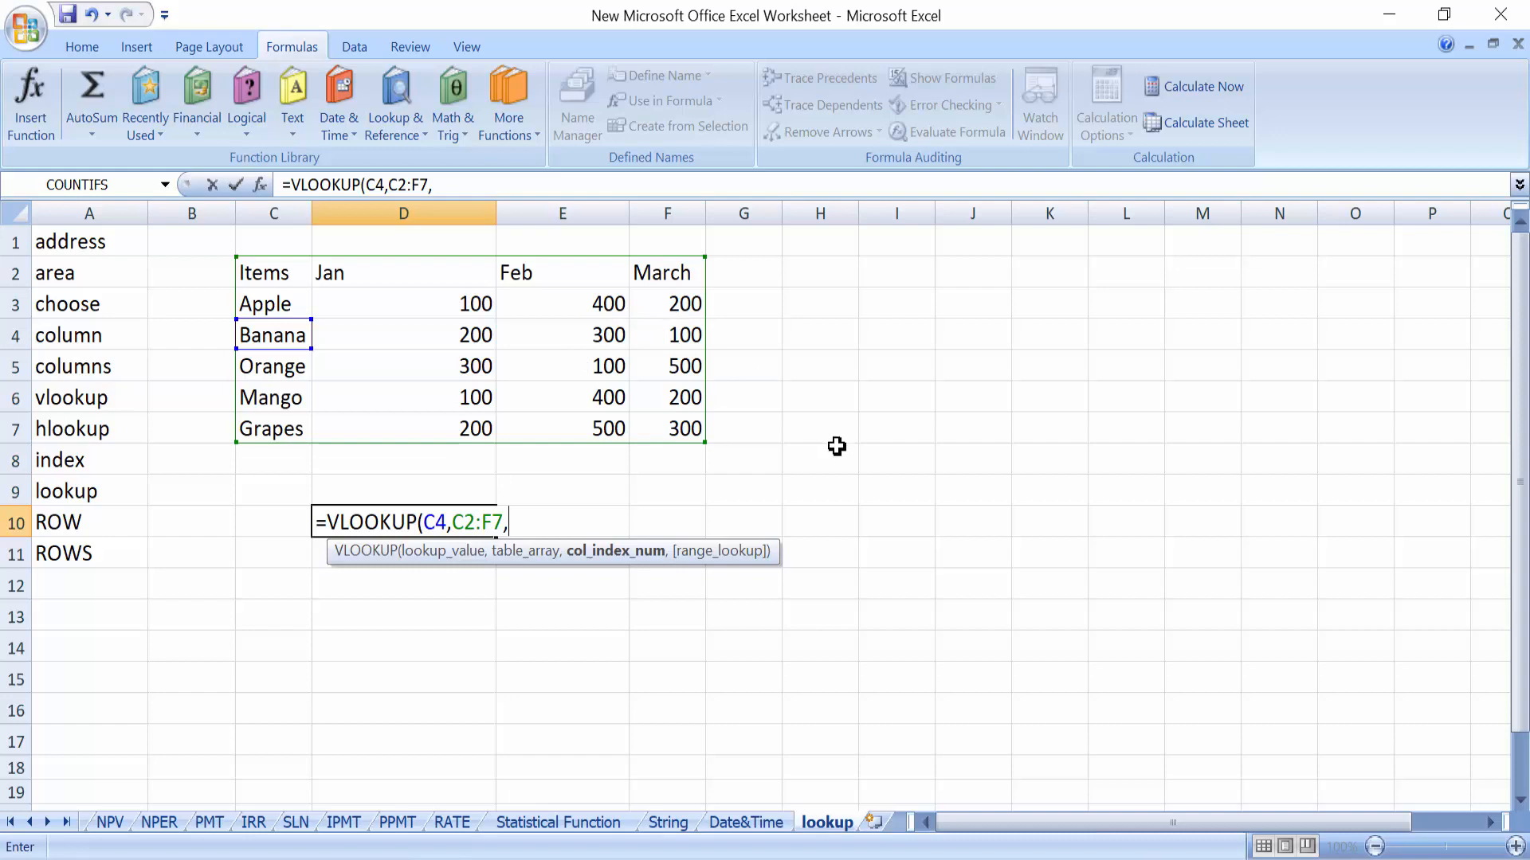
{"action": "type", "text": "4,"}
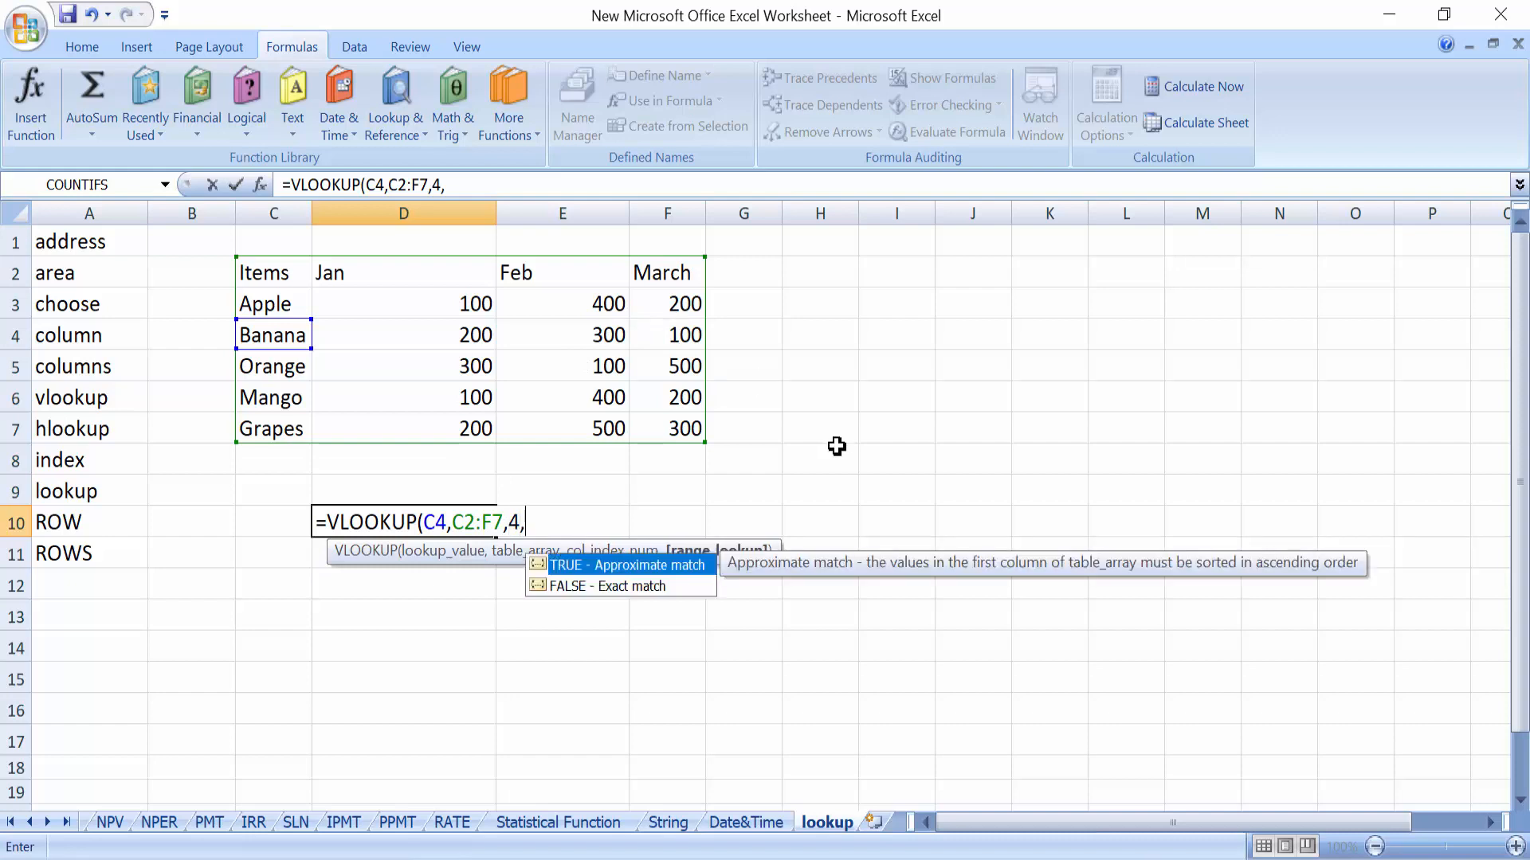
{"action": "left_click", "coordinate": [632, 591]}
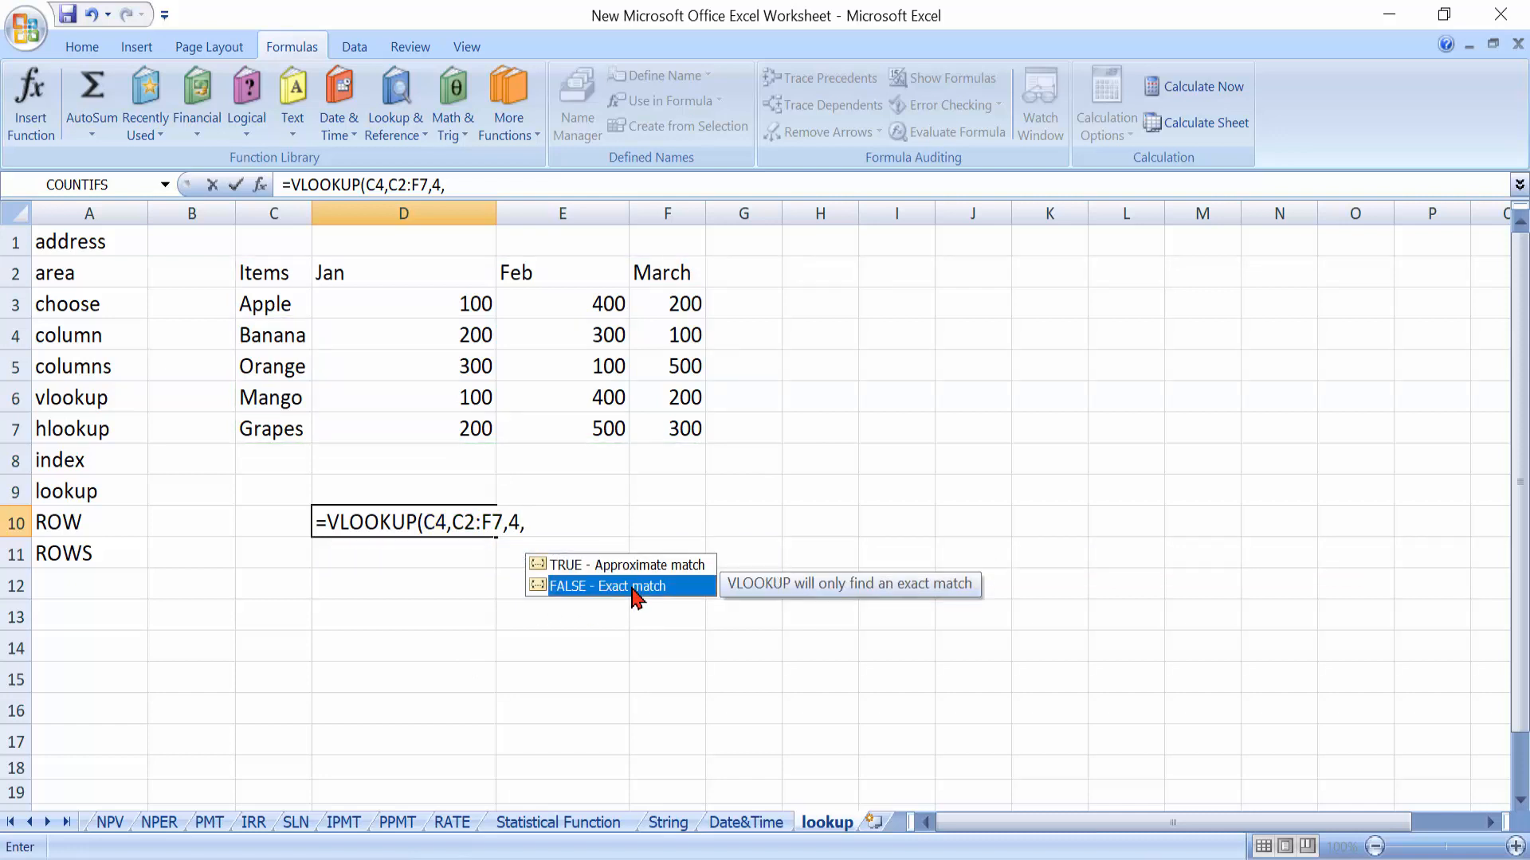
{"action": "double_click", "coordinate": [633, 590]}
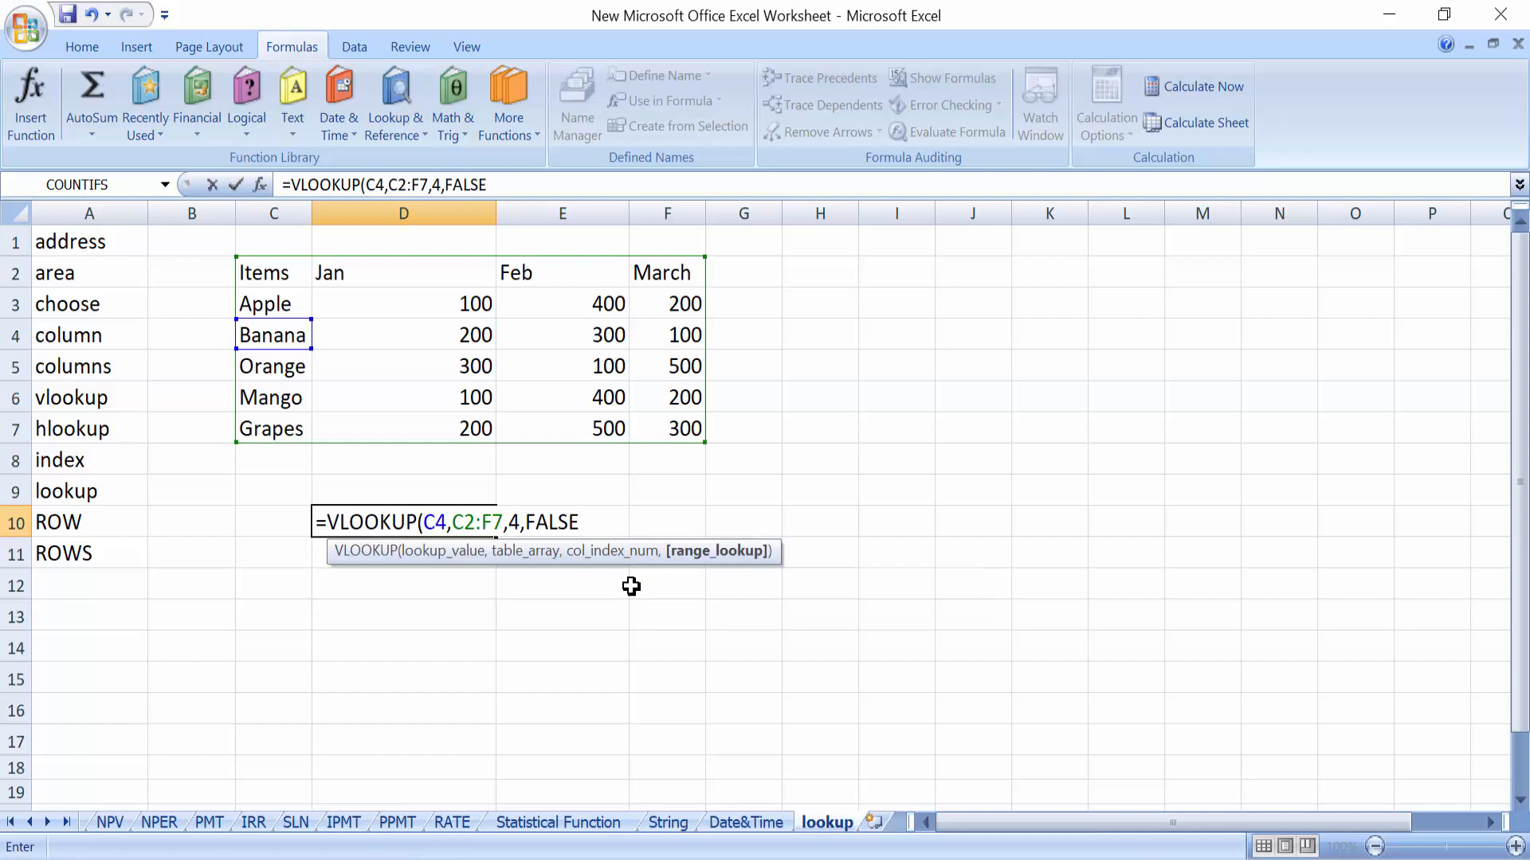
{"action": "type", "text": ")"}
{"action": "key", "text": "Return"}
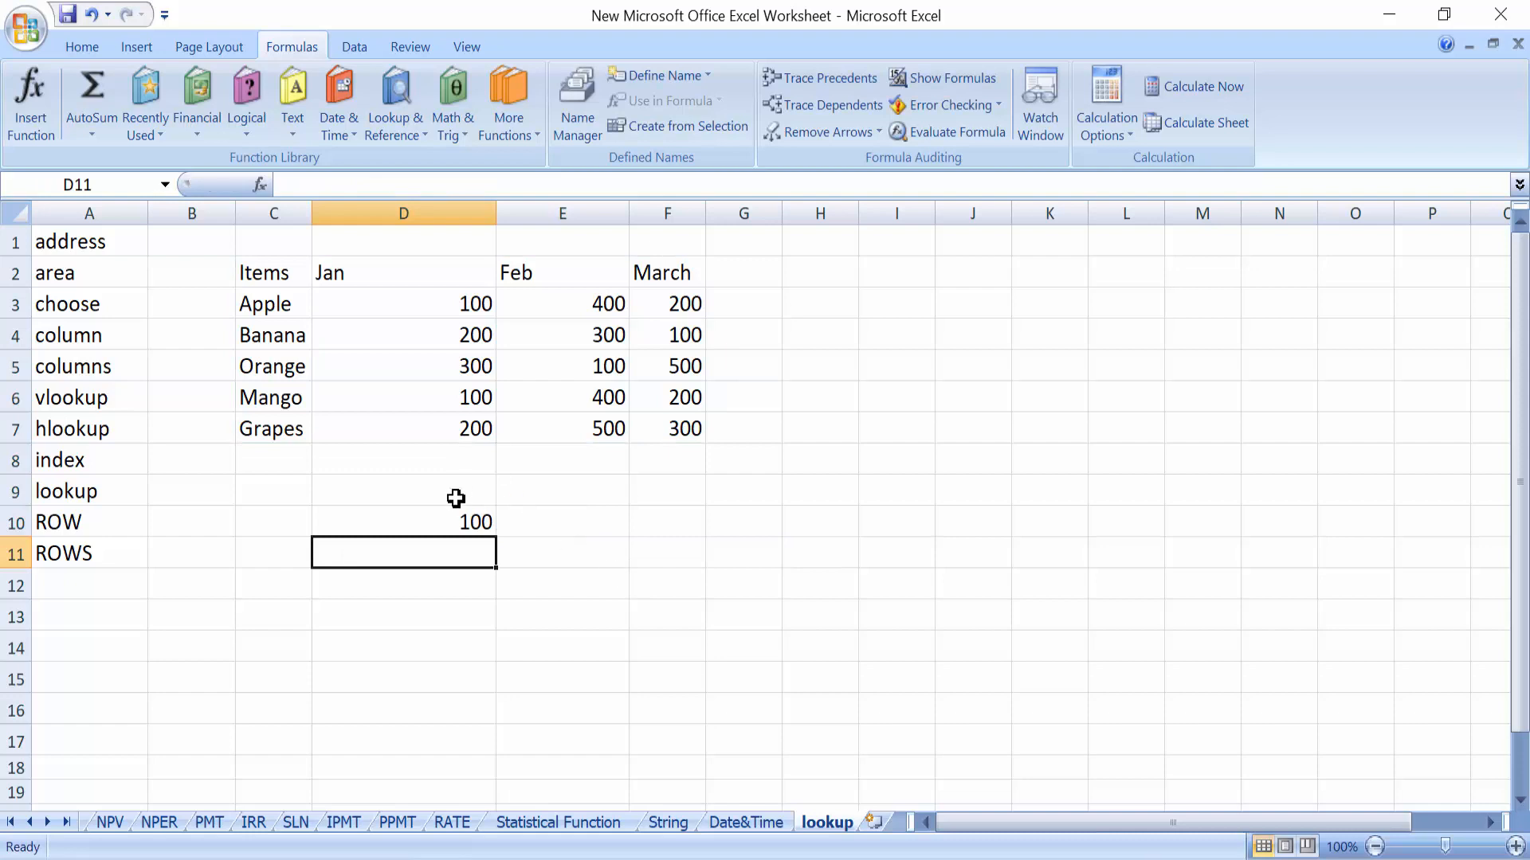
Review the VLOOKUP formula in cell D10 and the ranges it references, leaving the cell unedited
{"action": "left_click", "coordinate": [458, 524]}
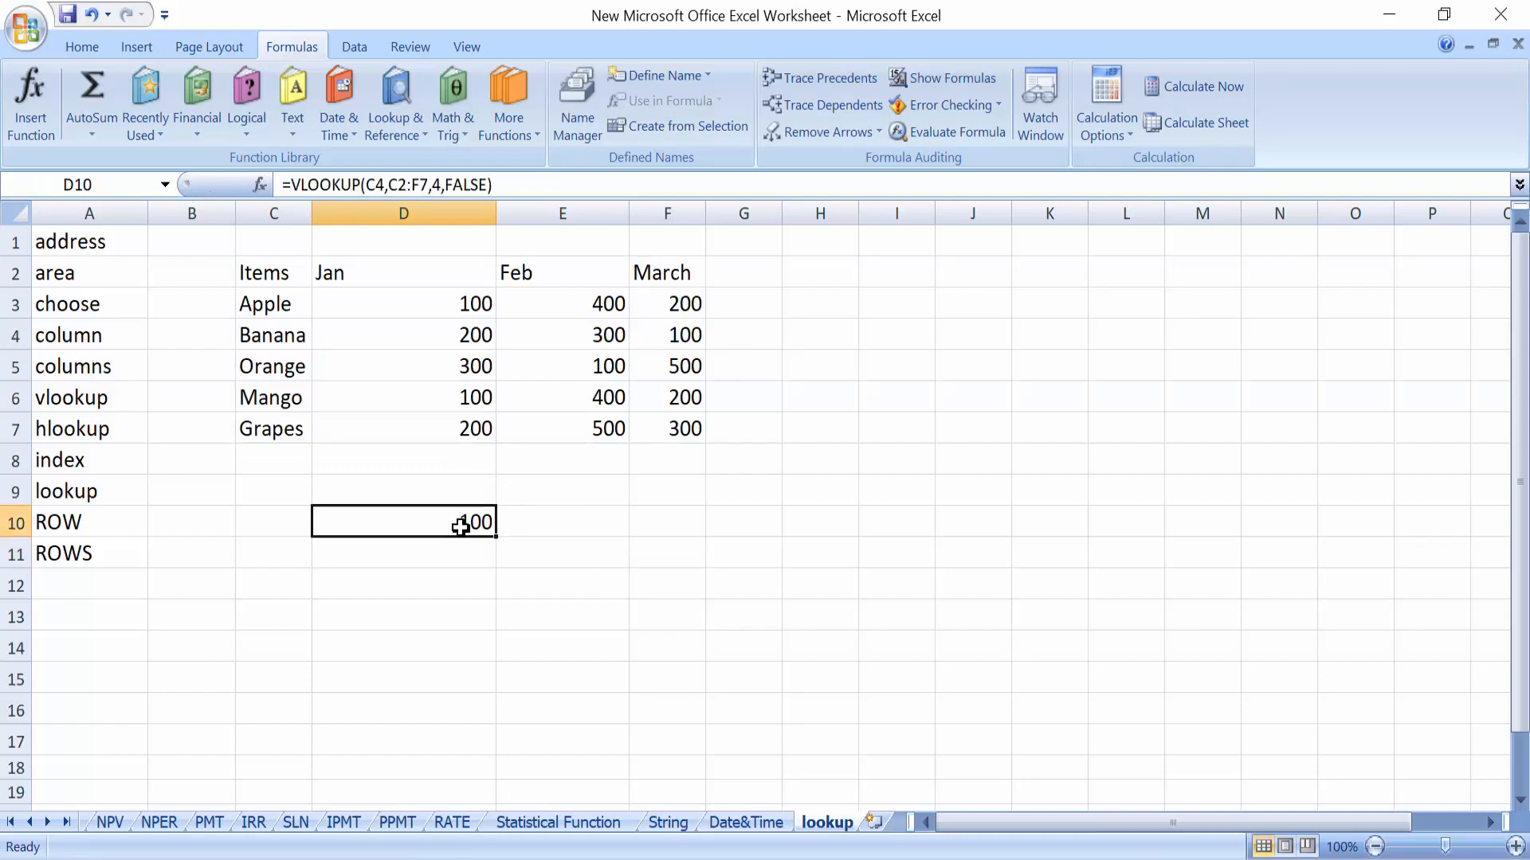
{"action": "double_click", "coordinate": [461, 526]}
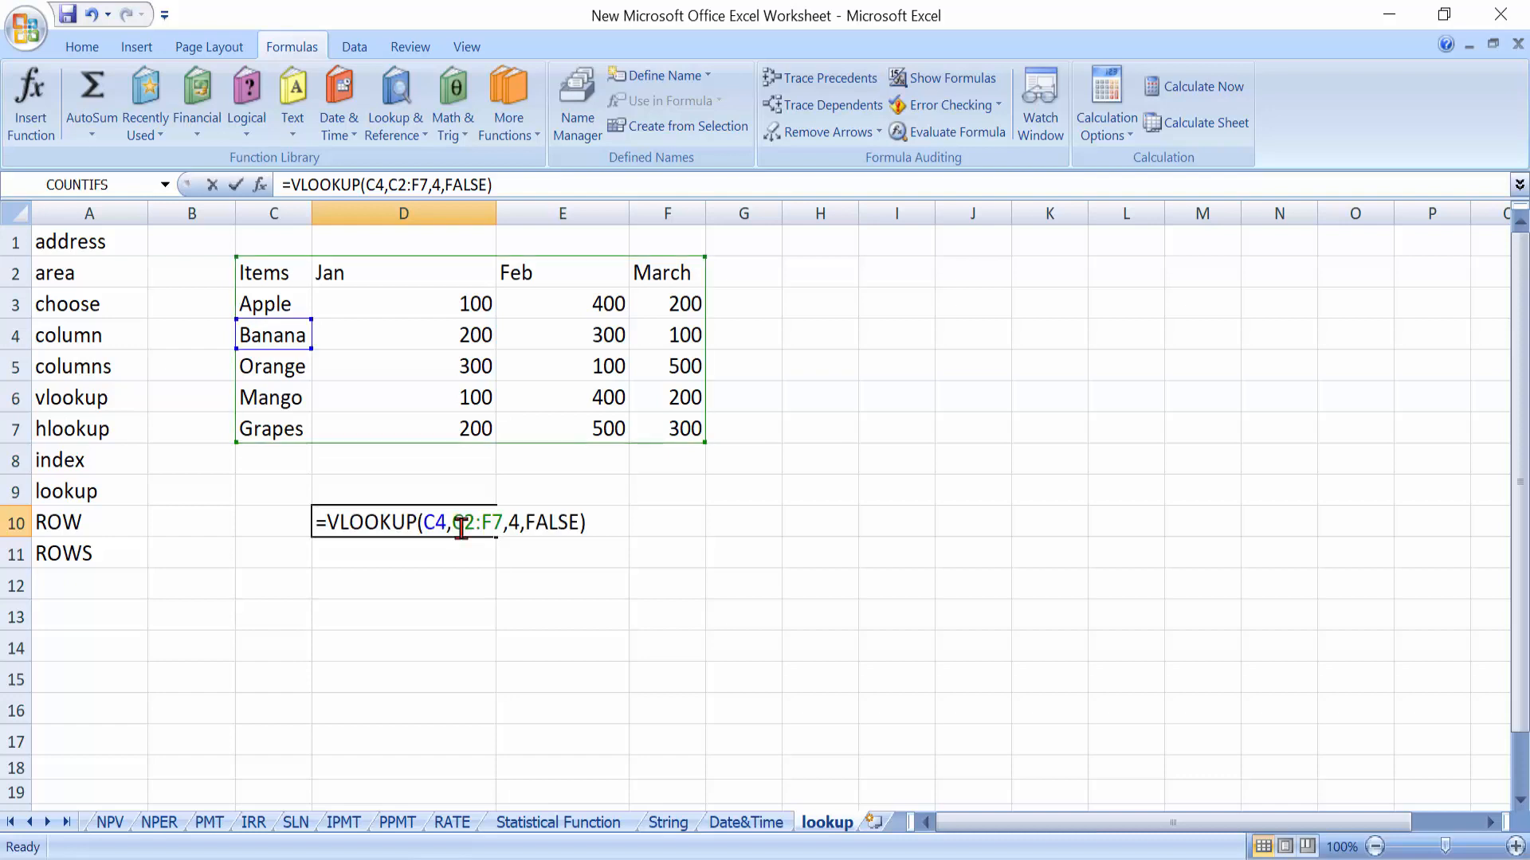
{"action": "left_click", "coordinate": [393, 620]}
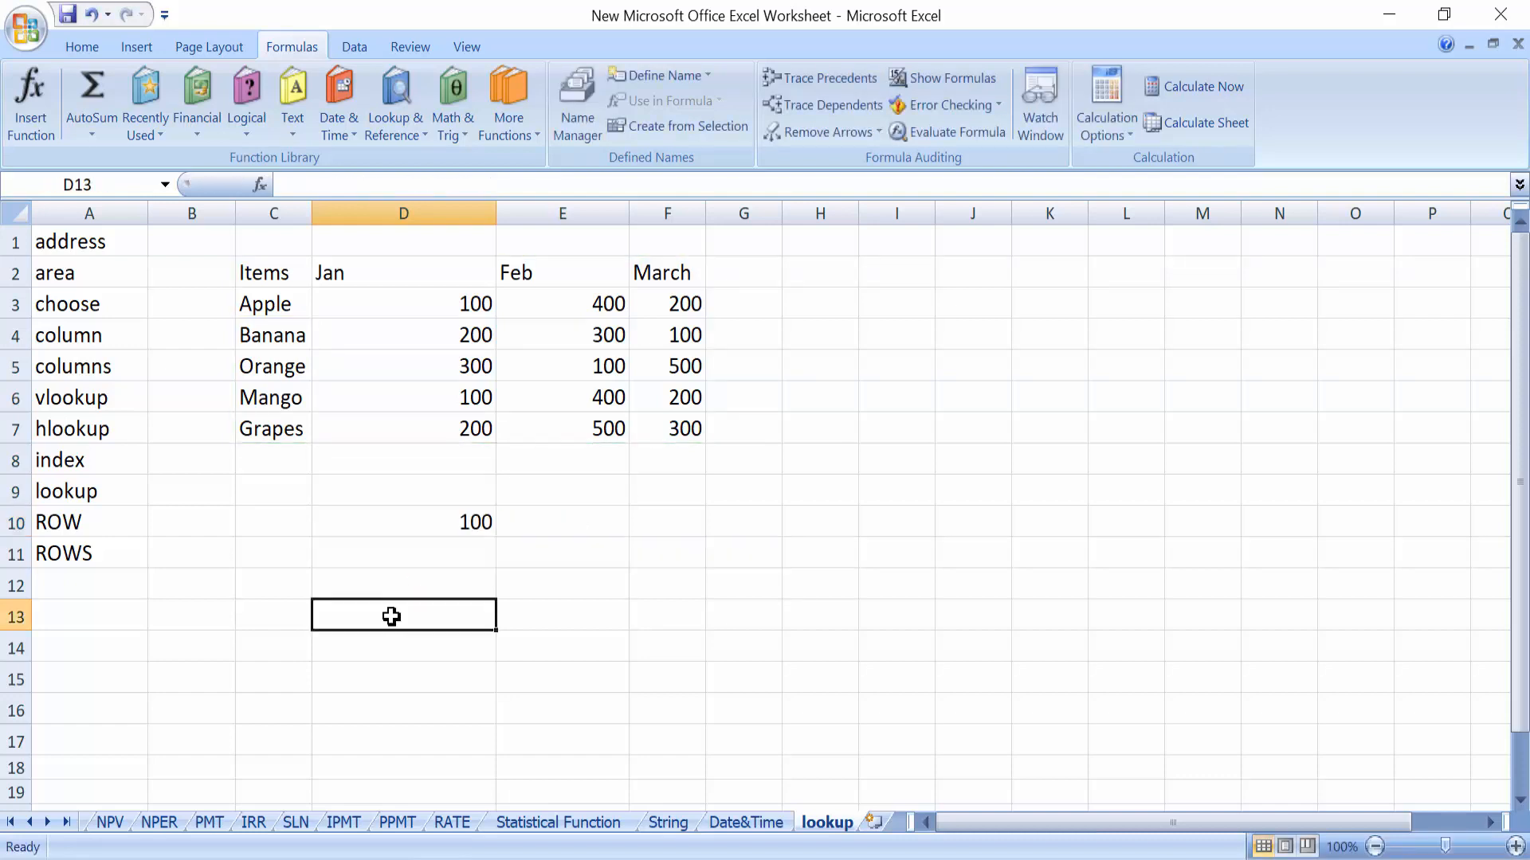
Copy the table C2:F7 and paste it transposed starting at cell C10
{"action": "left_click", "coordinate": [251, 272]}
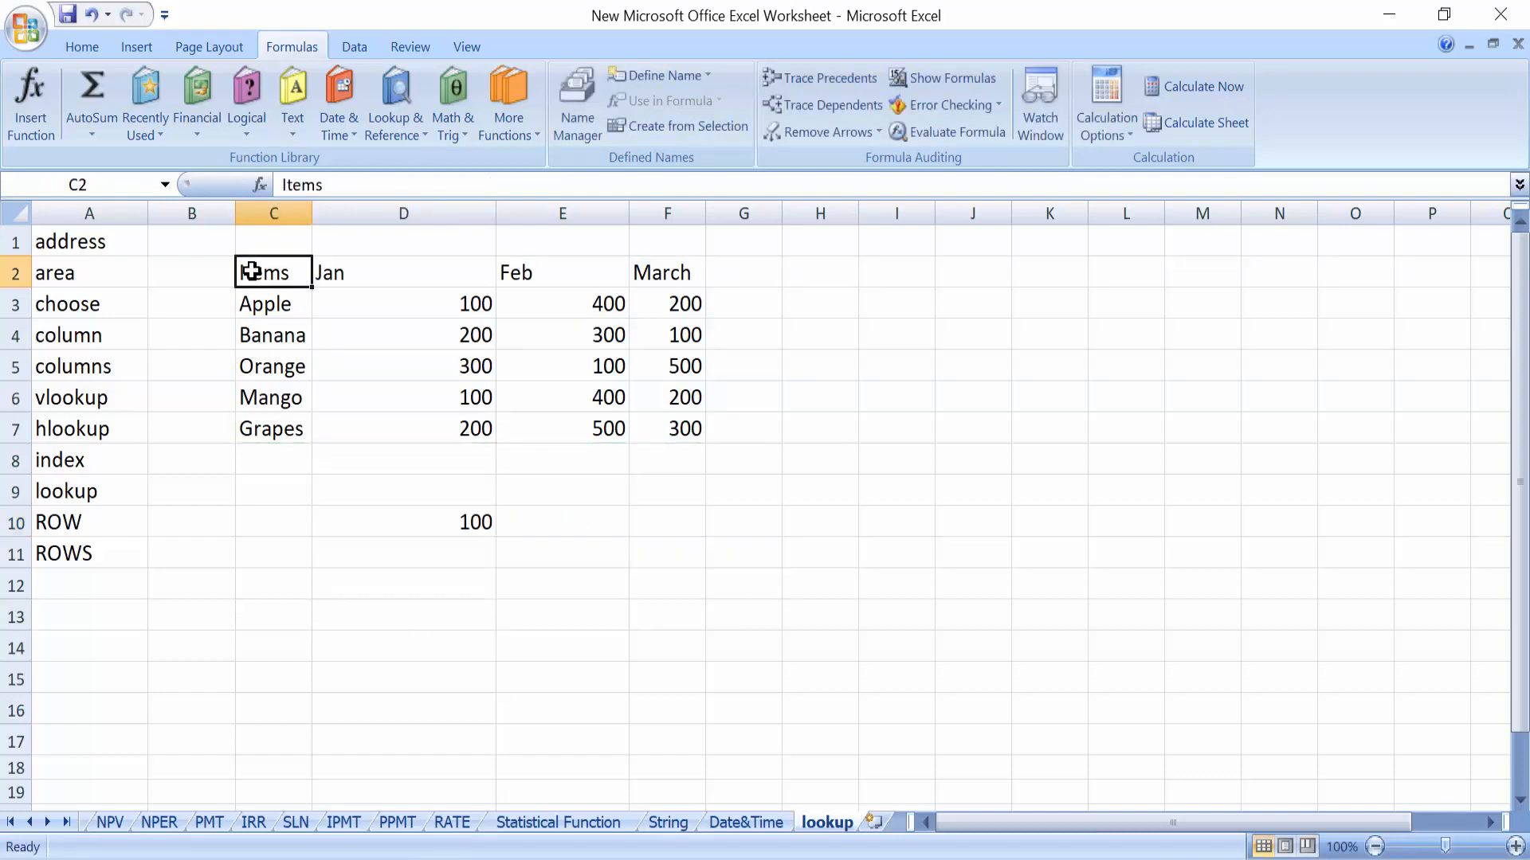
{"action": "left_click_drag", "start_coordinate": [251, 272], "coordinate": [682, 439]}
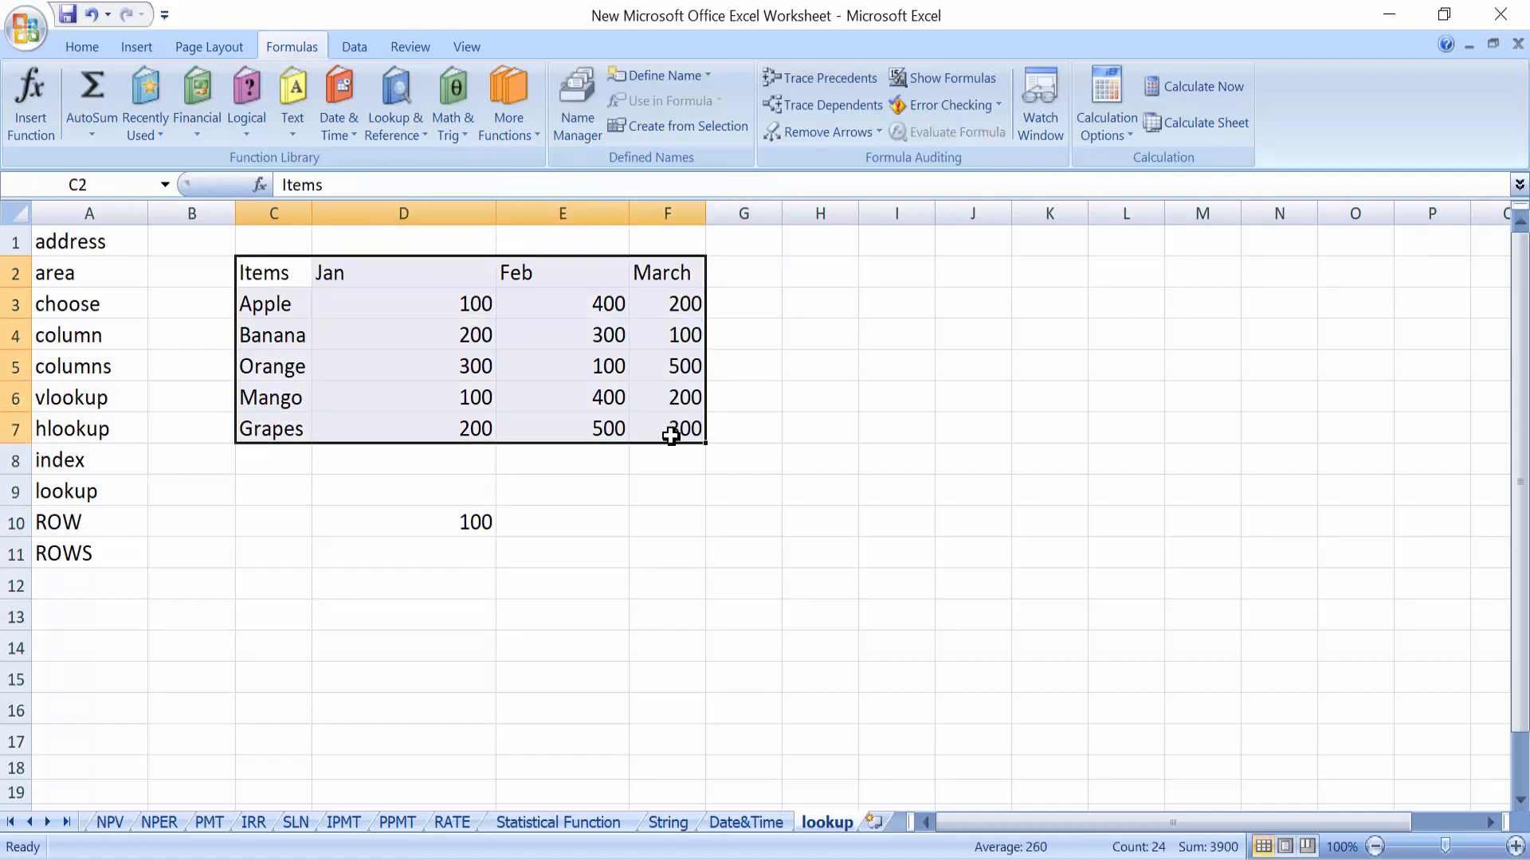
{"action": "key", "text": "ctrl+c"}
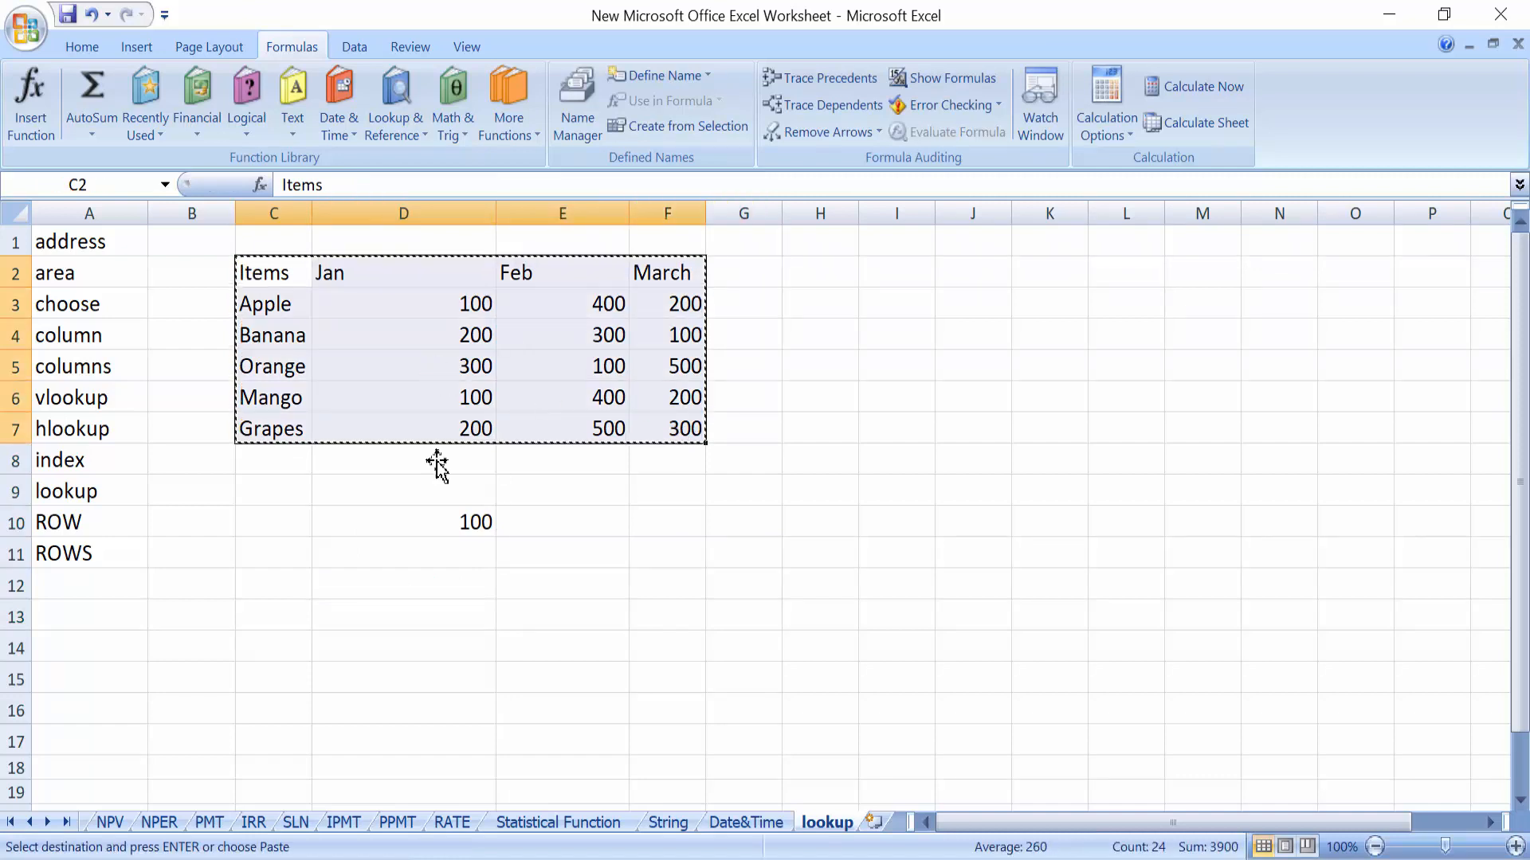
{"action": "left_click", "coordinate": [262, 524]}
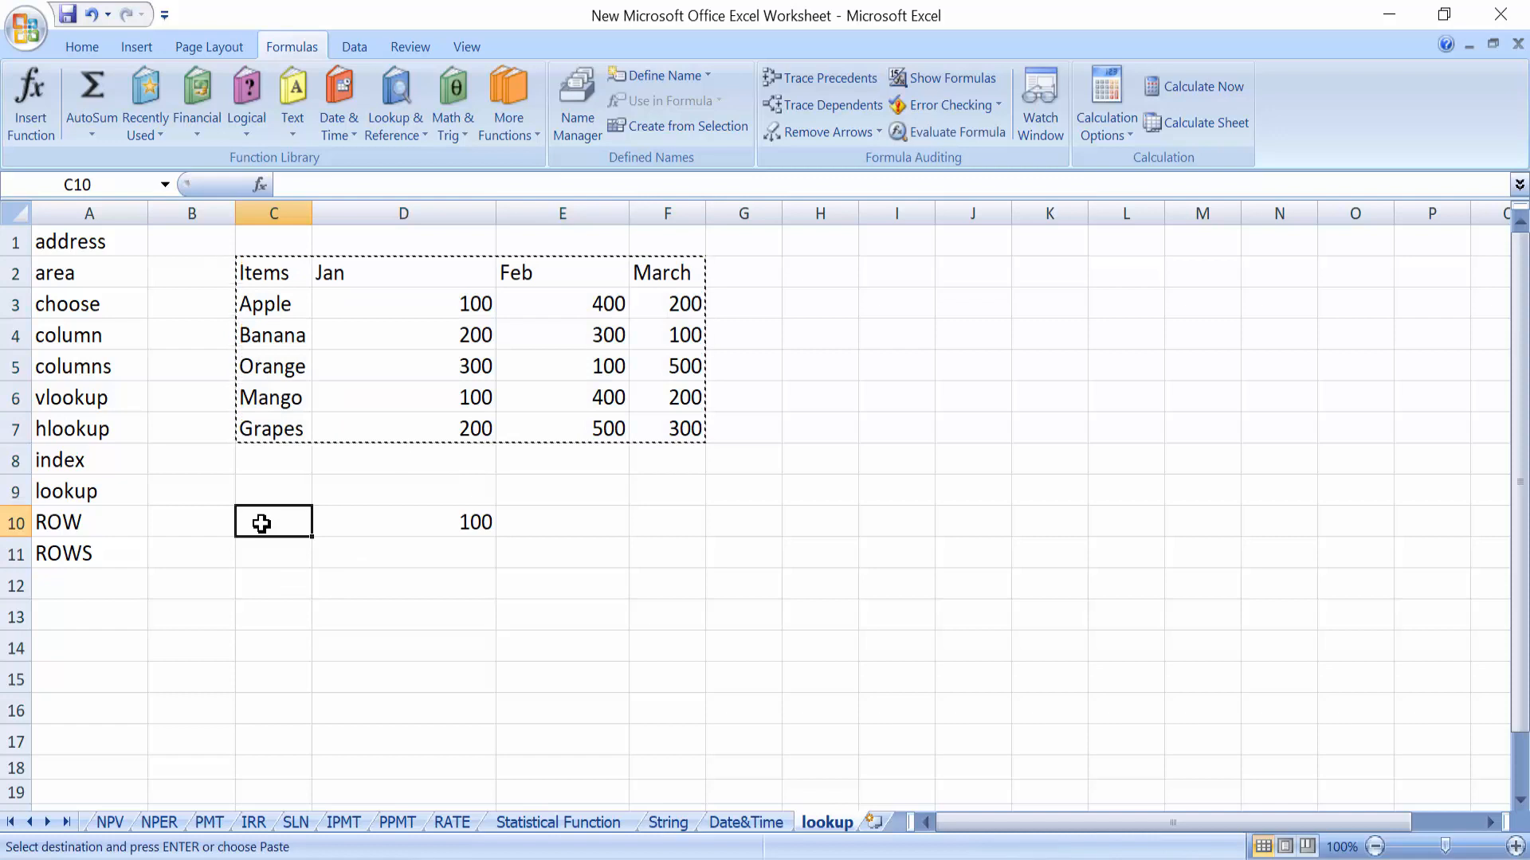
{"action": "right_click", "coordinate": [262, 523]}
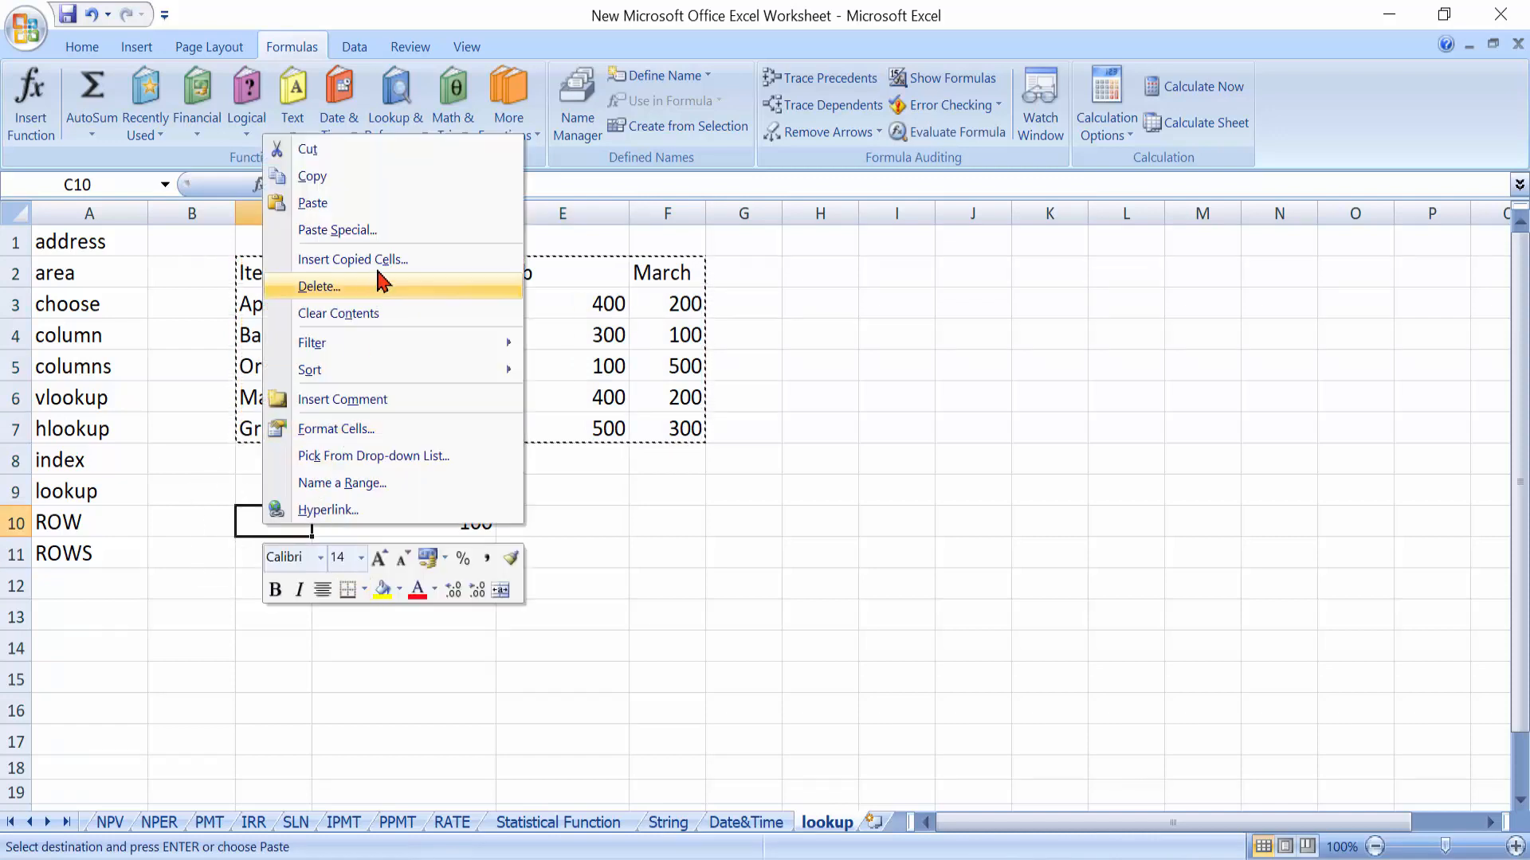
{"action": "left_click", "coordinate": [383, 232]}
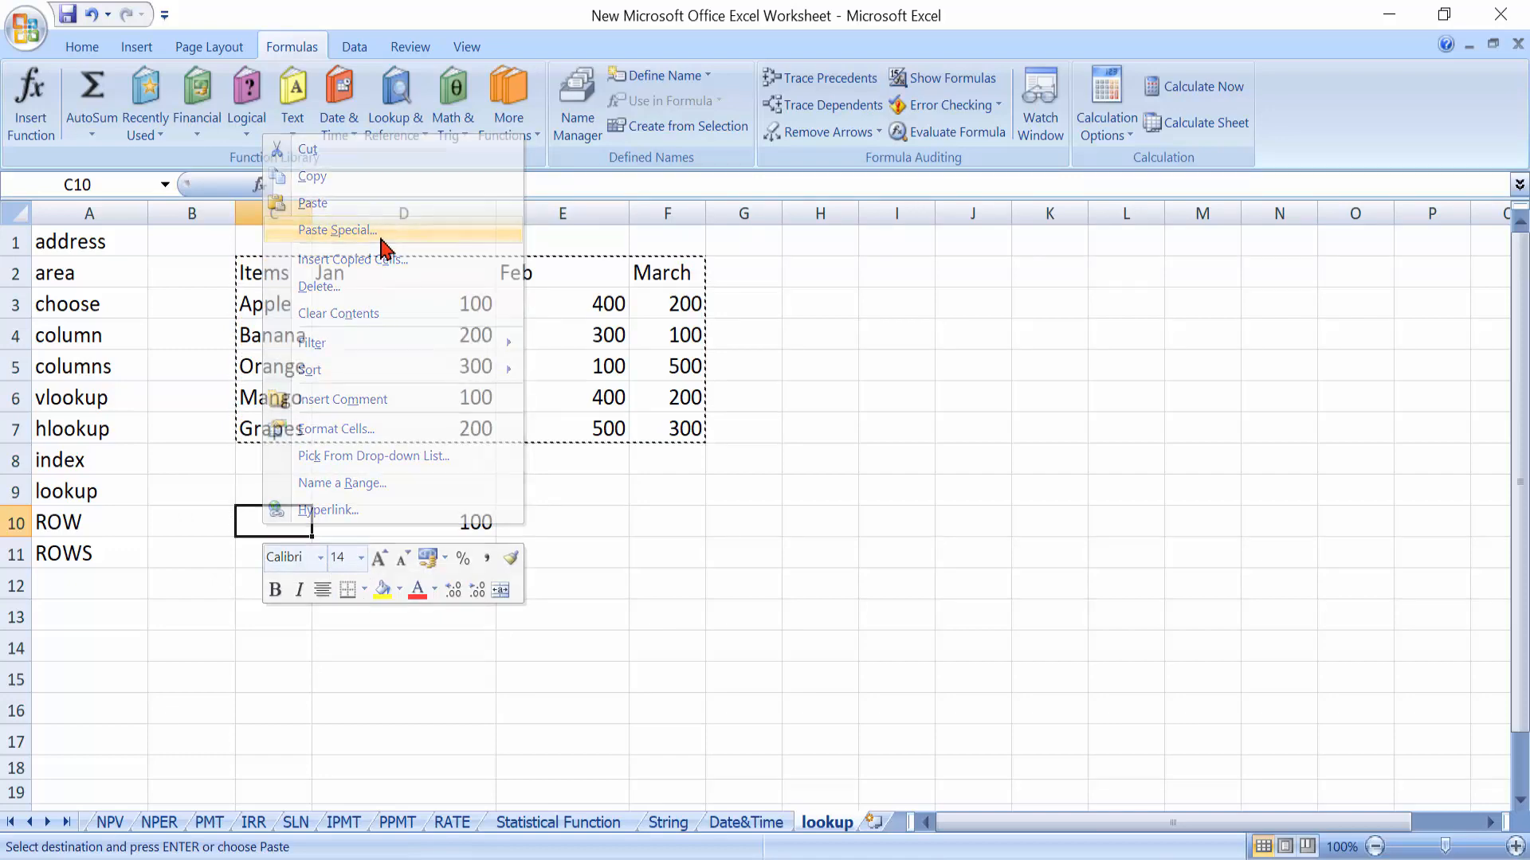
{"action": "left_click", "coordinate": [400, 359]}
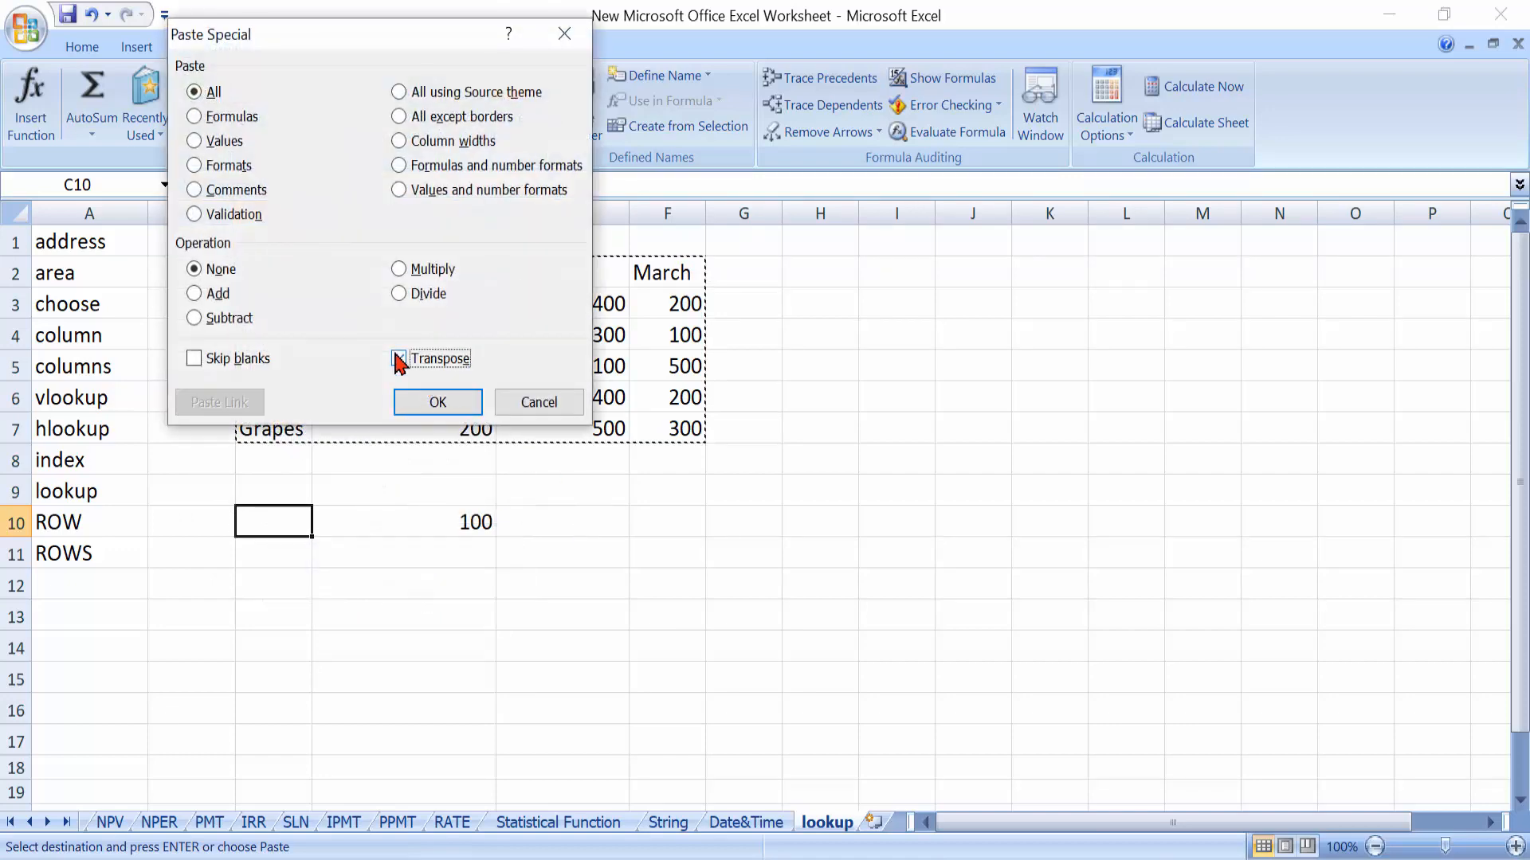
{"action": "left_click", "coordinate": [434, 406]}
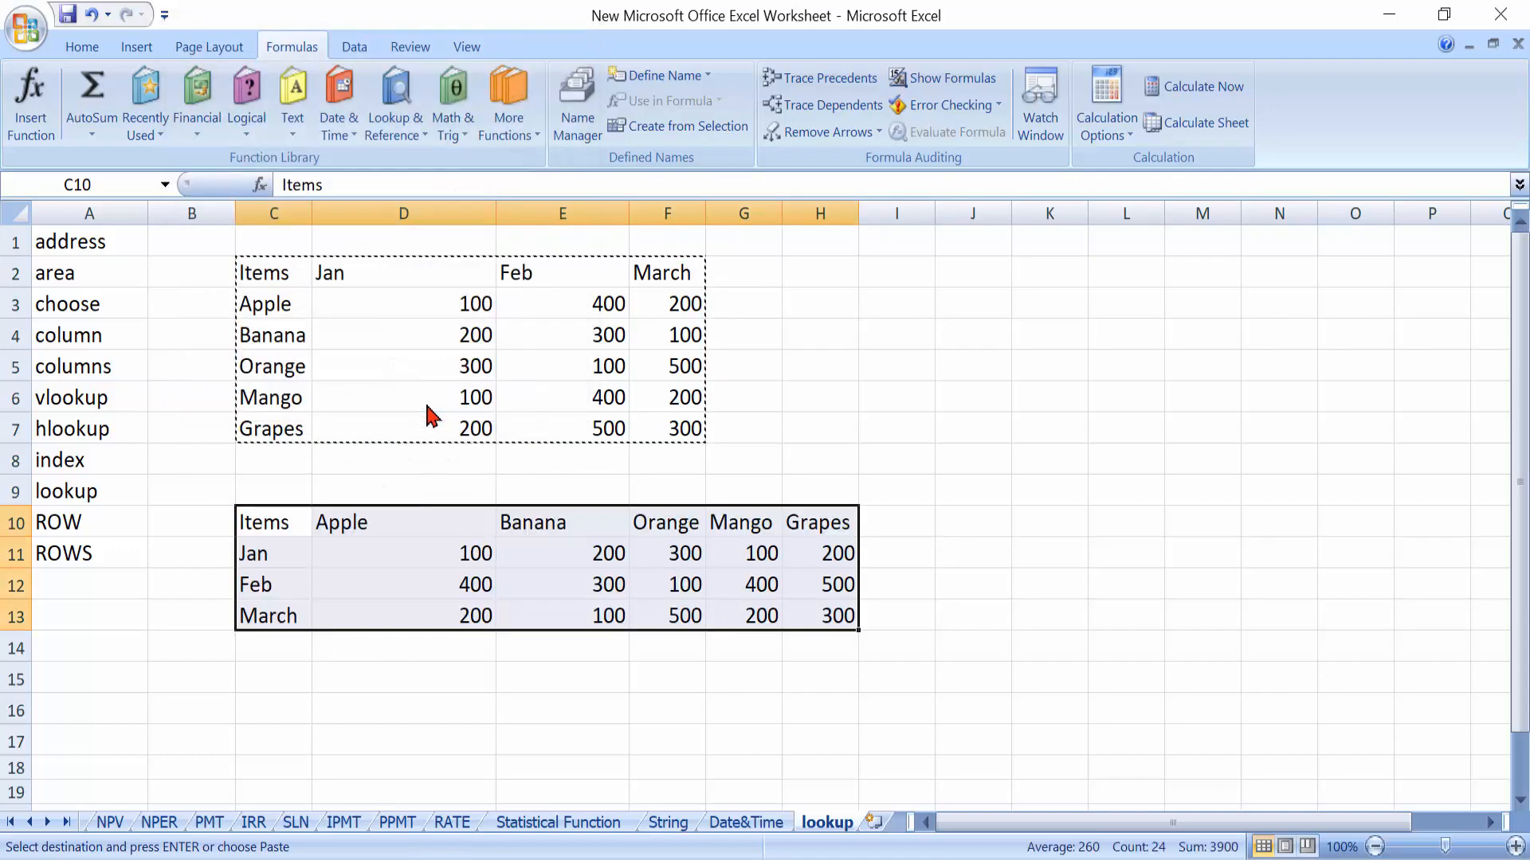
Cancel the copy selection around the source table C2:F7
{"action": "left_click", "coordinate": [403, 747]}
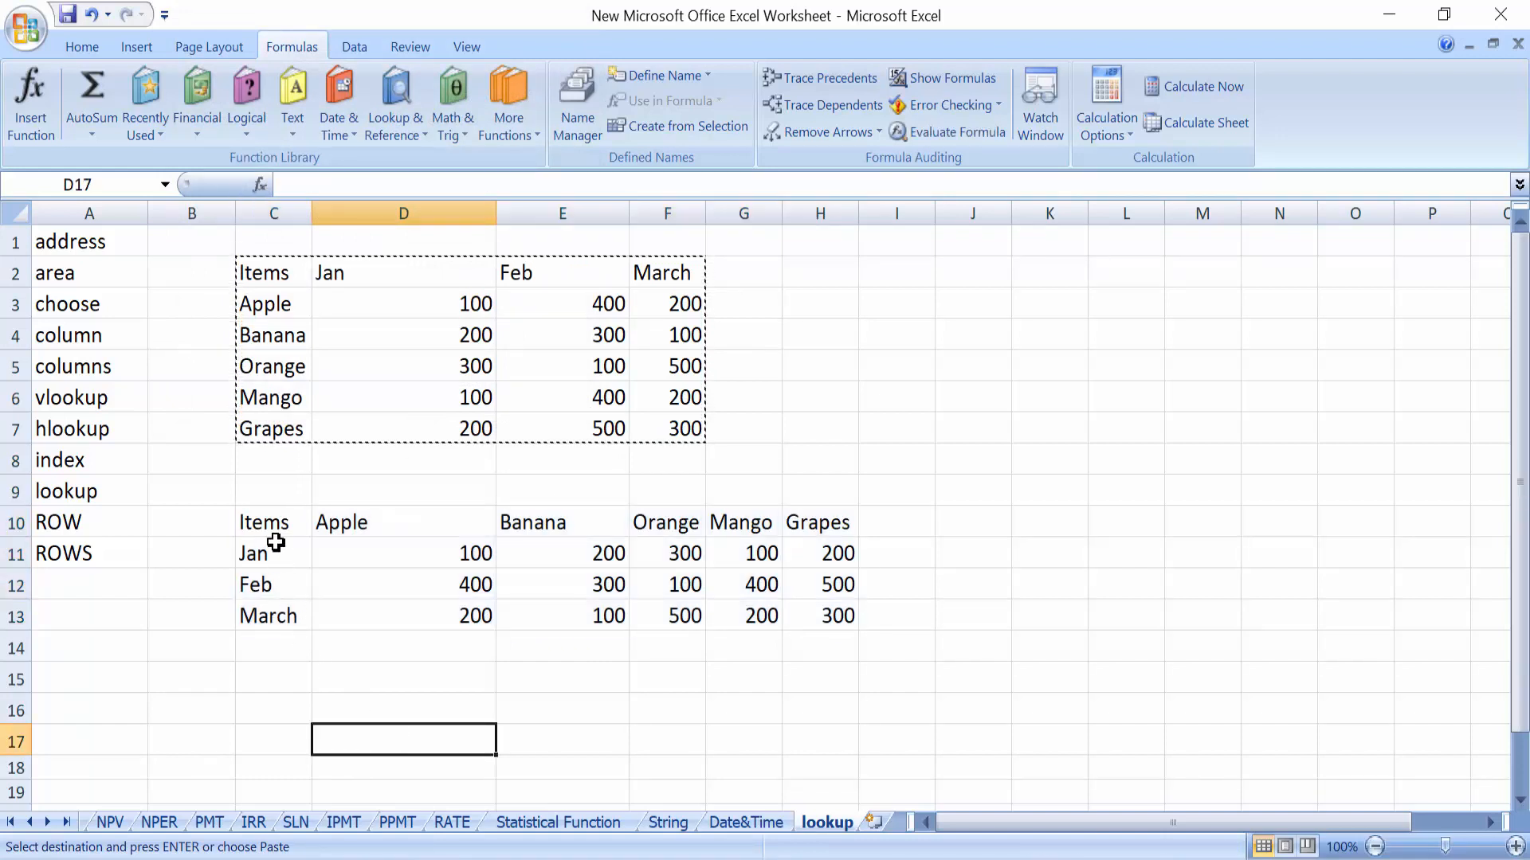
{"action": "key", "text": "Escape"}
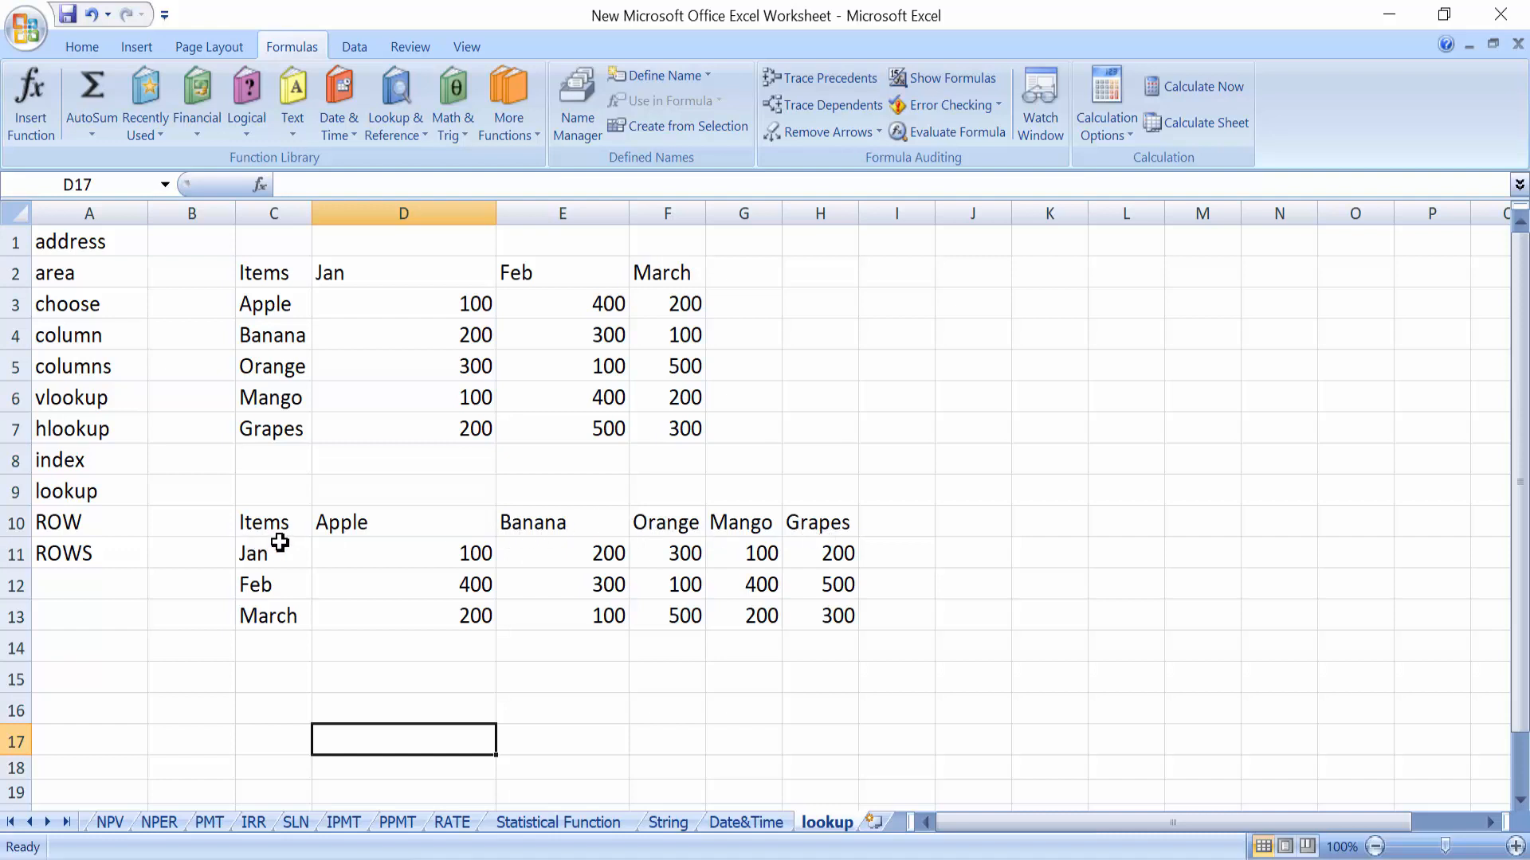
{"action": "left_click", "coordinate": [347, 689]}
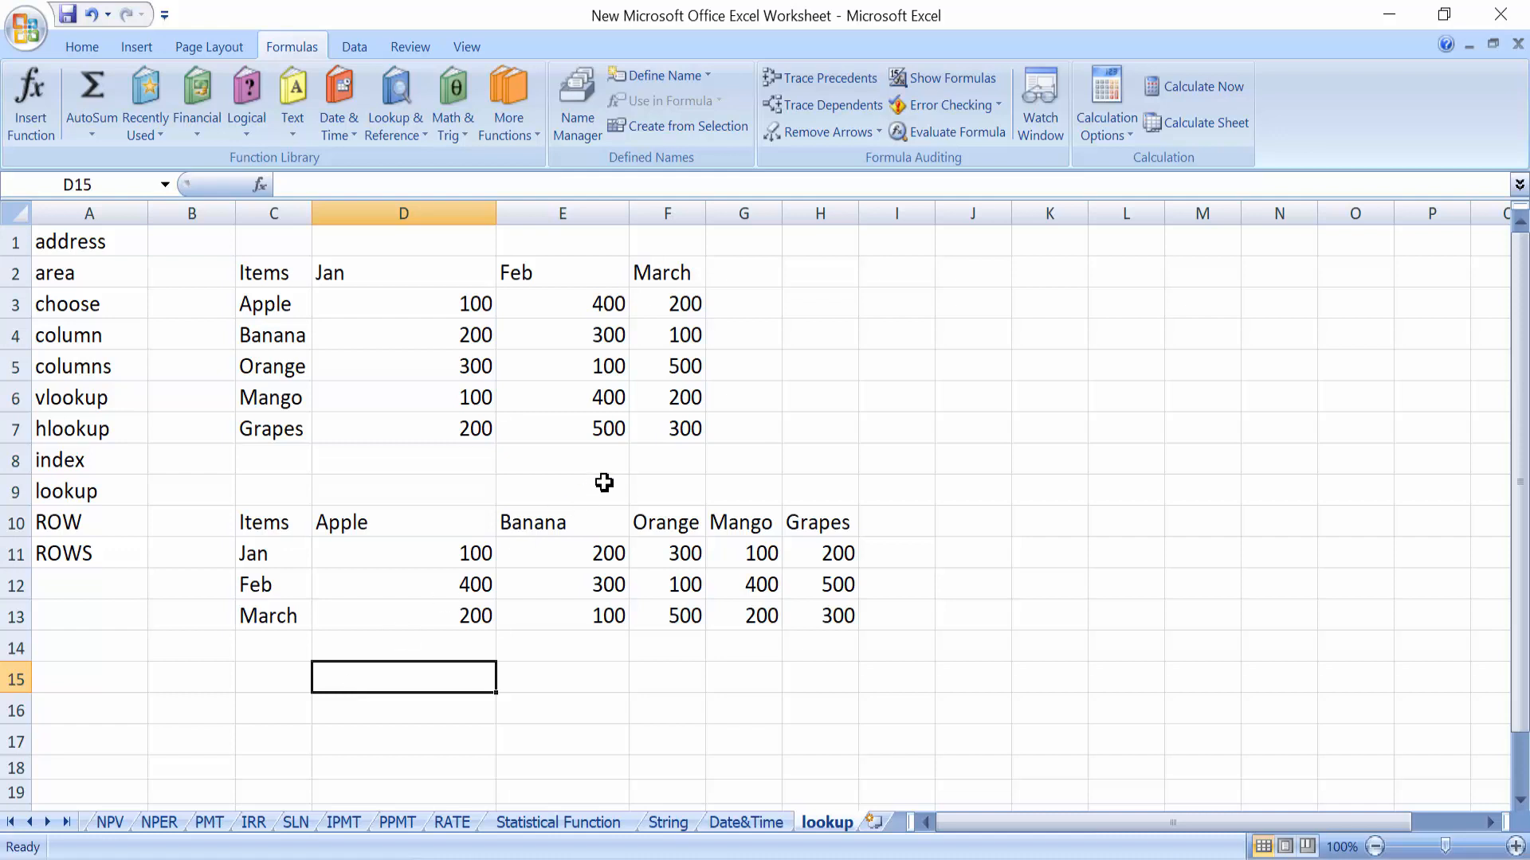
{"action": "left_click", "coordinate": [606, 584]}
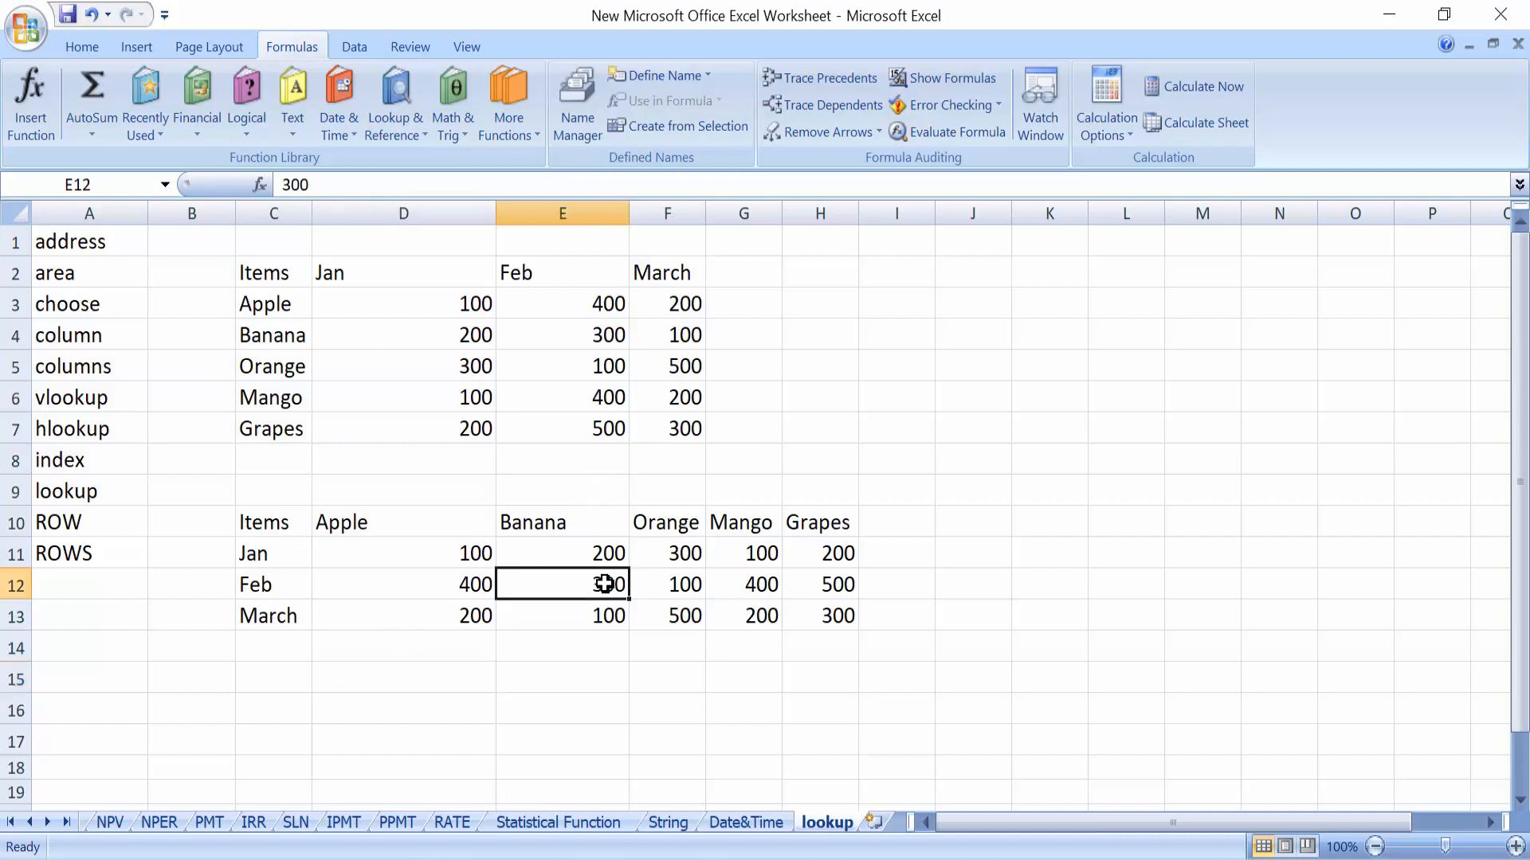
Enter the formula =HLOOKUP(E10,C10:H13,3) in cell D15 to find Banana's Feb value in the transposed table
{"action": "left_click", "coordinate": [367, 677]}
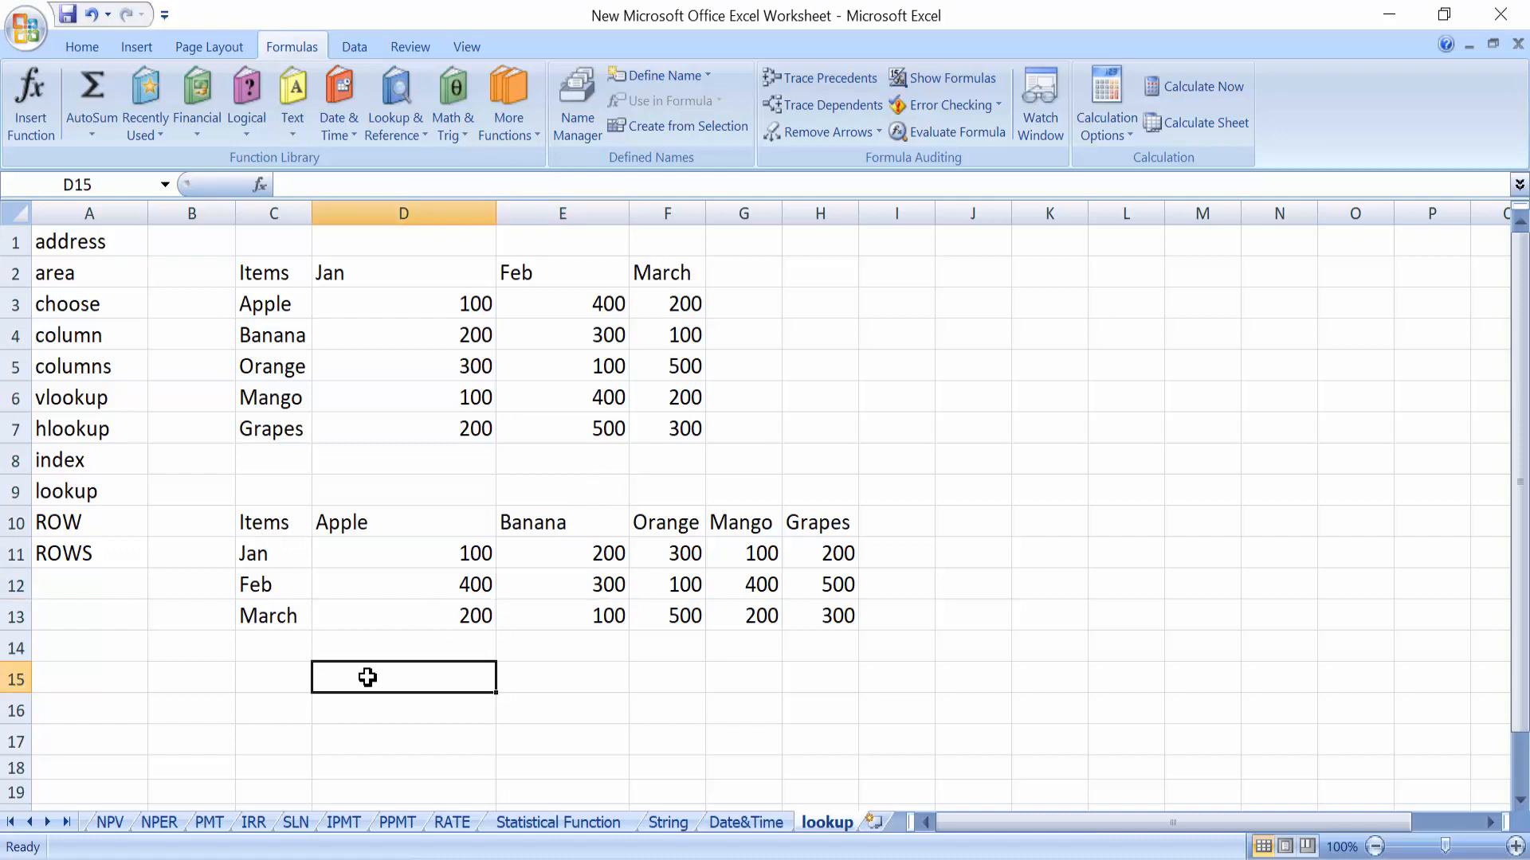
{"action": "type", "text": "="}
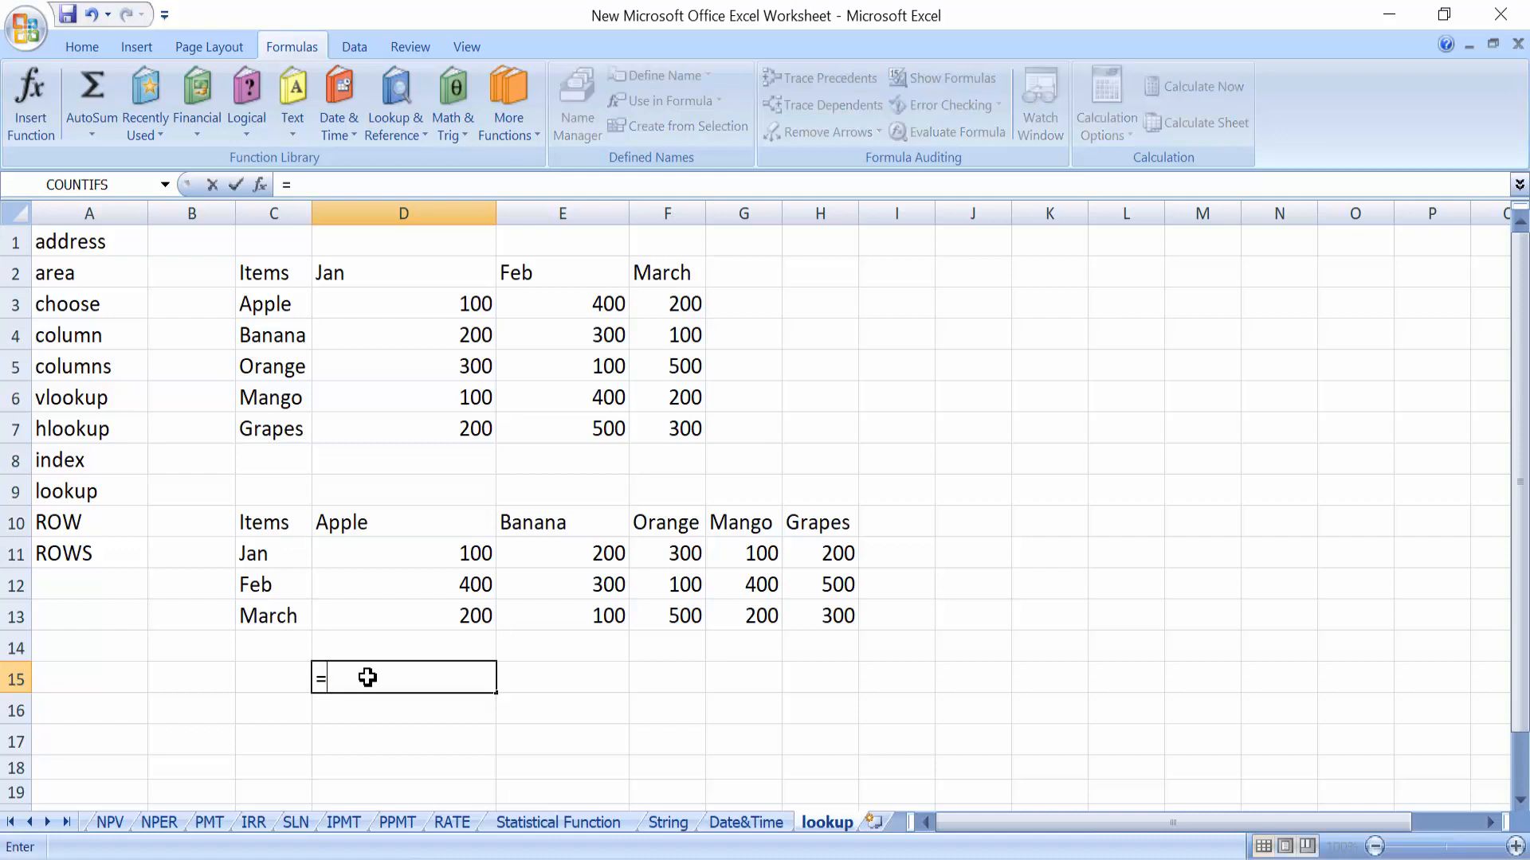
{"action": "type", "text": "hl"}
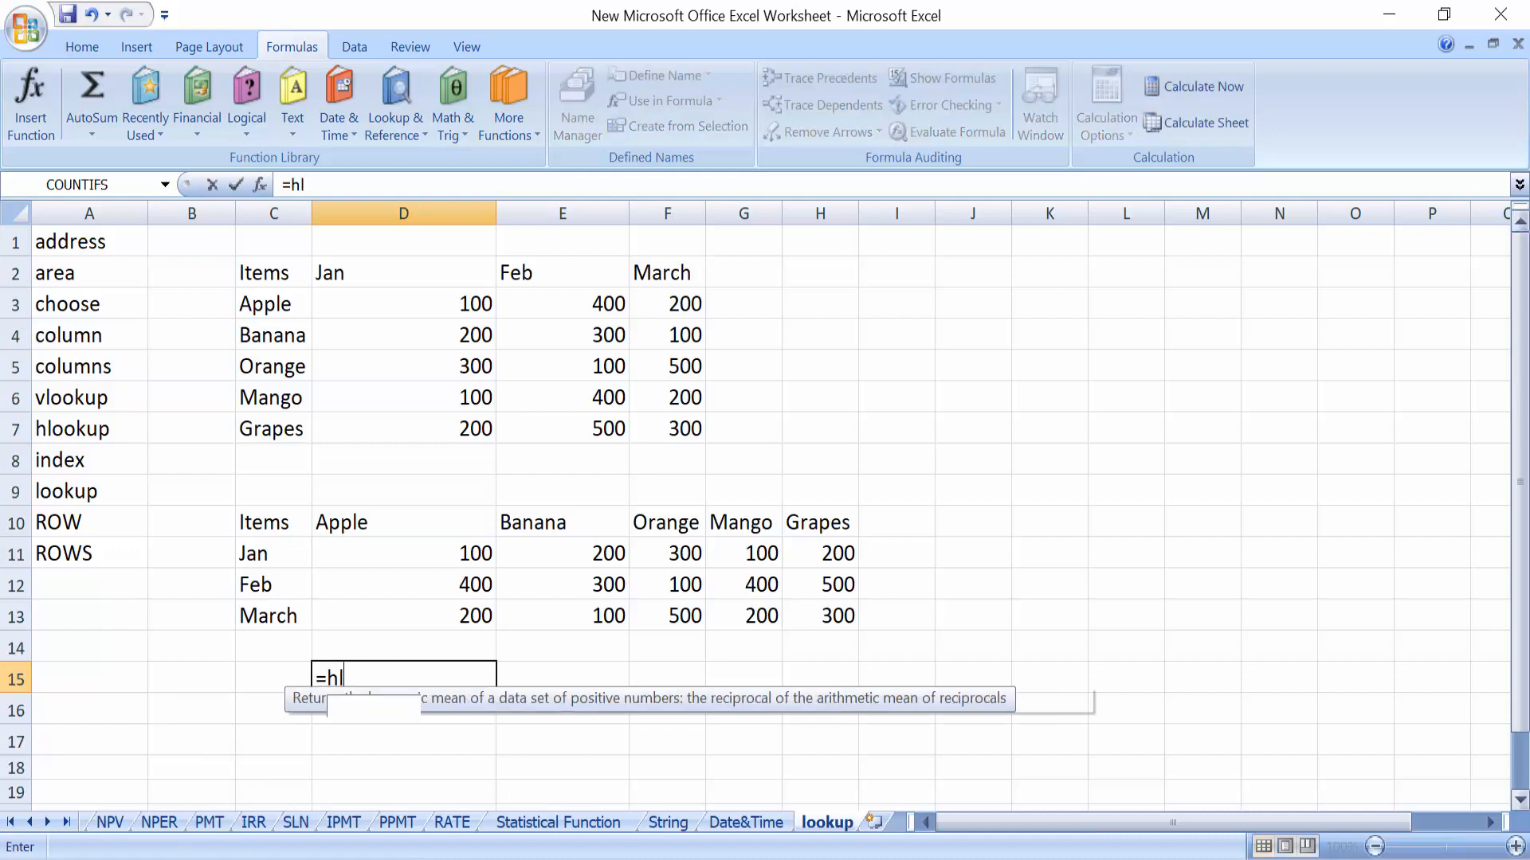
{"action": "key", "text": "Tab"}
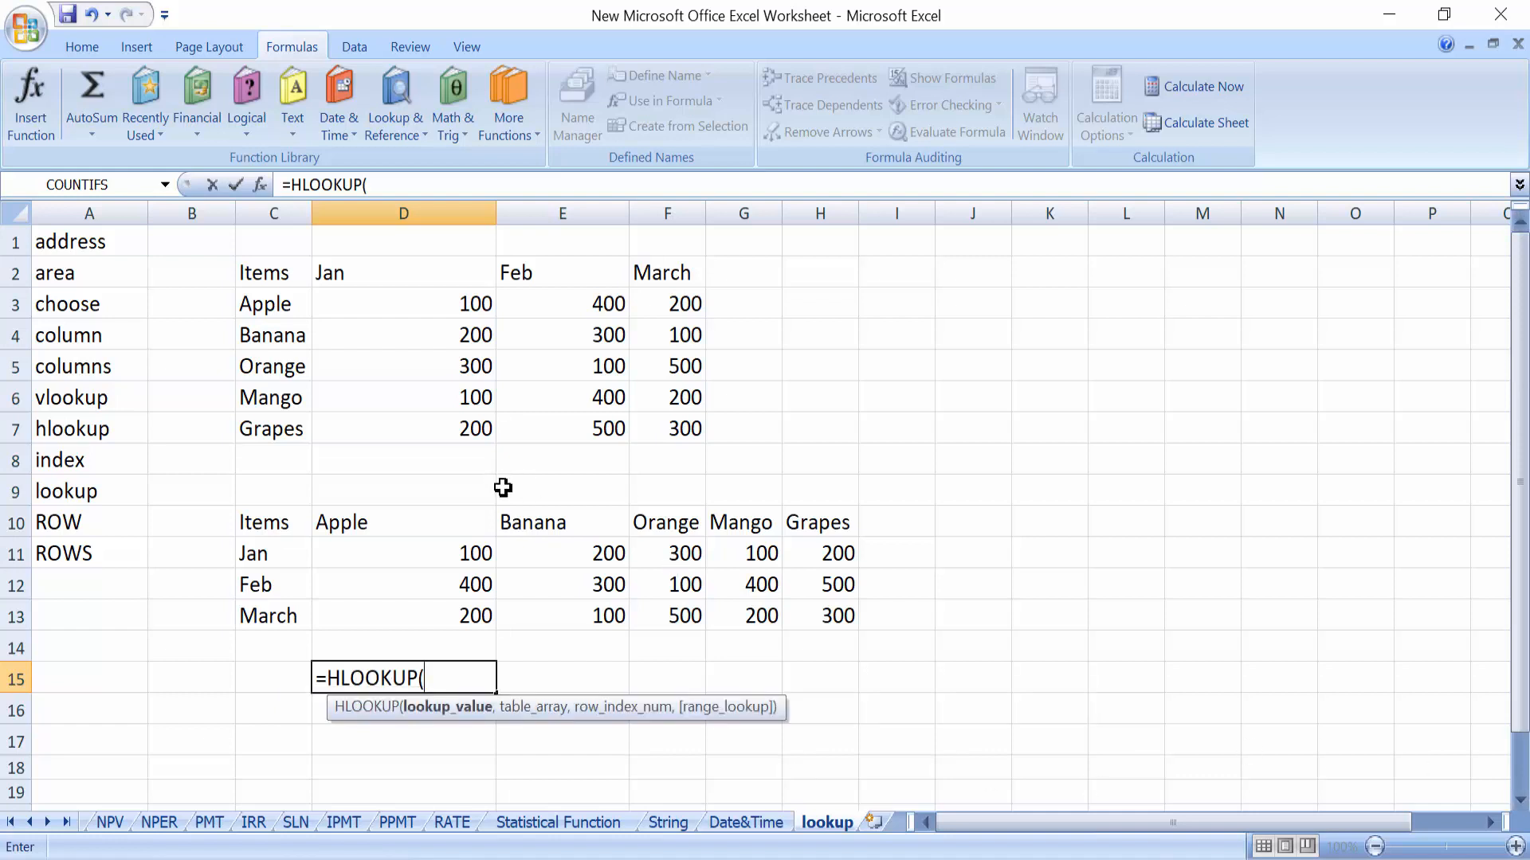
{"action": "left_click", "coordinate": [556, 526]}
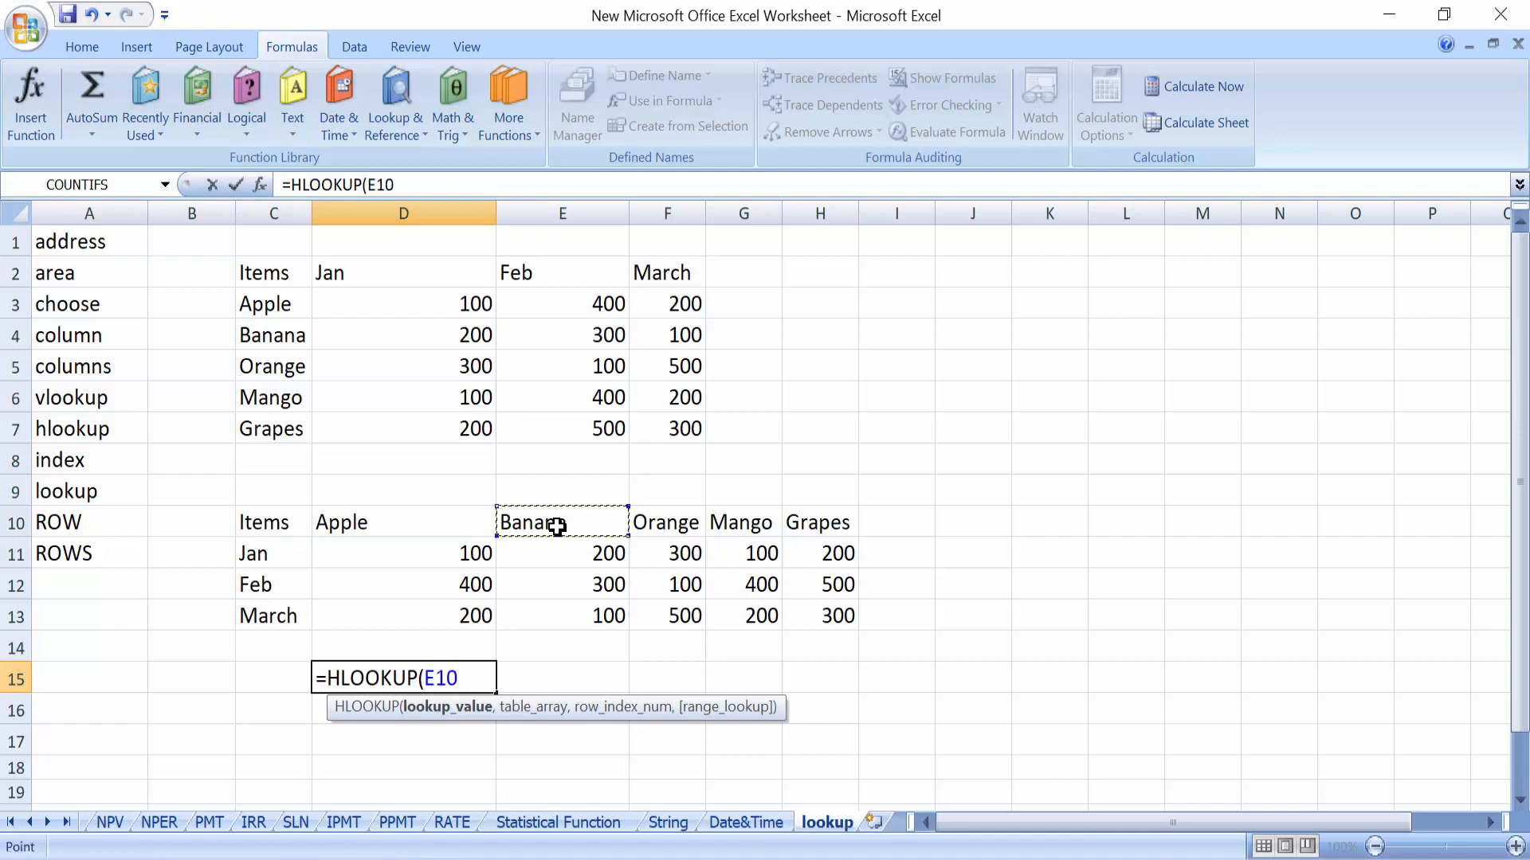
{"action": "type", "text": ","}
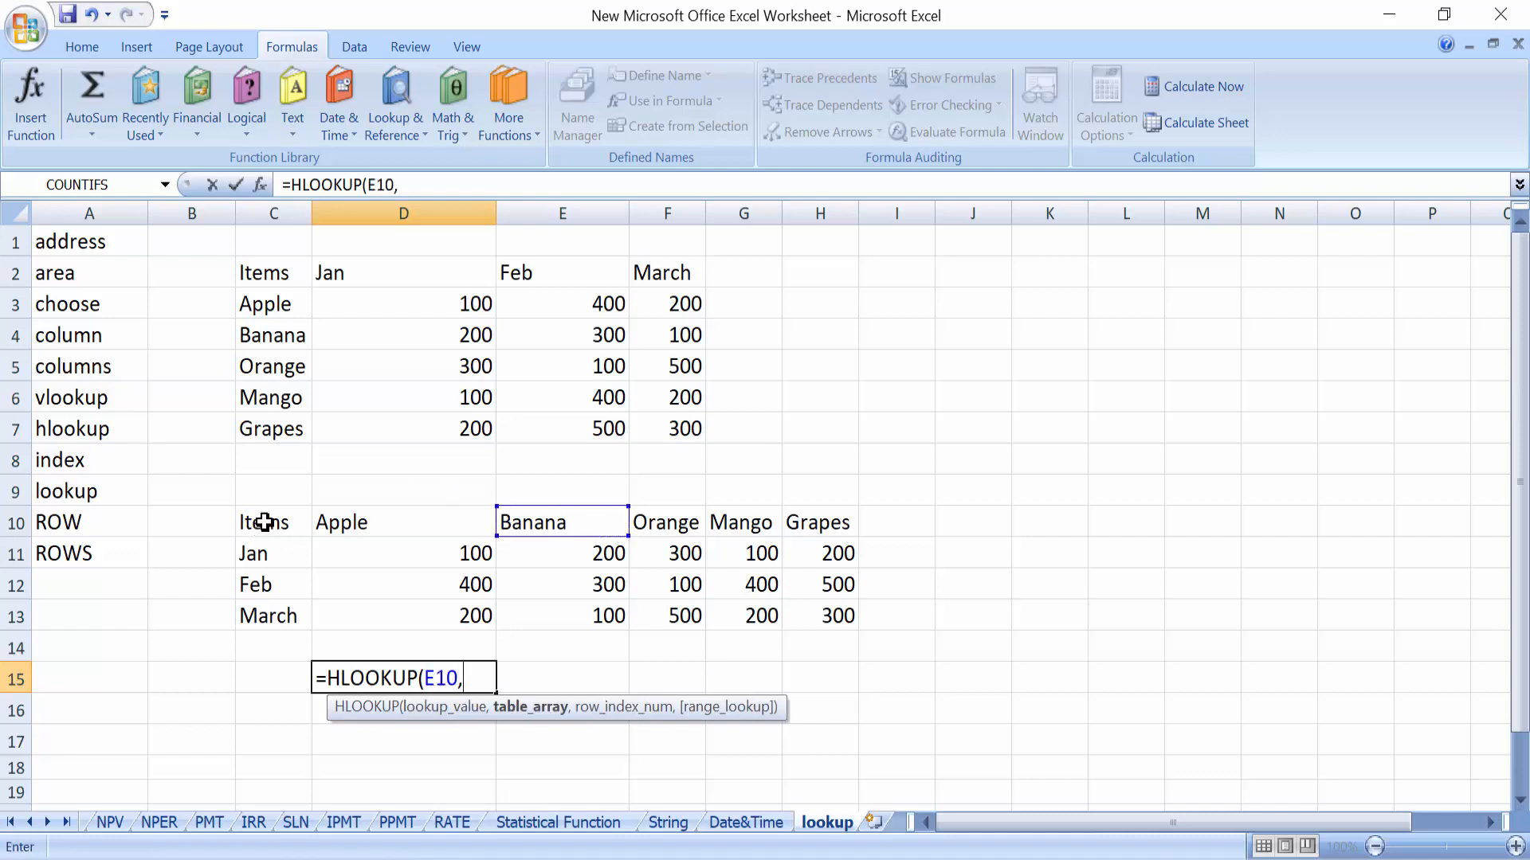
{"action": "left_click_drag", "start_coordinate": [256, 523], "coordinate": [796, 618]}
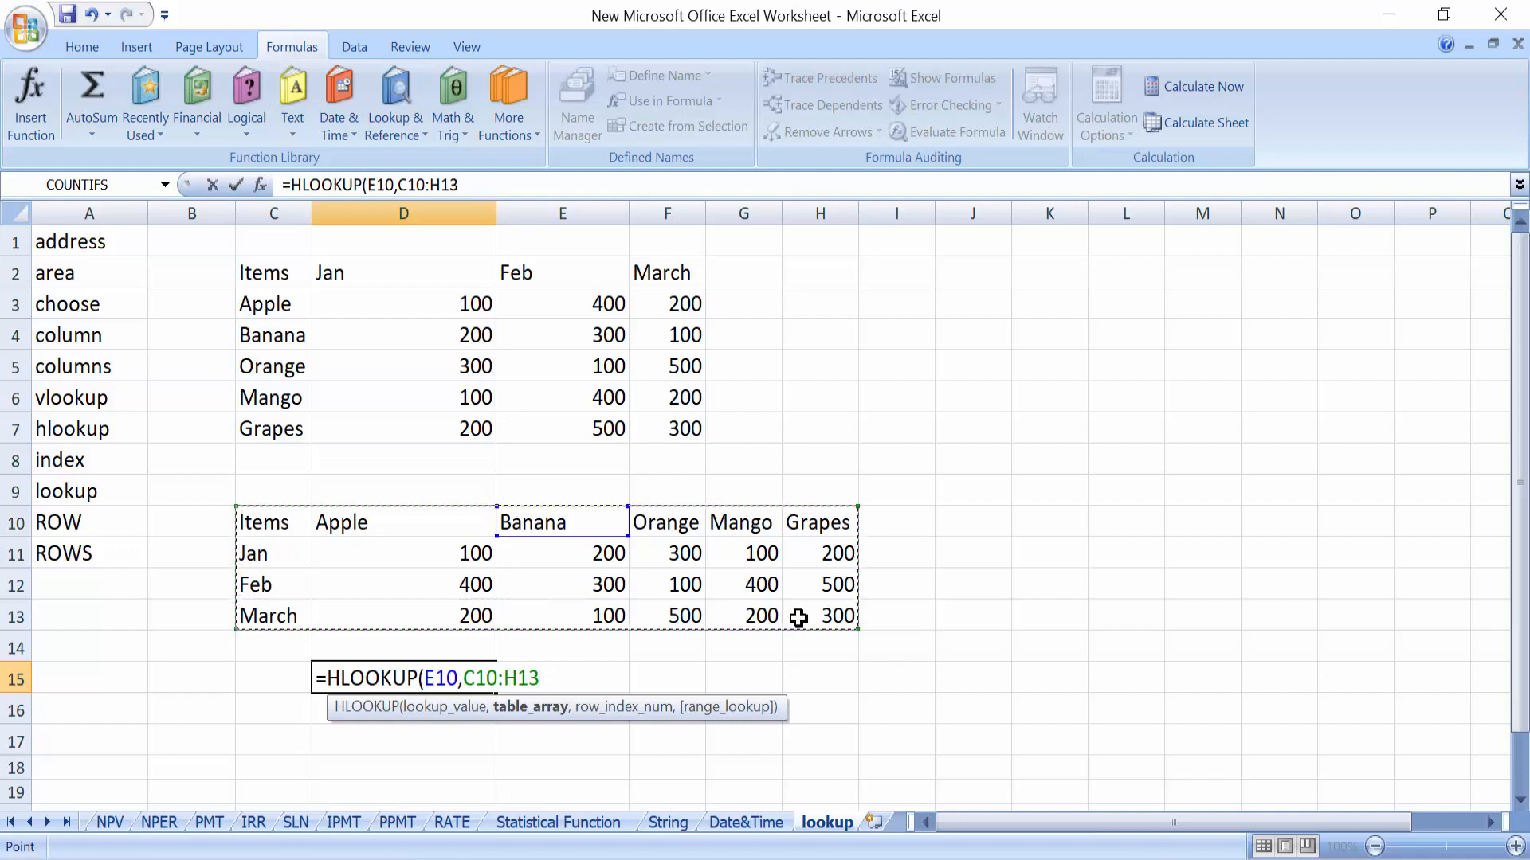
{"action": "type", "text": ","}
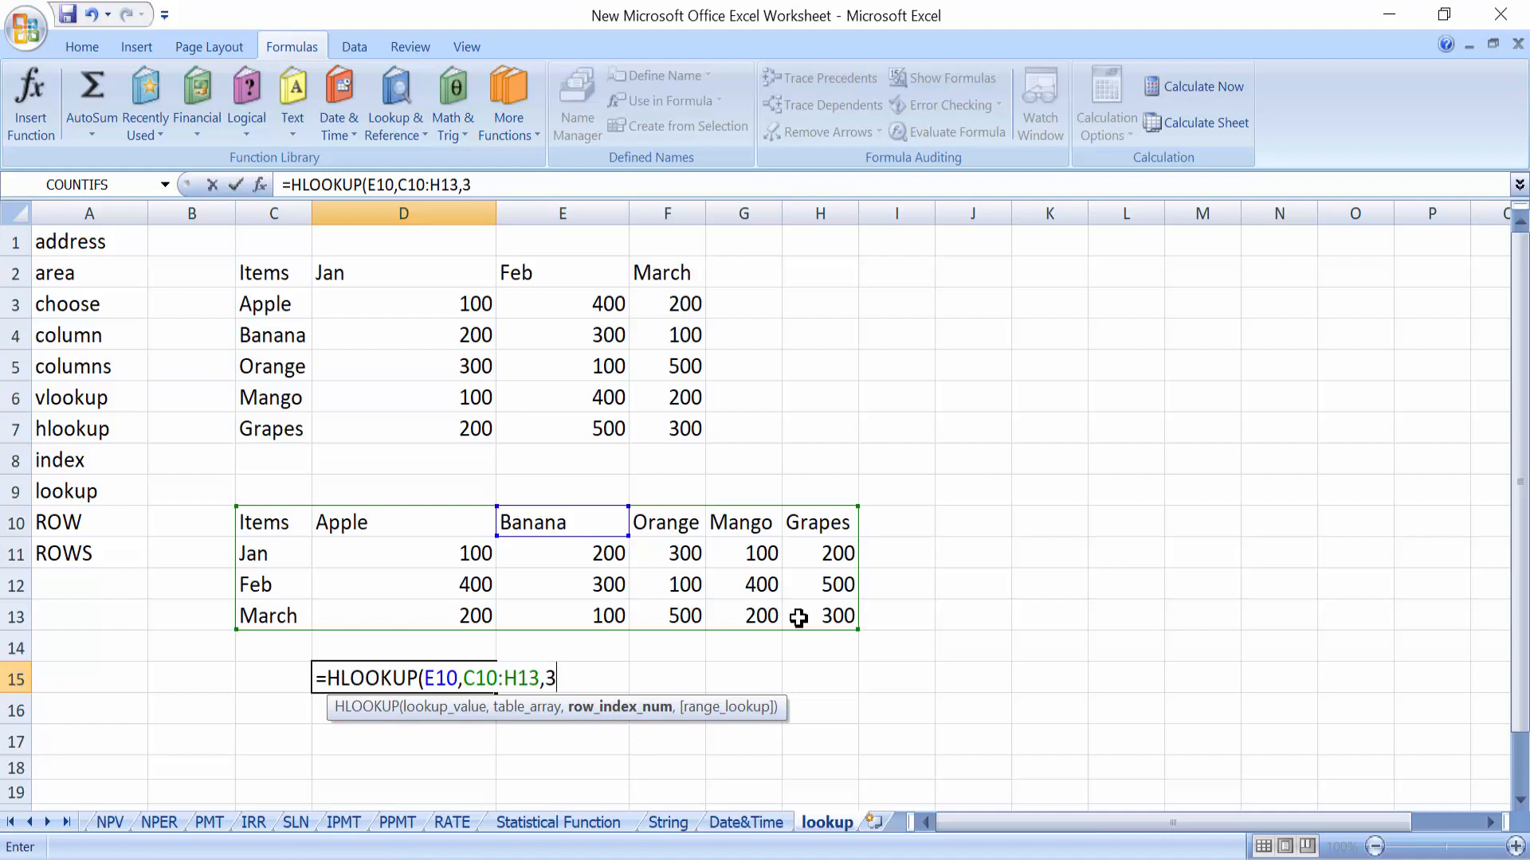
{"action": "type", "text": "3)"}
{"action": "key", "text": "Return"}
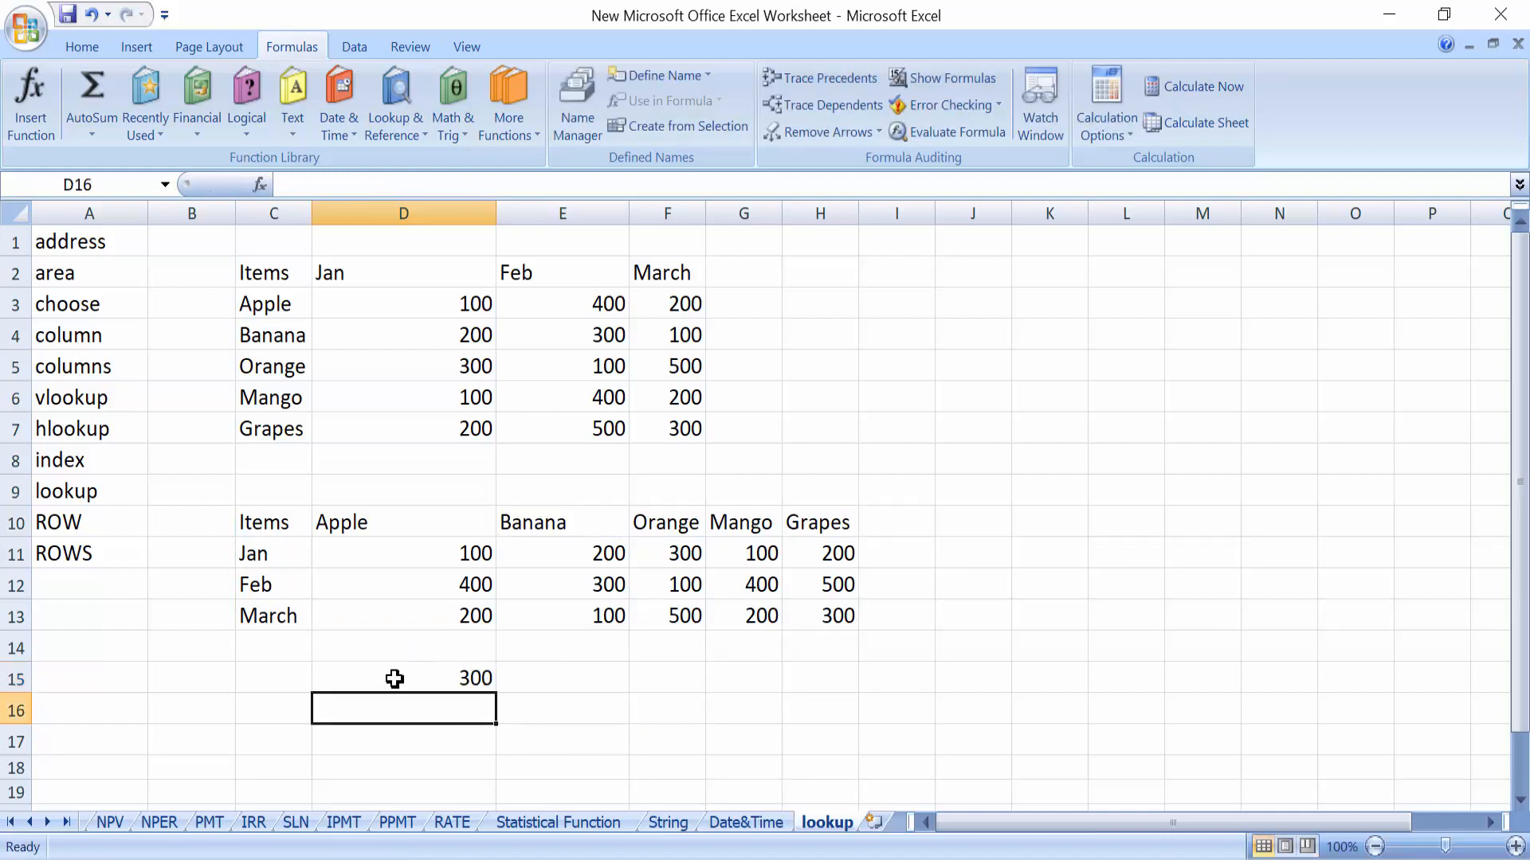
Clear the HLOOKUP formula from cell D15 and delete the transposed table by emptying the range C9:I14
{"action": "left_click", "coordinate": [419, 683]}
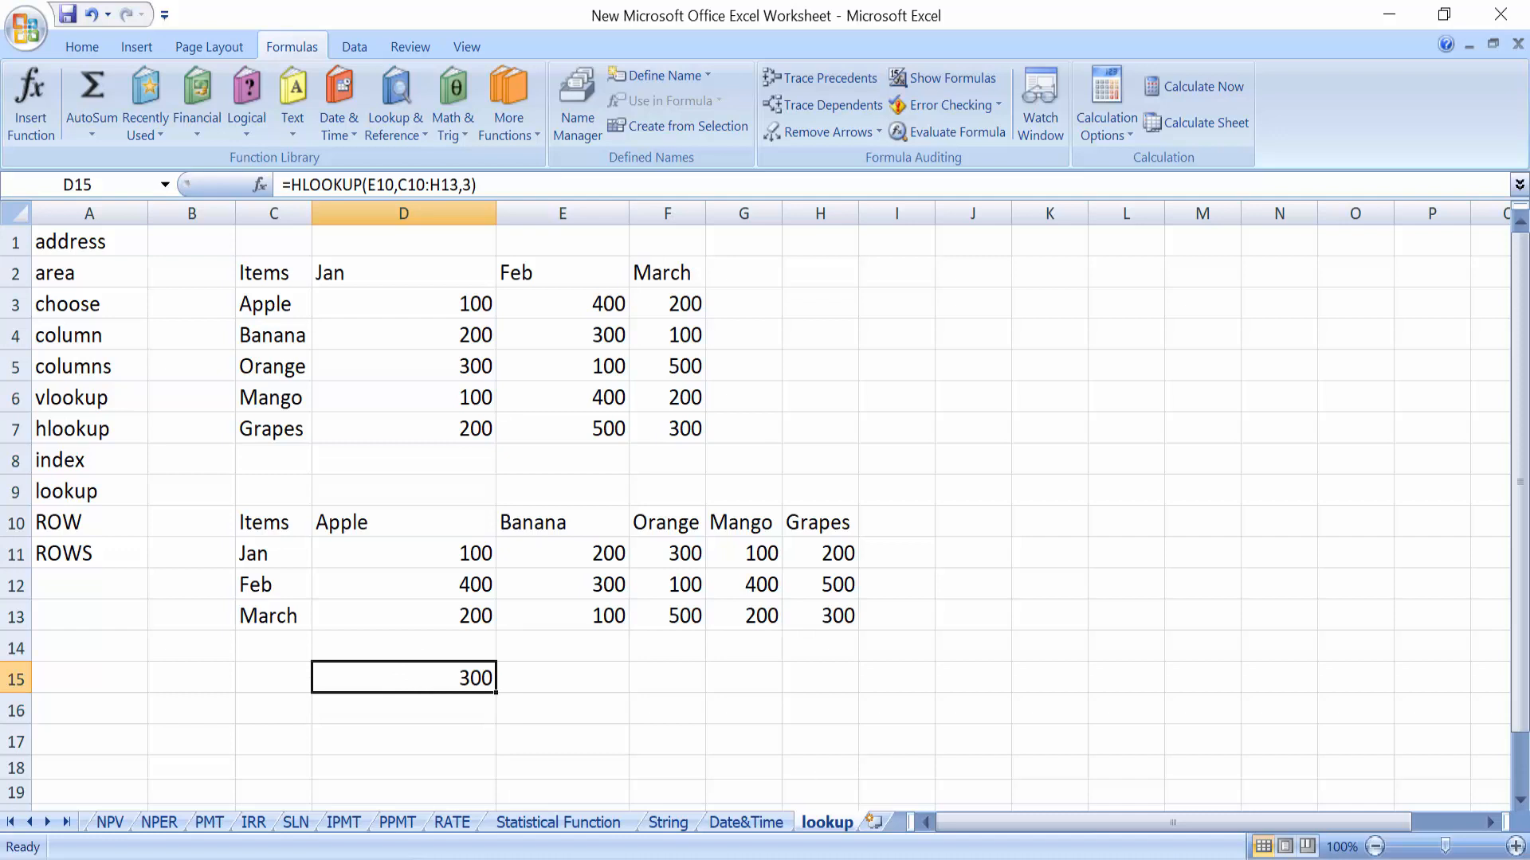
{"action": "key", "text": "Delete"}
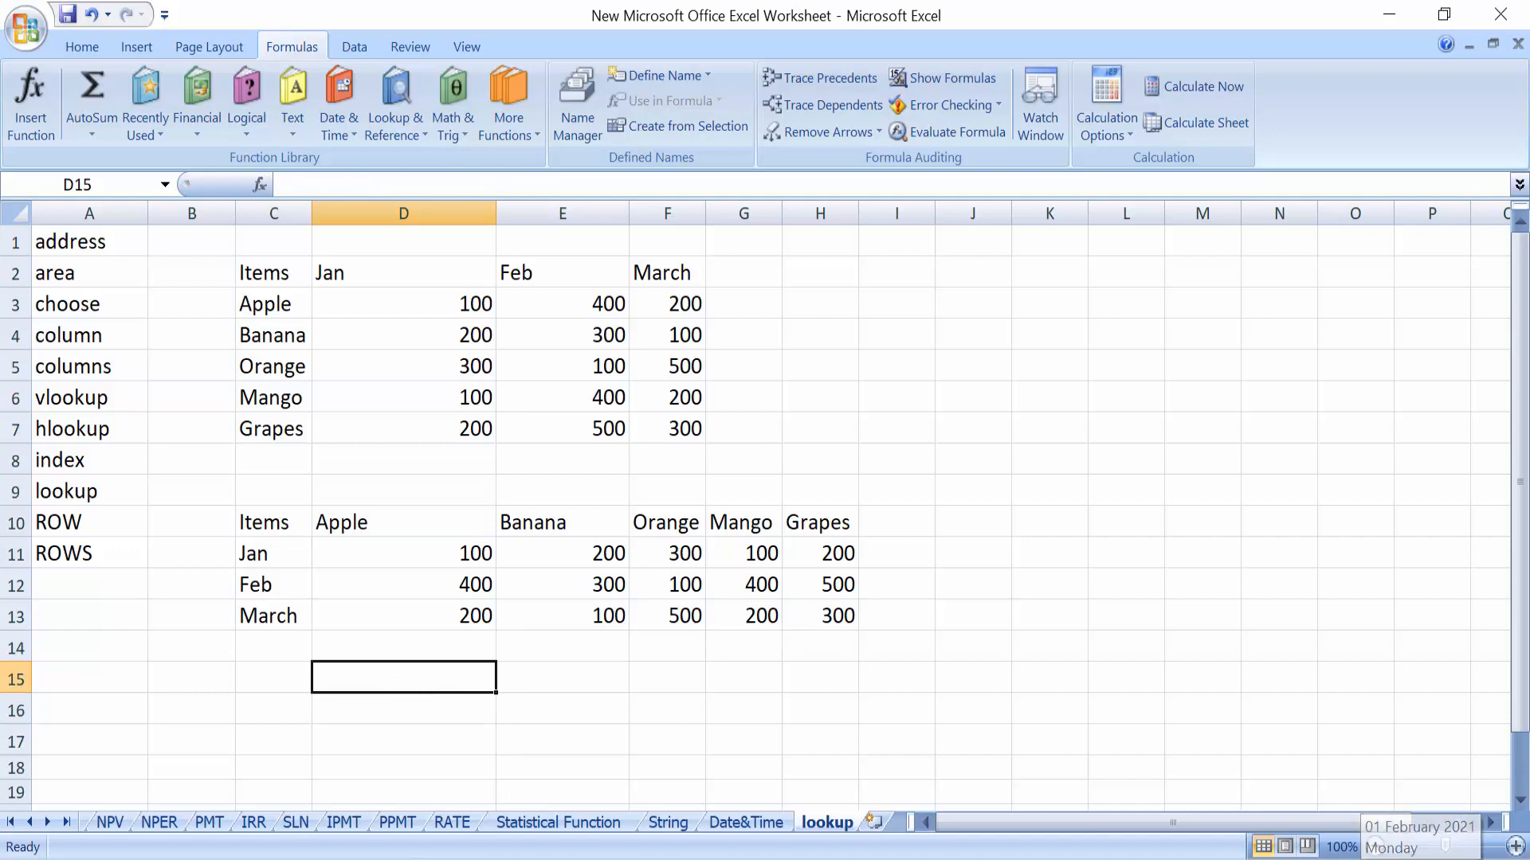
{"action": "left_click", "coordinate": [260, 493]}
{"action": "left_click_drag", "start_coordinate": [260, 493], "coordinate": [888, 650]}
{"action": "key", "text": "Delete"}
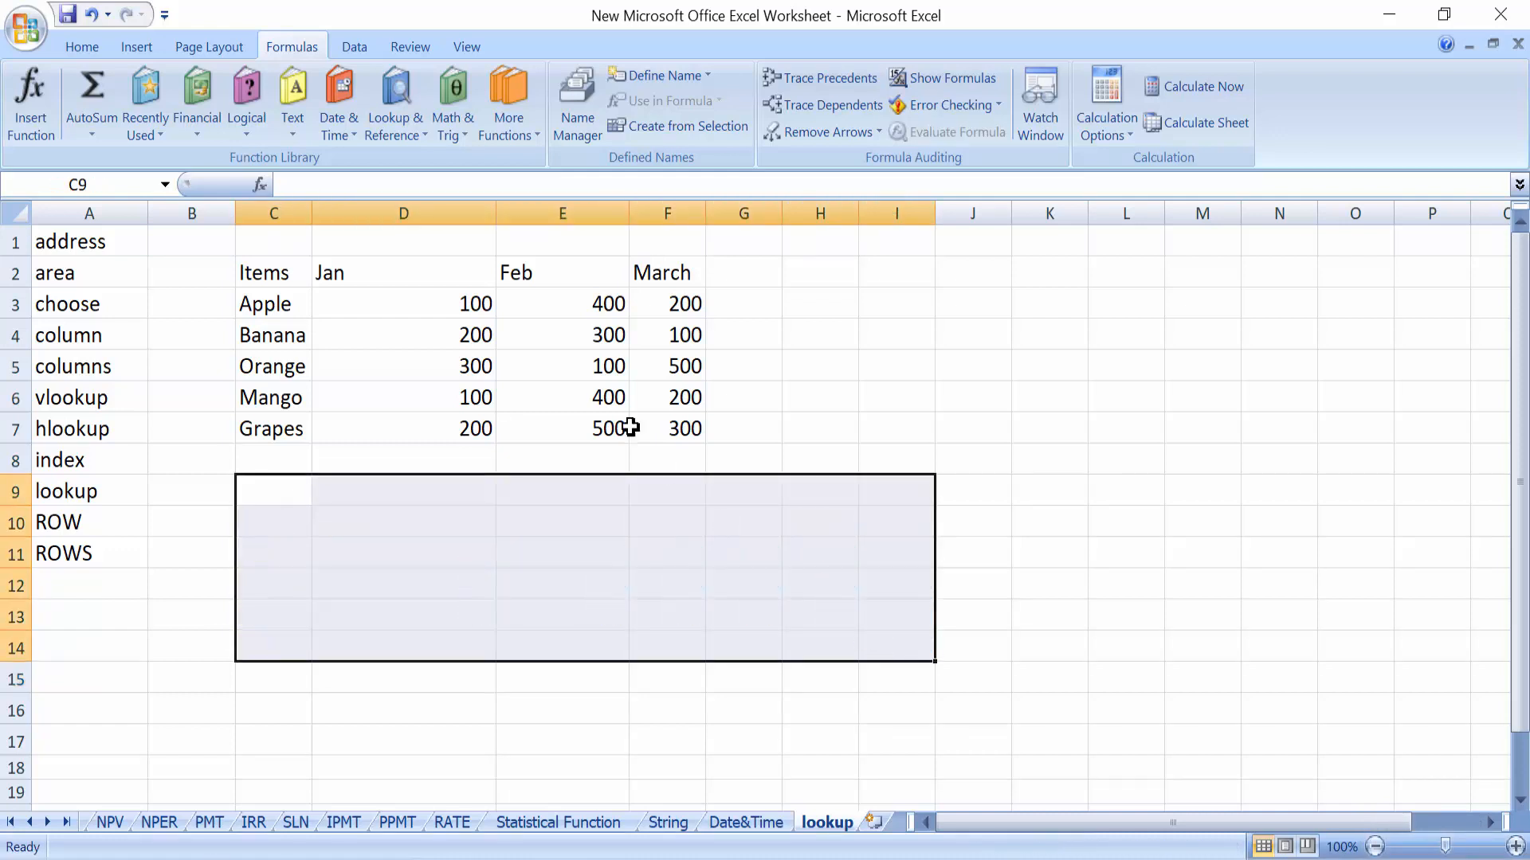
{"action": "left_click", "coordinate": [801, 437]}
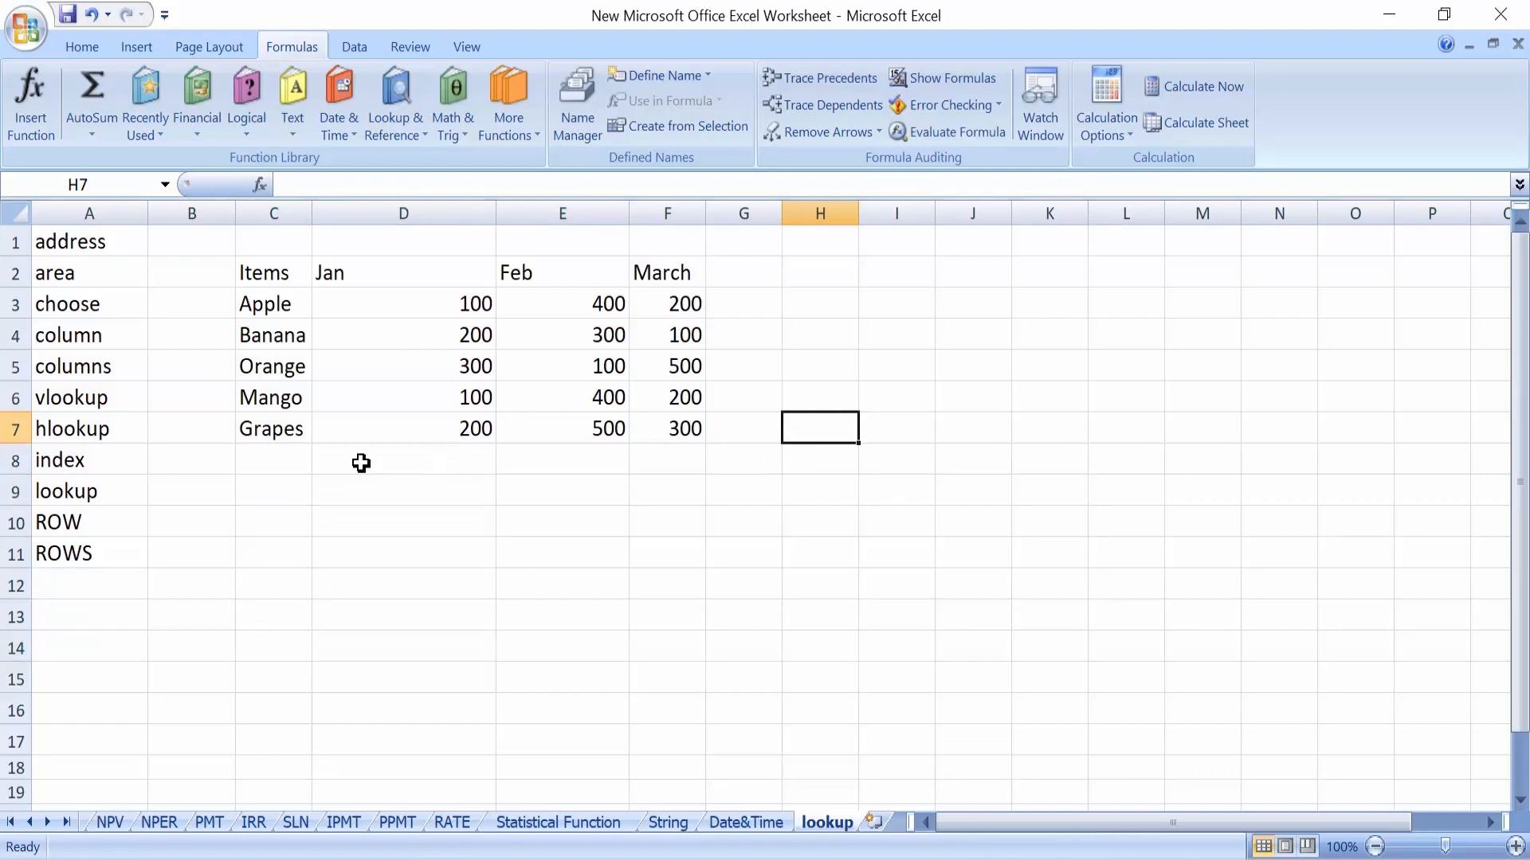
Label cell C8 Total and sum the Jan values with =SUM(D3:D7) in cell D8
{"action": "left_click", "coordinate": [280, 459]}
{"action": "type", "text": "Total"}
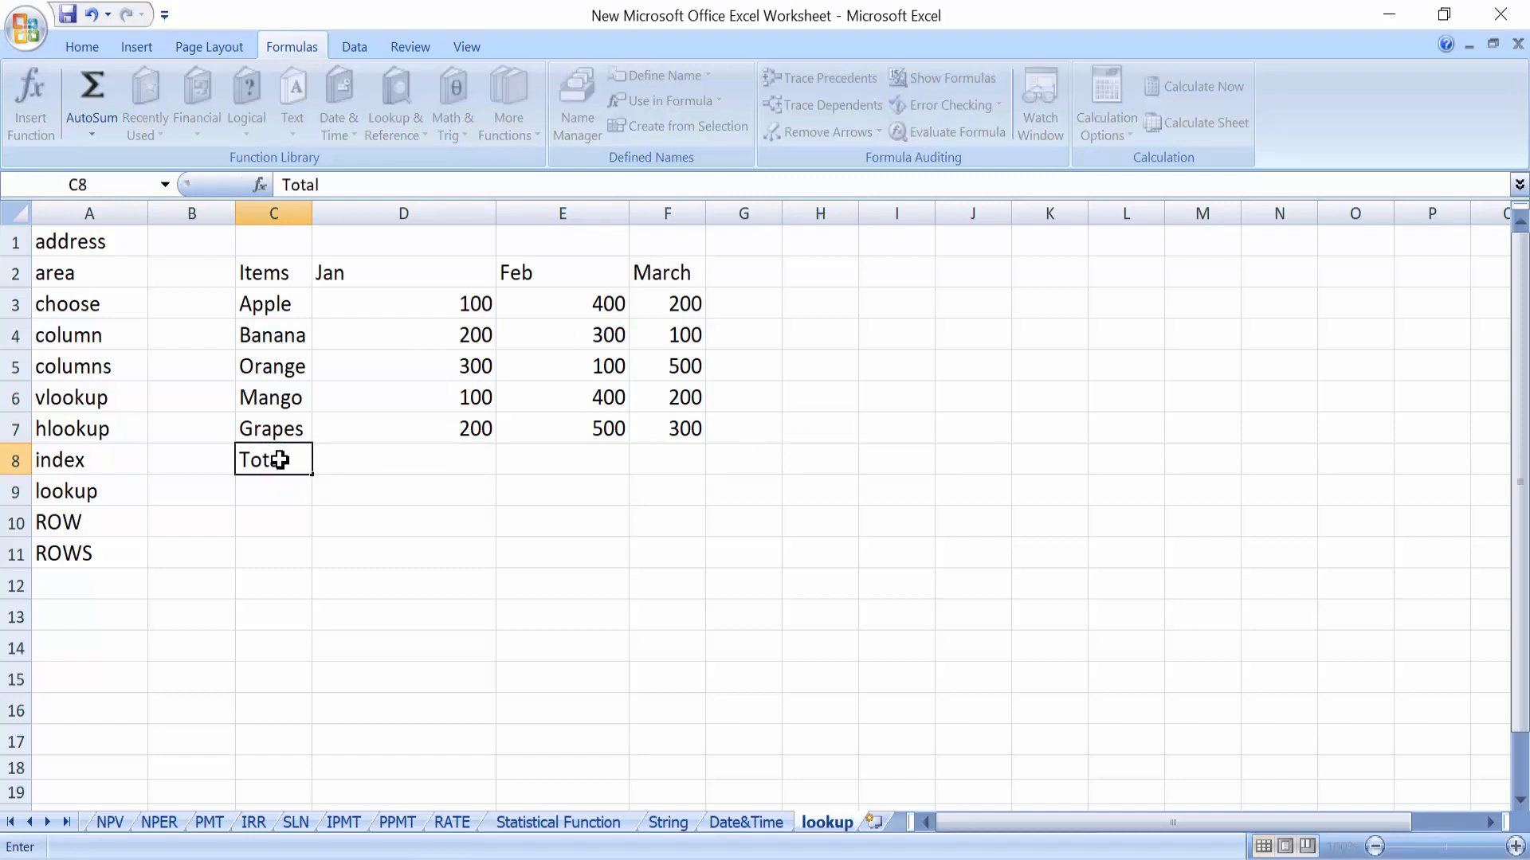
{"action": "key", "text": "Tab"}
{"action": "type", "text": "="}
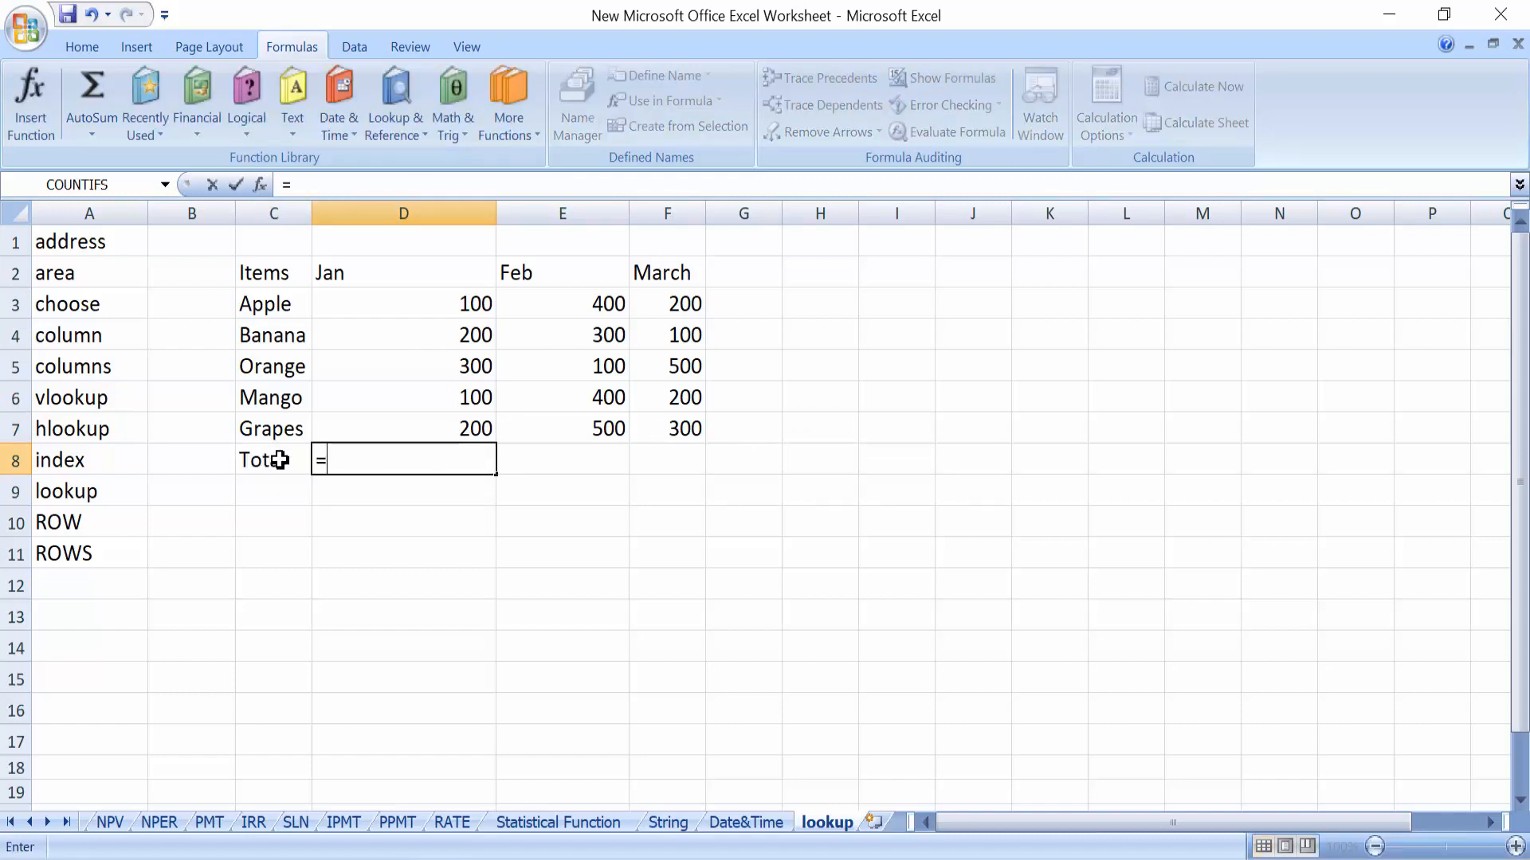
{"action": "type", "text": "sum"}
{"action": "key", "text": "Tab"}
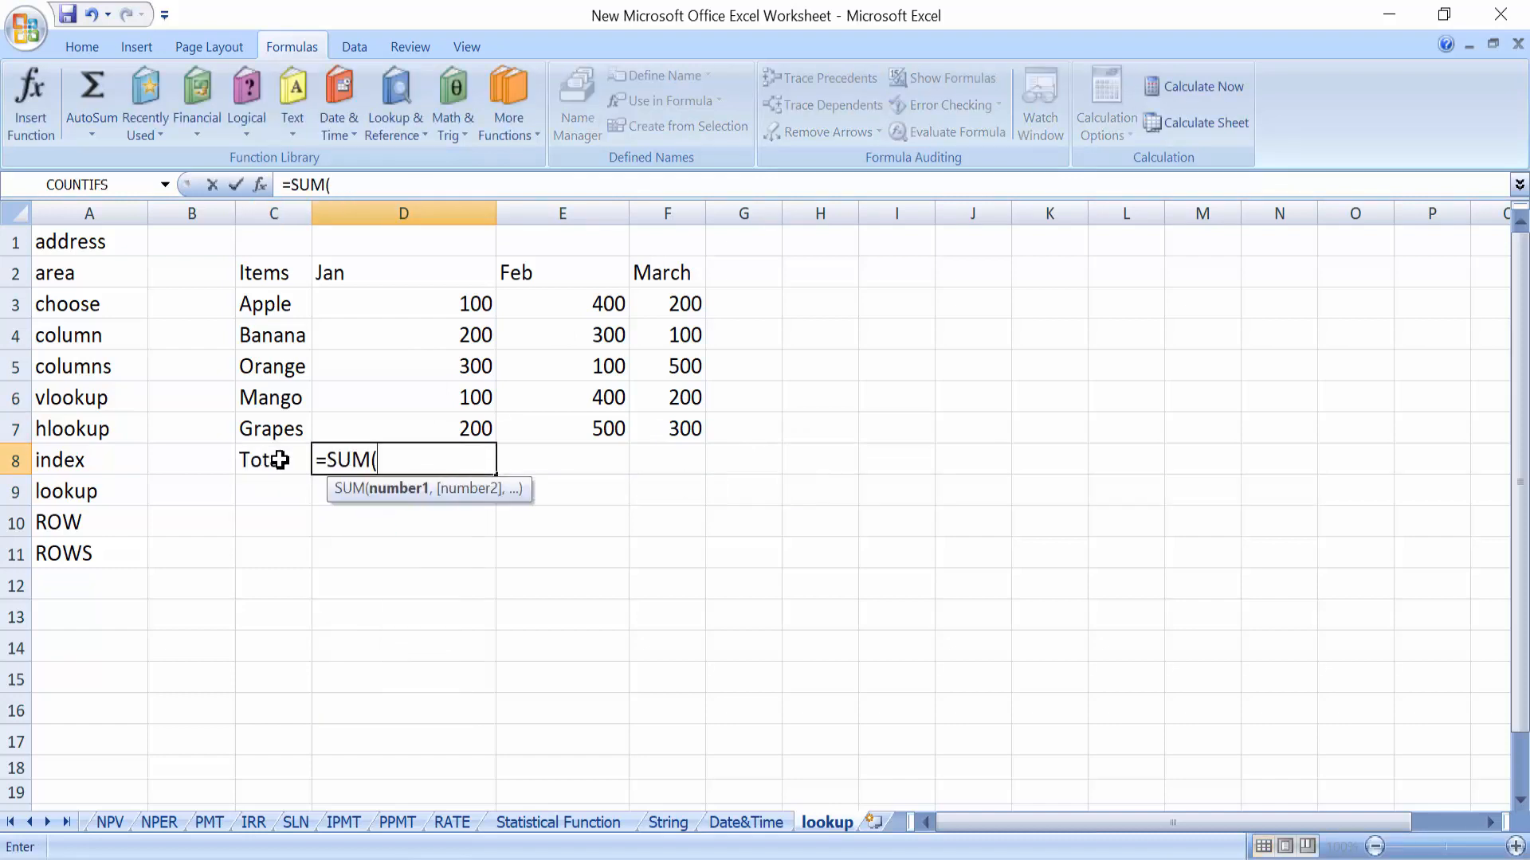
{"action": "left_click_drag", "start_coordinate": [443, 305], "coordinate": [454, 427]}
{"action": "type", "text": ")"}
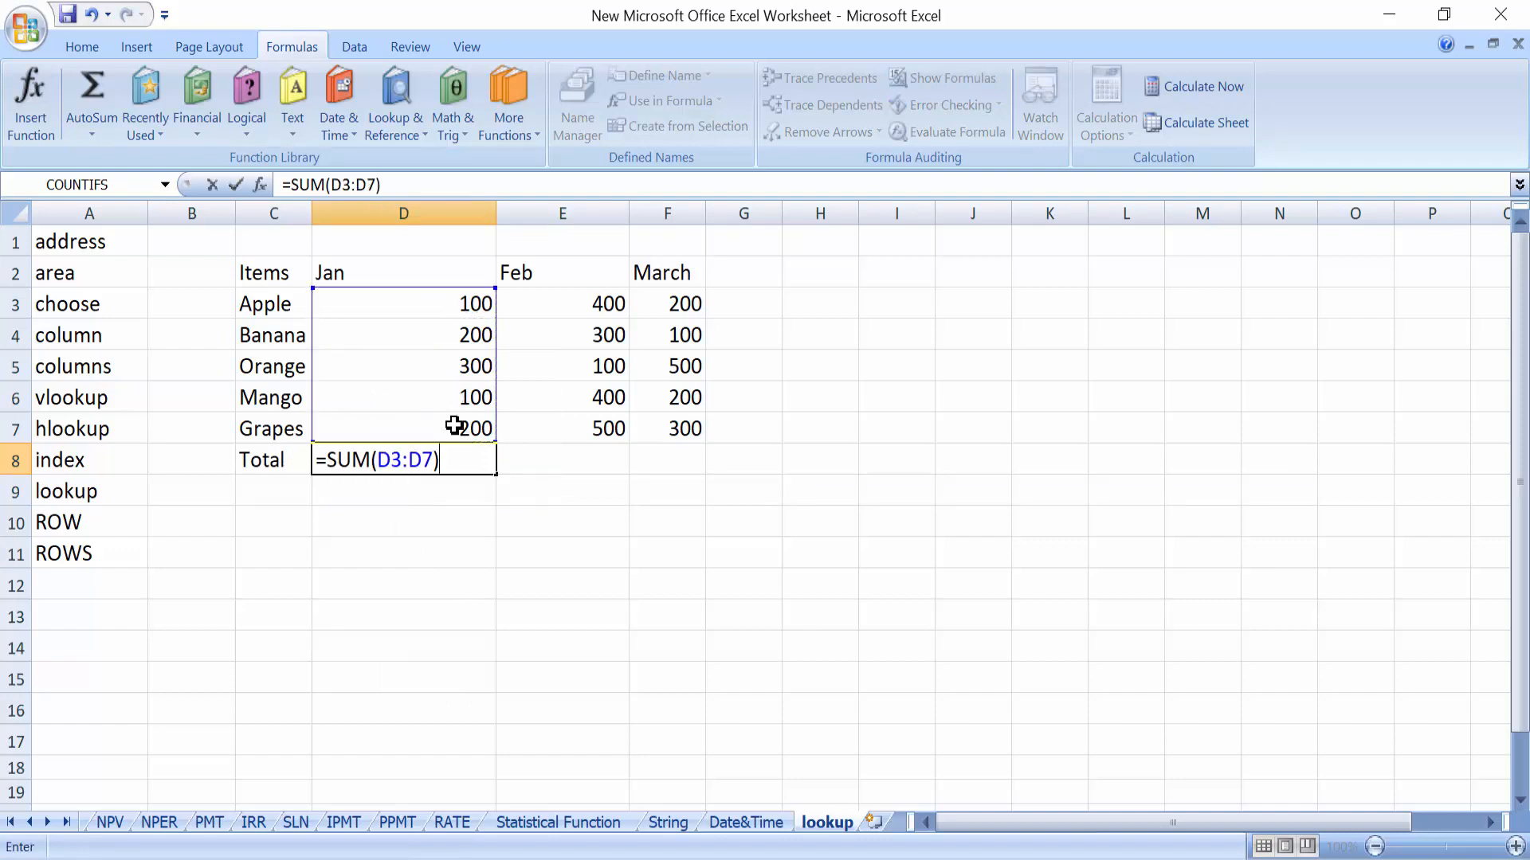
{"action": "key", "text": "Return"}
Sum the Feb values with =SUM(E3:E7) in cell E8
{"action": "left_click", "coordinate": [550, 461]}
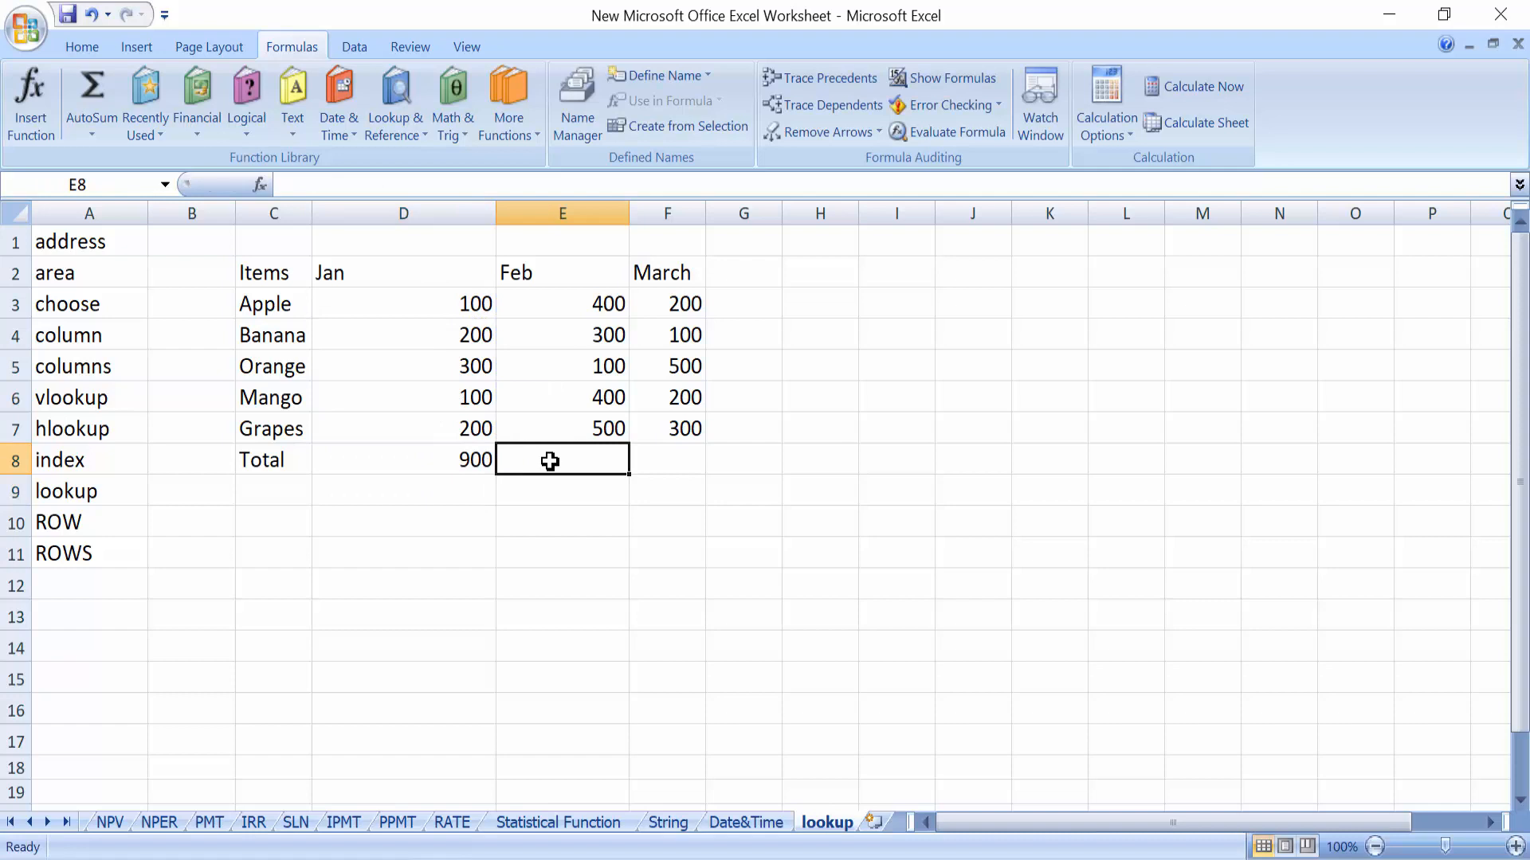
{"action": "type", "text": "=sum"}
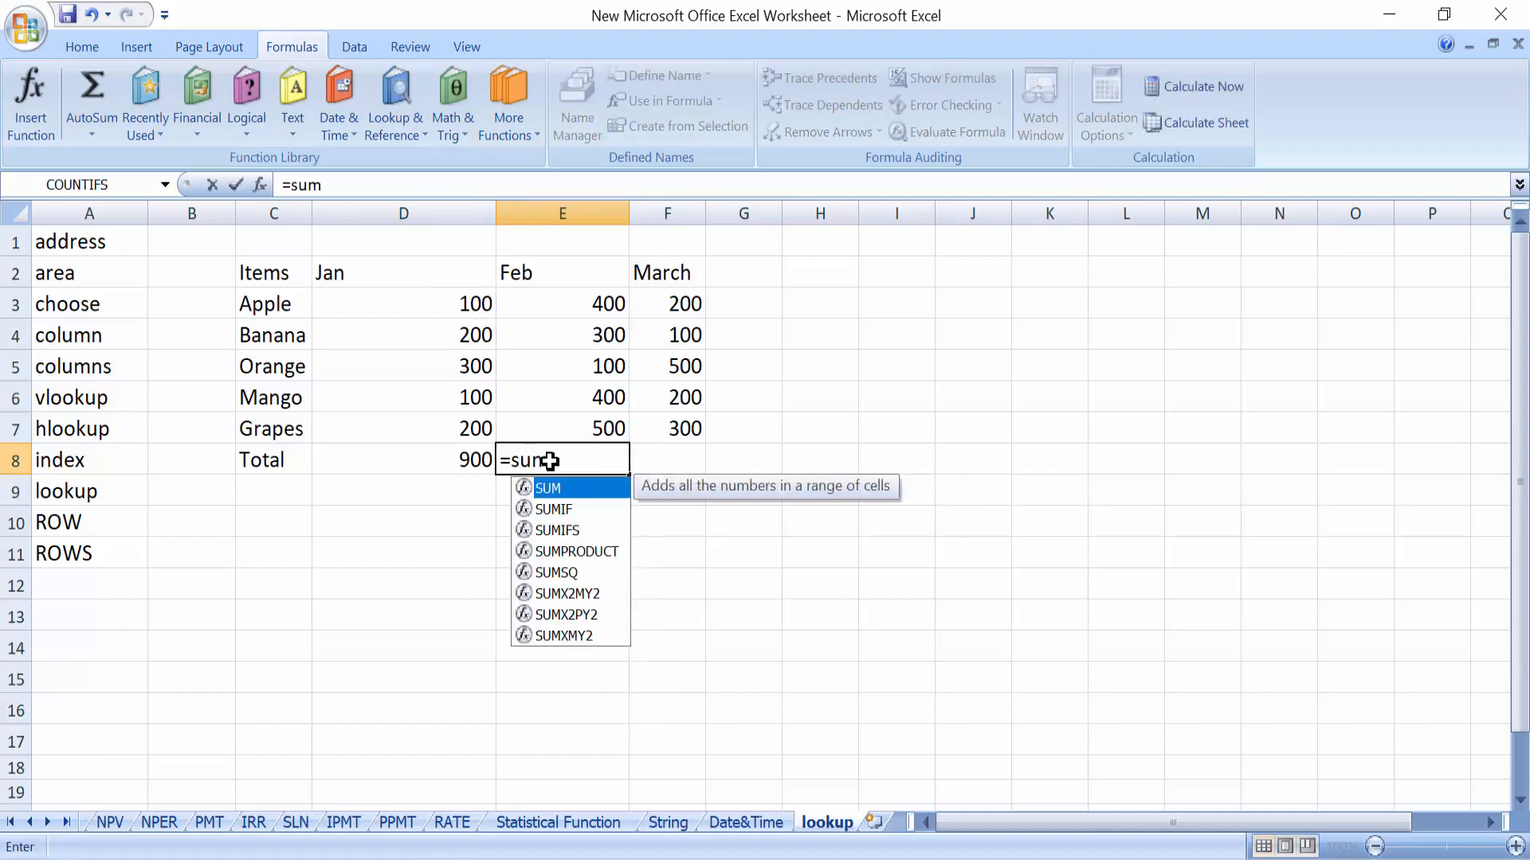
{"action": "key", "text": "Tab"}
{"action": "left_click_drag", "start_coordinate": [604, 301], "coordinate": [604, 419]}
{"action": "type", "text": ")"}
{"action": "key", "text": "Return"}
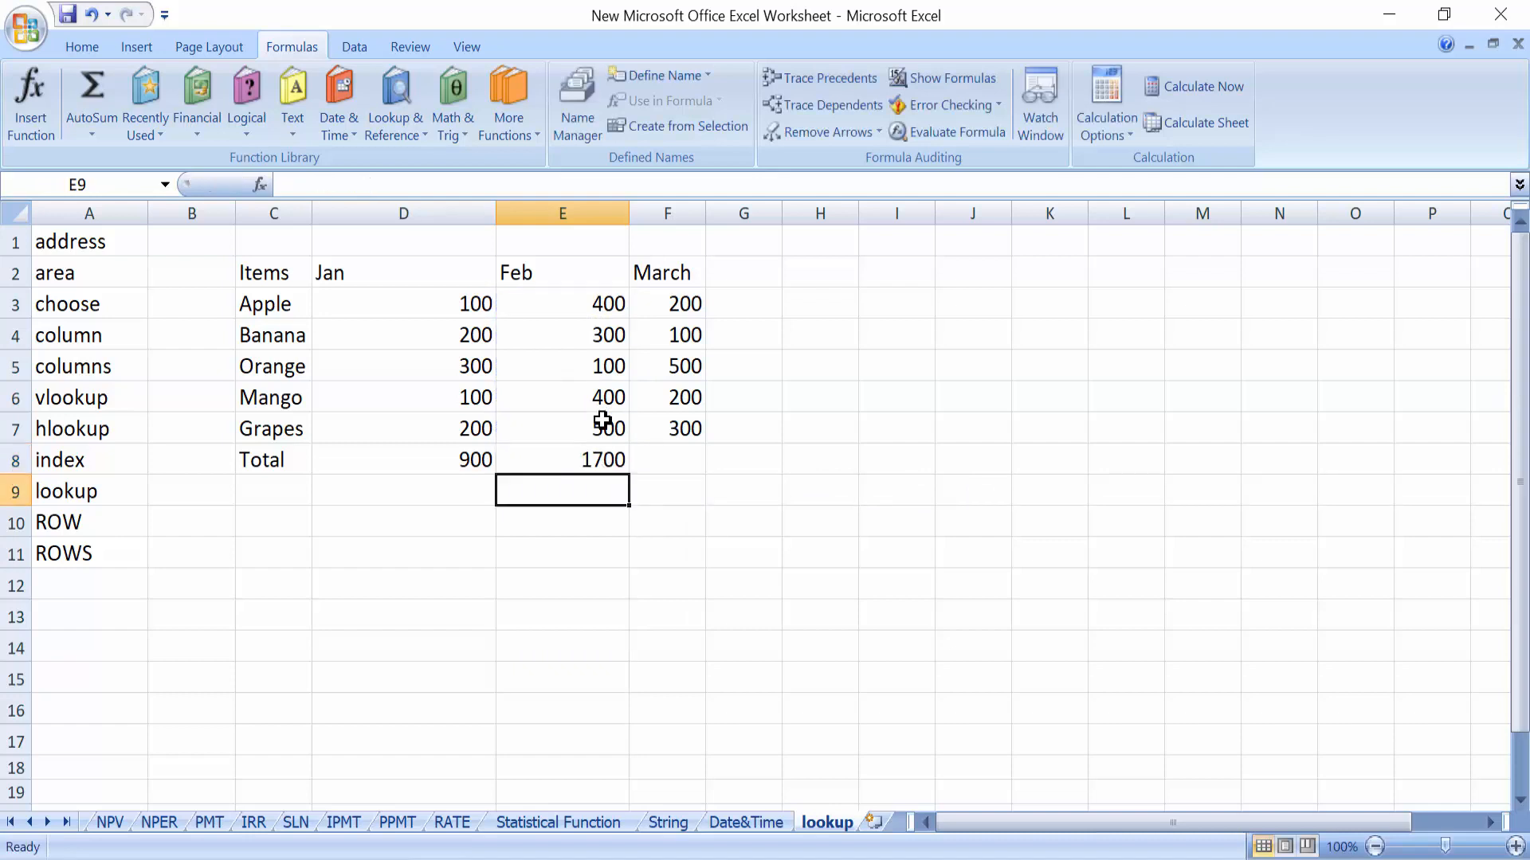
Widen column F and sum the March values with =SUM(F3:F7) in cell F8
{"action": "left_click_drag", "start_coordinate": [706, 213], "coordinate": [791, 213]}
{"action": "left_click", "coordinate": [683, 458]}
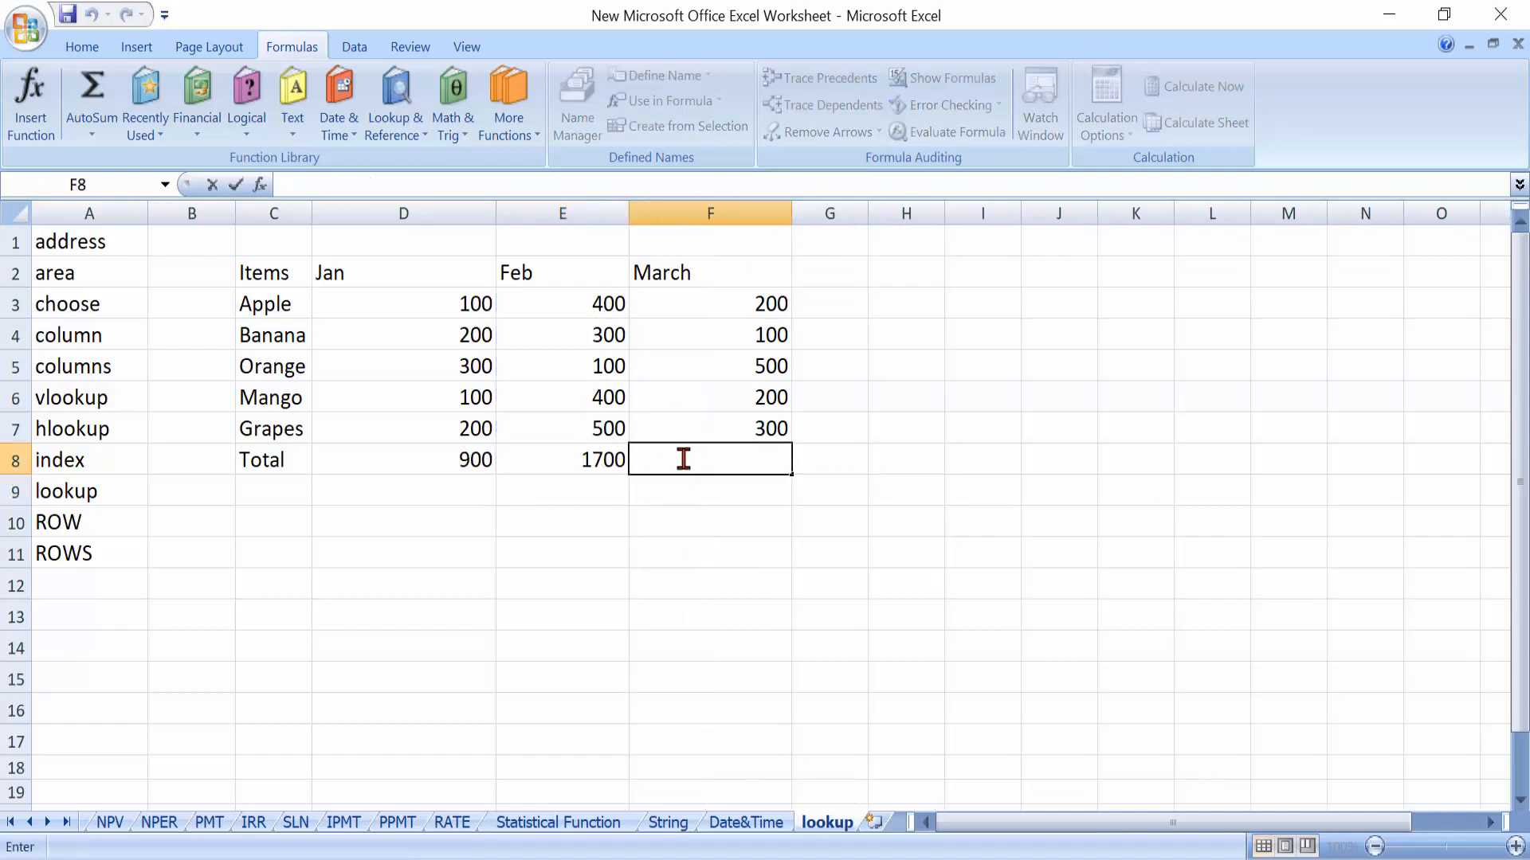
{"action": "type", "text": "=SUM("}
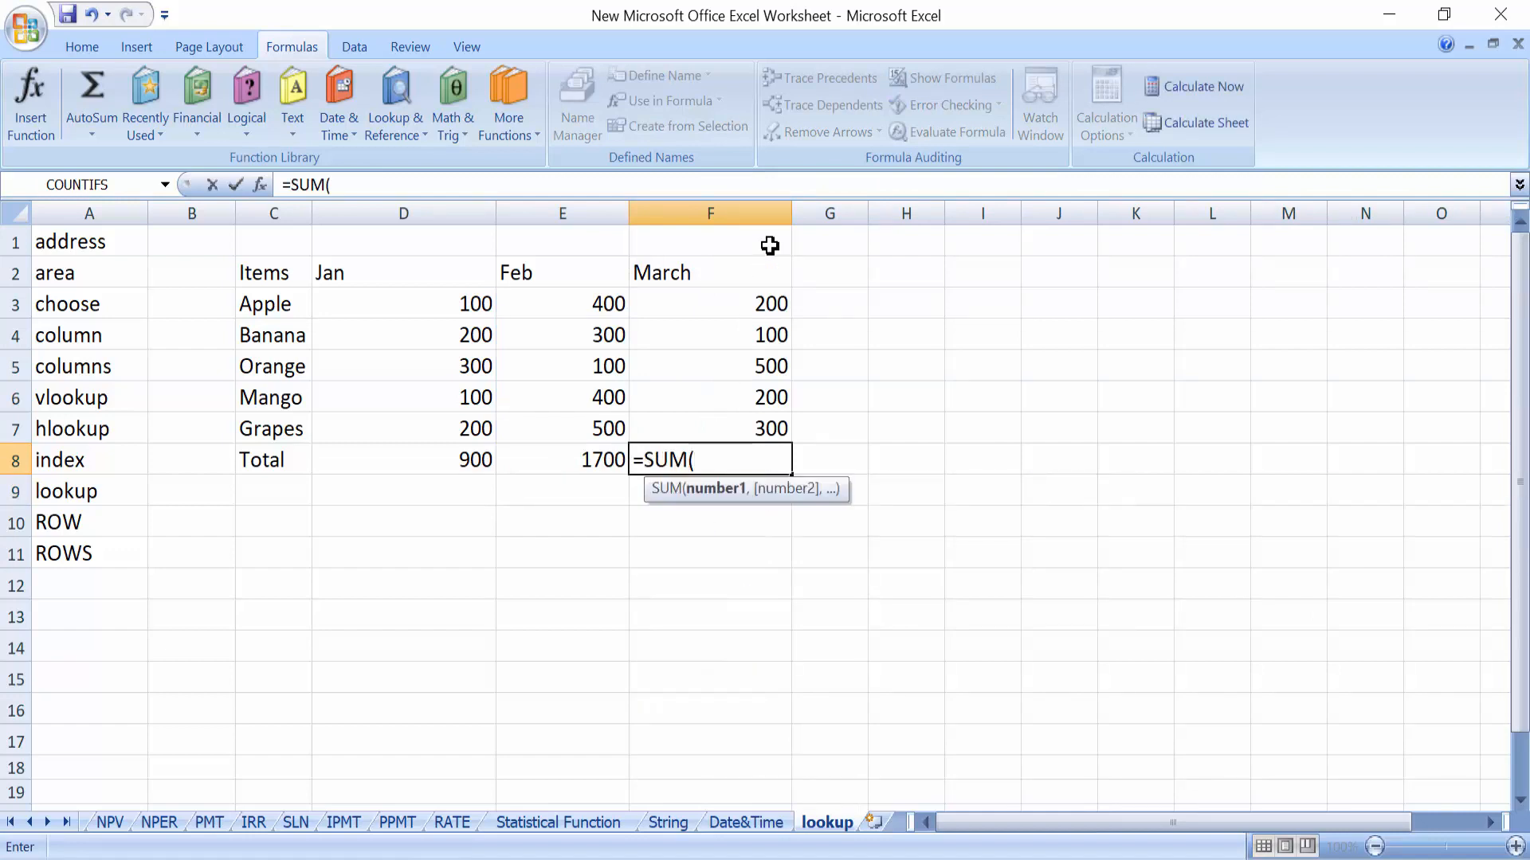
{"action": "left_click", "coordinate": [750, 307]}
{"action": "left_click_drag", "start_coordinate": [750, 306], "coordinate": [738, 437]}
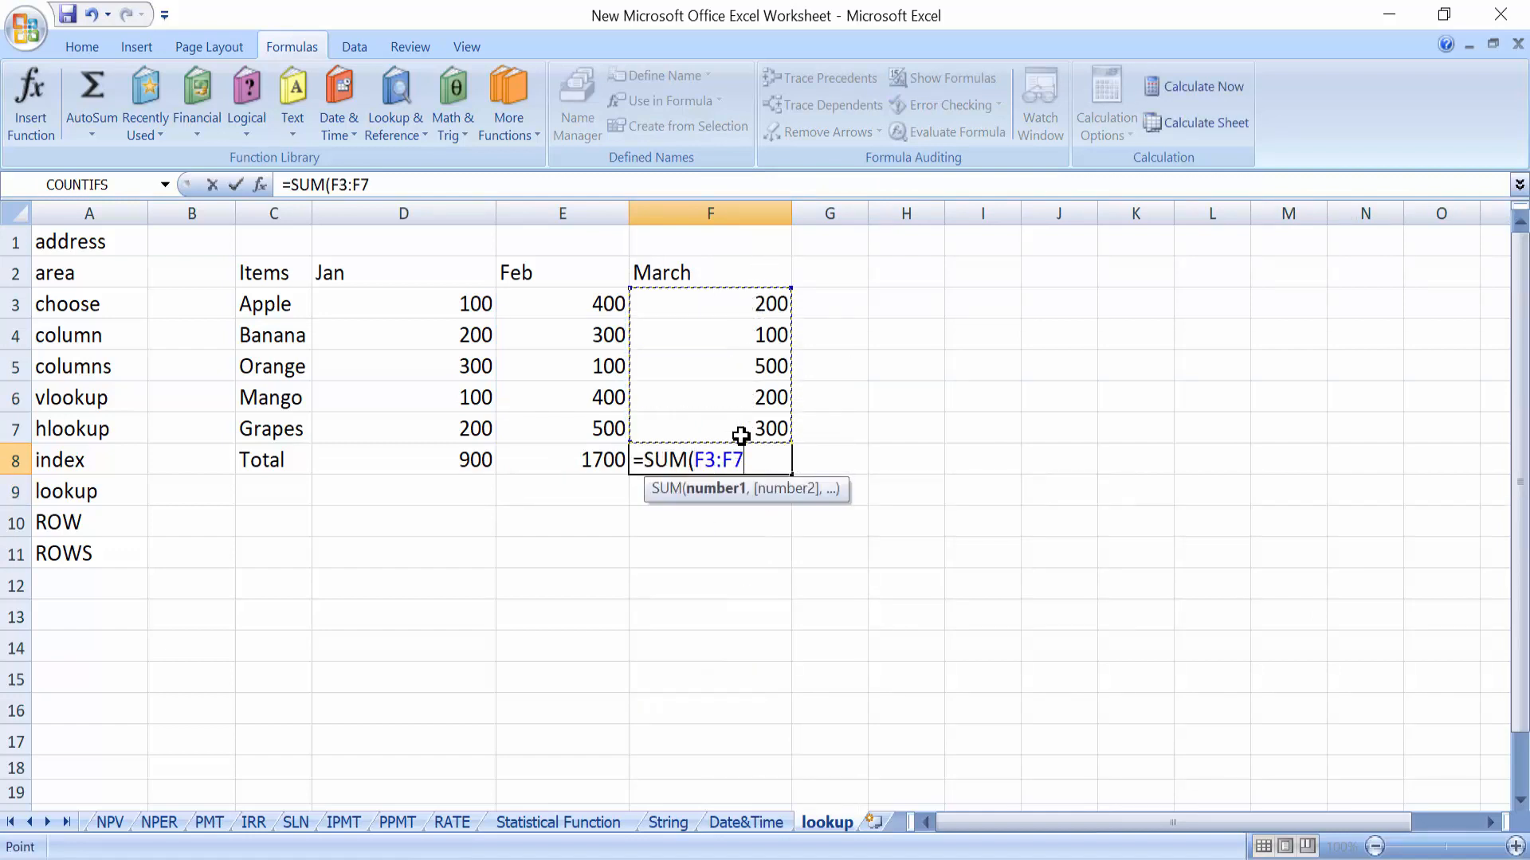
{"action": "type", "text": ")"}
{"action": "key", "text": "Return"}
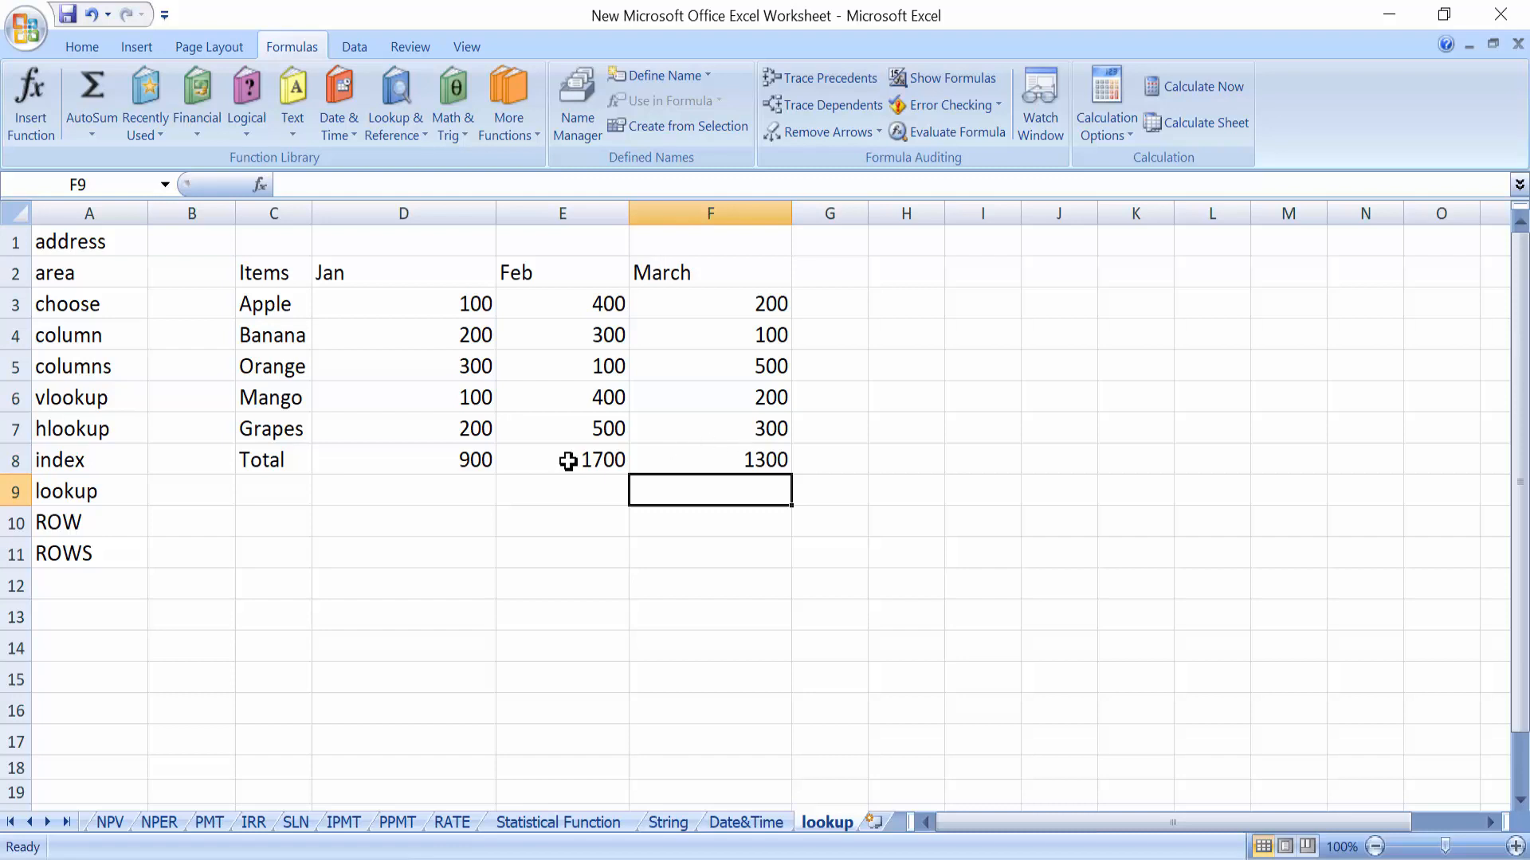
Highlight the Total row C8:F8 with a yellow fill
{"action": "left_click_drag", "start_coordinate": [279, 456], "coordinate": [742, 455]}
{"action": "left_click", "coordinate": [80, 48]}
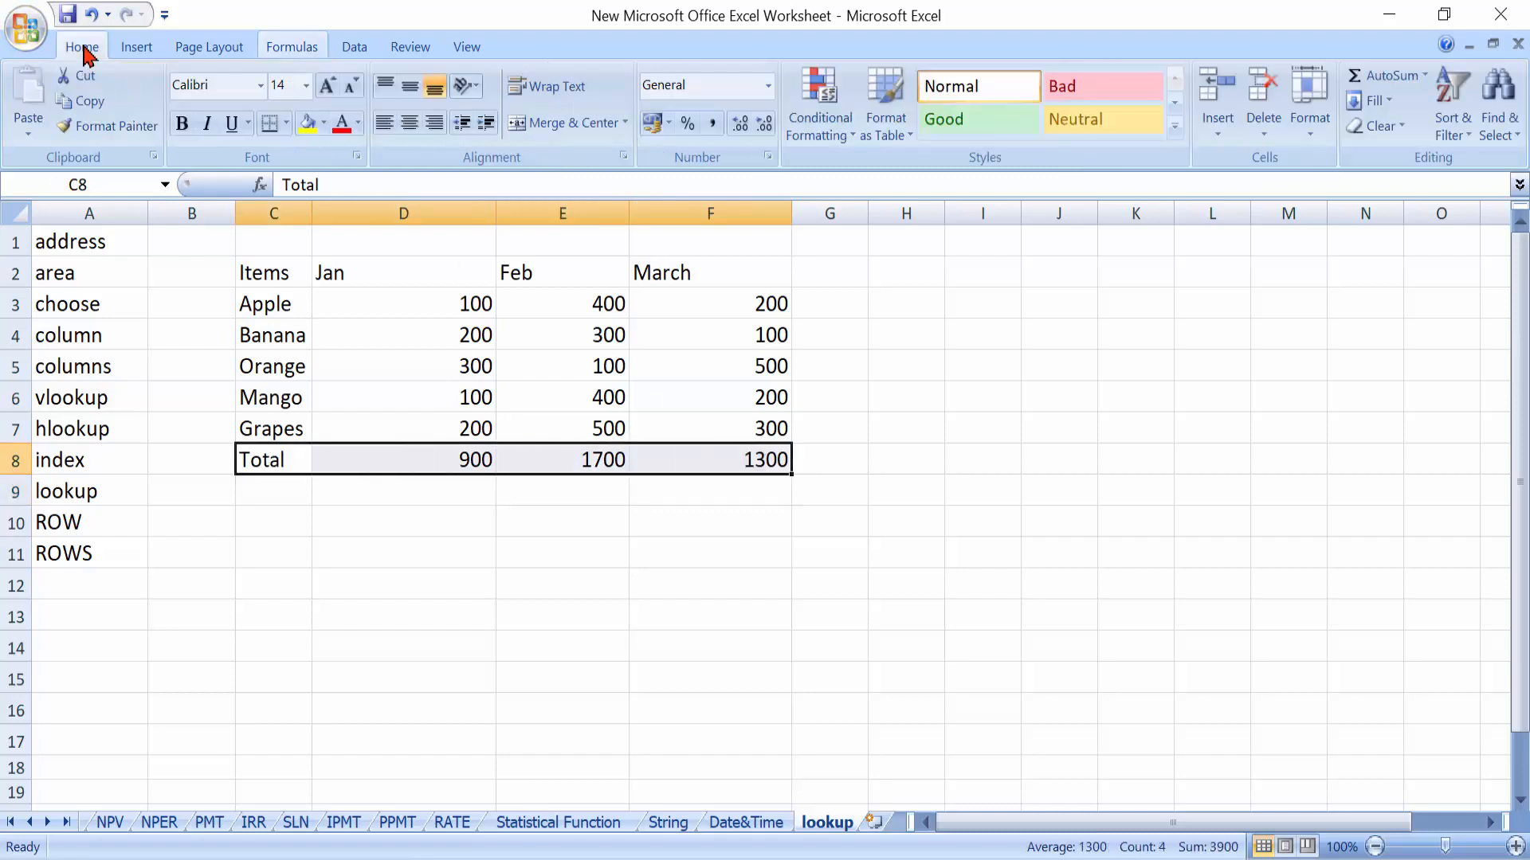
{"action": "left_click", "coordinate": [305, 129]}
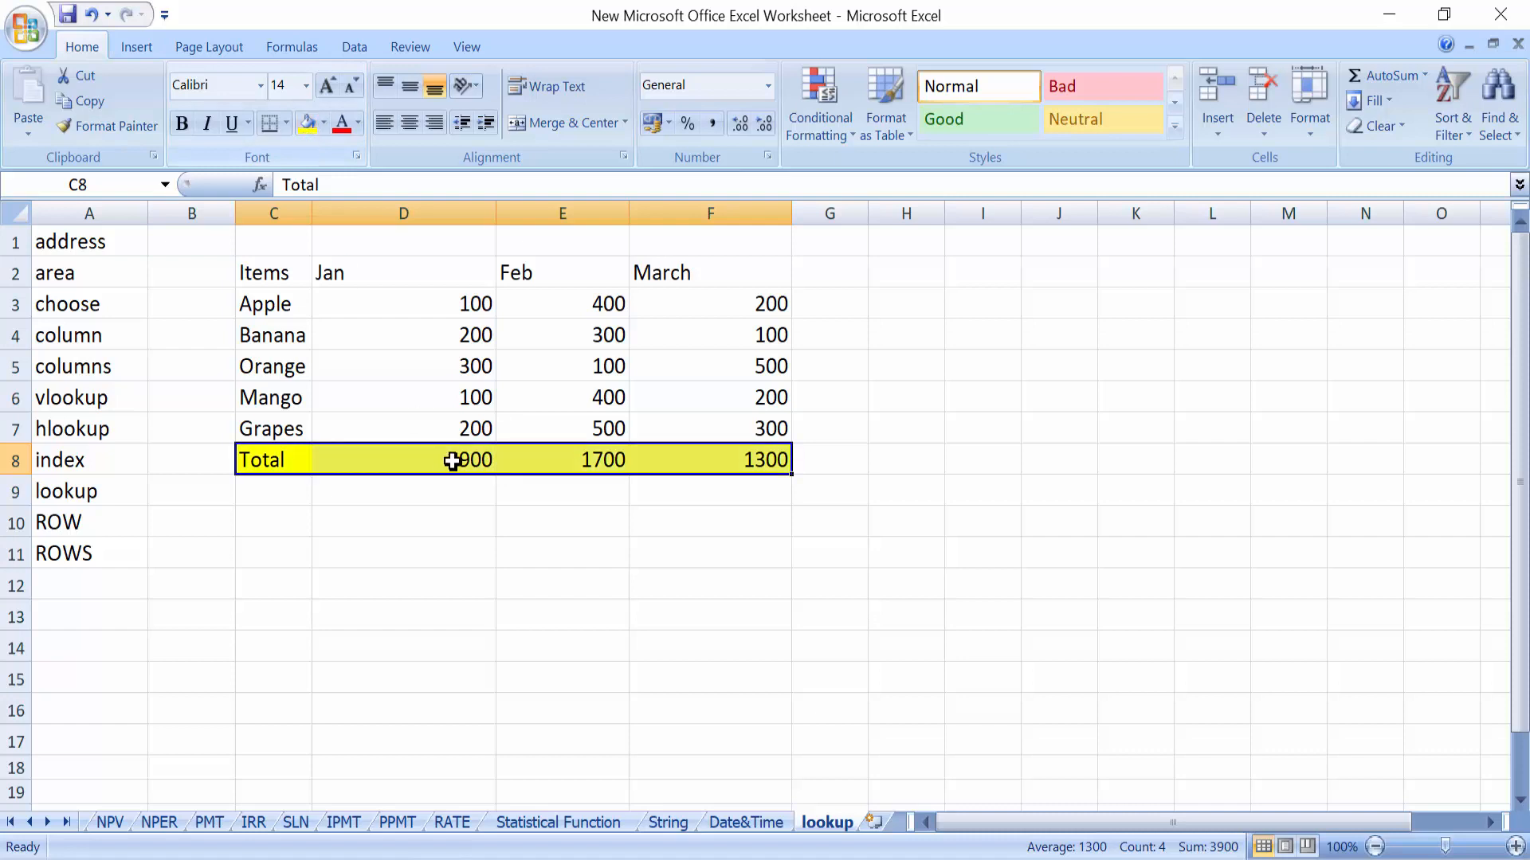
{"action": "left_click", "coordinate": [509, 551]}
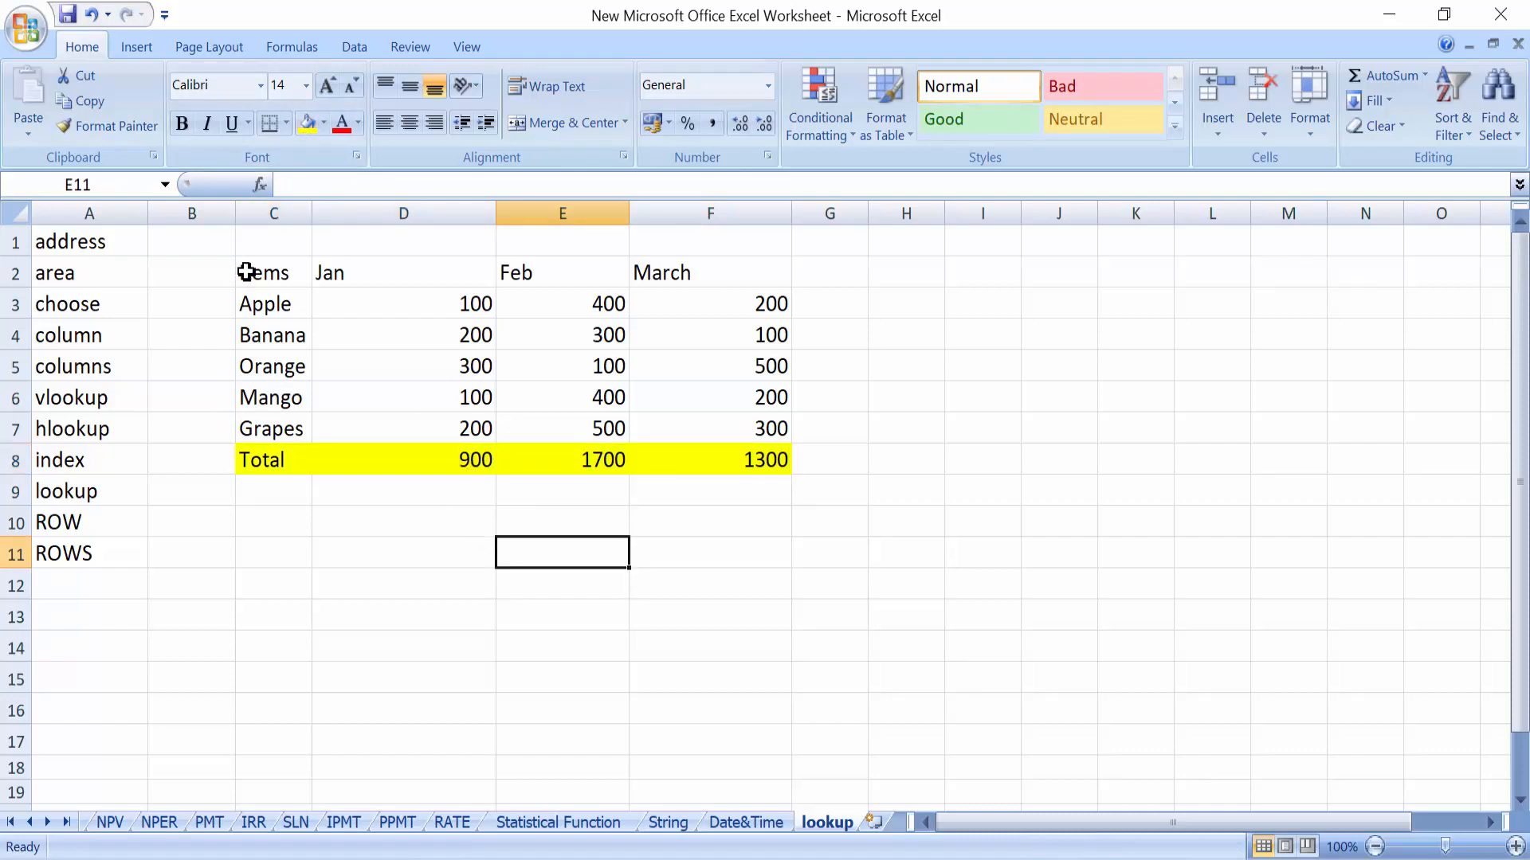
Apply a filter to the table C2:F8 so its header cells get filter controls
{"action": "left_click_drag", "start_coordinate": [246, 273], "coordinate": [742, 460]}
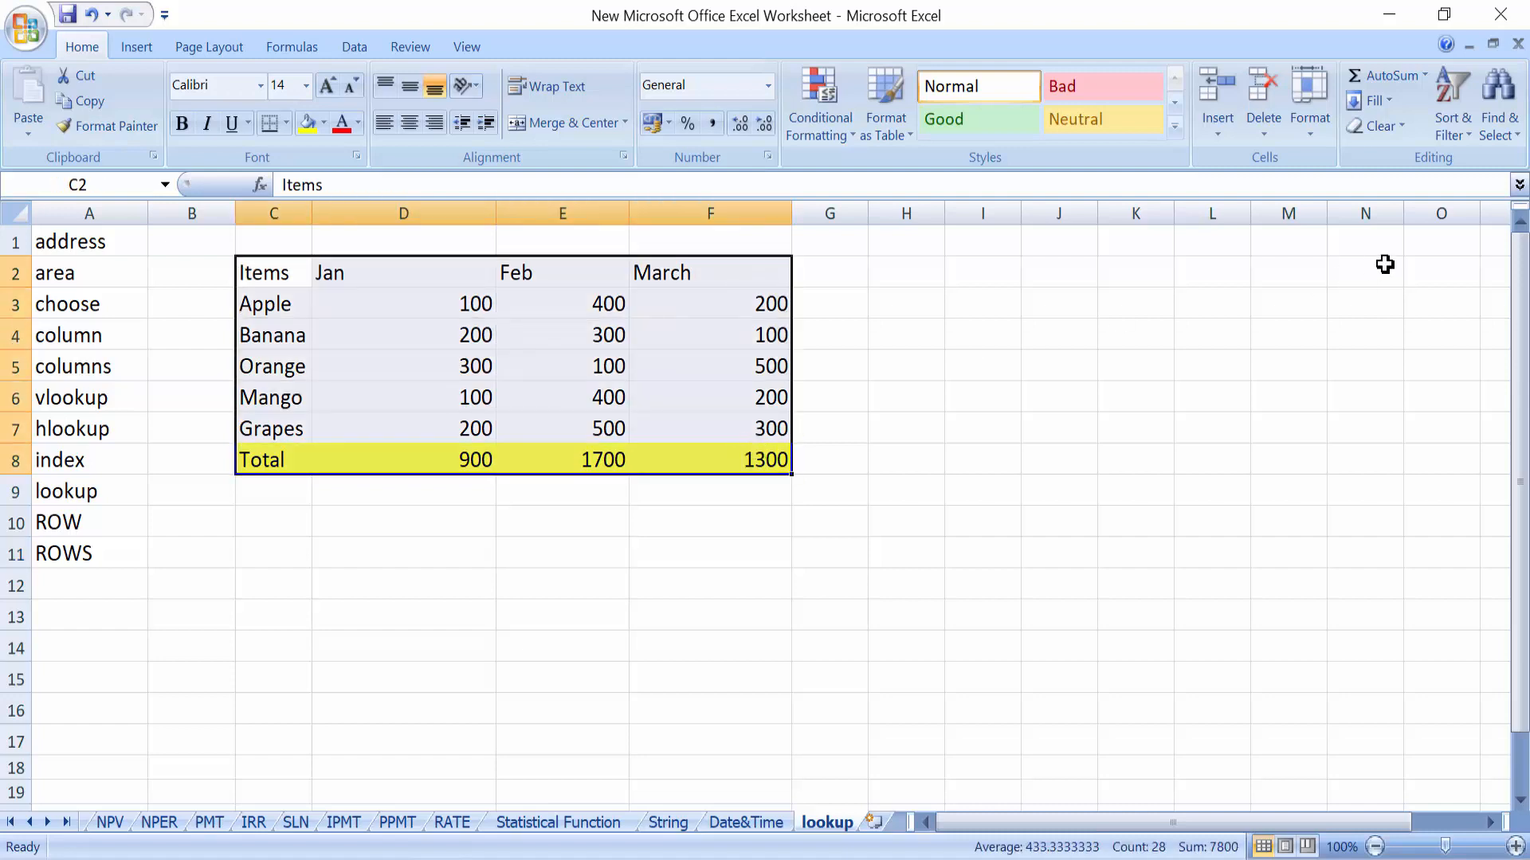
{"action": "left_click", "coordinate": [1460, 135]}
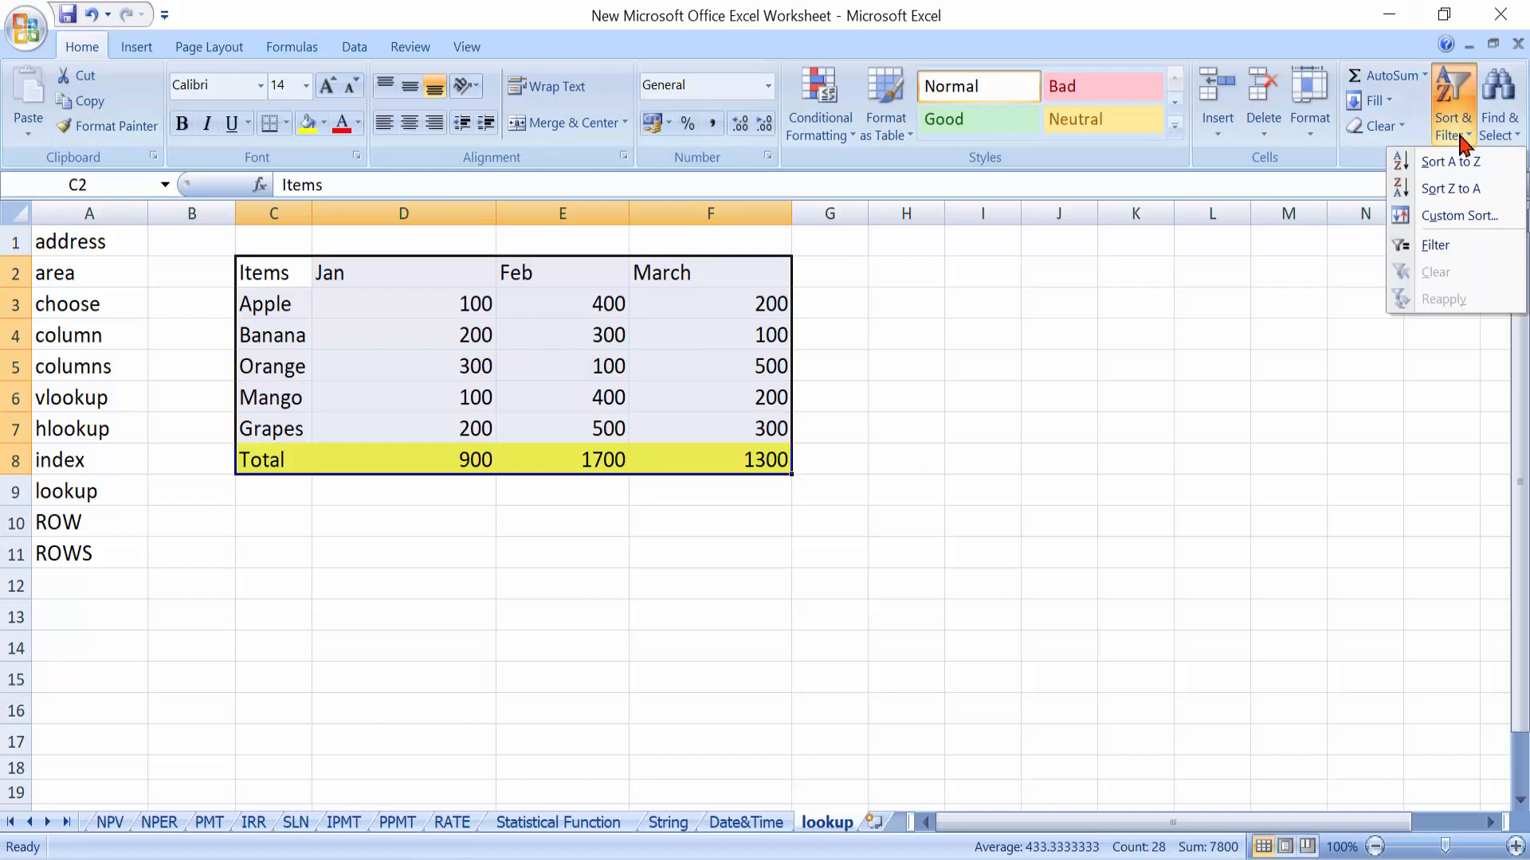
{"action": "left_click", "coordinate": [1434, 244]}
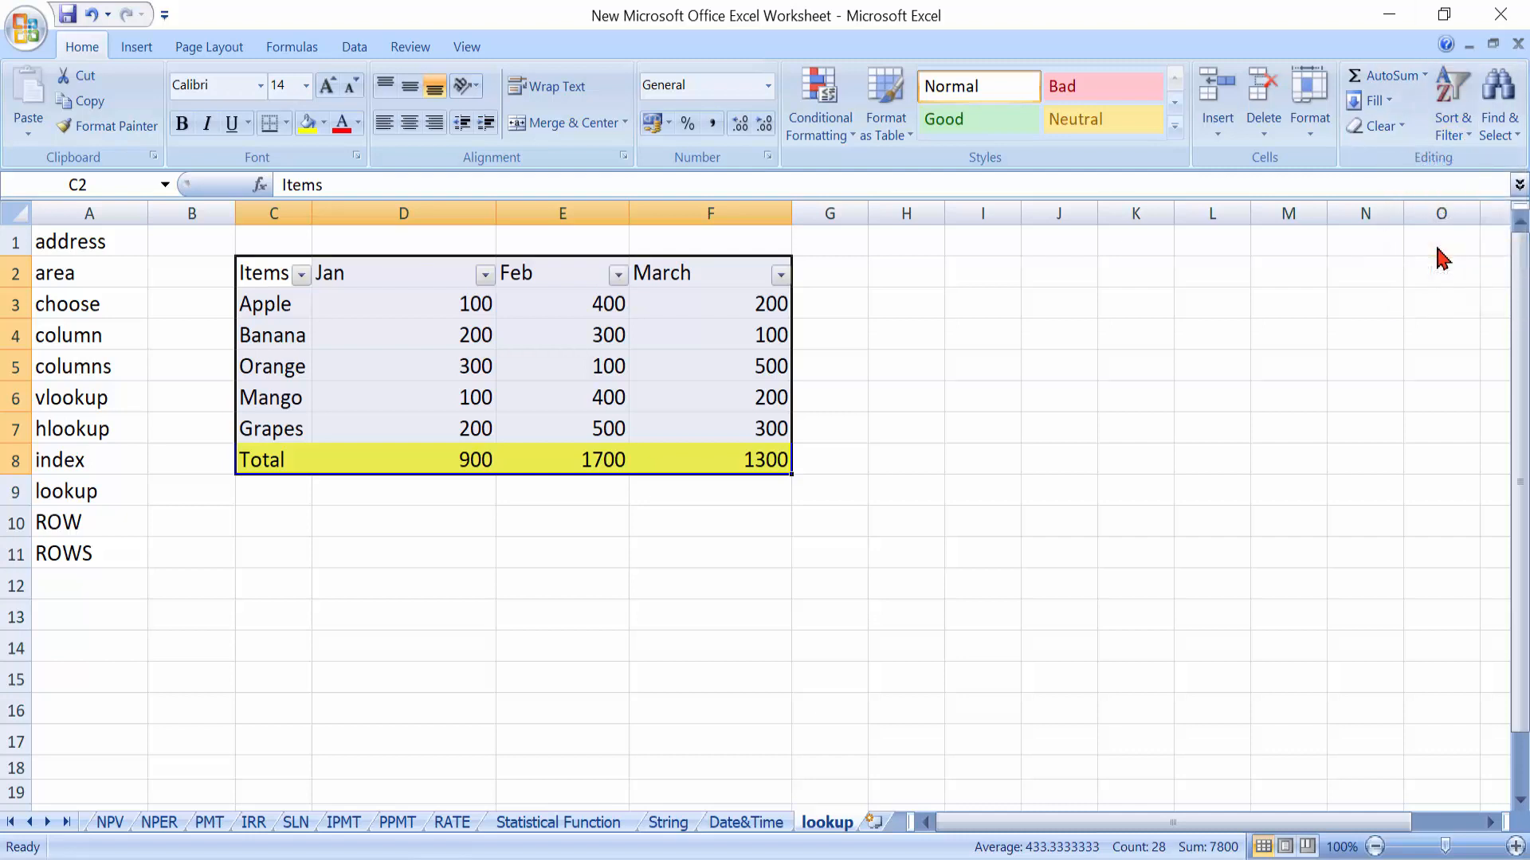
{"action": "left_click", "coordinate": [668, 552]}
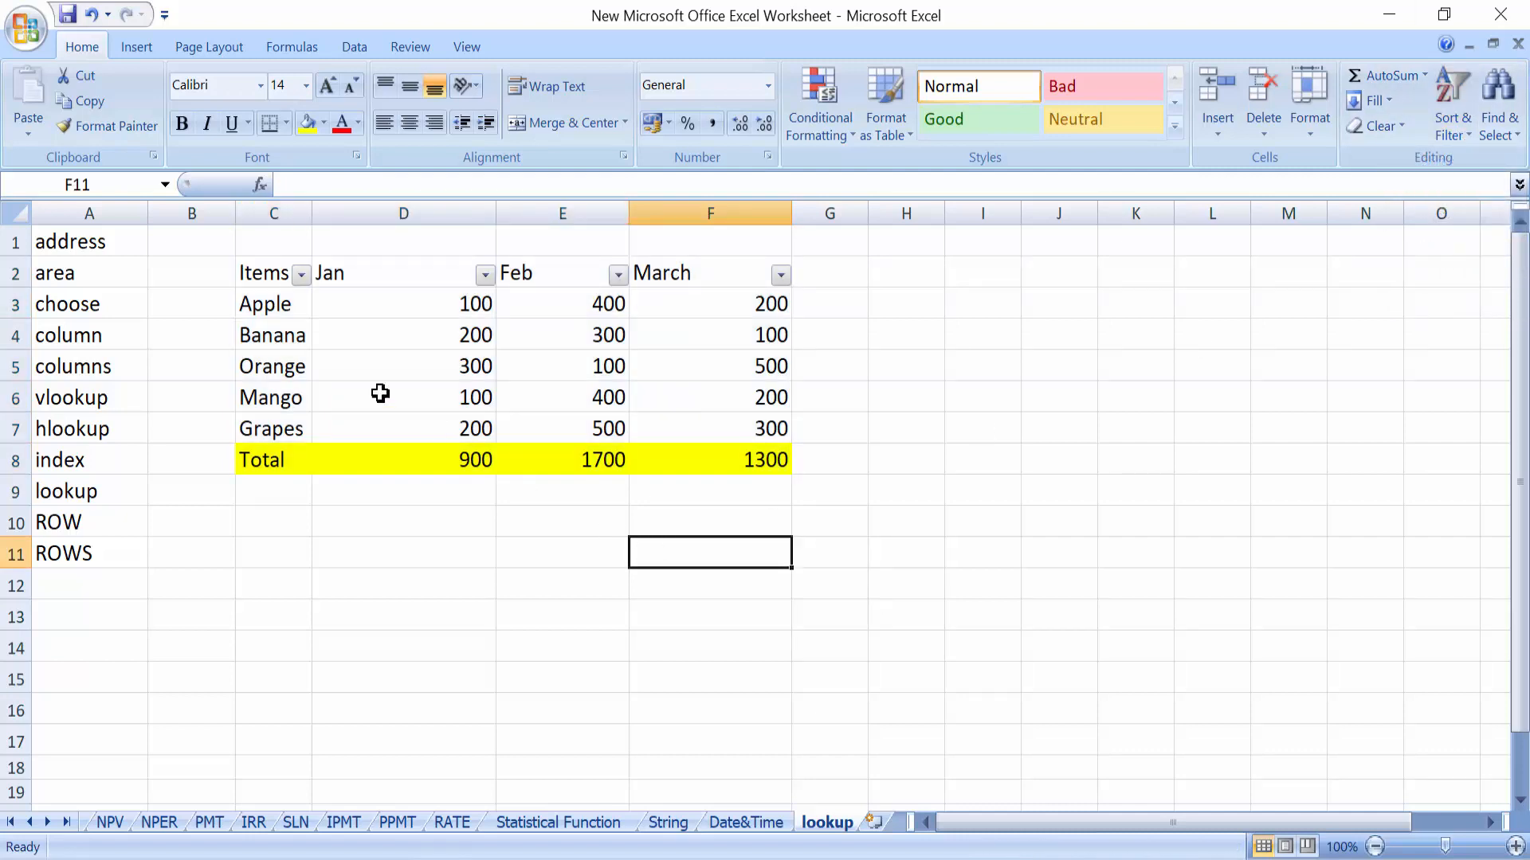
Filter the Items column to exclude Apple
{"action": "left_click", "coordinate": [301, 276]}
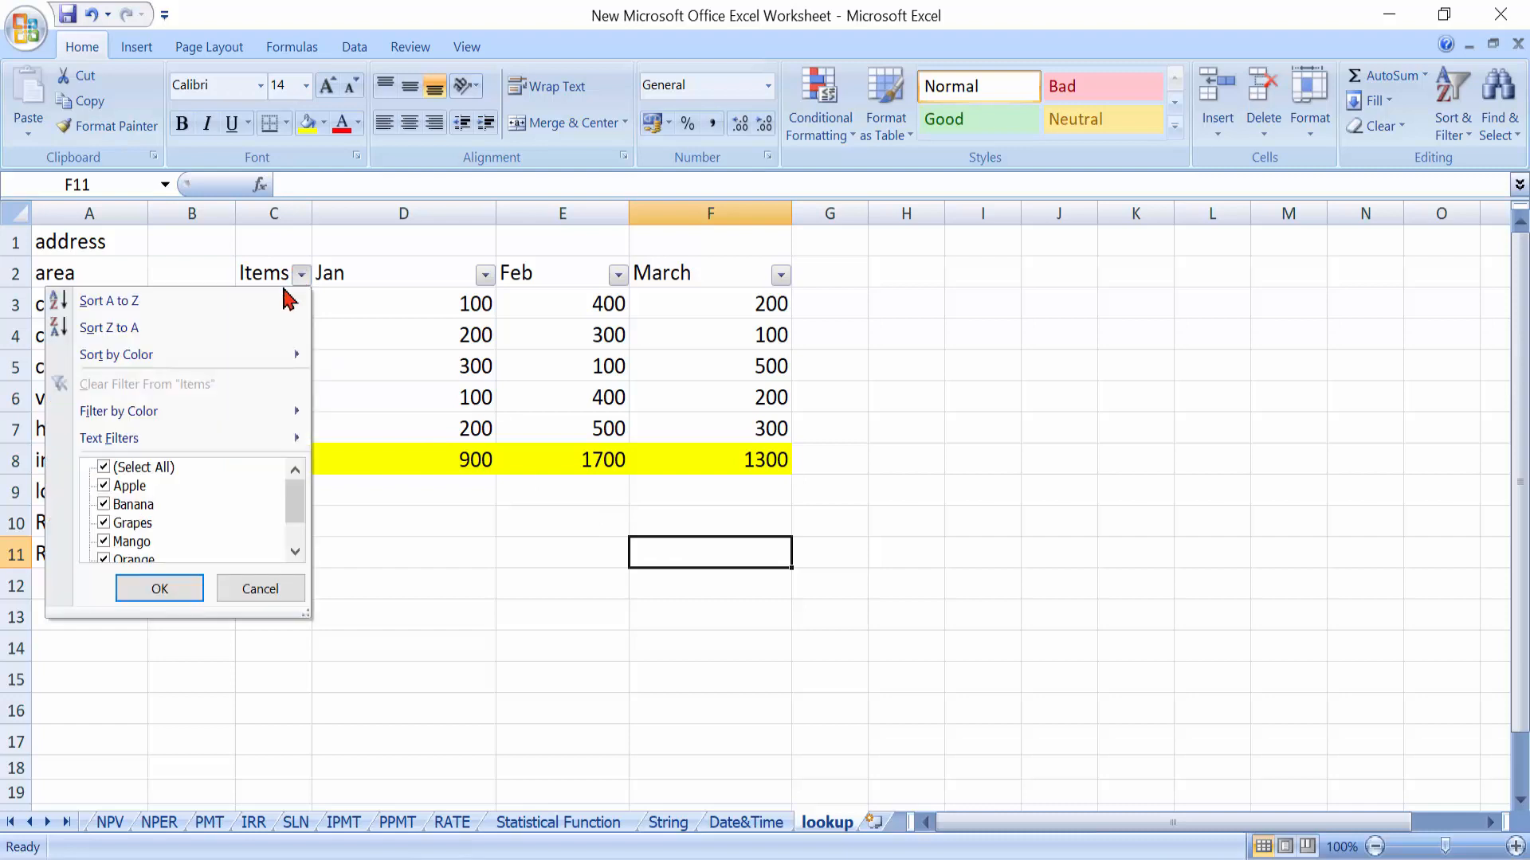
{"action": "left_click", "coordinate": [108, 488]}
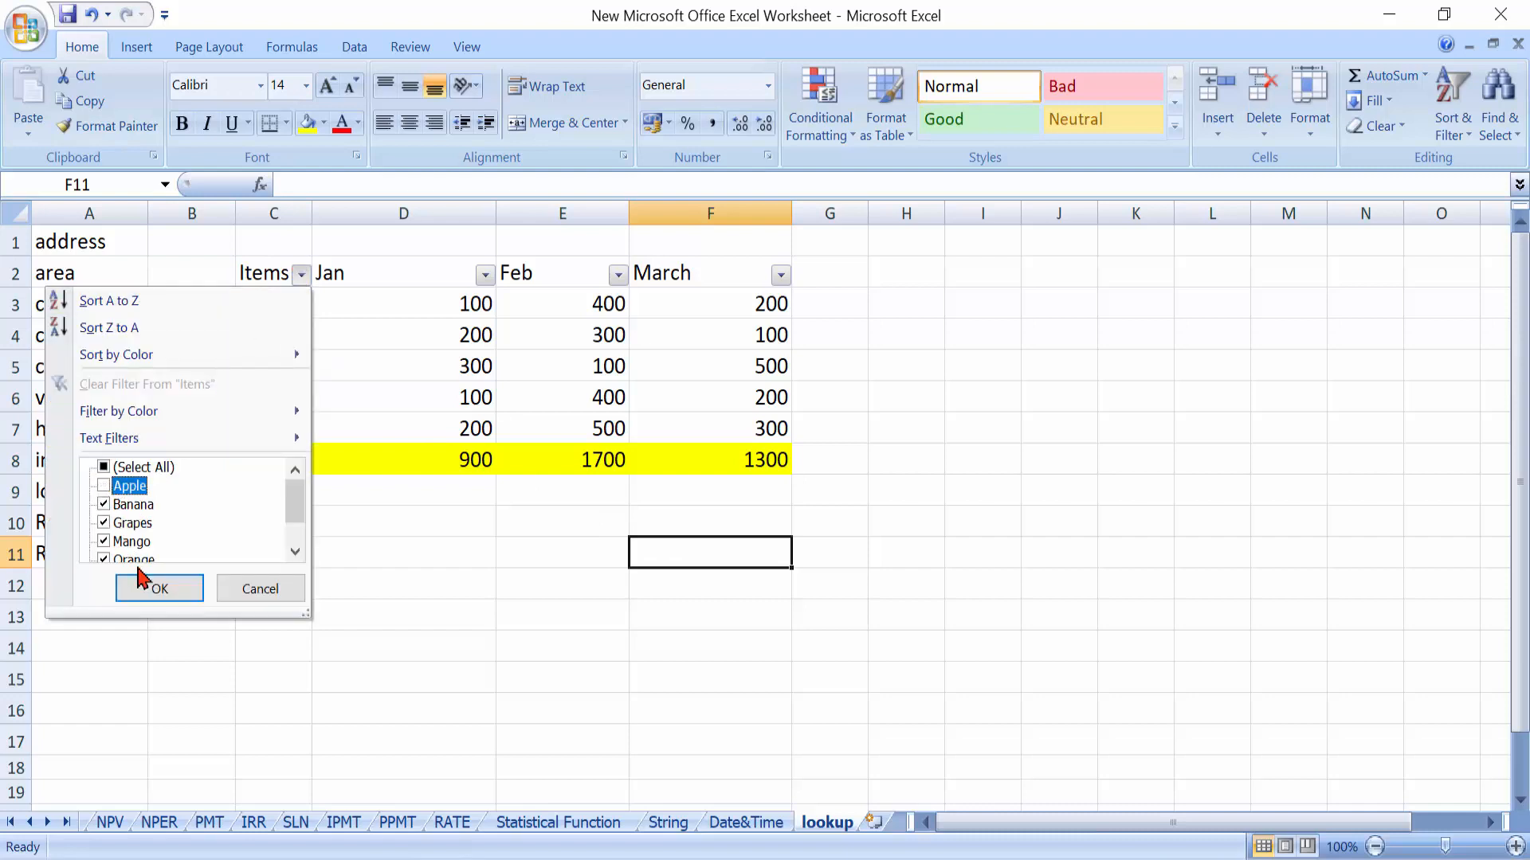
{"action": "left_click", "coordinate": [159, 590]}
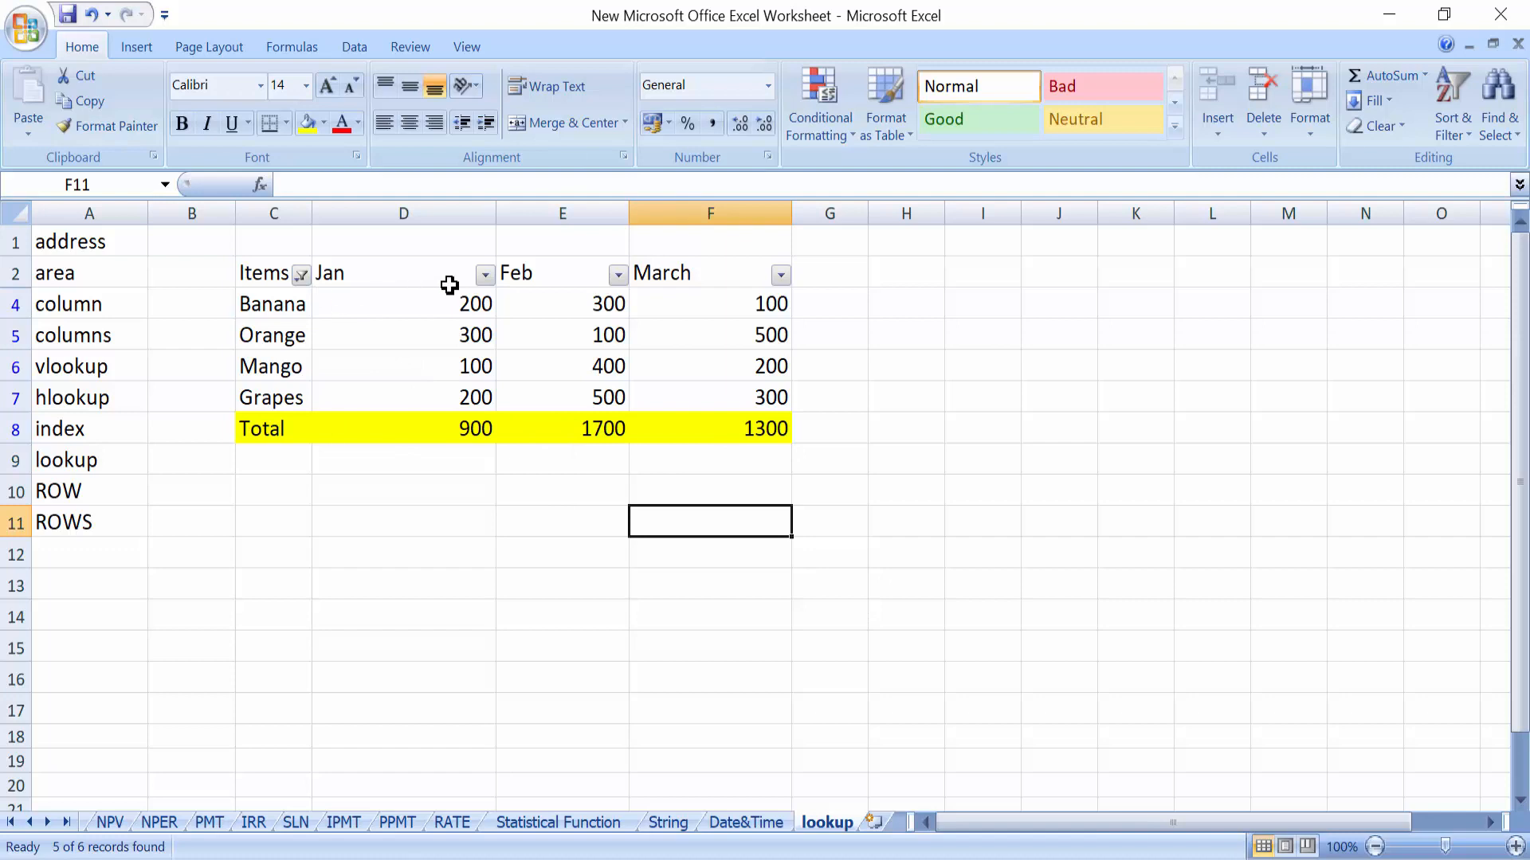
Clear the Items filter and remove the filter controls from the table headers
{"action": "left_click", "coordinate": [1452, 134]}
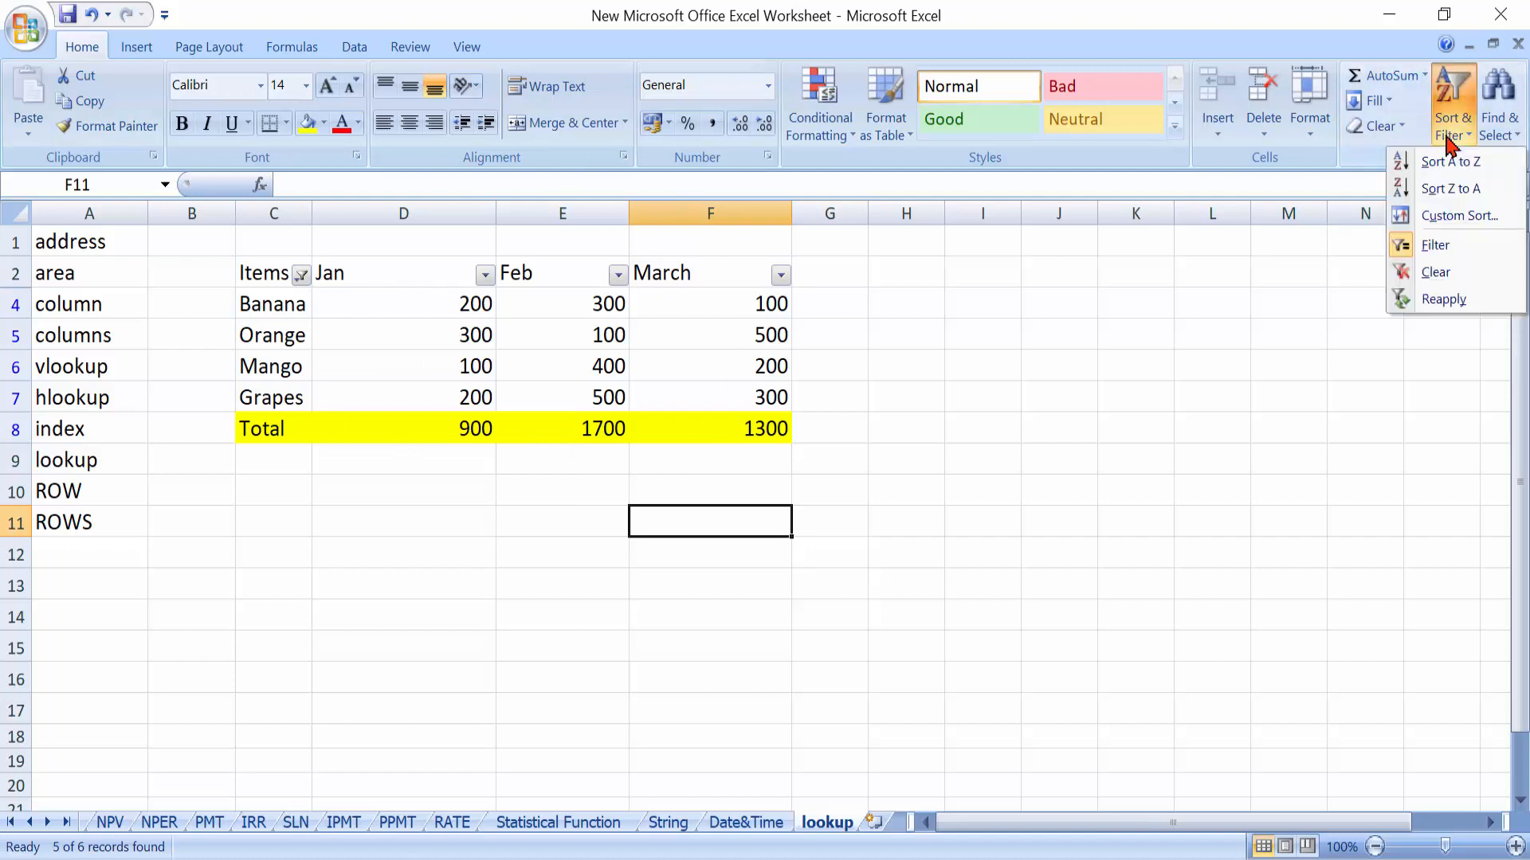
{"action": "left_click", "coordinate": [1445, 272]}
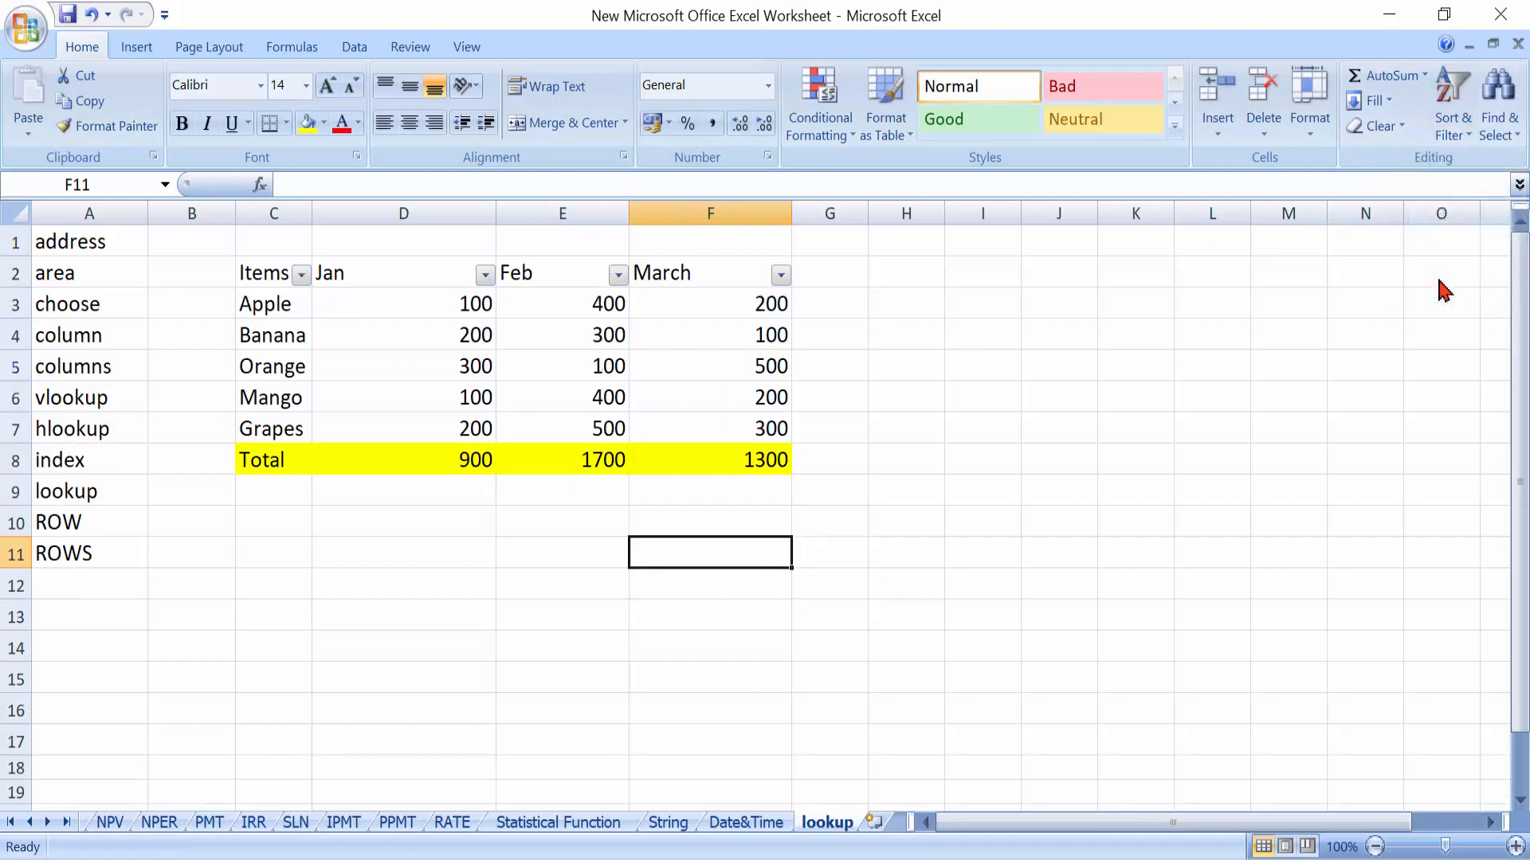
{"action": "left_click", "coordinate": [1460, 135]}
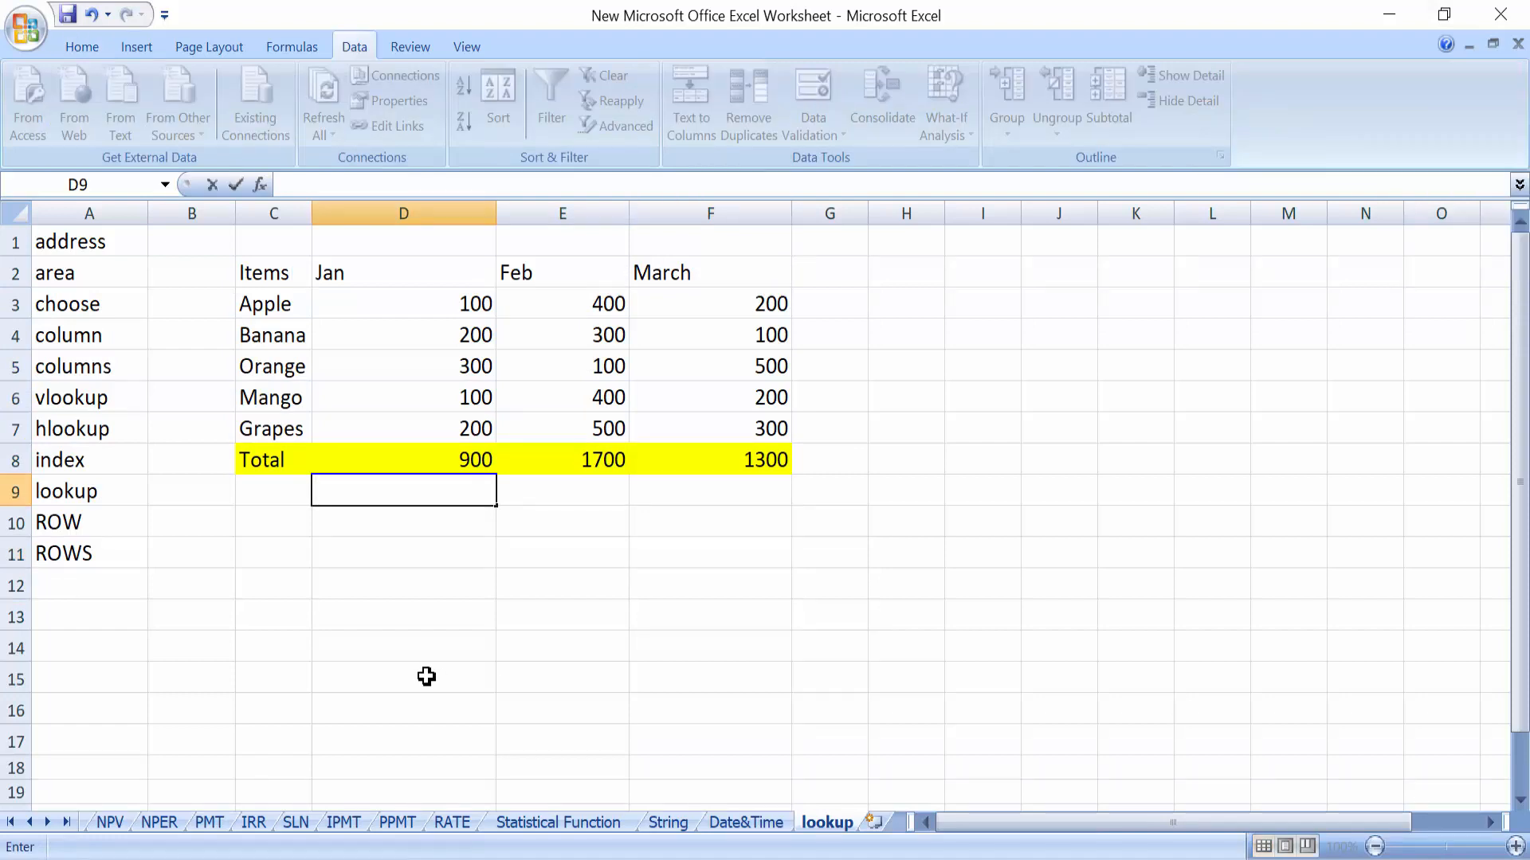
Enter =SUBTOTAL(9,D3:D7) in cell D9 to total the Jan values with the SUM function number
{"action": "type", "text": "=su"}
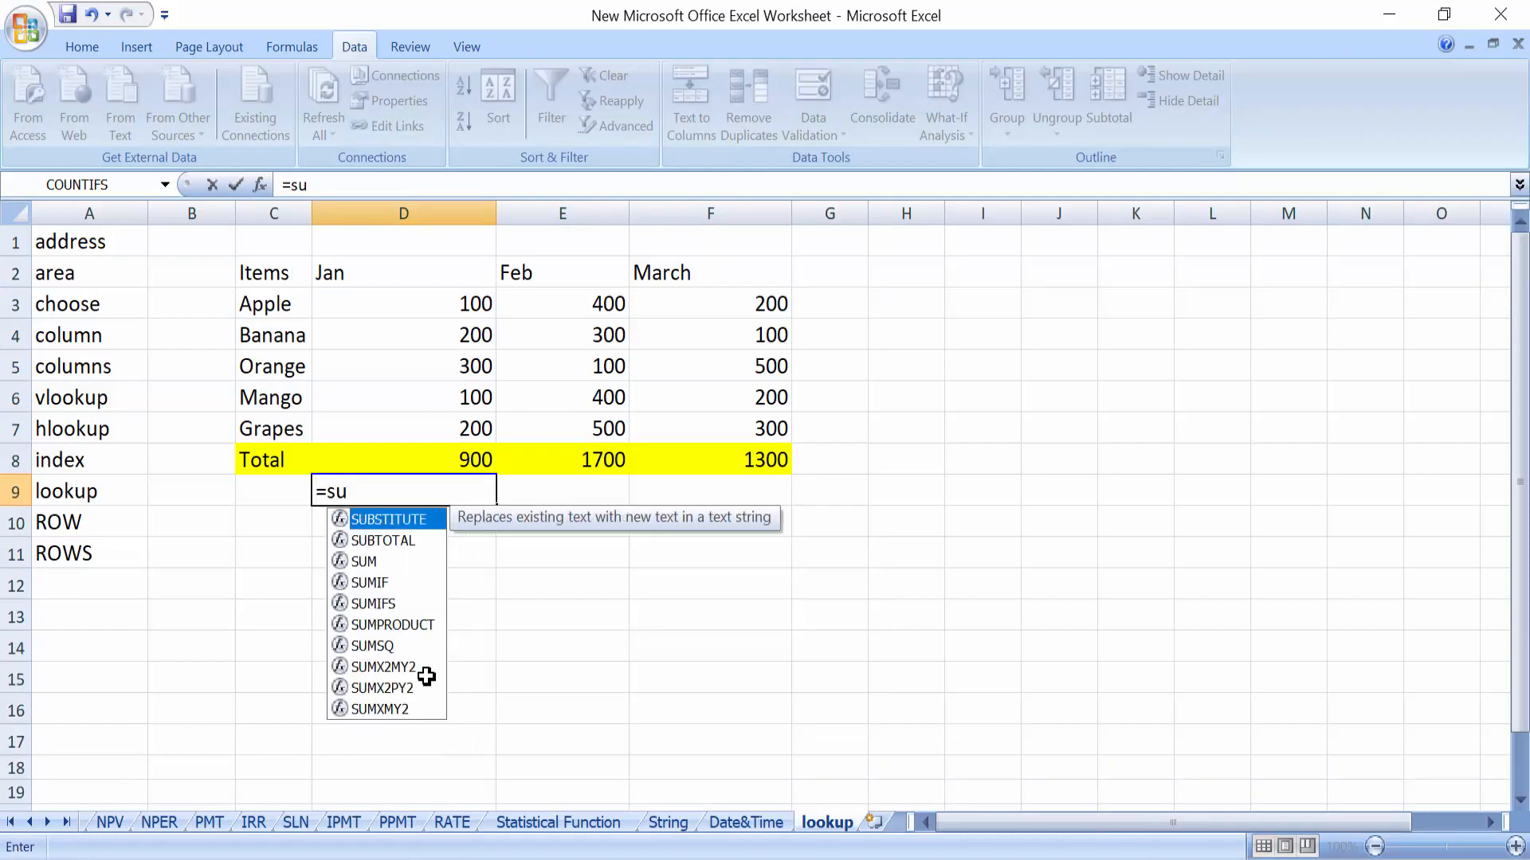
{"action": "key", "text": "Down"}
{"action": "key", "text": "Tab"}
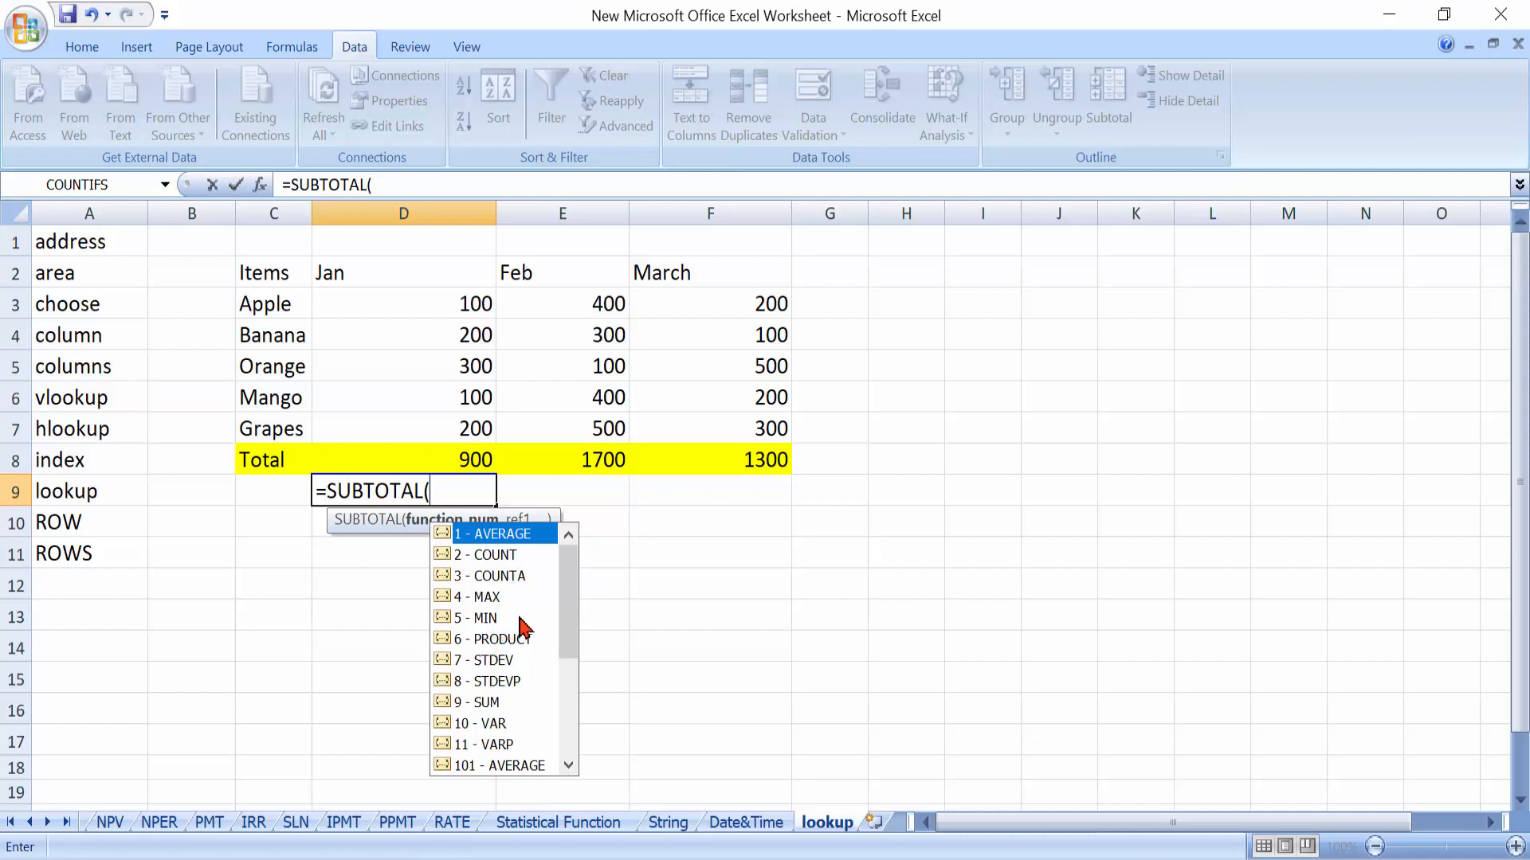
{"action": "double_click", "coordinate": [461, 702]}
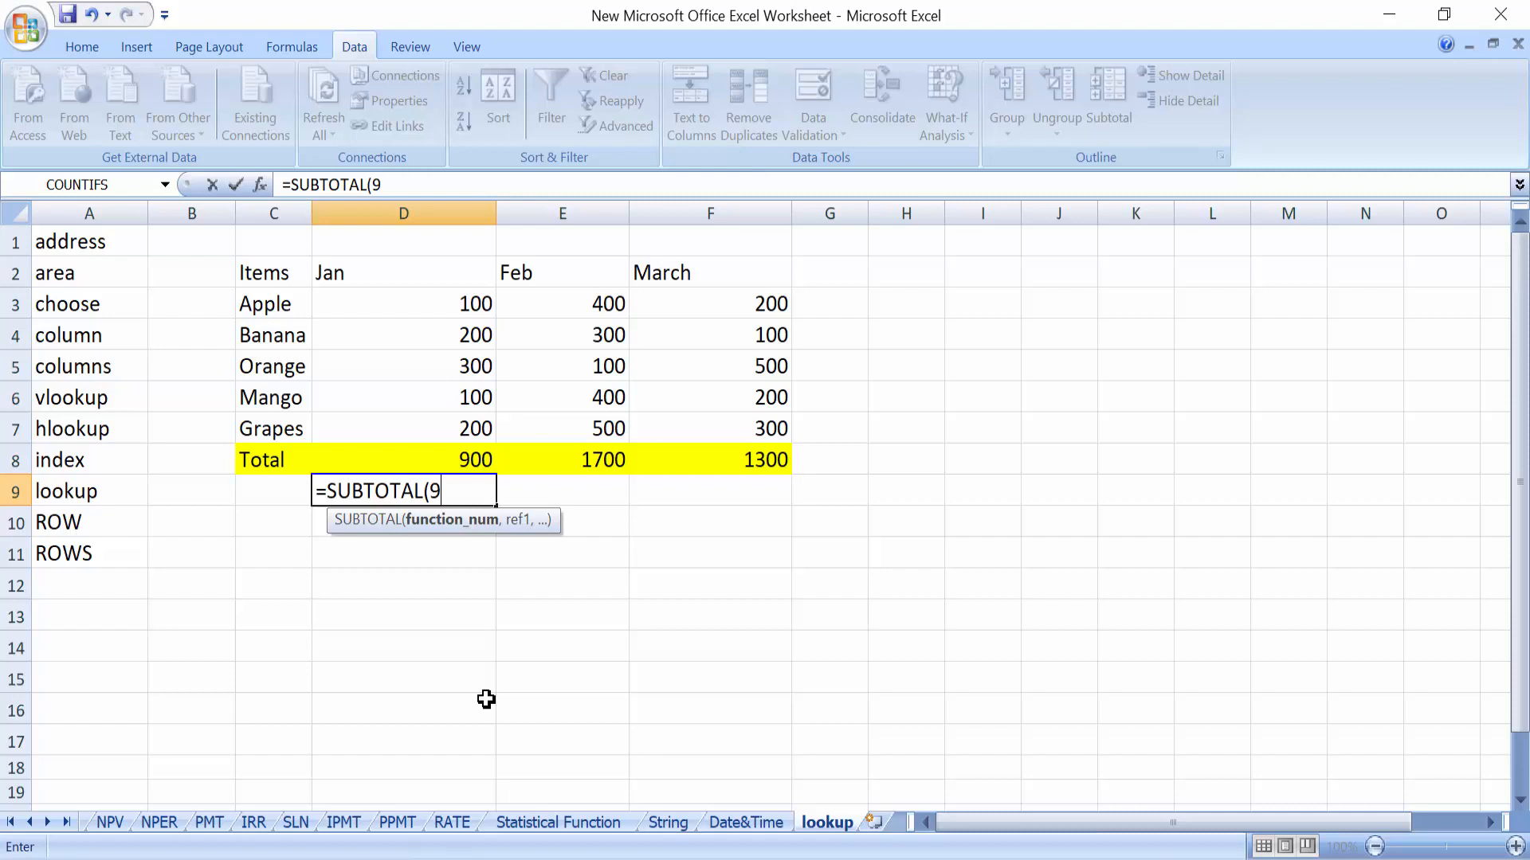
{"action": "type", "text": ","}
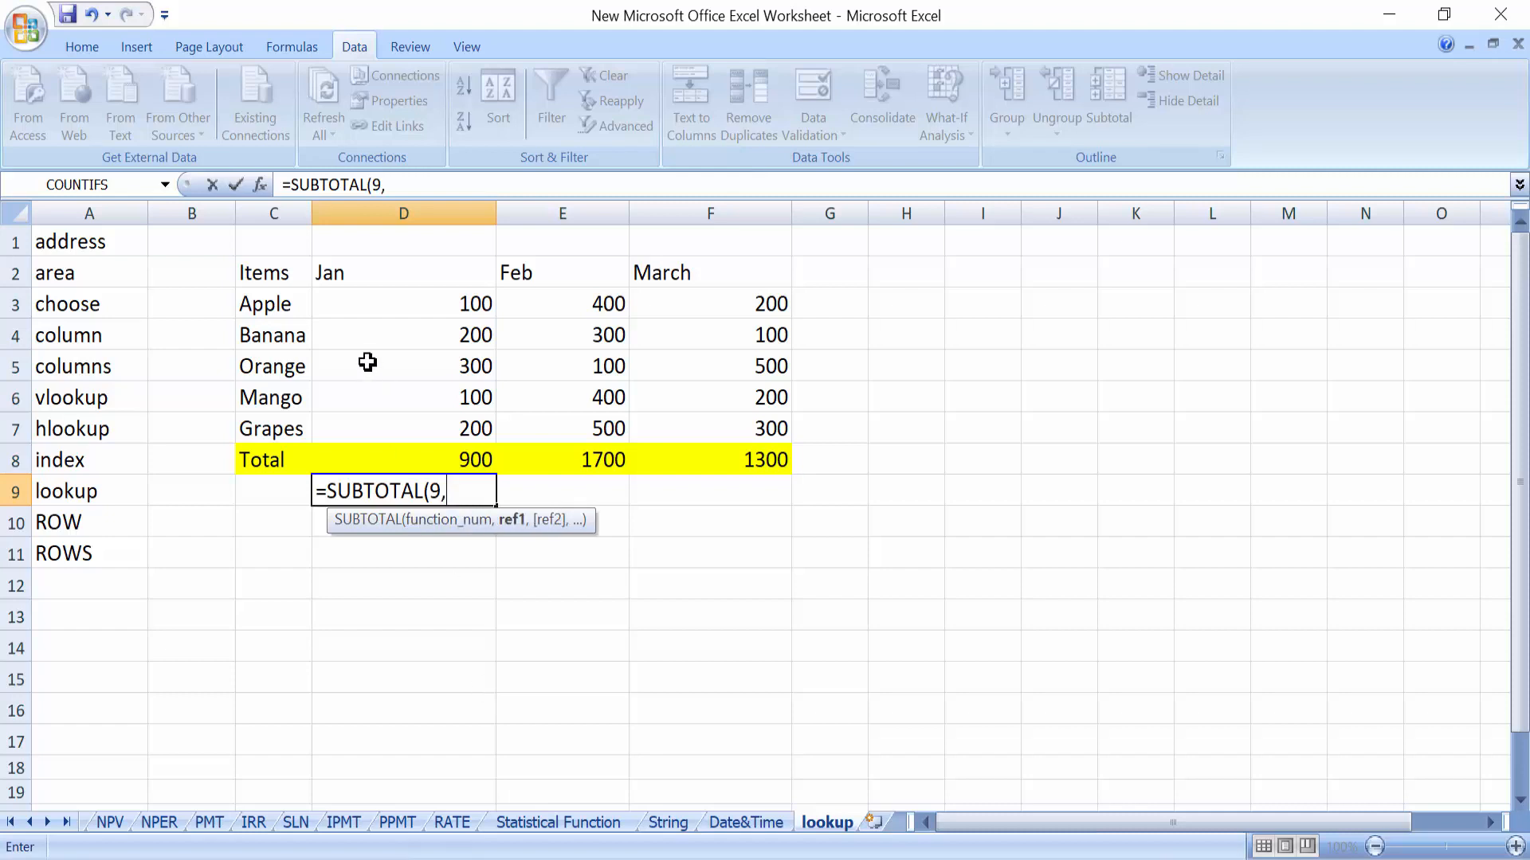
{"action": "left_click_drag", "start_coordinate": [409, 298], "coordinate": [423, 432]}
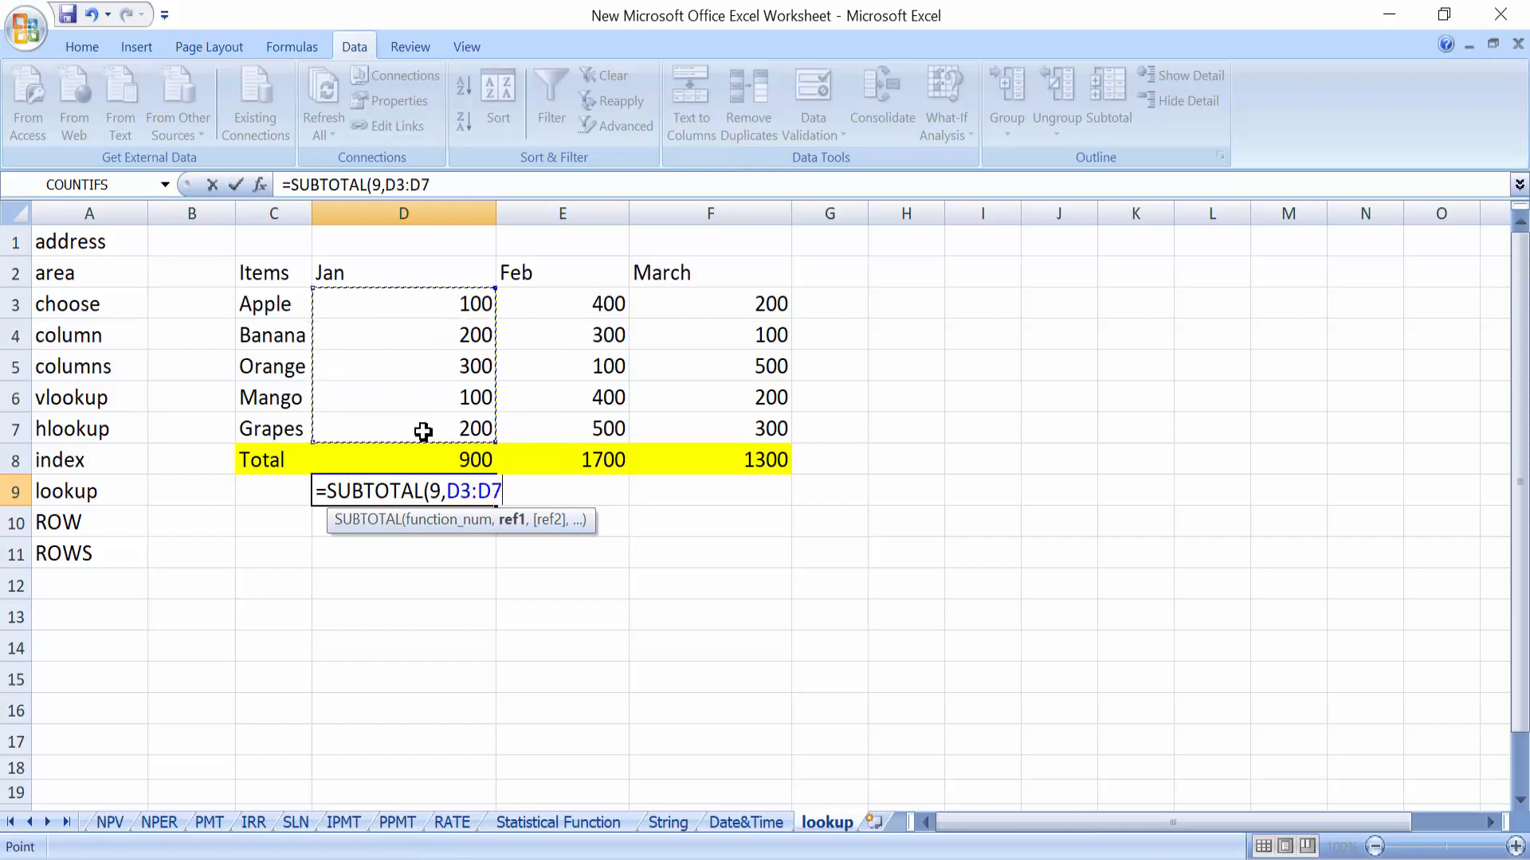
{"action": "type", "text": ")"}
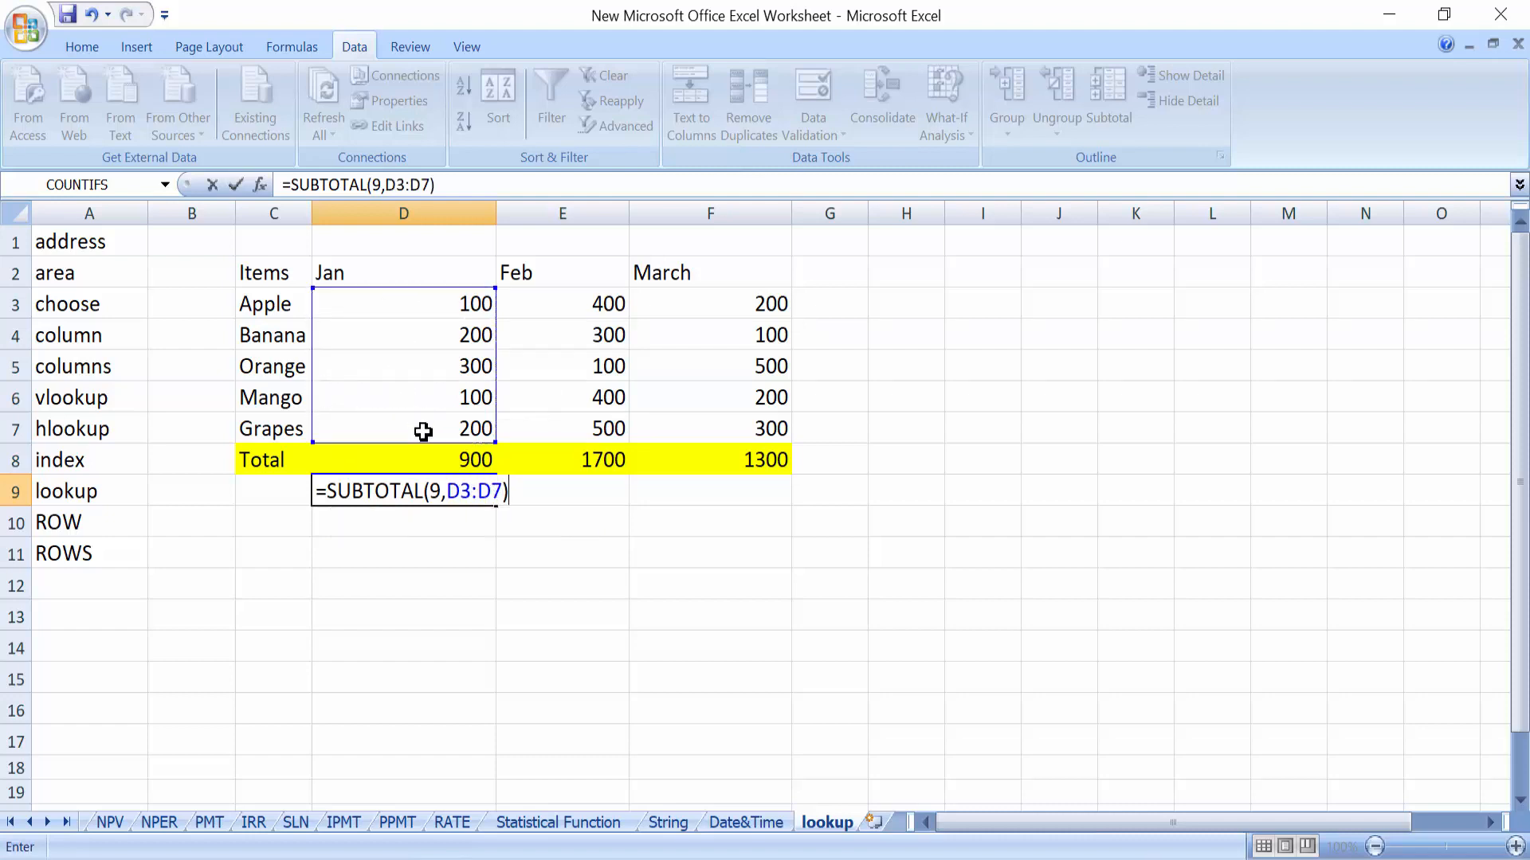
{"action": "key", "text": "Return"}
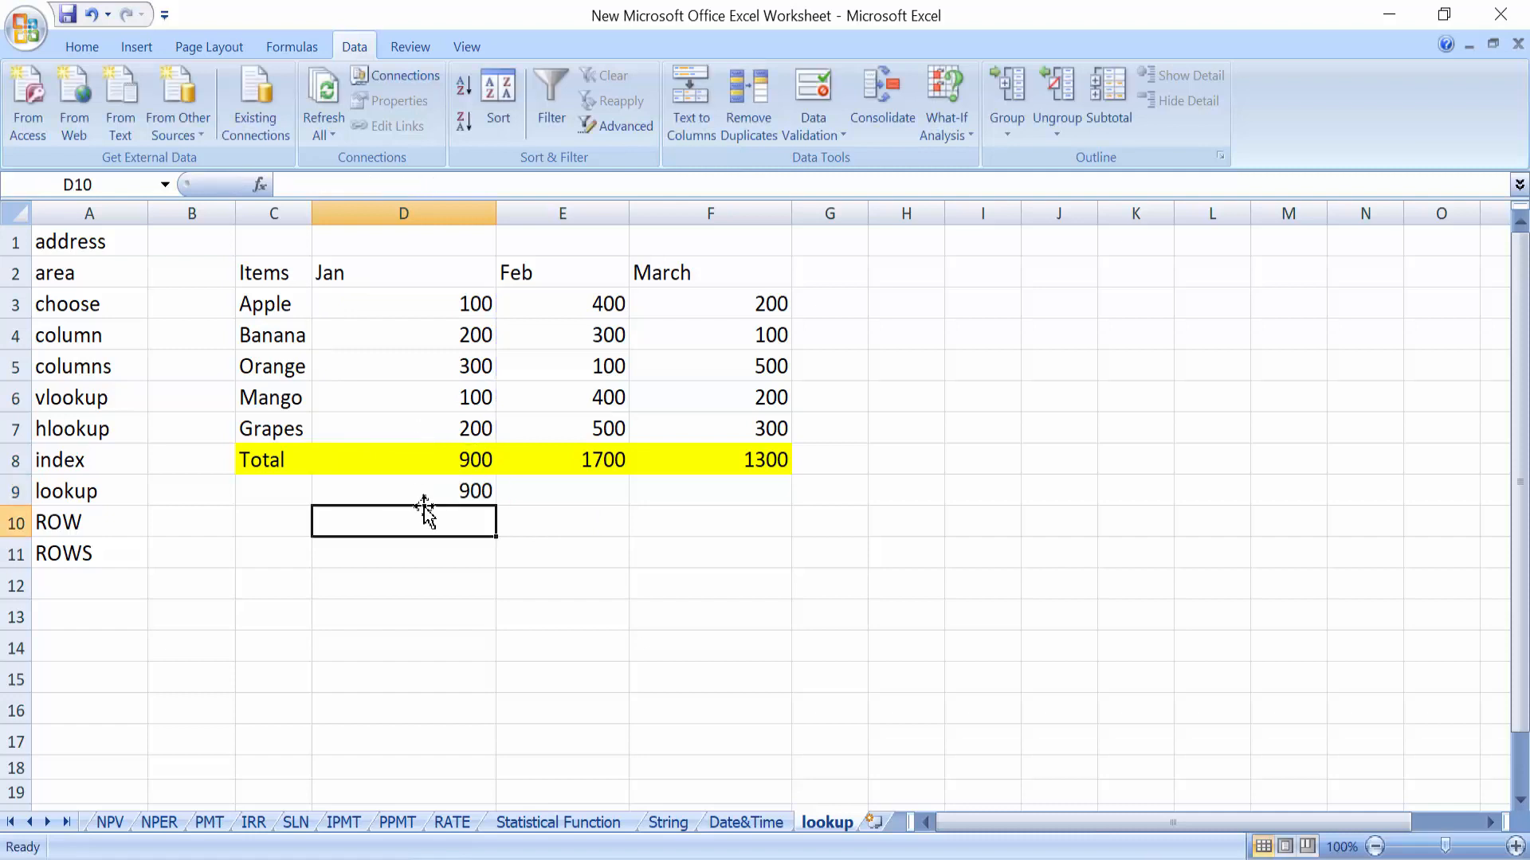
Apply a filter to the table C2:F8 again and exclude Apple from the Items column
{"action": "left_click_drag", "start_coordinate": [277, 279], "coordinate": [766, 461]}
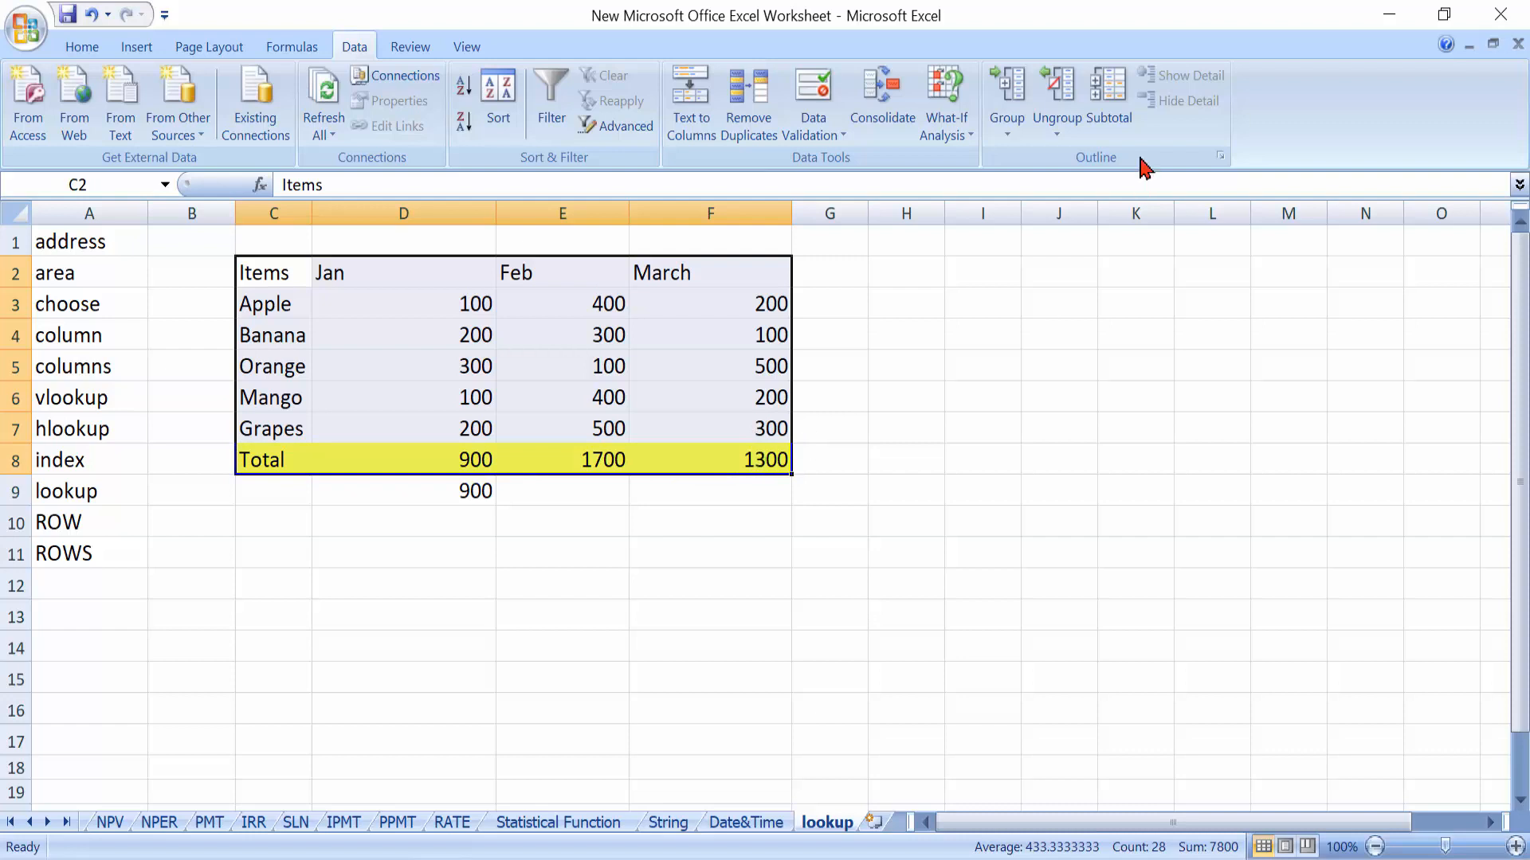
{"action": "left_click", "coordinate": [554, 128]}
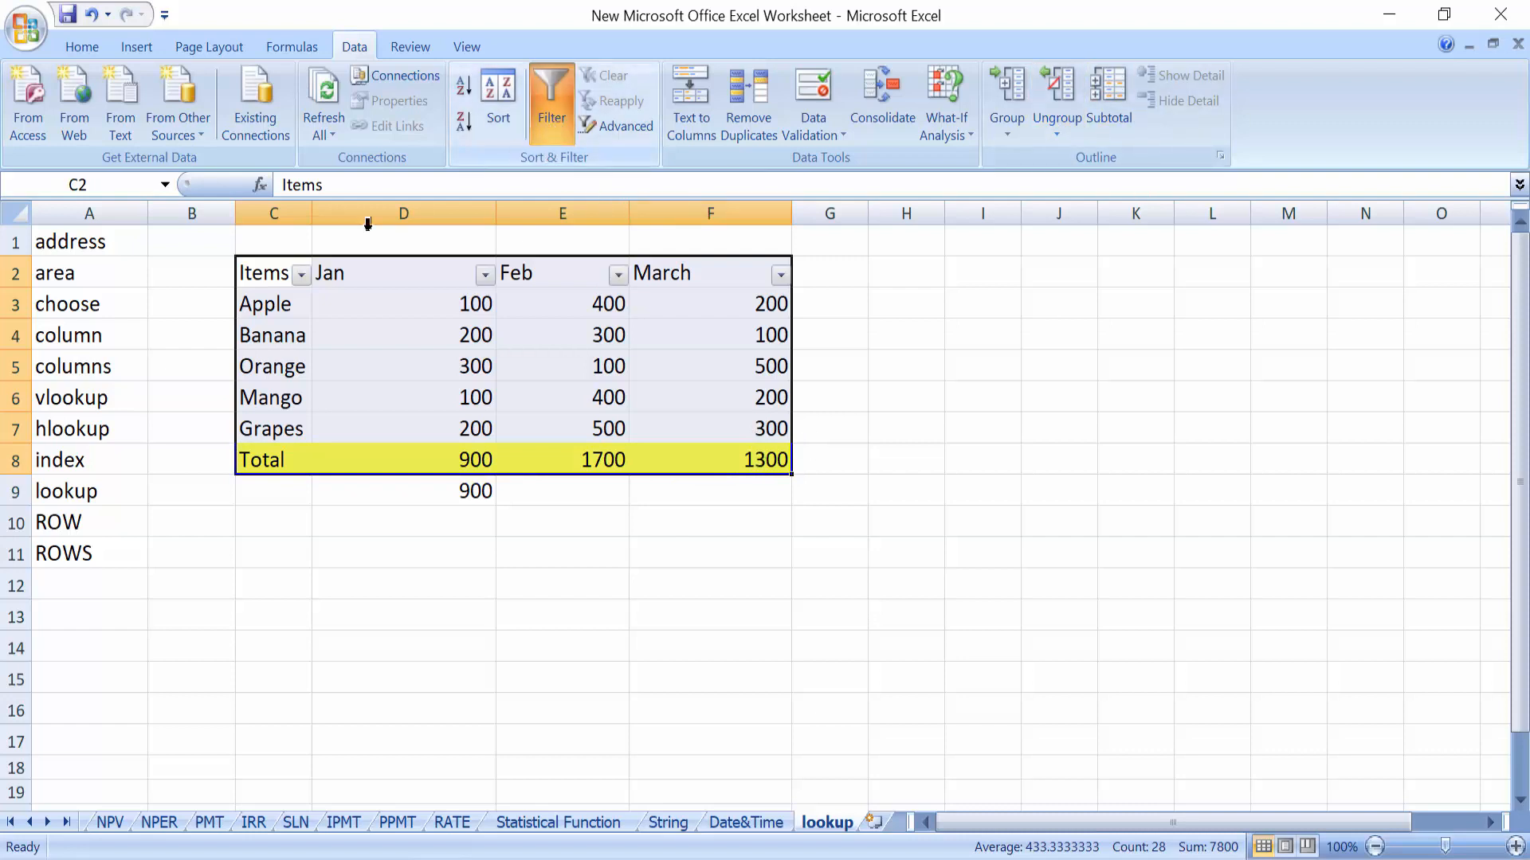
{"action": "left_click", "coordinate": [301, 275]}
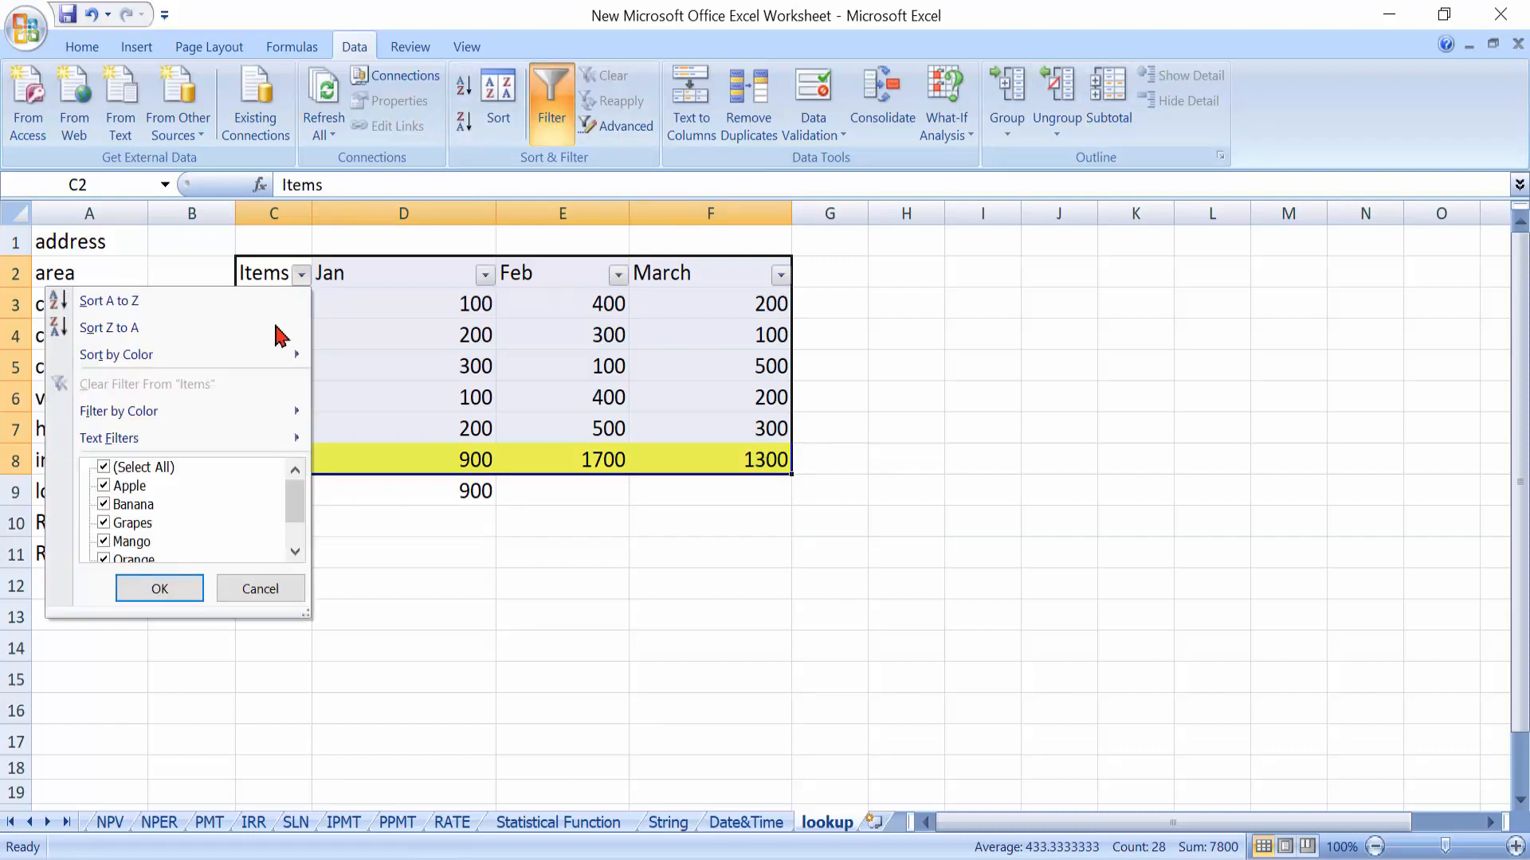
{"action": "left_click", "coordinate": [104, 486]}
{"action": "left_click", "coordinate": [160, 590]}
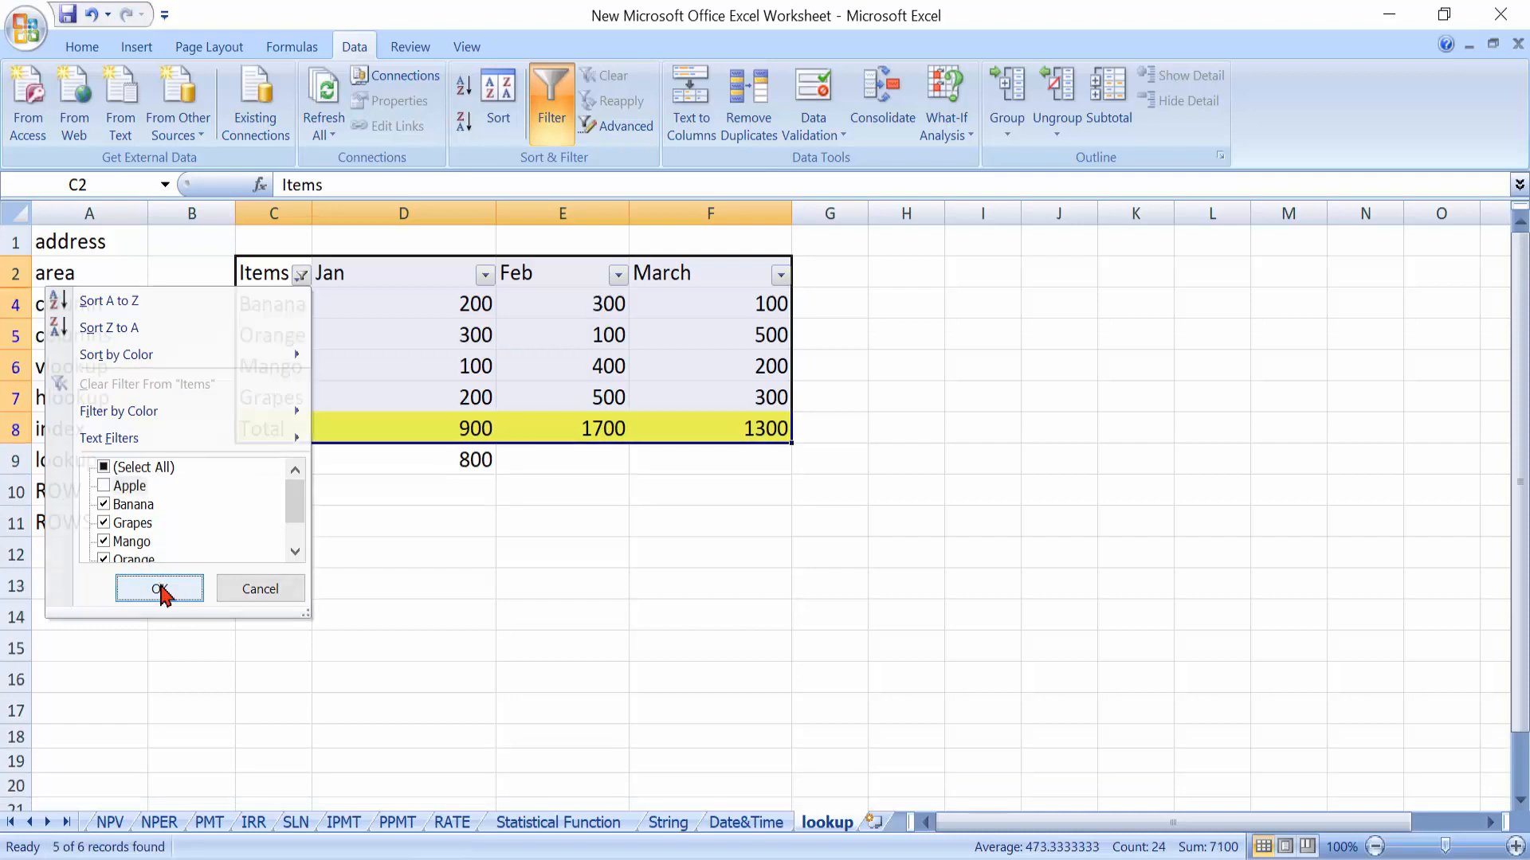
Compare the Jan SUM formula in D8 with the SUBTOTAL formula in D9 under the active filter
{"action": "left_click", "coordinate": [413, 514]}
{"action": "left_click", "coordinate": [450, 424]}
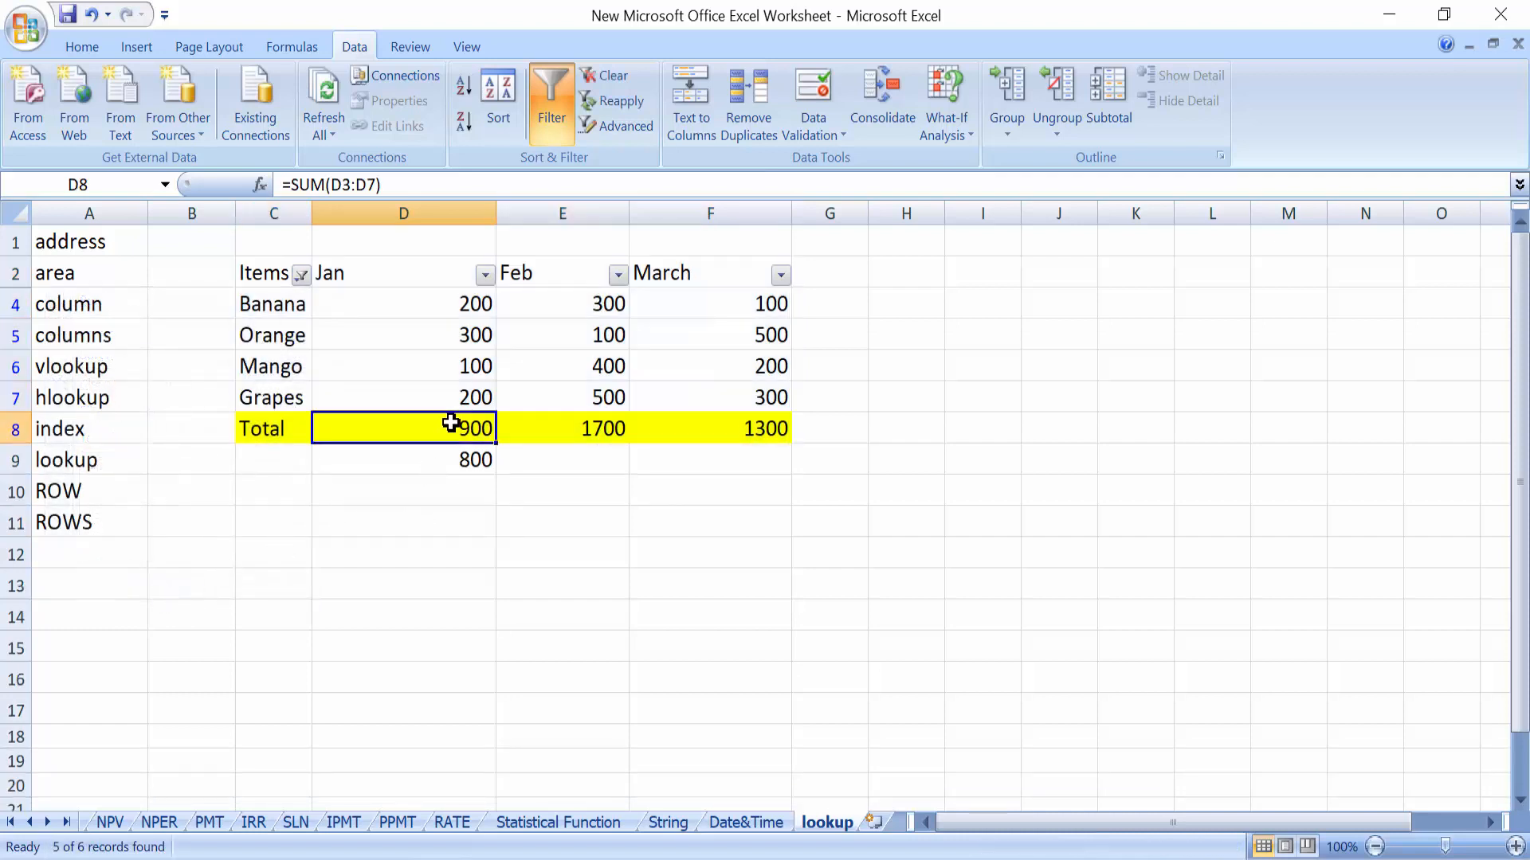
{"action": "left_click", "coordinate": [427, 469]}
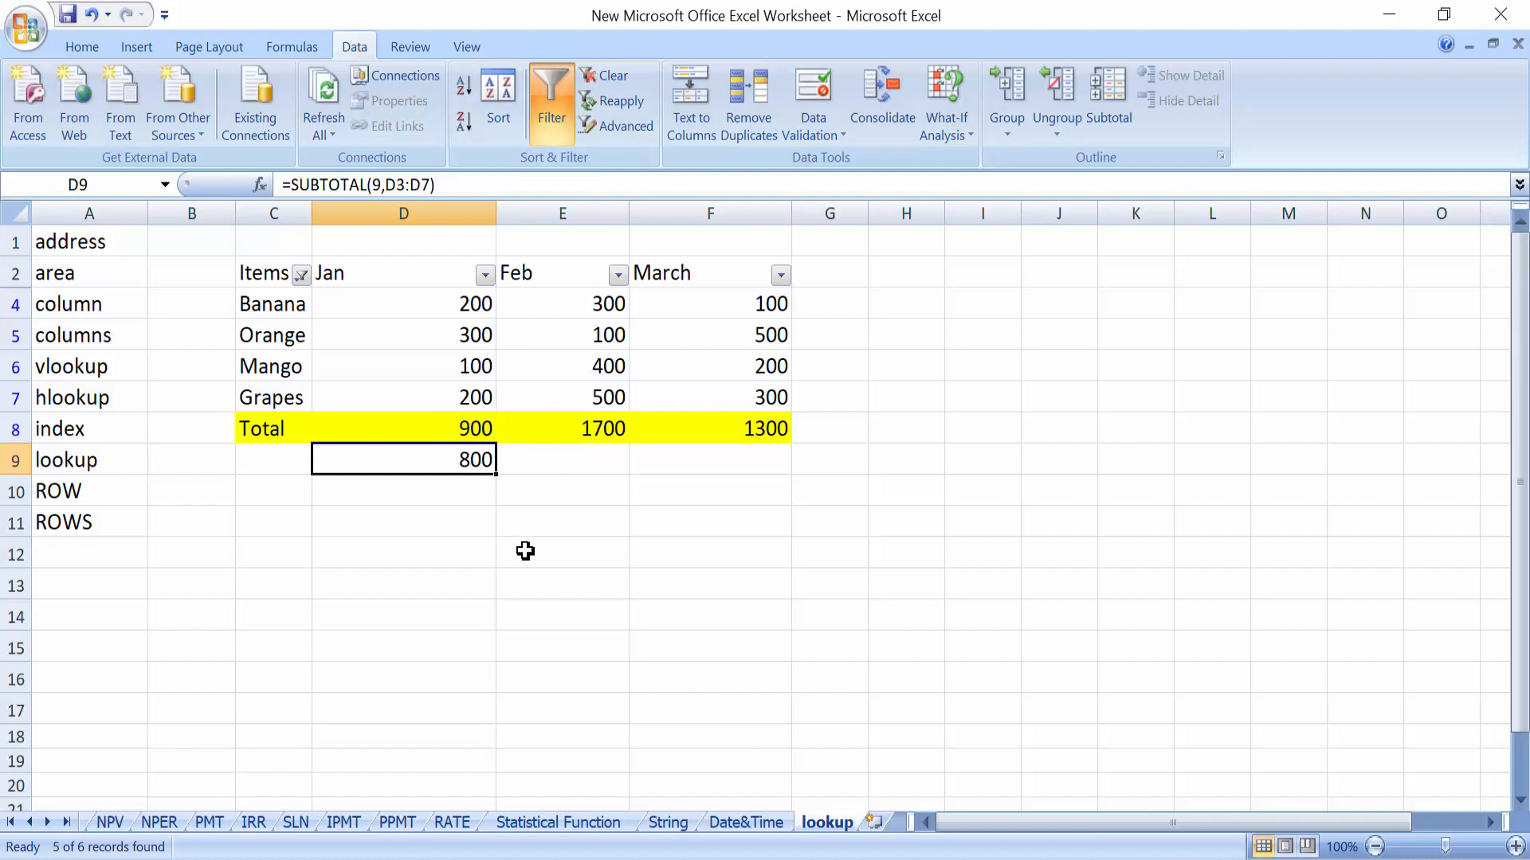
{"action": "left_click", "coordinate": [586, 605]}
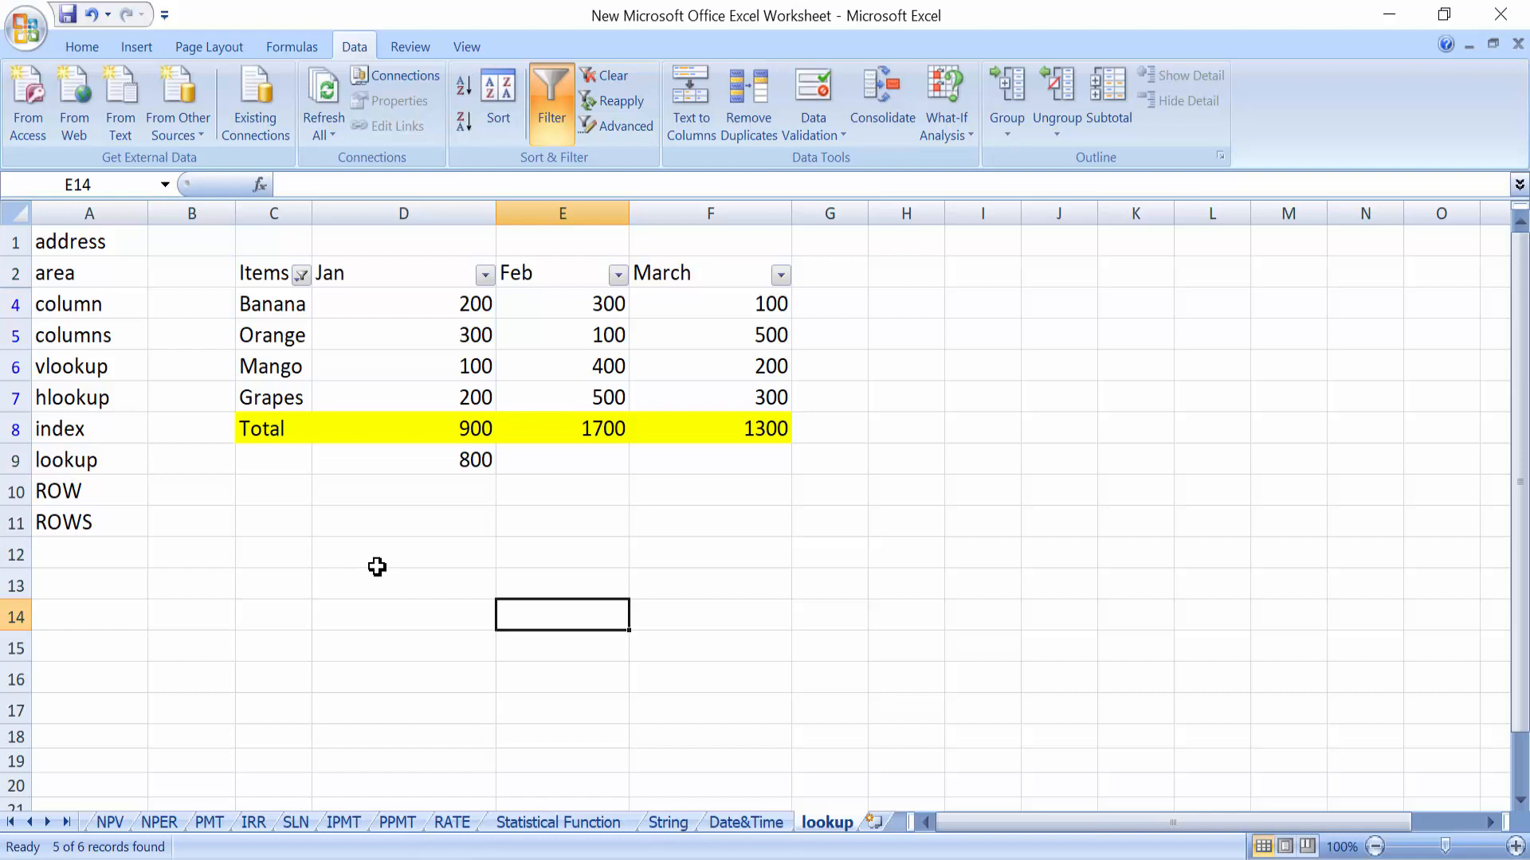
{"action": "left_click", "coordinate": [297, 514]}
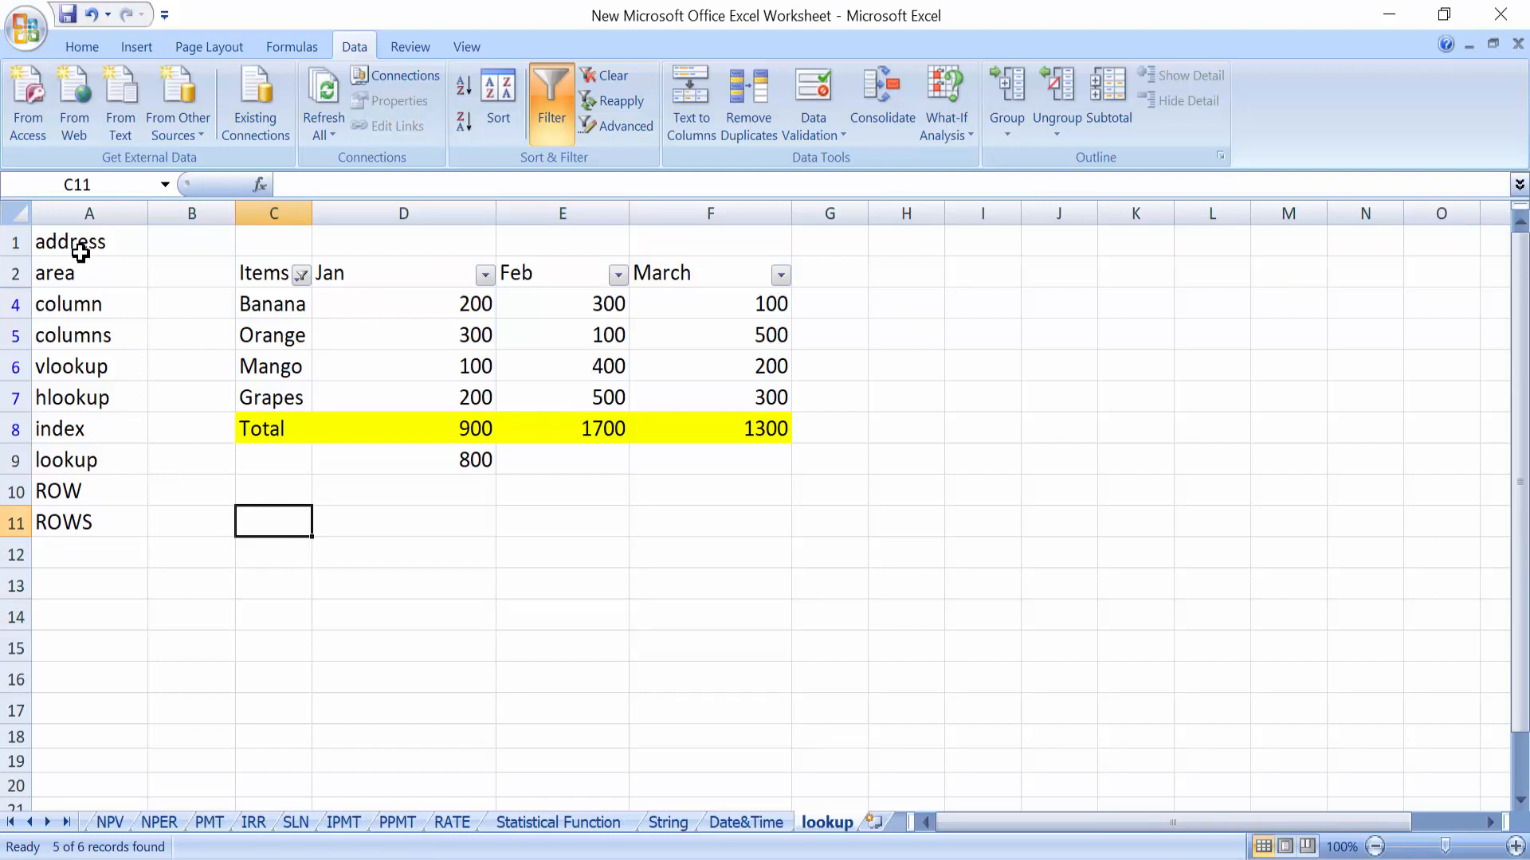
Delete the items table contents in B1:G12, including the Apple row hidden by the filter
{"action": "left_click_drag", "start_coordinate": [212, 239], "coordinate": [853, 563]}
{"action": "key", "text": "Delete"}
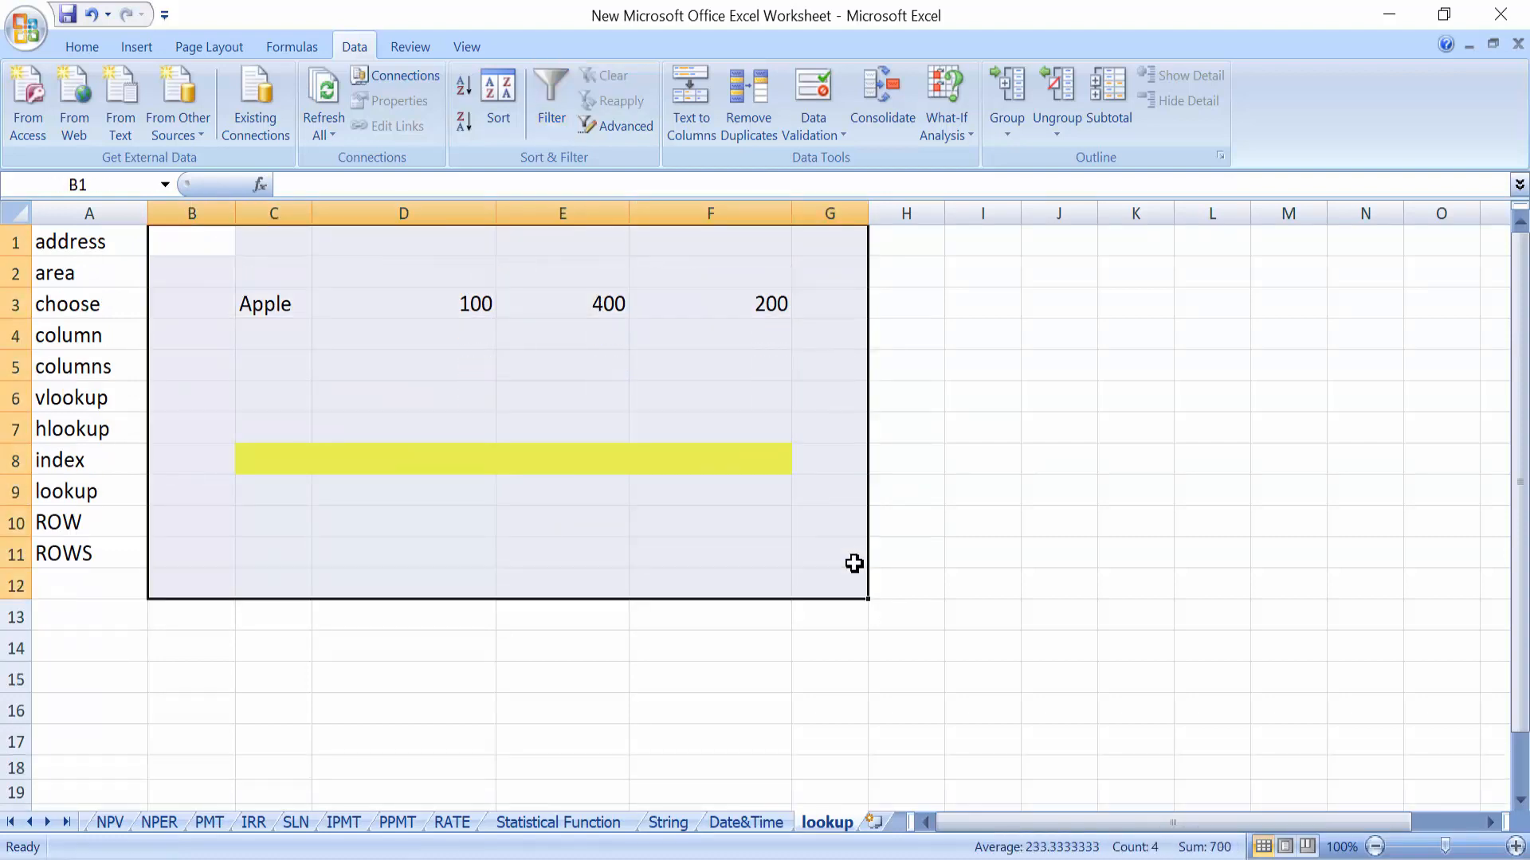
{"action": "left_click_drag", "start_coordinate": [266, 302], "coordinate": [795, 363]}
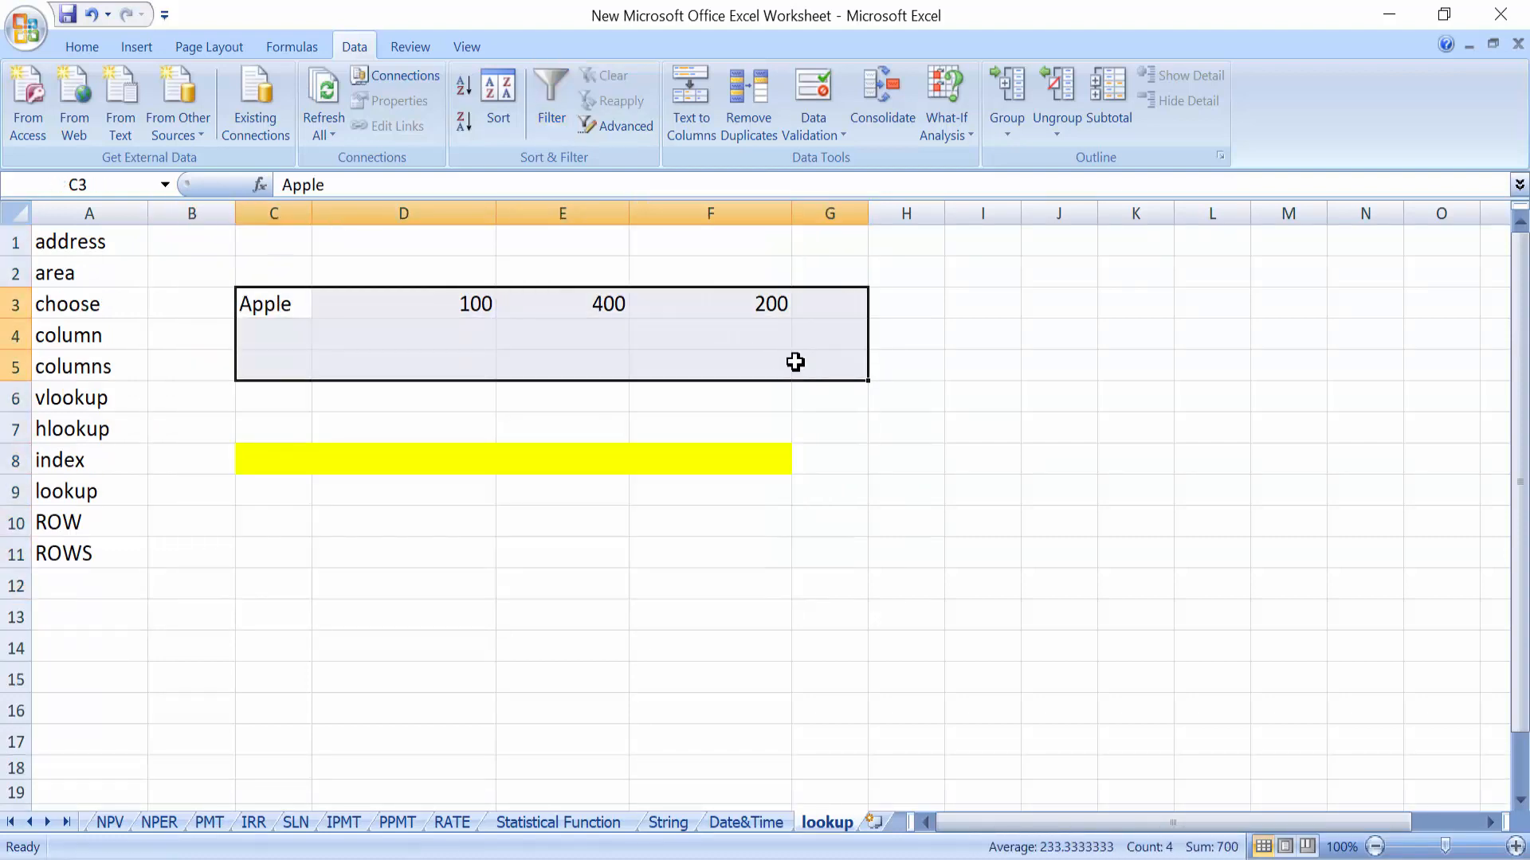
{"action": "key", "text": "Delete"}
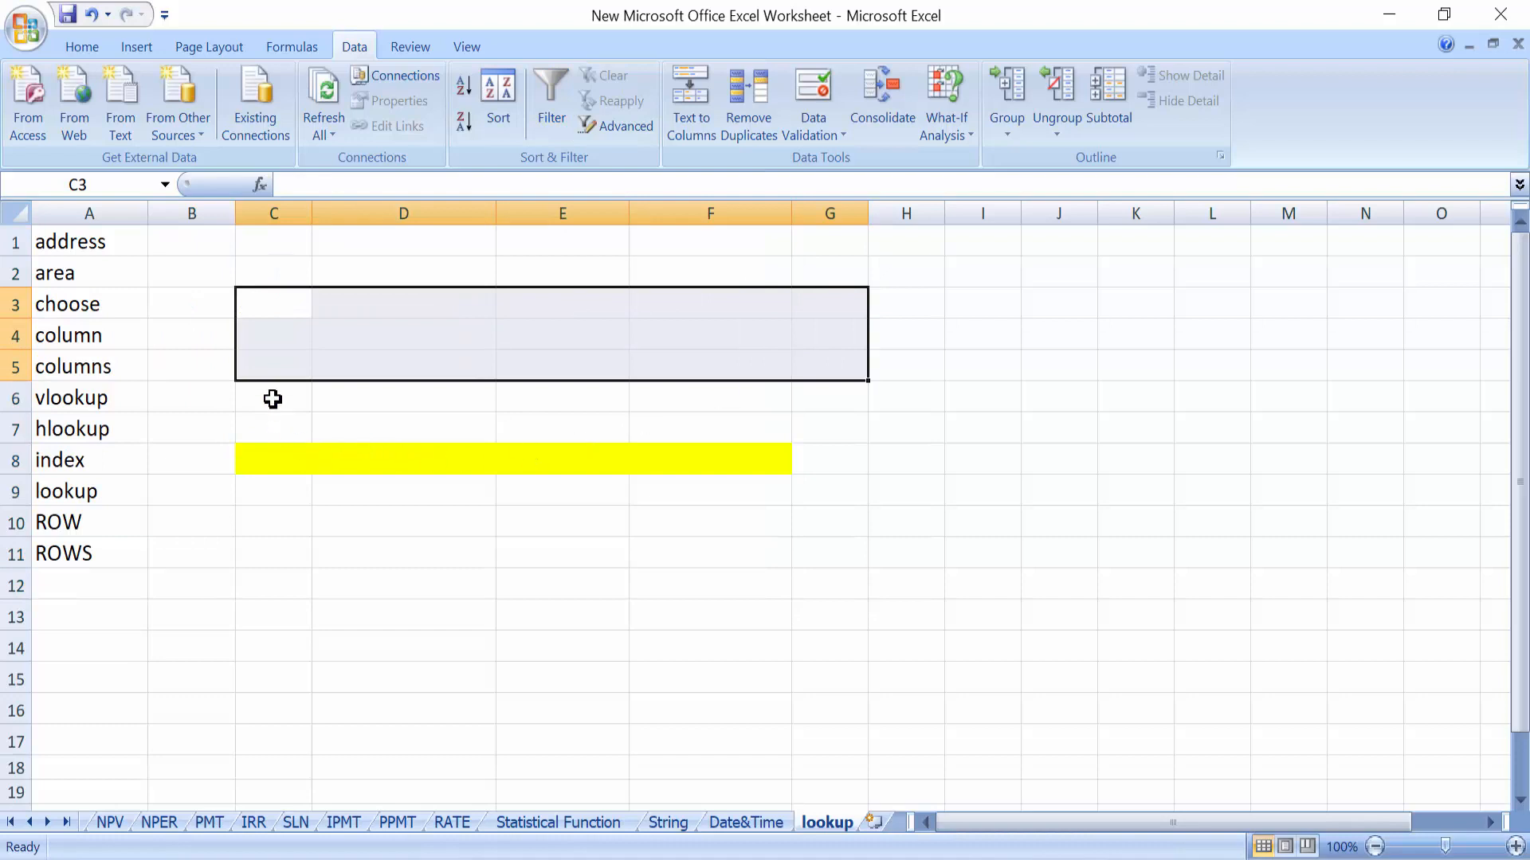
Remove the yellow fill from row 8 by copying the blank cells C5:G6 over C7:G8
{"action": "left_click_drag", "start_coordinate": [273, 400], "coordinate": [800, 380]}
{"action": "key", "text": "ctrl+c"}
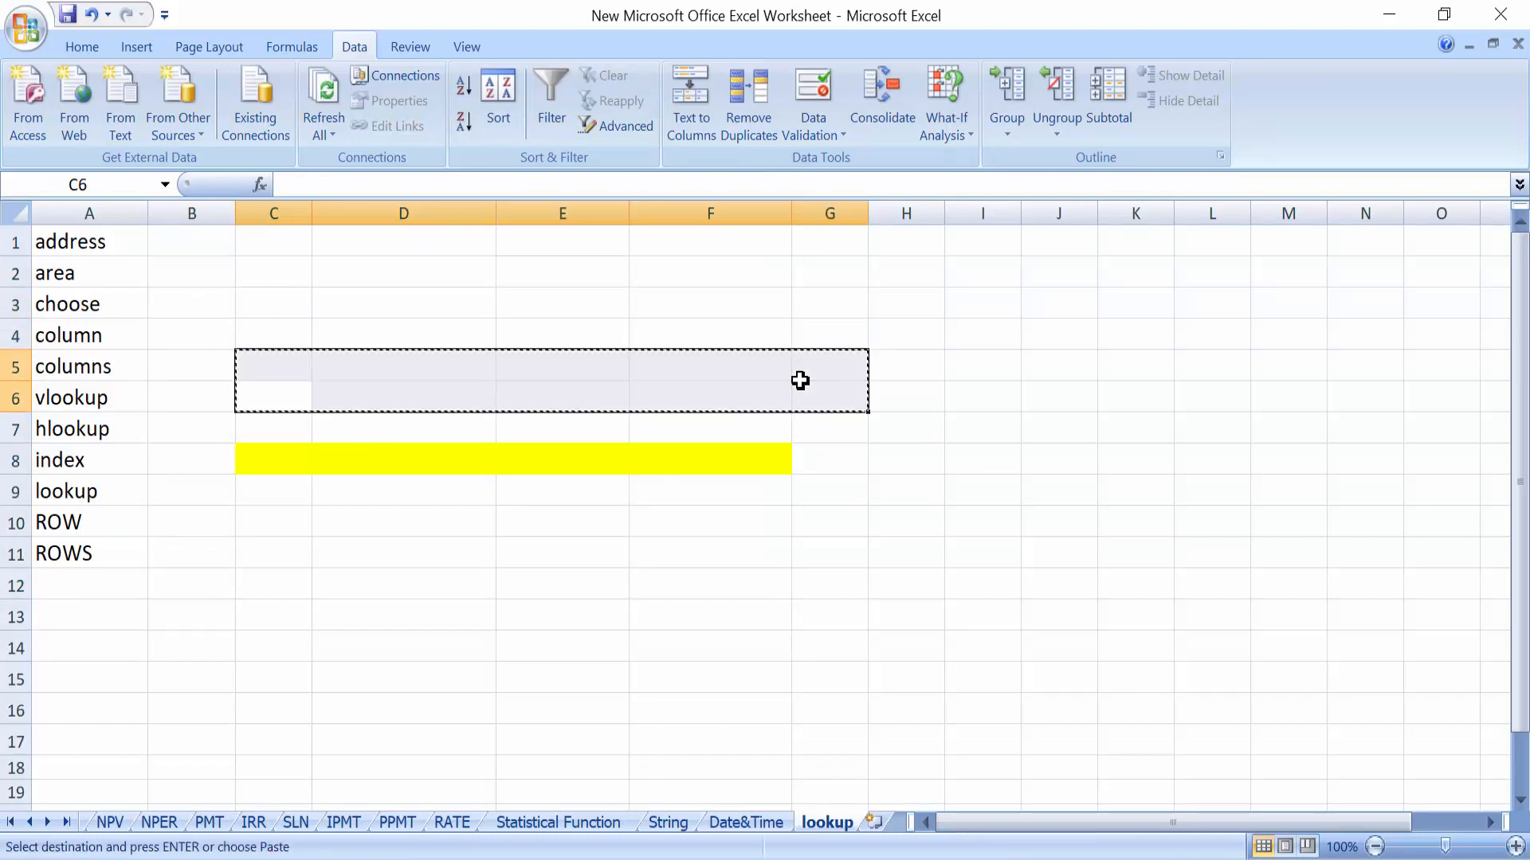
{"action": "key", "text": "Down"}
{"action": "key", "text": "ctrl+v"}
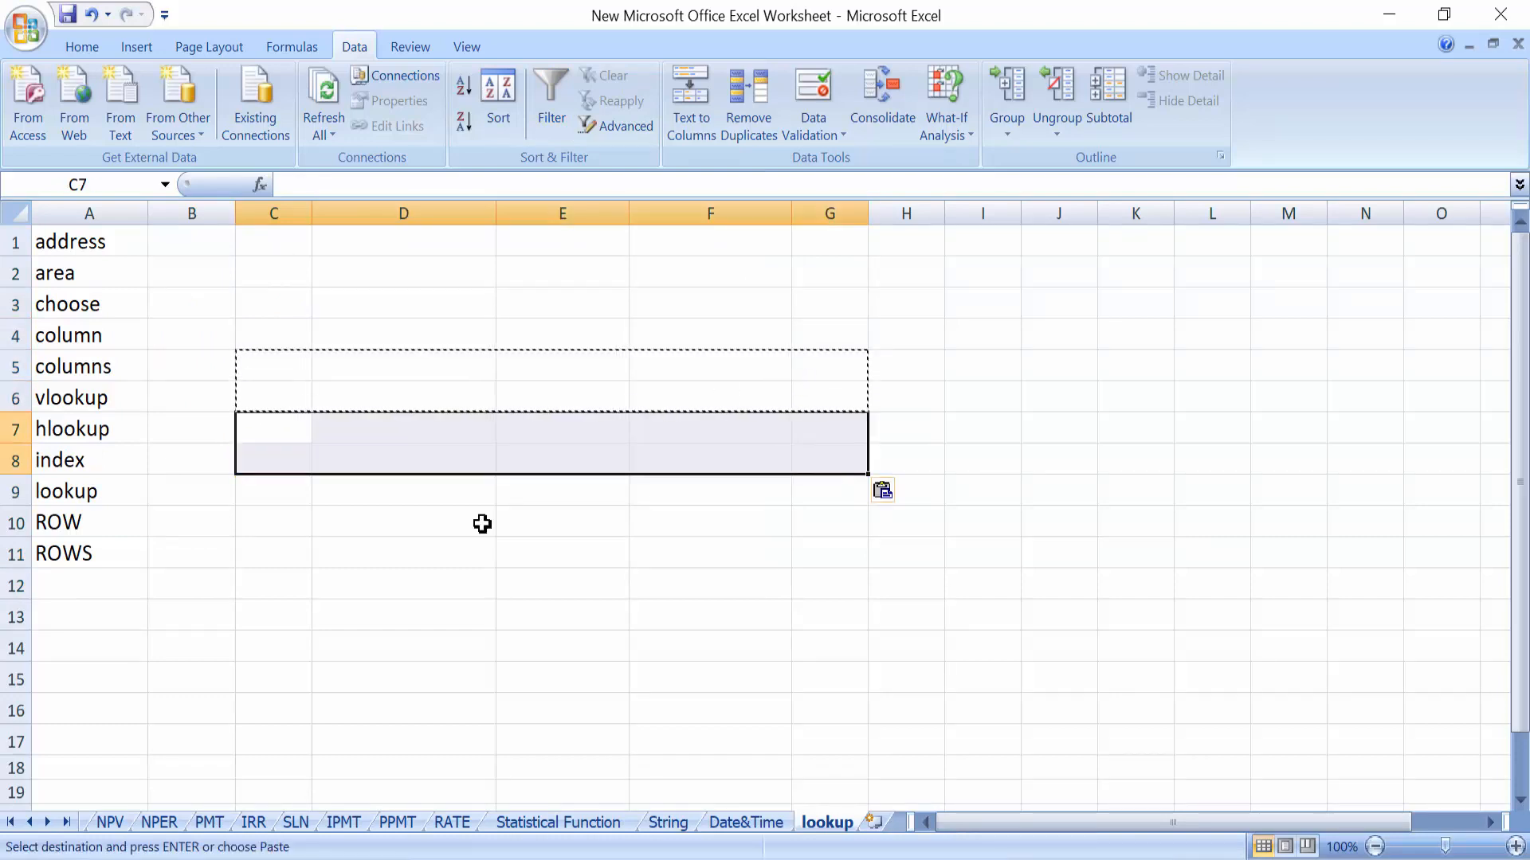
{"action": "key", "text": "Escape"}
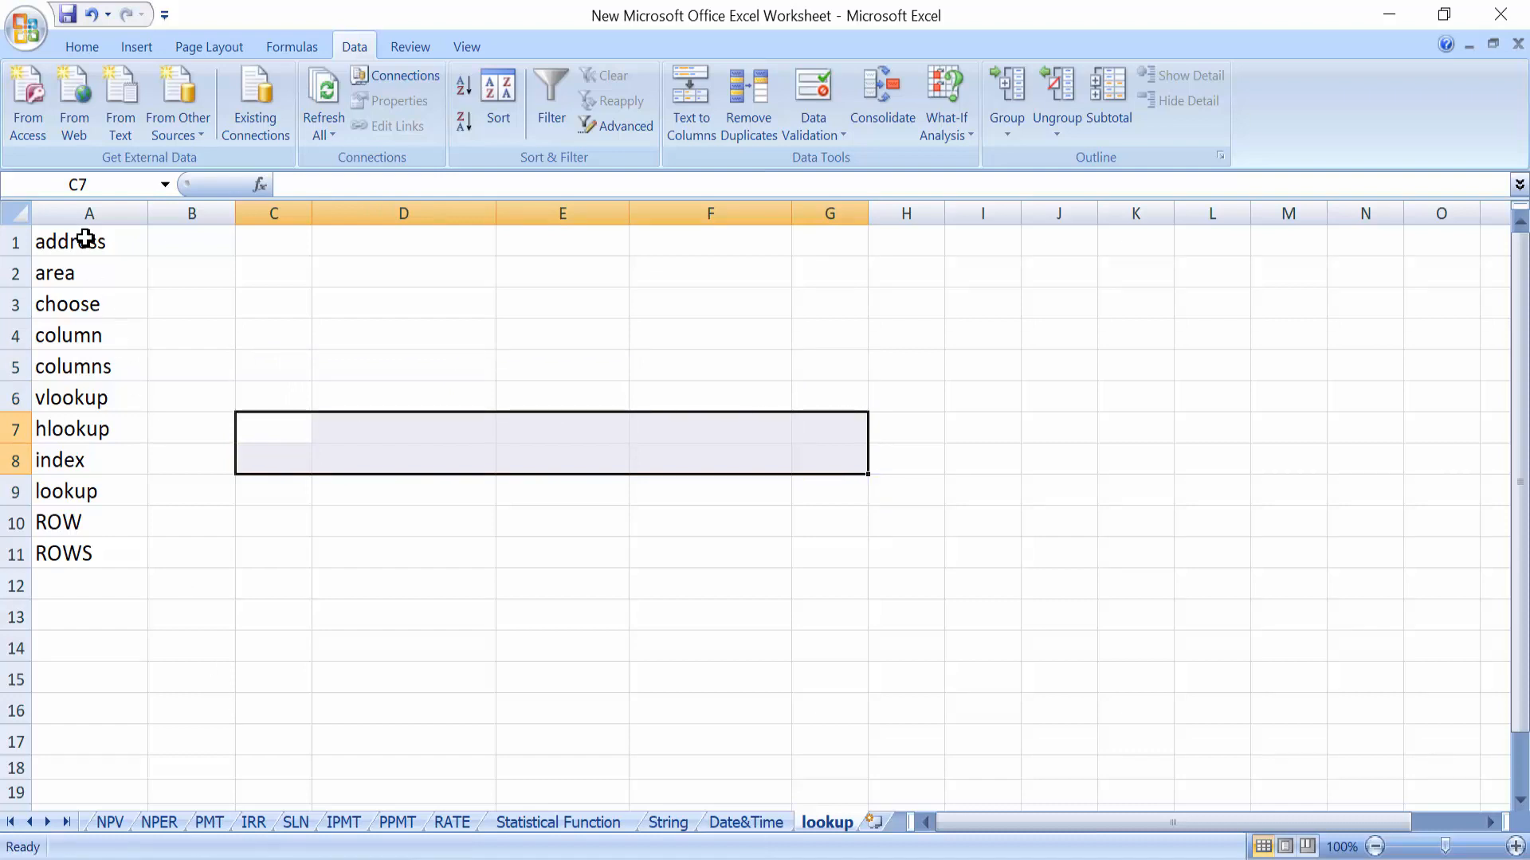
Move the choose and column entries from A3:A4 to C1:C2
{"action": "left_click_drag", "start_coordinate": [86, 236], "coordinate": [88, 548]}
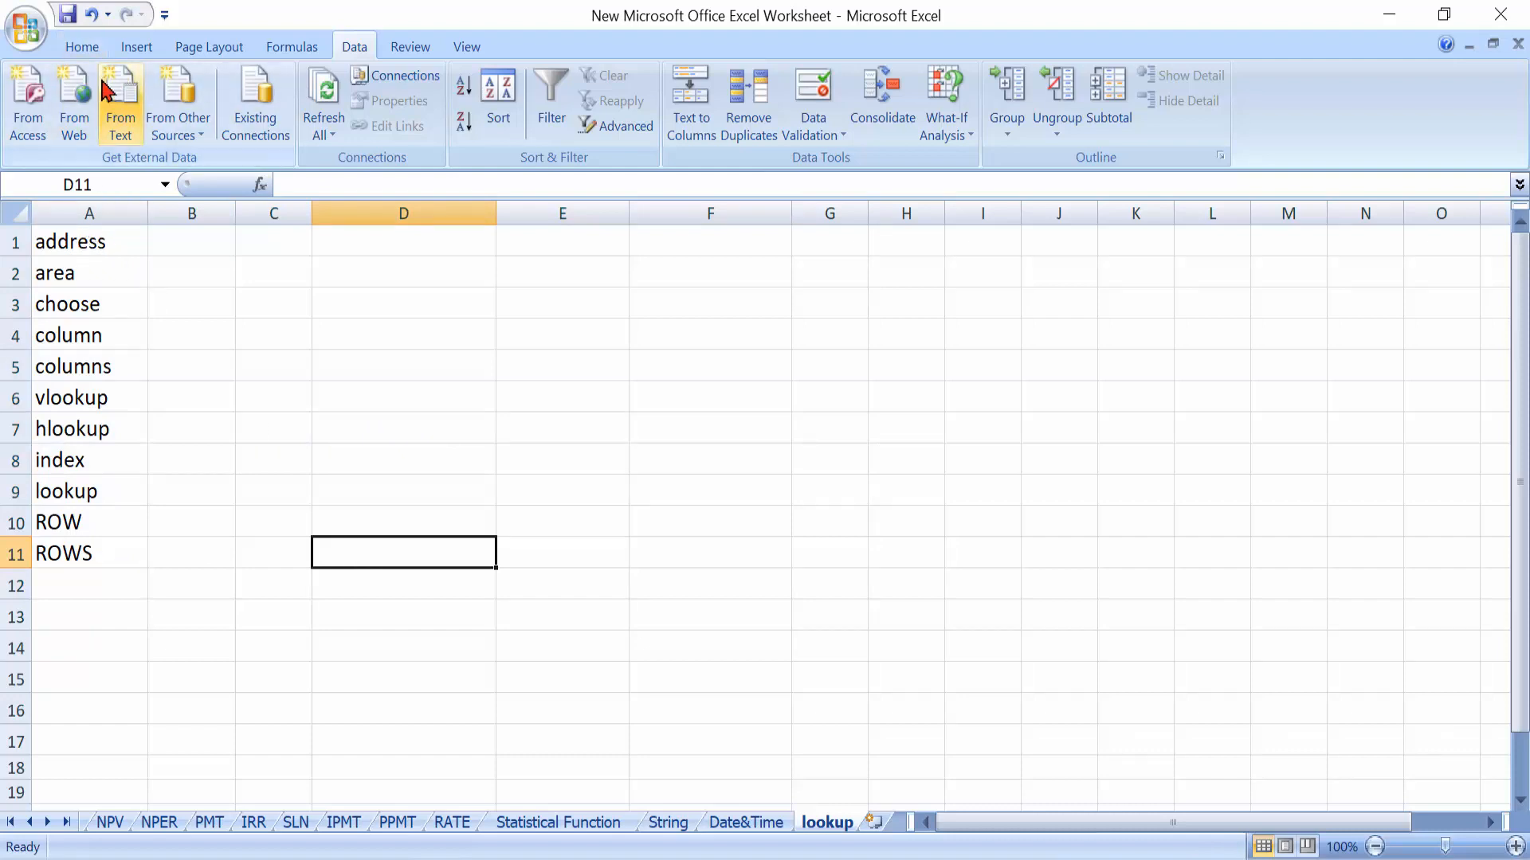
{"action": "left_click", "coordinate": [83, 47]}
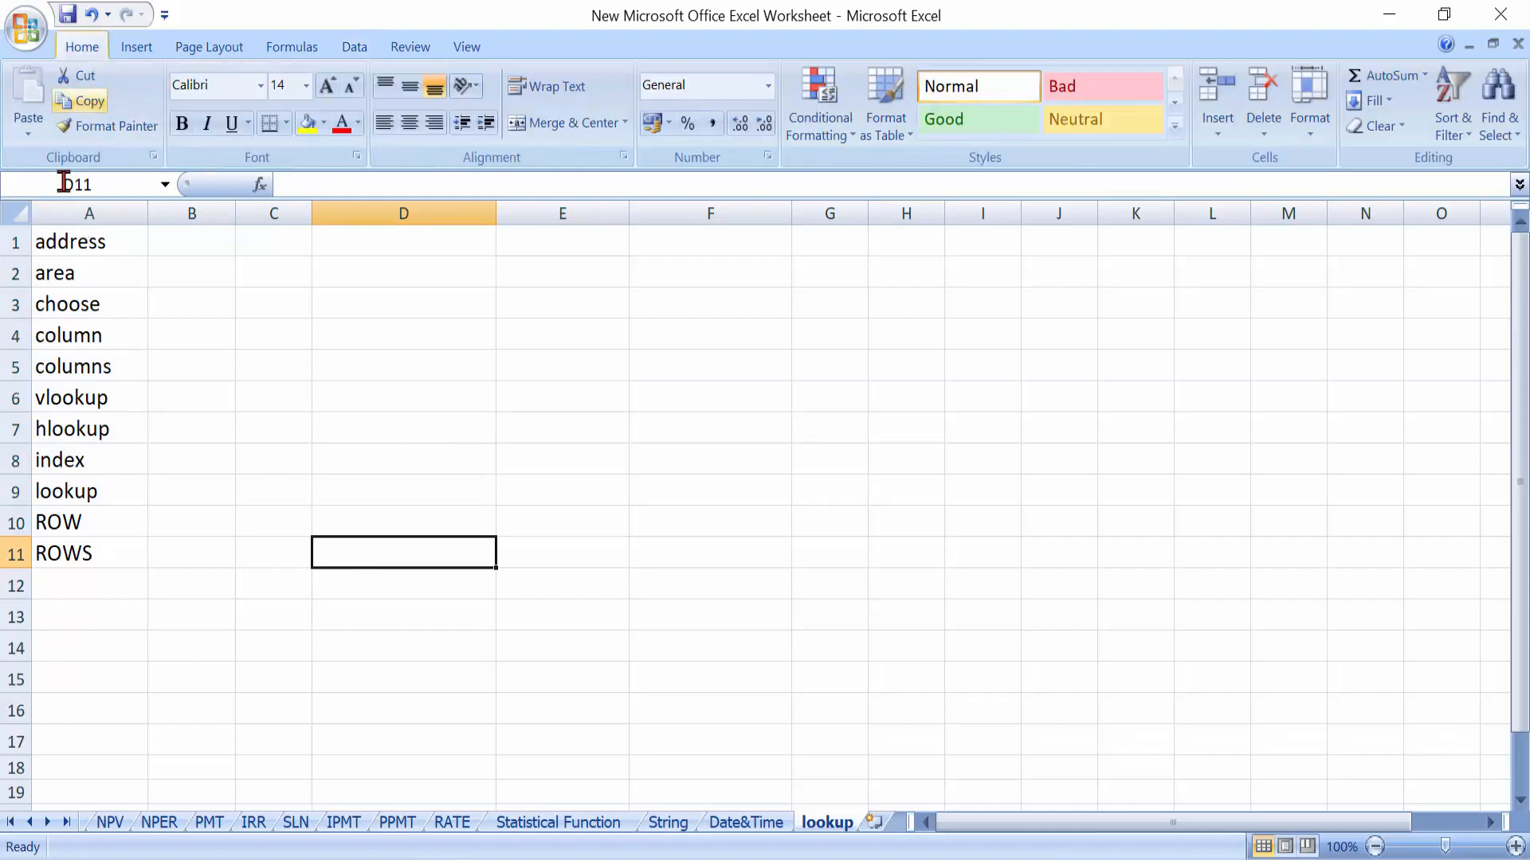
{"action": "left_click_drag", "start_coordinate": [61, 304], "coordinate": [92, 337]}
{"action": "key", "text": "ctrl+c"}
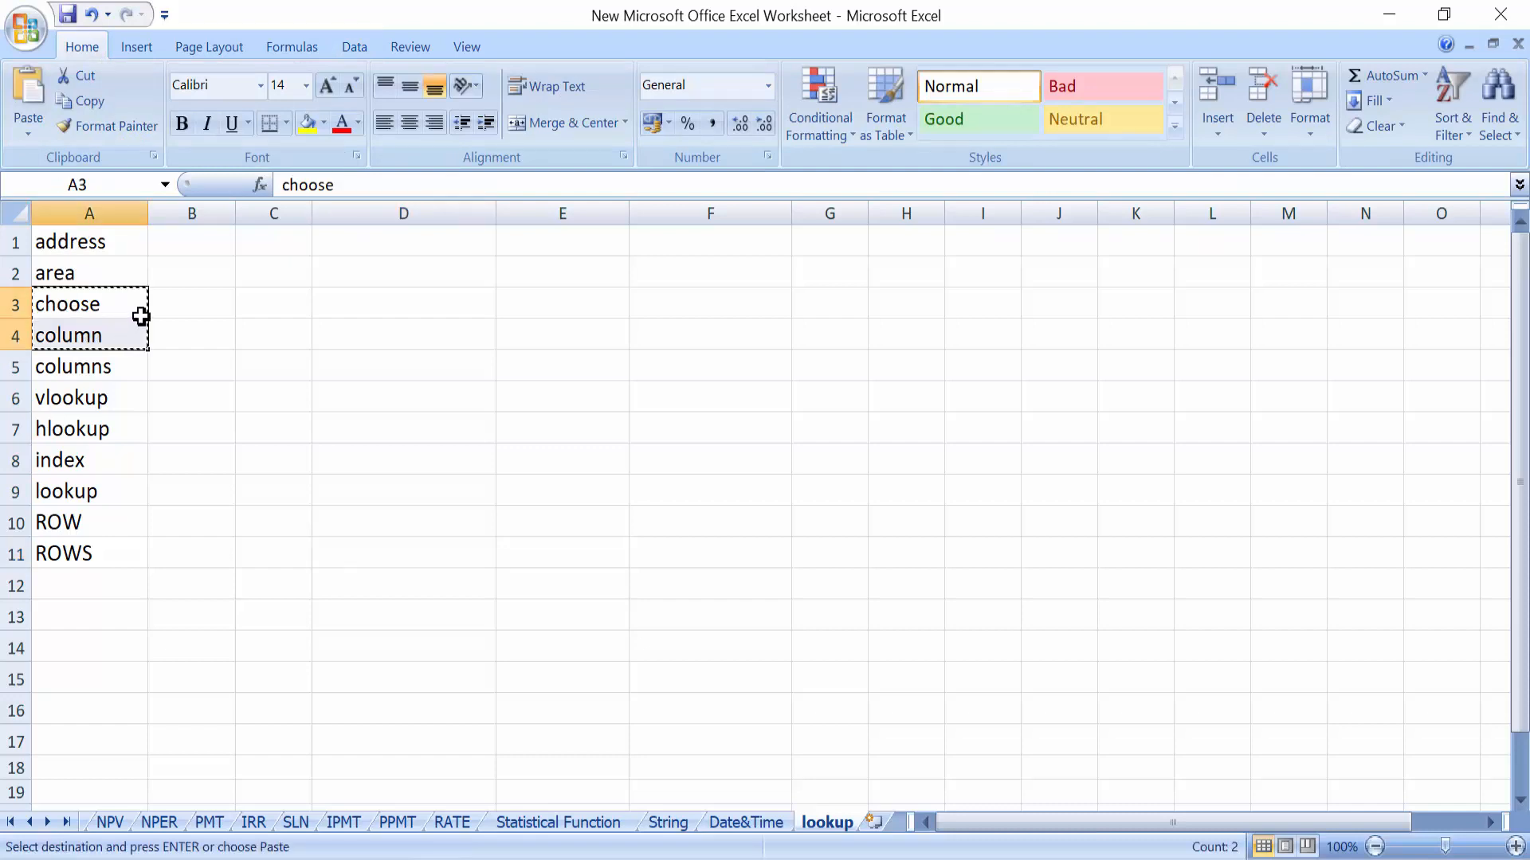
{"action": "left_click", "coordinate": [266, 244]}
{"action": "key", "text": "Return"}
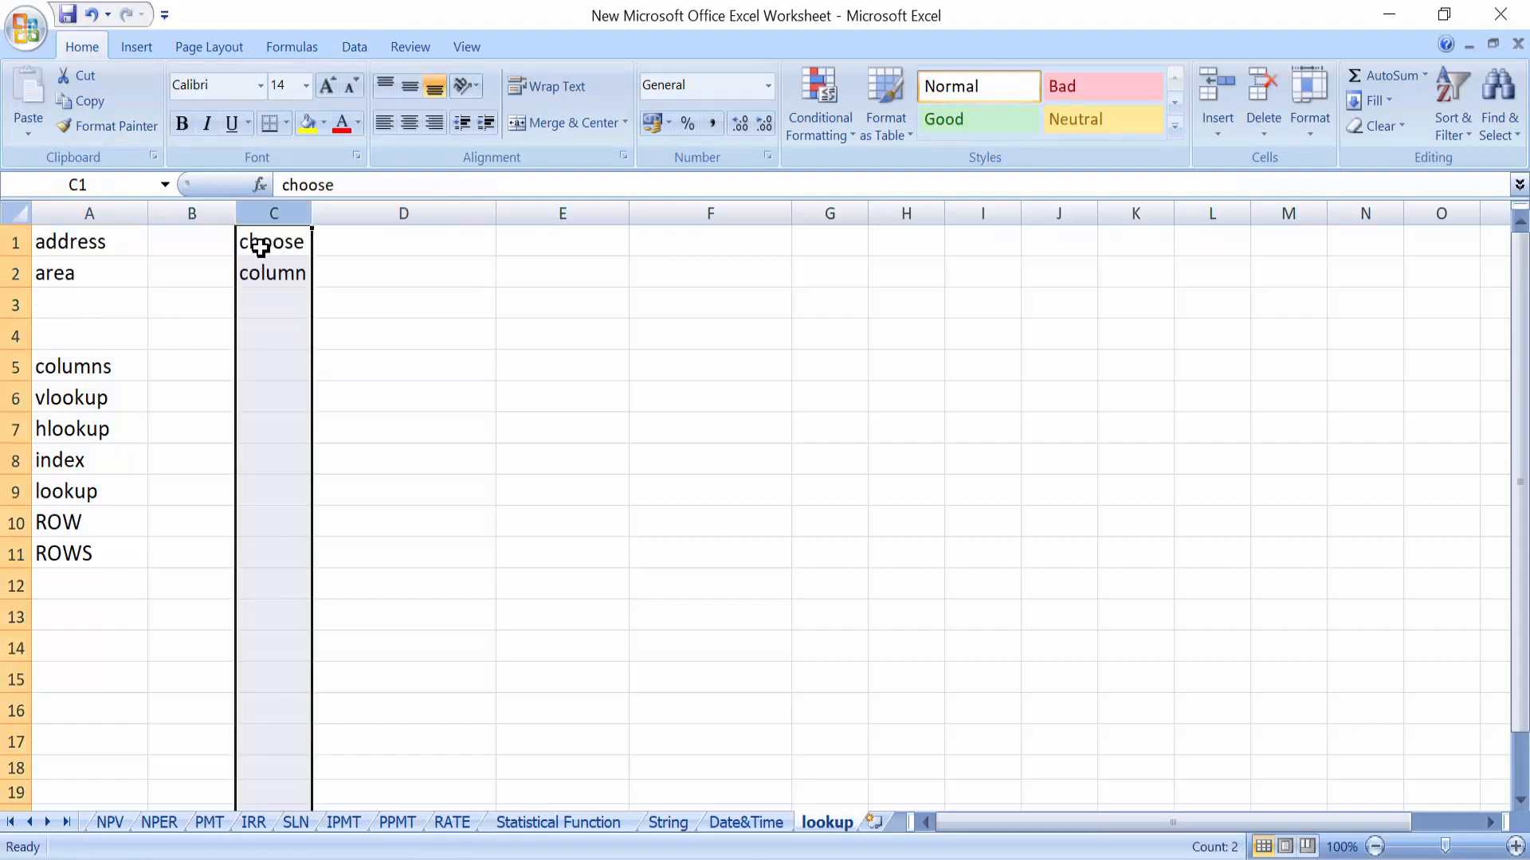
Move the columns, vlookup and hlookup entries from A5:A7 to E1:E3
{"action": "left_click_drag", "start_coordinate": [74, 369], "coordinate": [86, 430]}
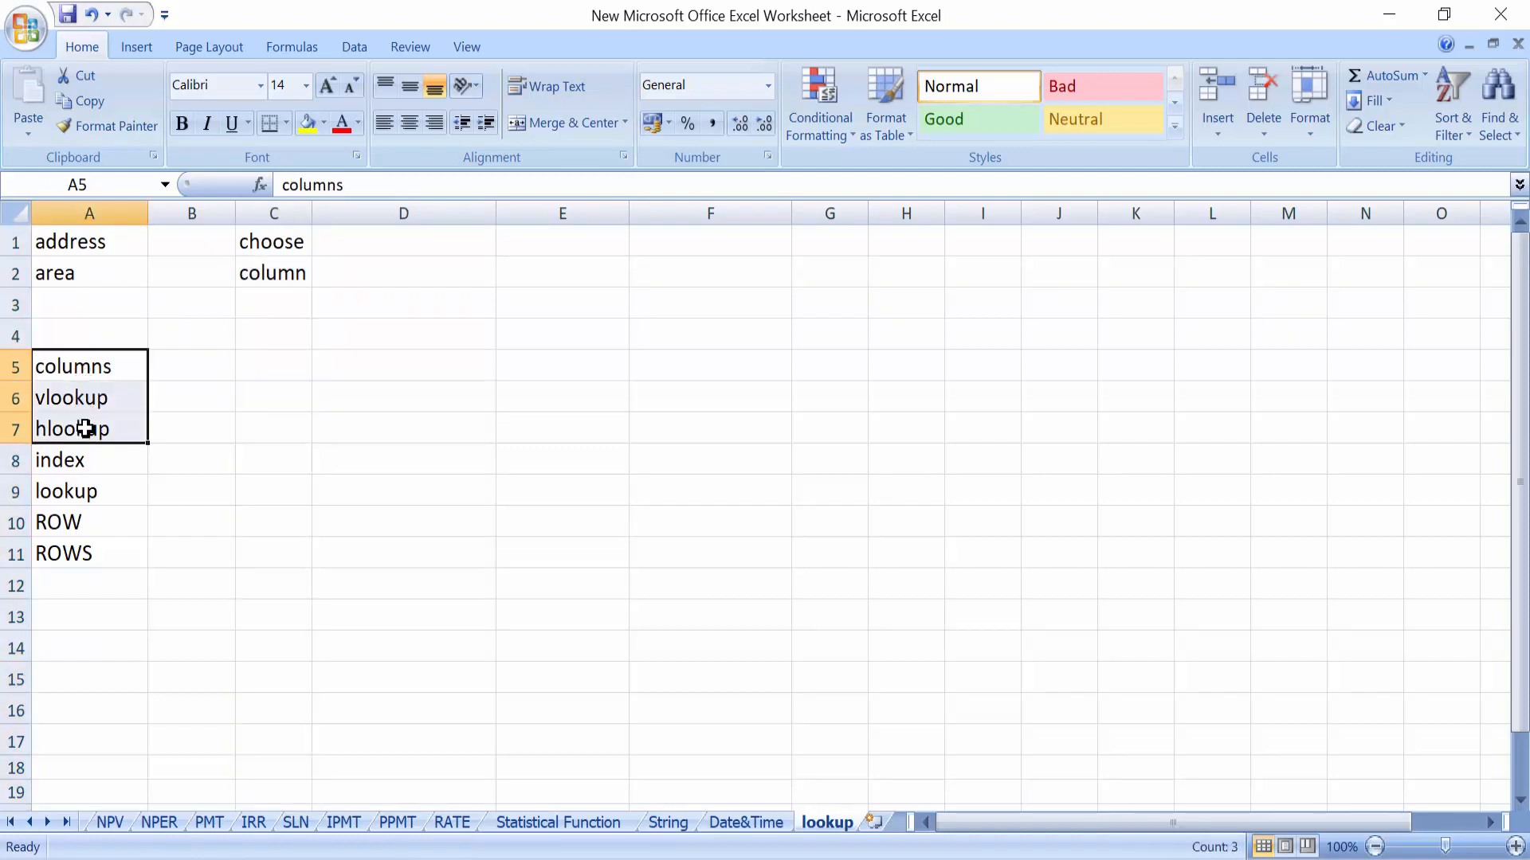
{"action": "key", "text": "ctrl+x"}
{"action": "left_click", "coordinate": [547, 232]}
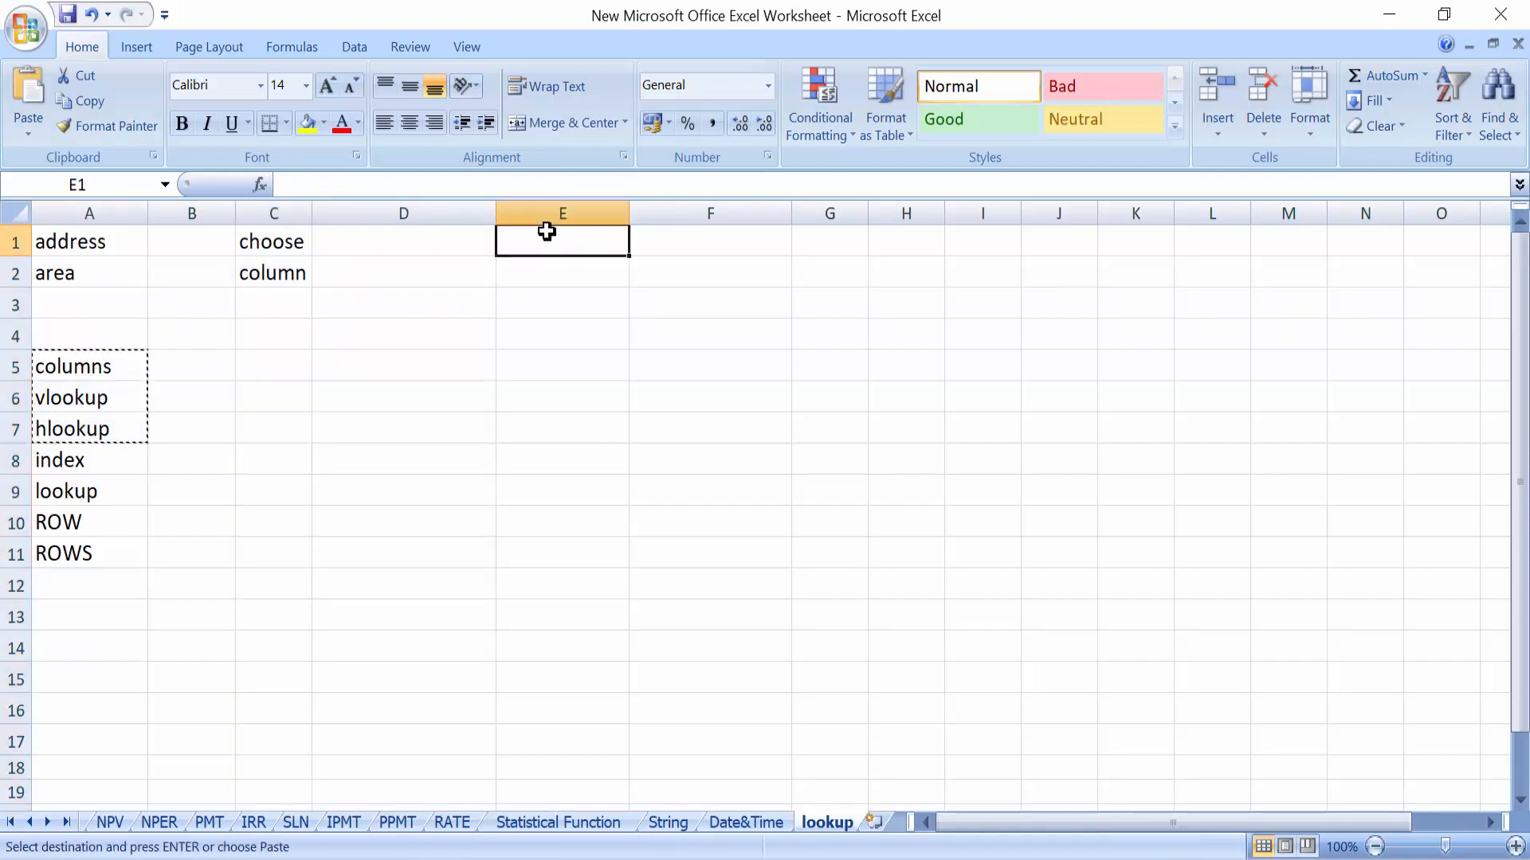
{"action": "key", "text": "Return"}
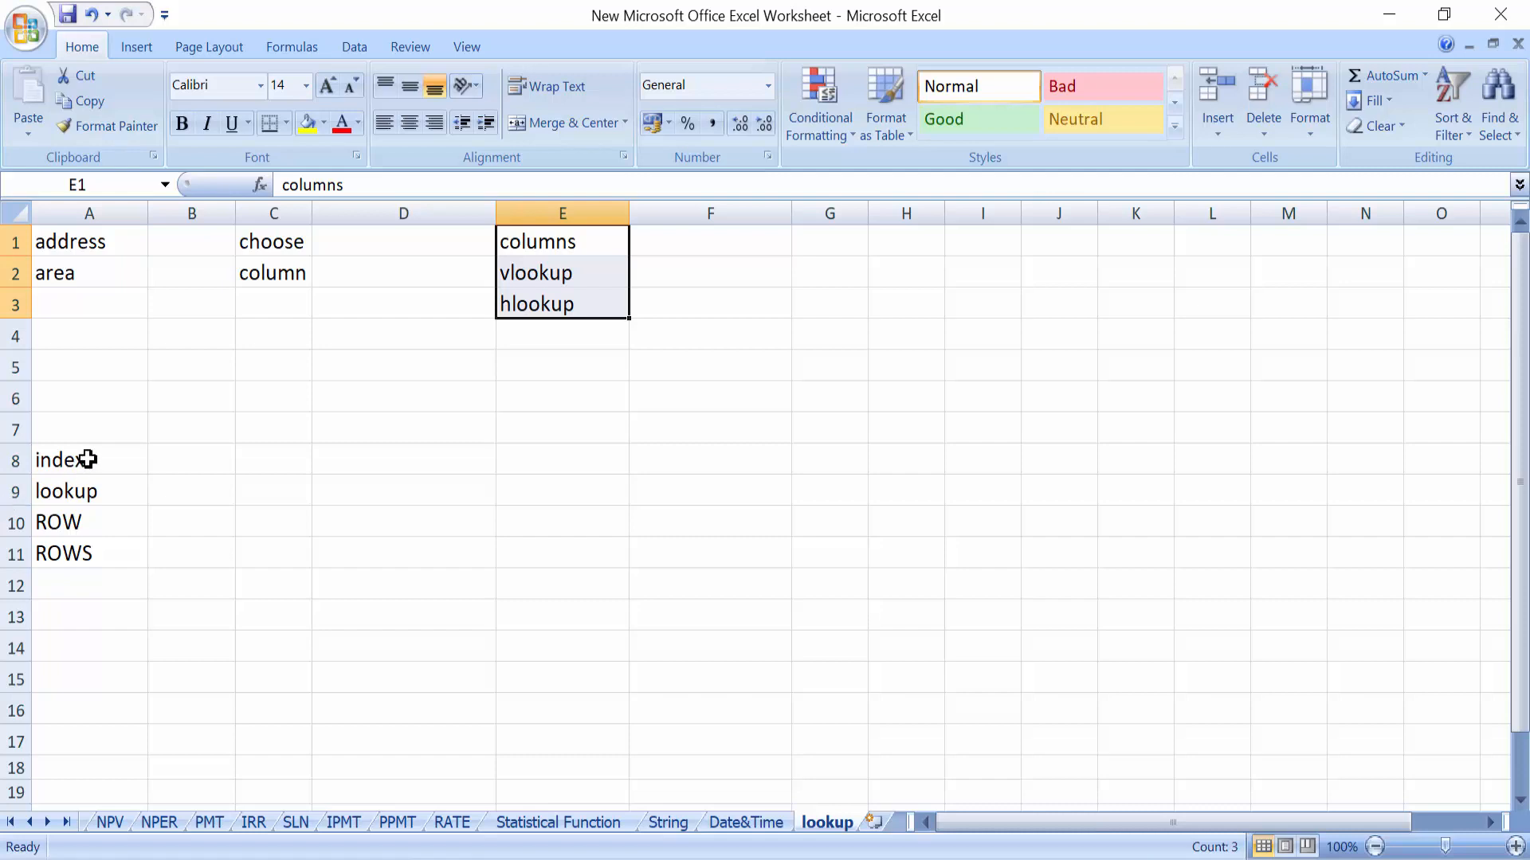
Move the index, lookup and ROW entries from A8:A10 to G1:G3 and widen column G
{"action": "left_click_drag", "start_coordinate": [87, 460], "coordinate": [92, 532]}
{"action": "key", "text": "ctrl+x"}
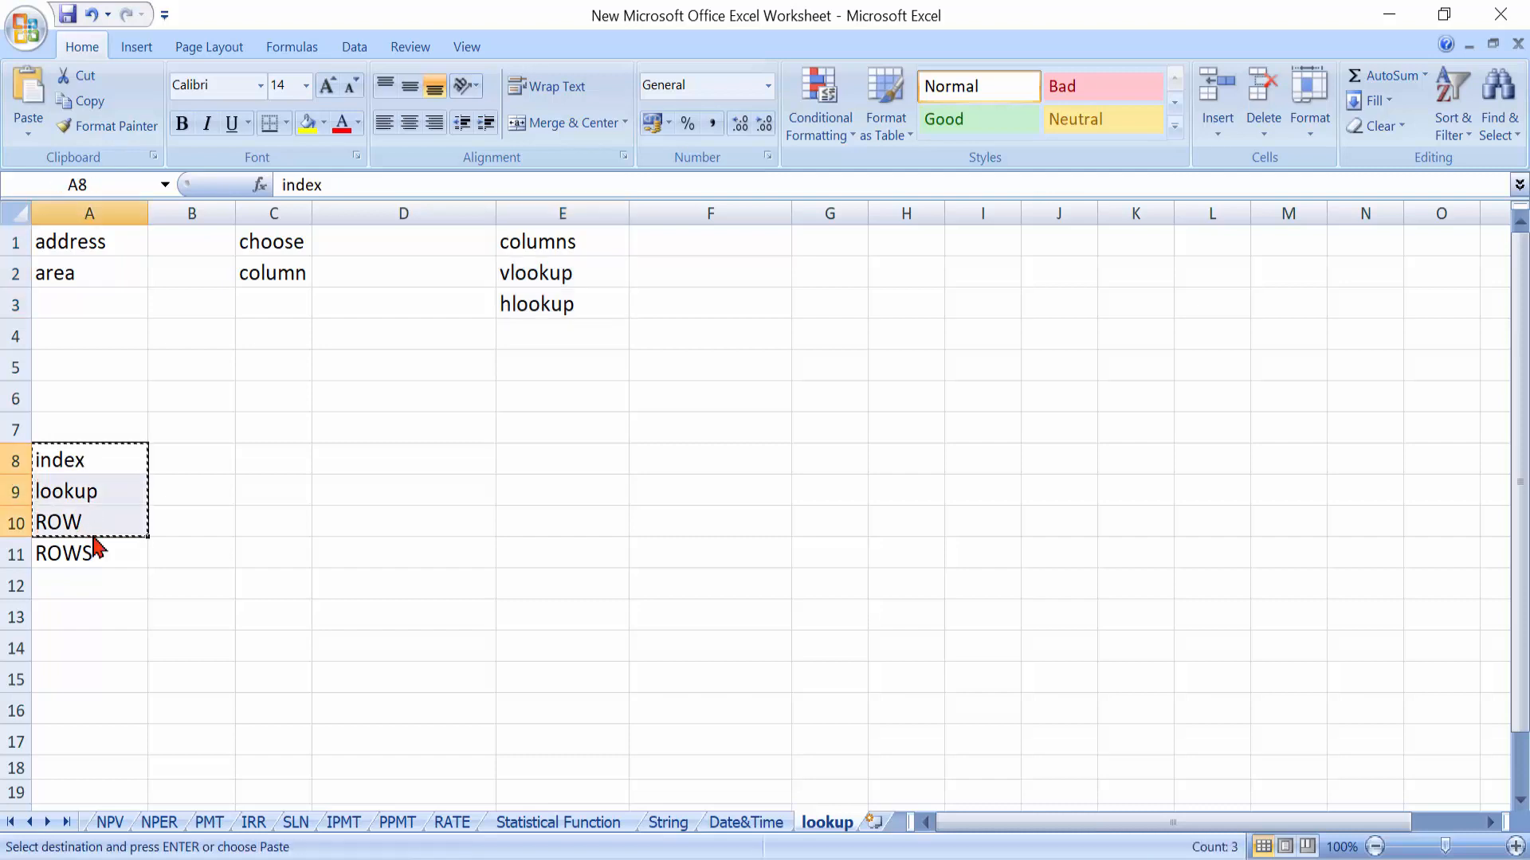
{"action": "left_click", "coordinate": [815, 243]}
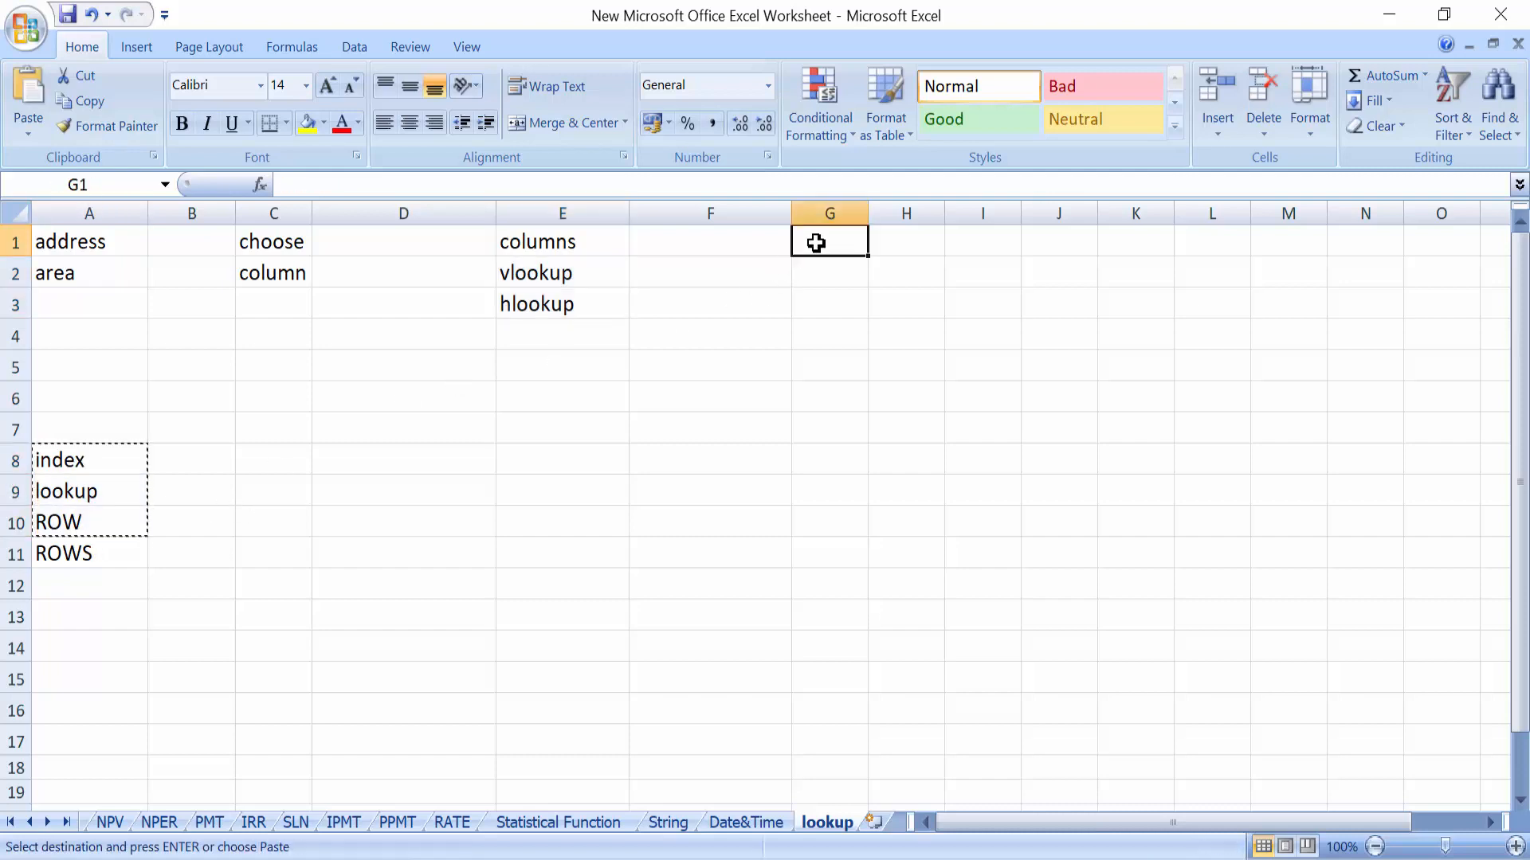
{"action": "key", "text": "Return"}
{"action": "double_click", "coordinate": [867, 214]}
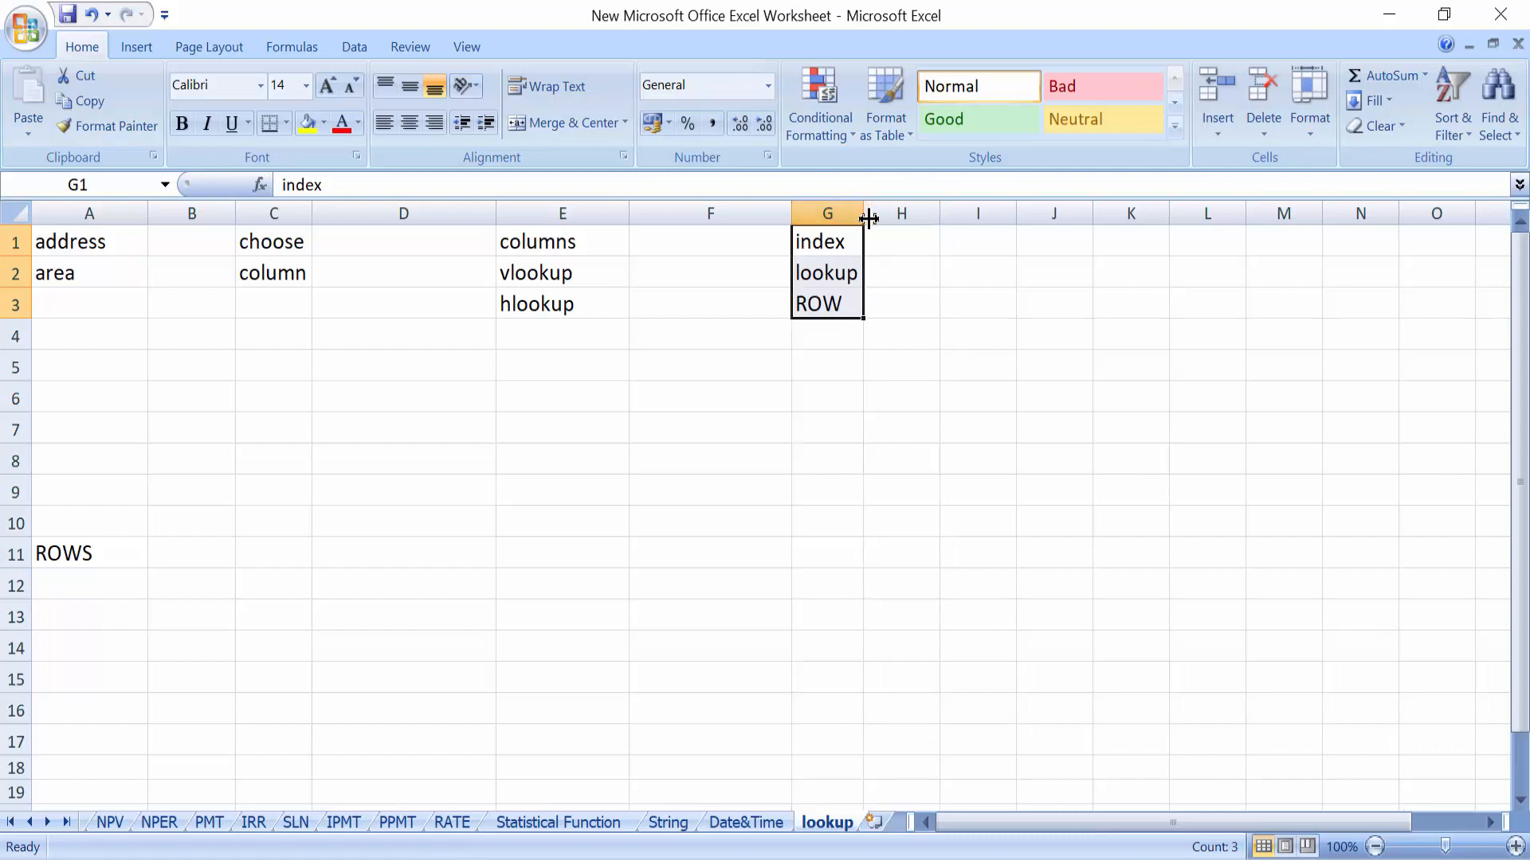
{"action": "left_click_drag", "start_coordinate": [869, 217], "coordinate": [930, 223]}
Move the ROWS entry from A11 to C3, below the column entry
{"action": "left_click", "coordinate": [68, 550]}
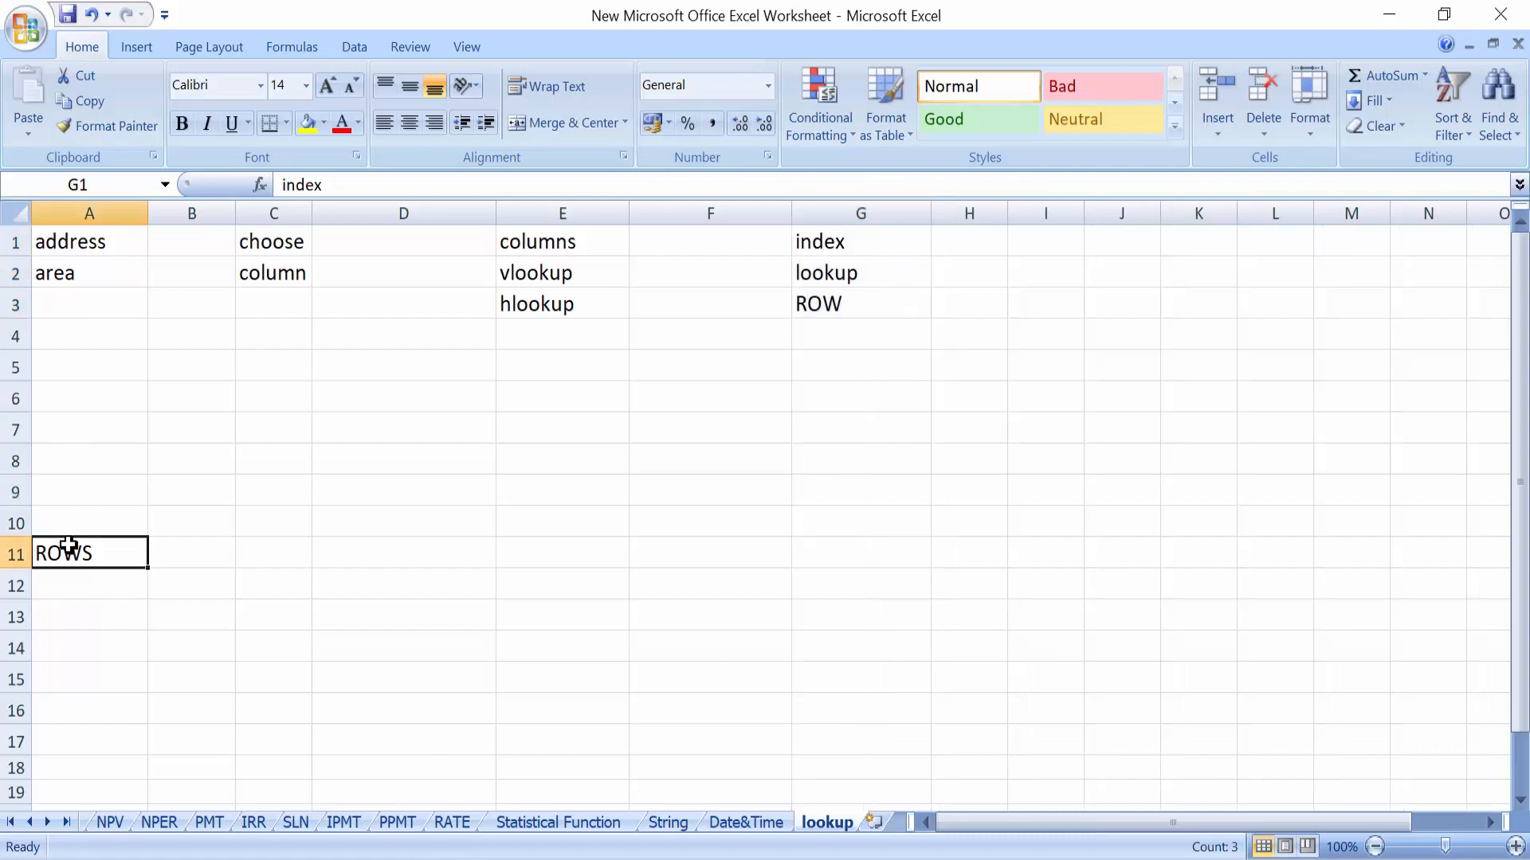
{"action": "key", "text": "ctrl+x"}
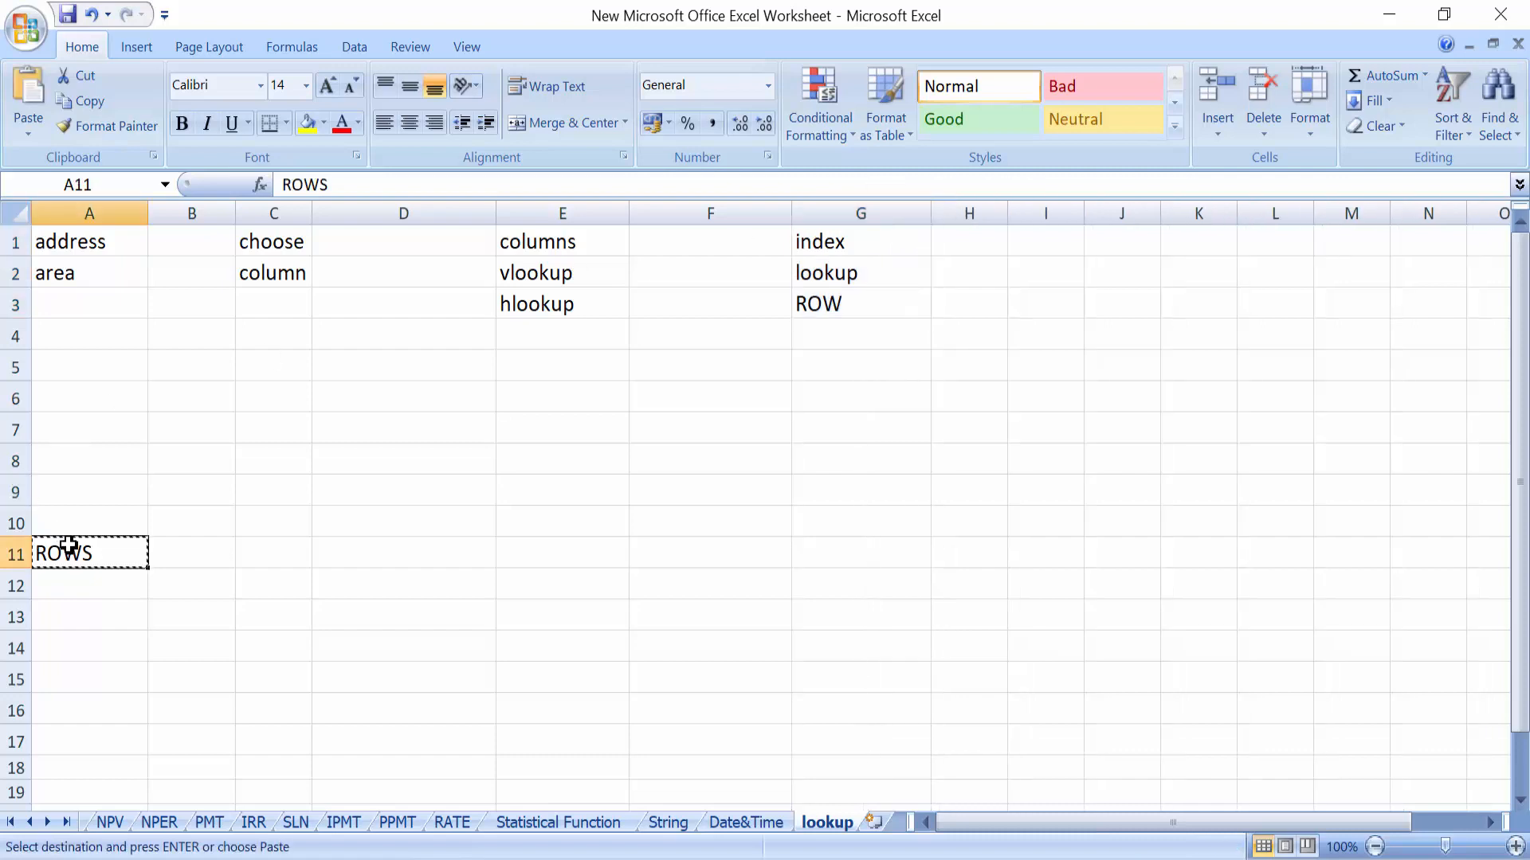
{"action": "left_click", "coordinate": [270, 306]}
{"action": "key", "text": "Return"}
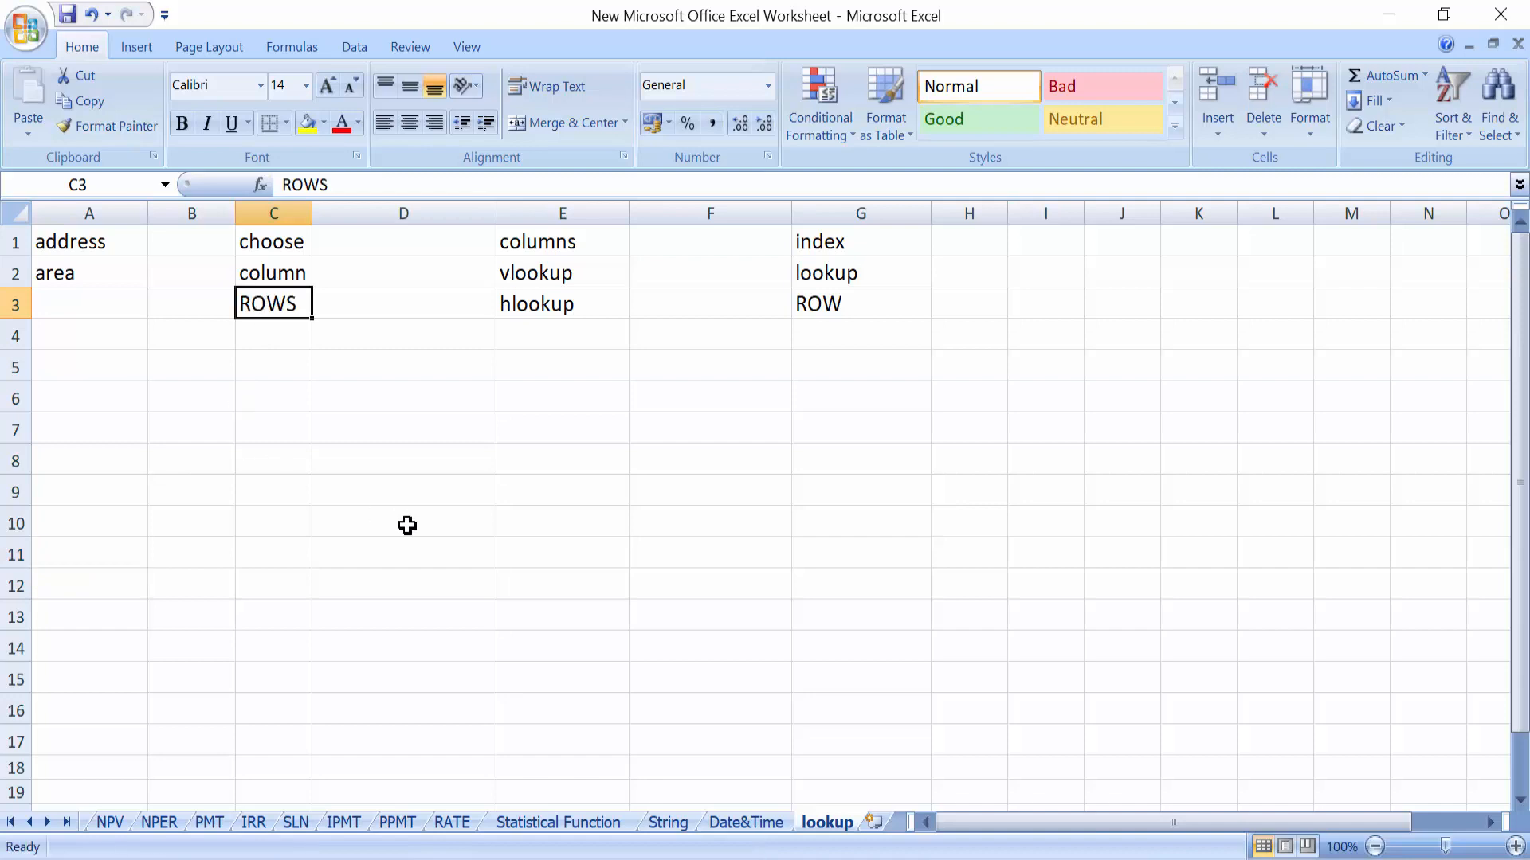
{"action": "left_click", "coordinate": [500, 461]}
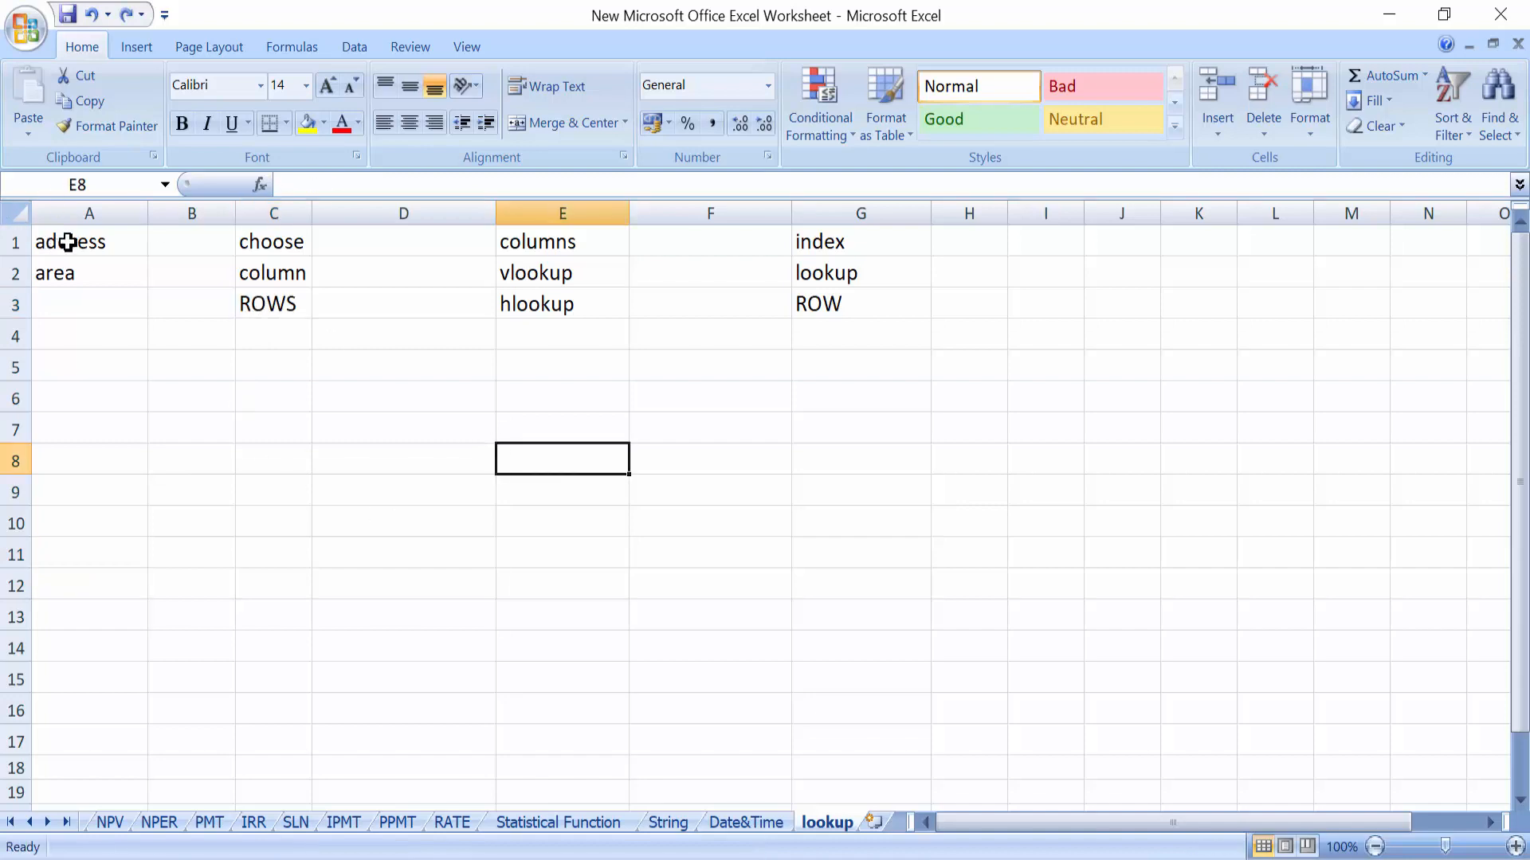
Format A1:A3 with font size 16, bold, a yellow fill and red text
{"action": "left_click_drag", "start_coordinate": [70, 243], "coordinate": [76, 308]}
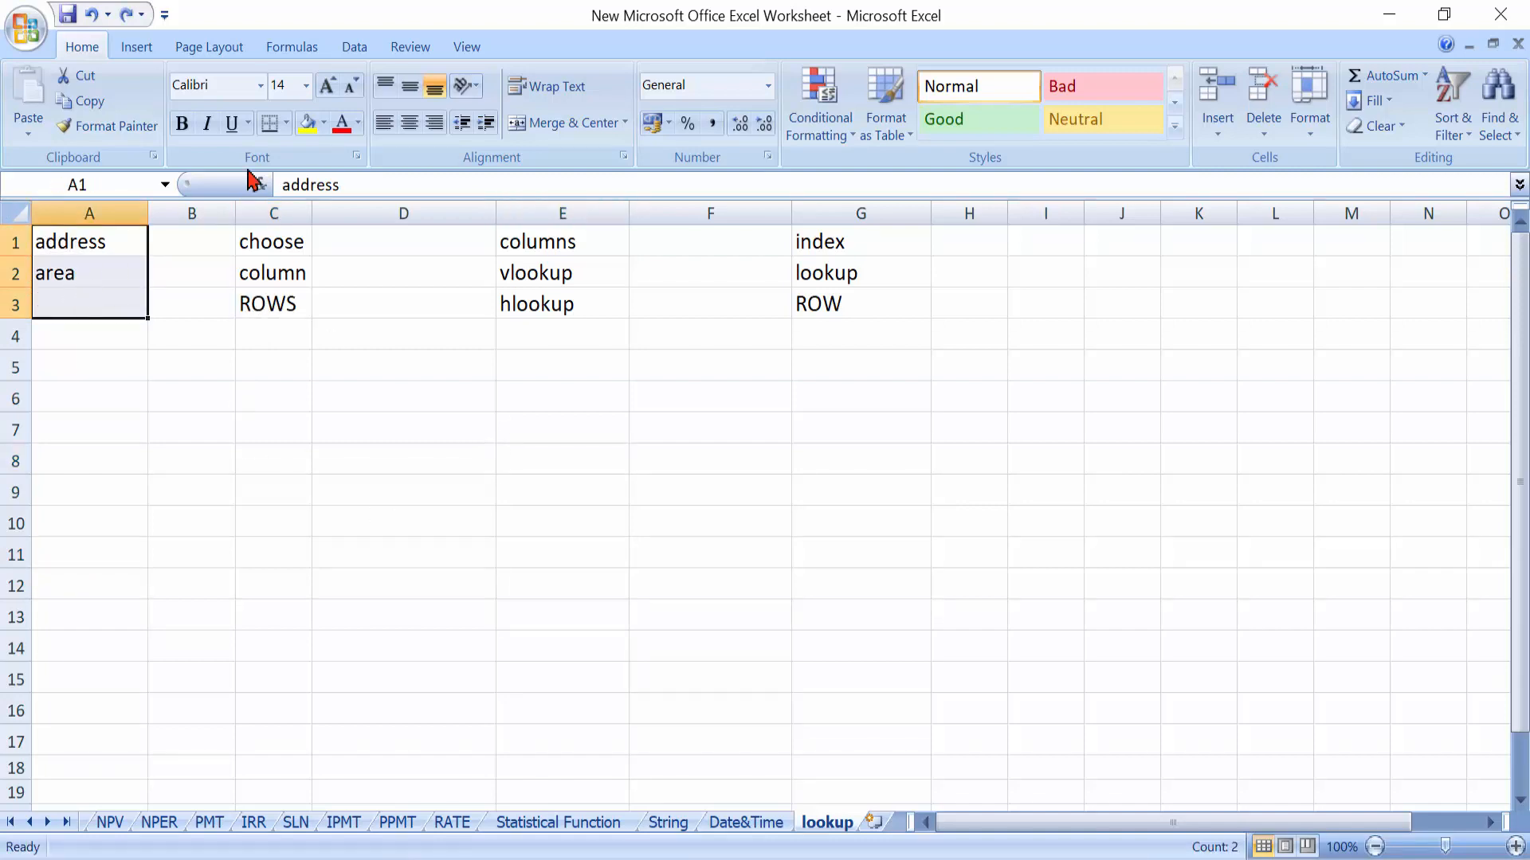
{"action": "left_click", "coordinate": [327, 86]}
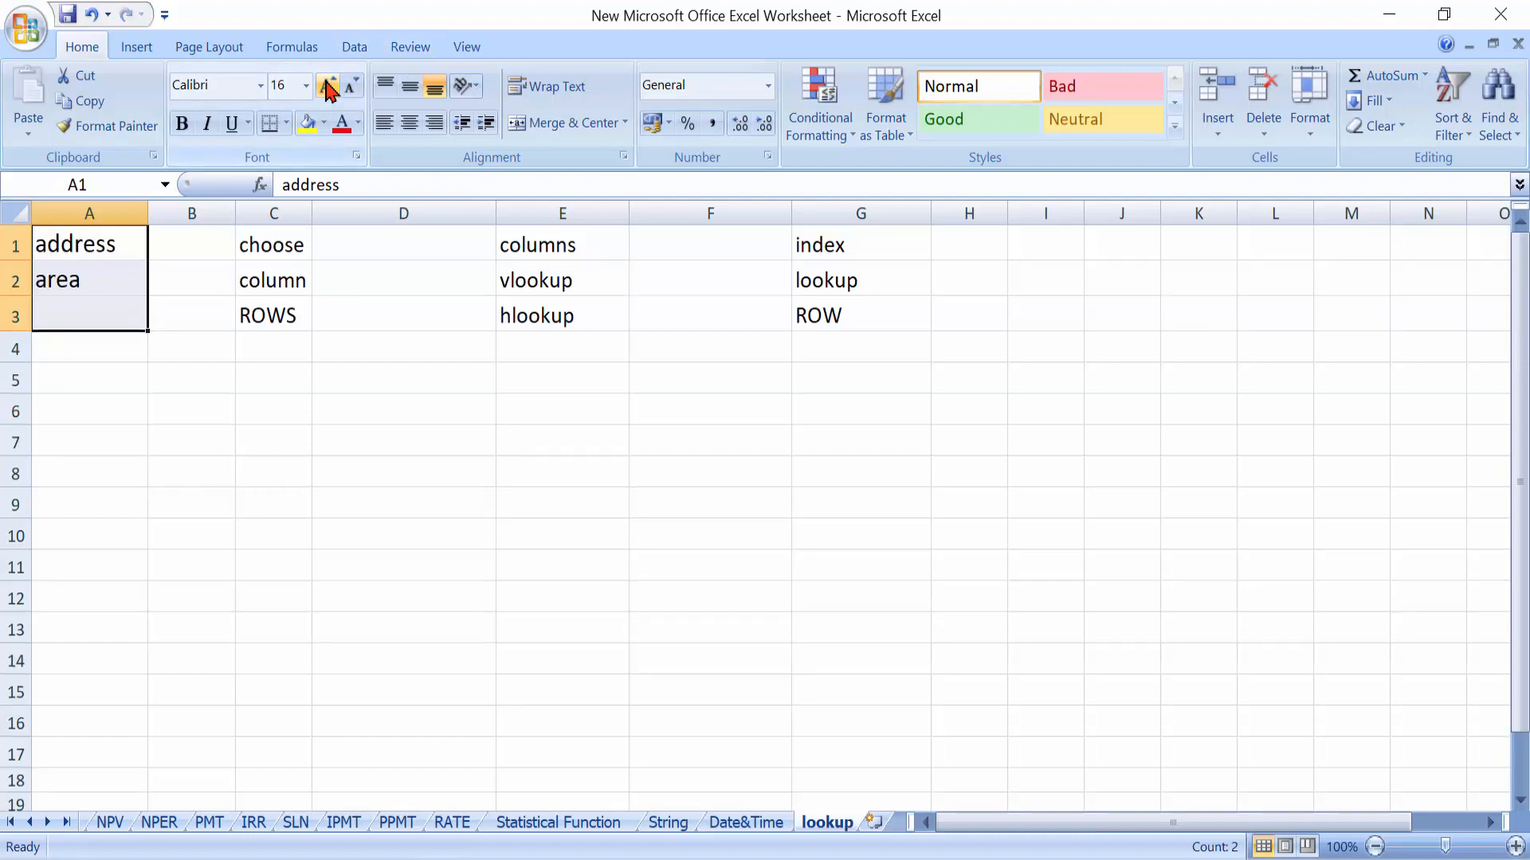
{"action": "key", "text": "ctrl+b"}
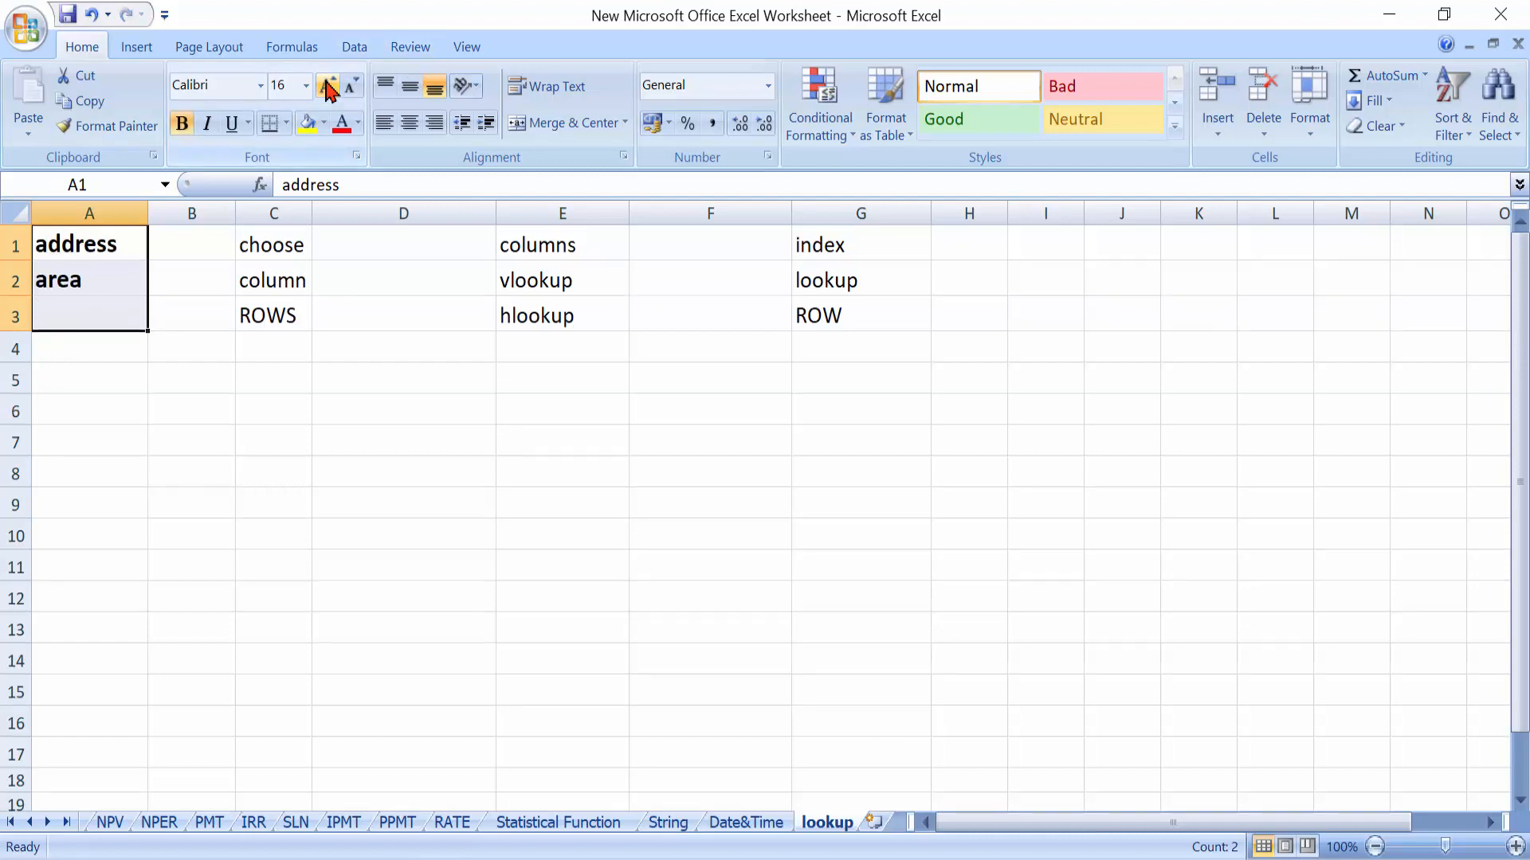
{"action": "left_click", "coordinate": [306, 123]}
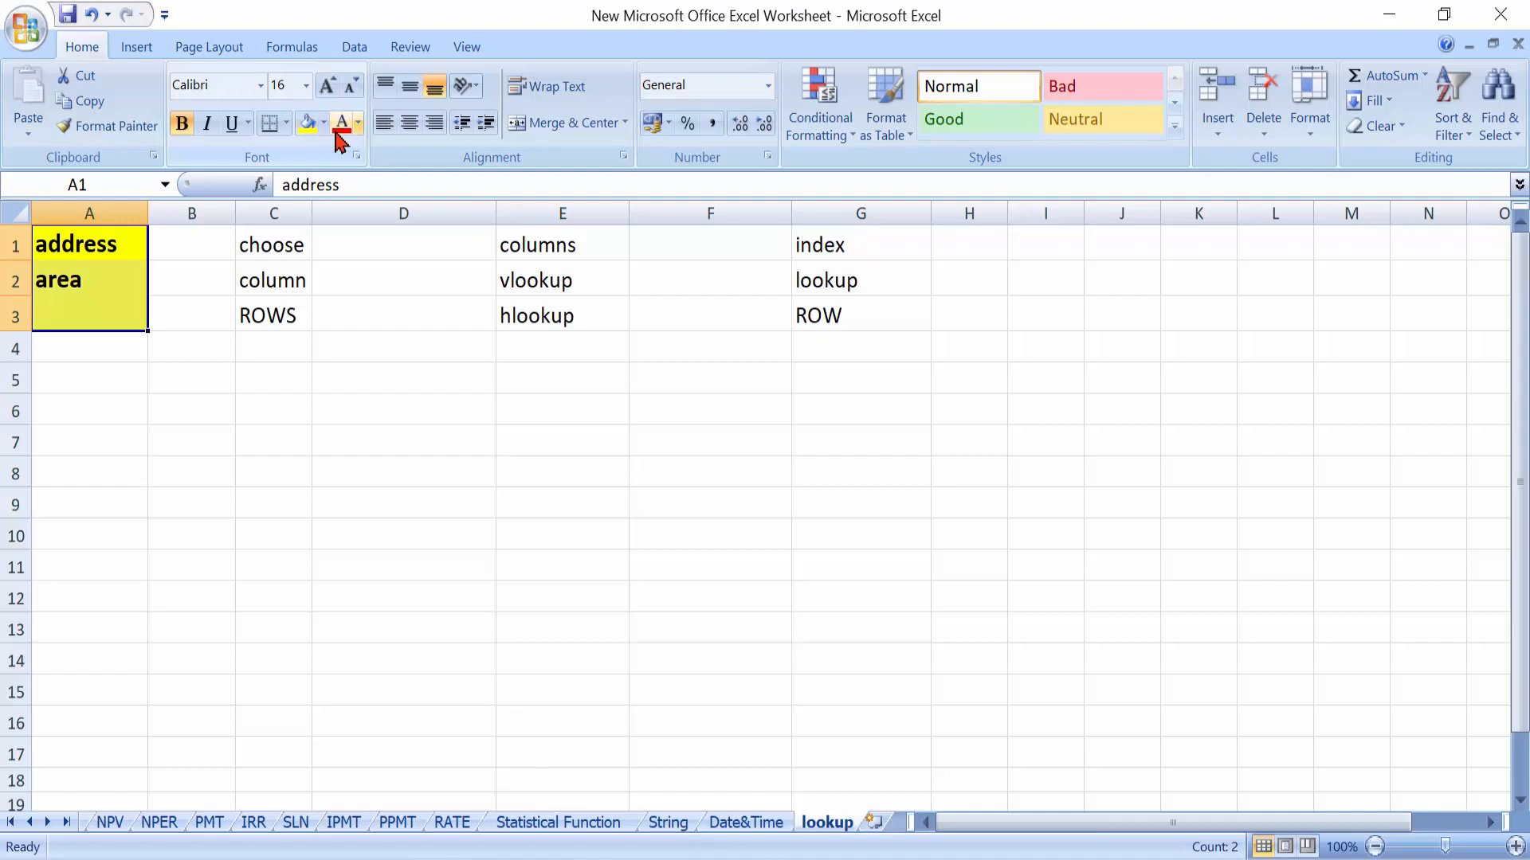
{"action": "left_click", "coordinate": [335, 132]}
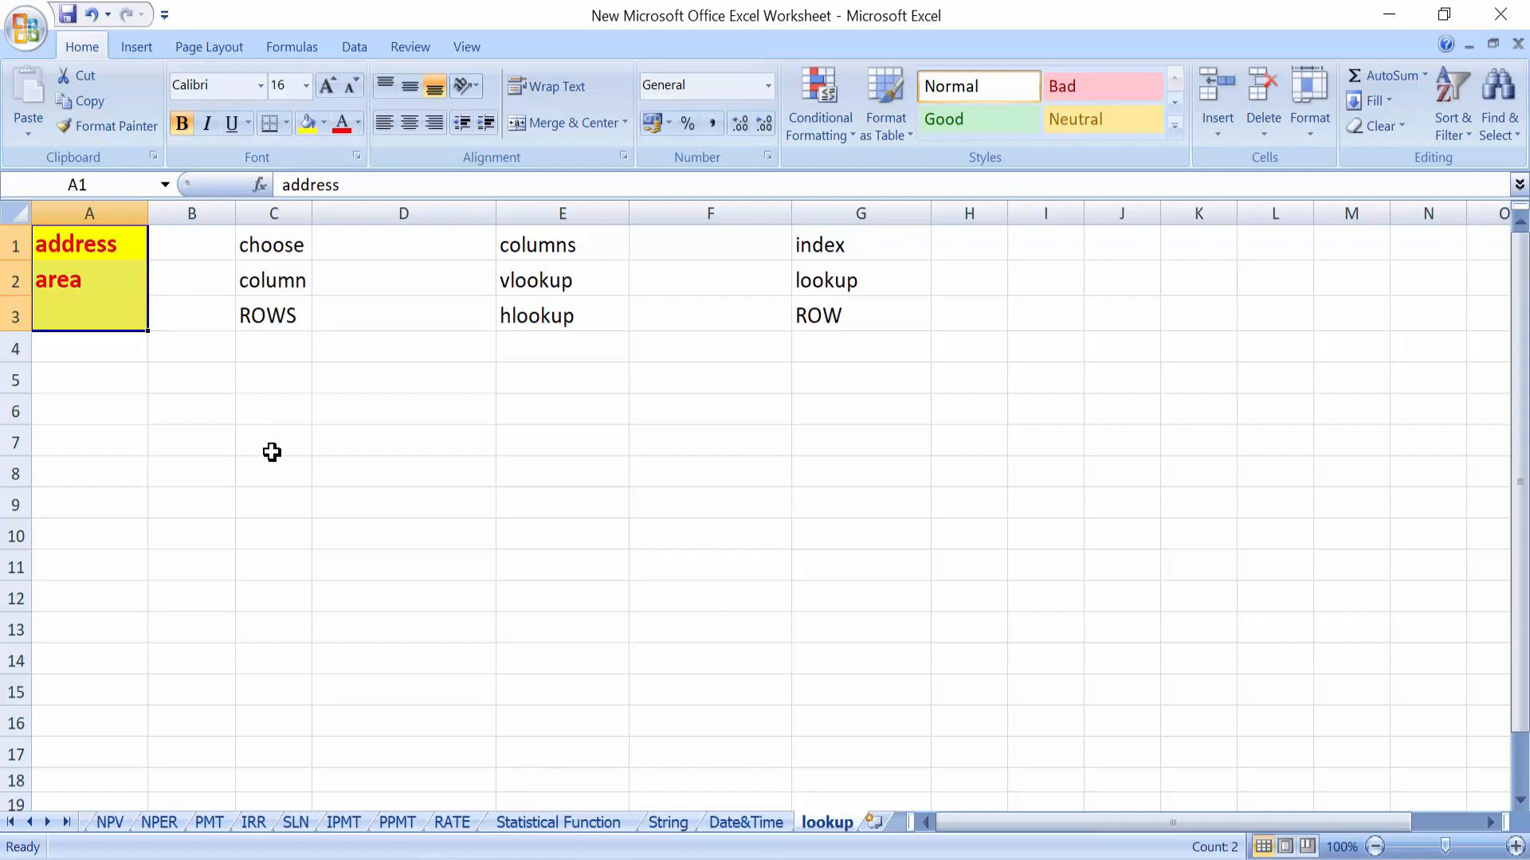
{"action": "left_click", "coordinate": [276, 303]}
{"action": "left_click", "coordinate": [560, 315]}
{"action": "left_click", "coordinate": [839, 313]}
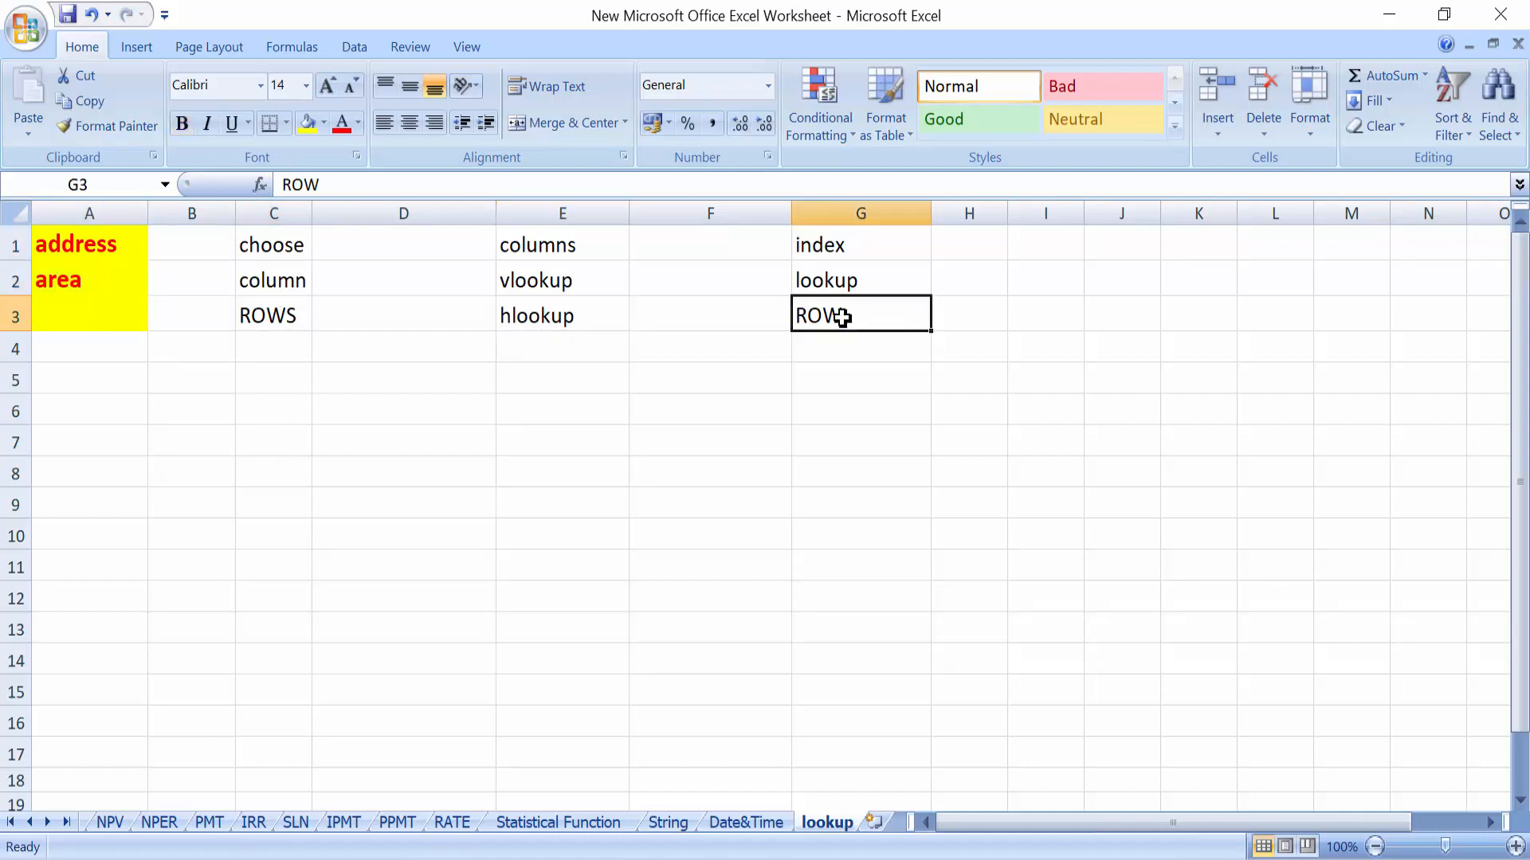
Undo the red text, yellow fill, bold and font size changes on A1:A3
{"action": "left_click", "coordinate": [106, 299]}
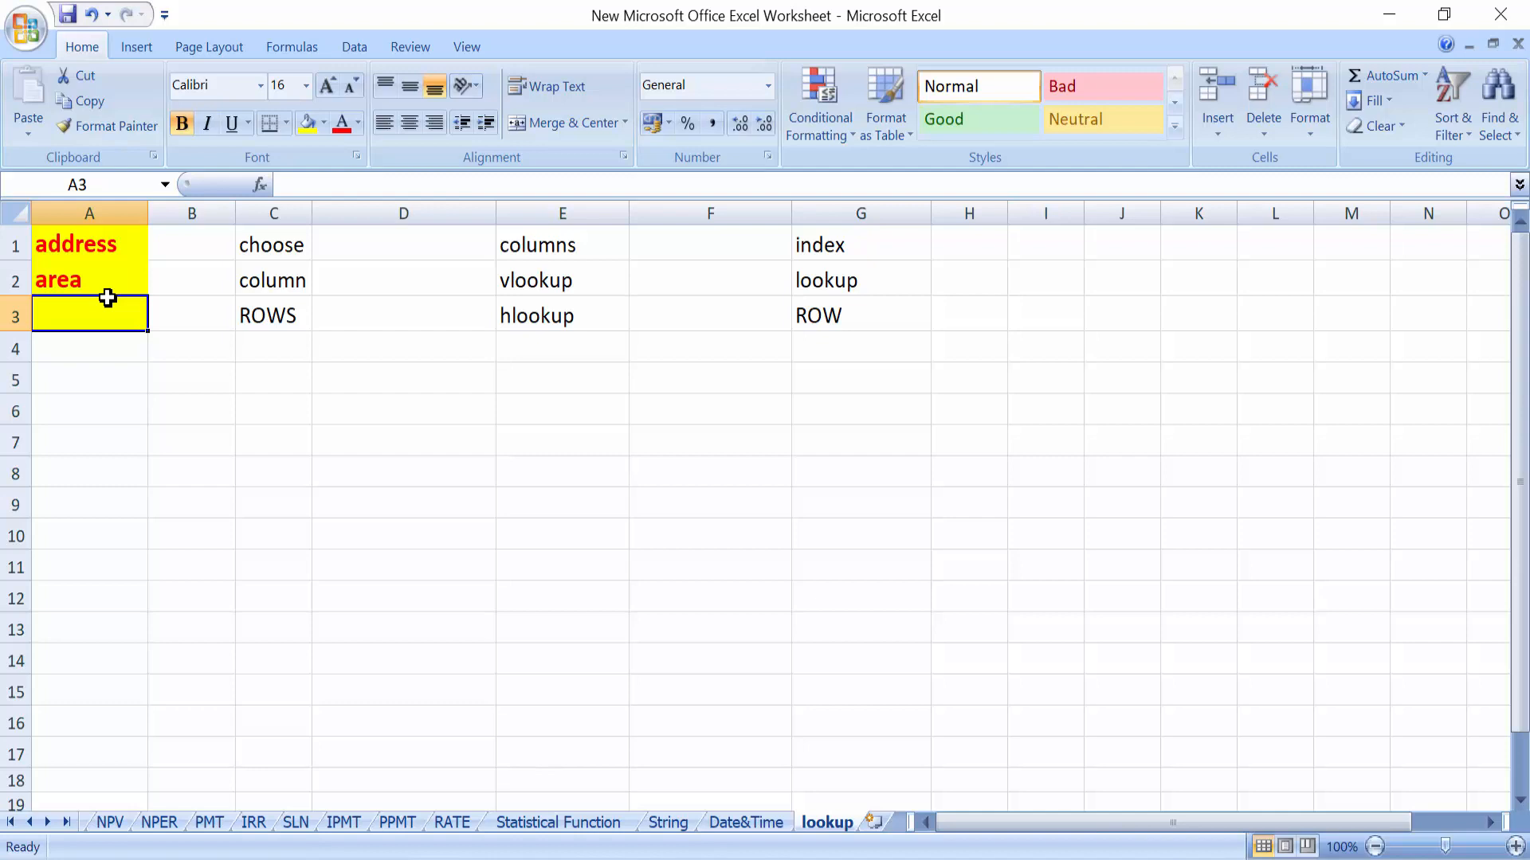
{"action": "key", "text": "ctrl+z"}
{"action": "key", "text": "ctrl+z"}
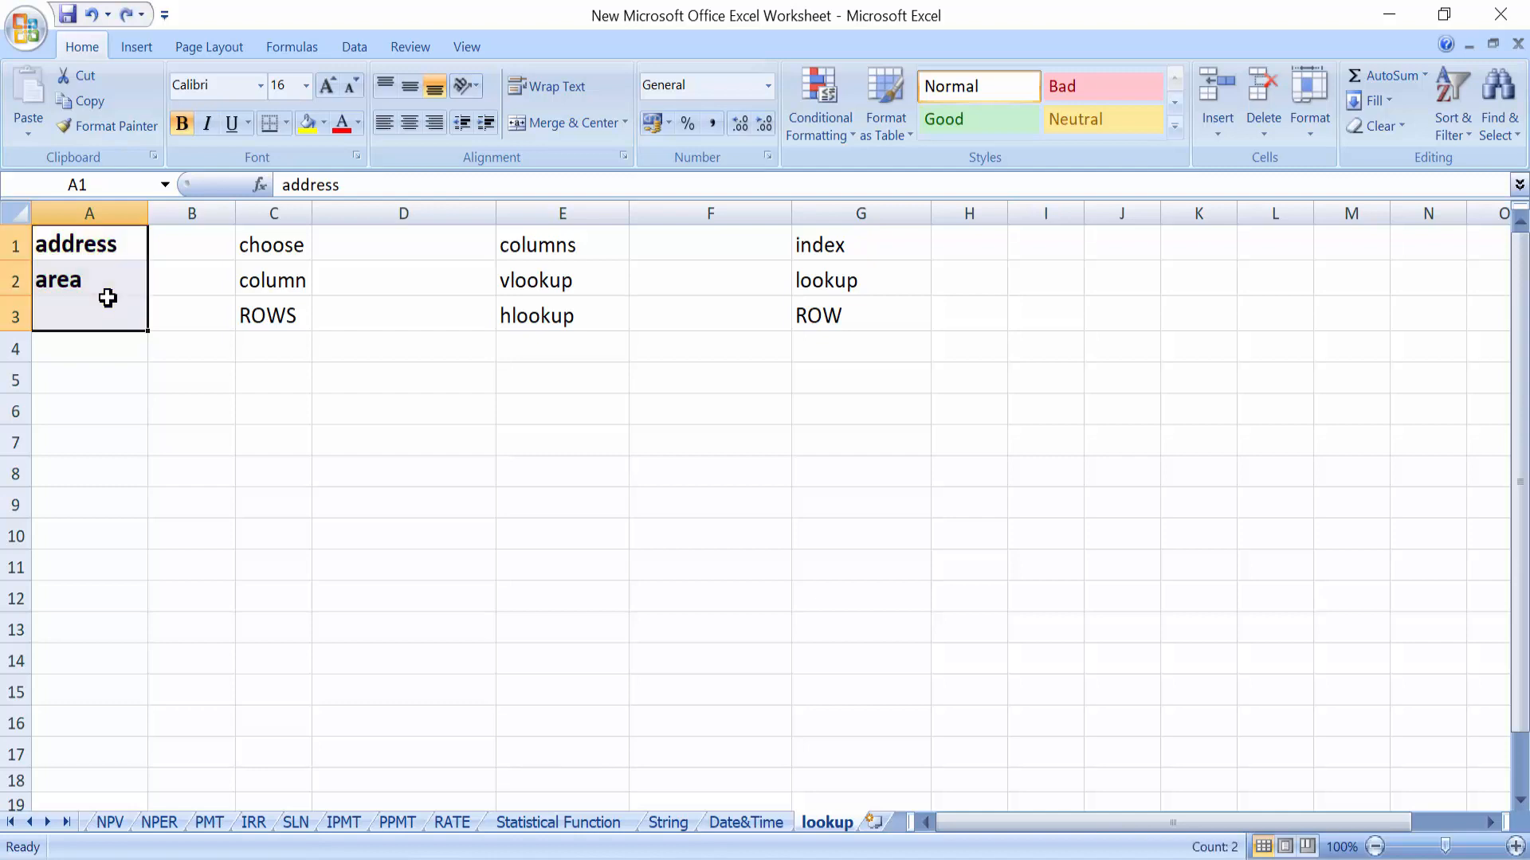
{"action": "key", "text": "ctrl+z"}
{"action": "key", "text": "ctrl+z"}
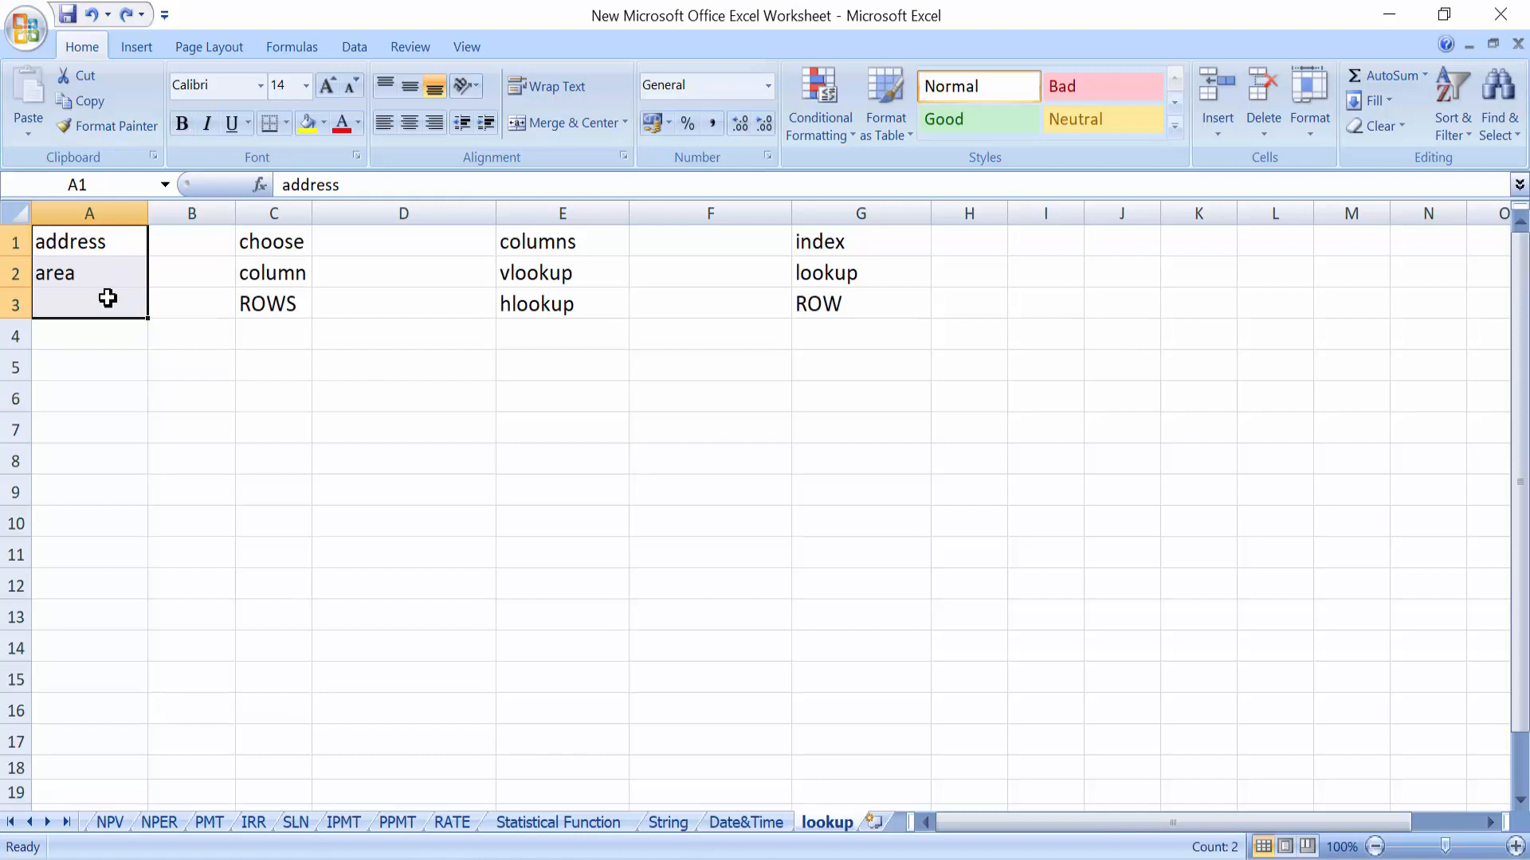
{"action": "left_click", "coordinate": [135, 405]}
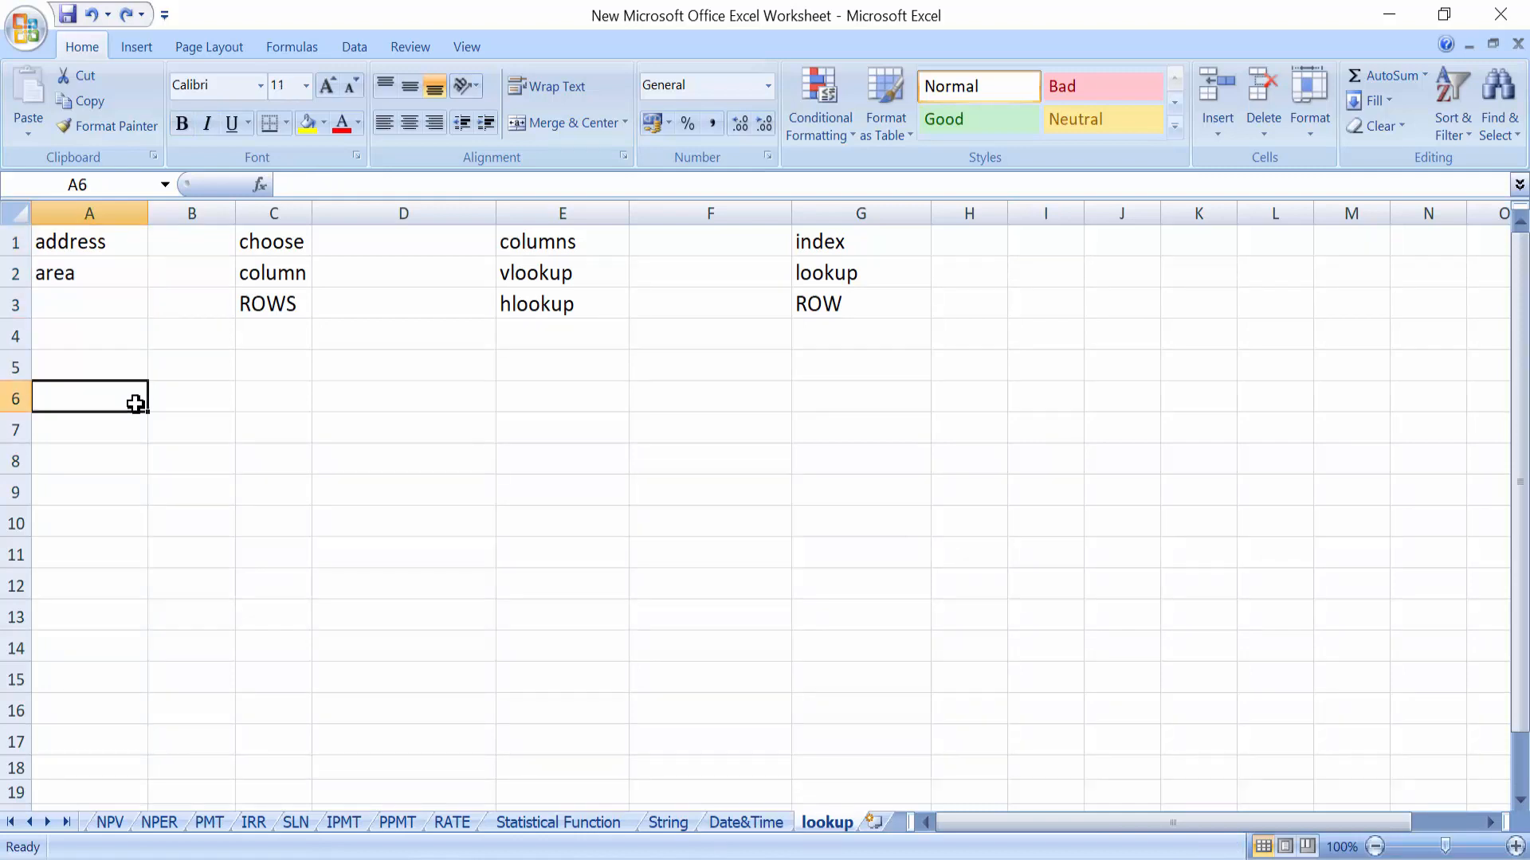
{"action": "left_click", "coordinate": [107, 246]}
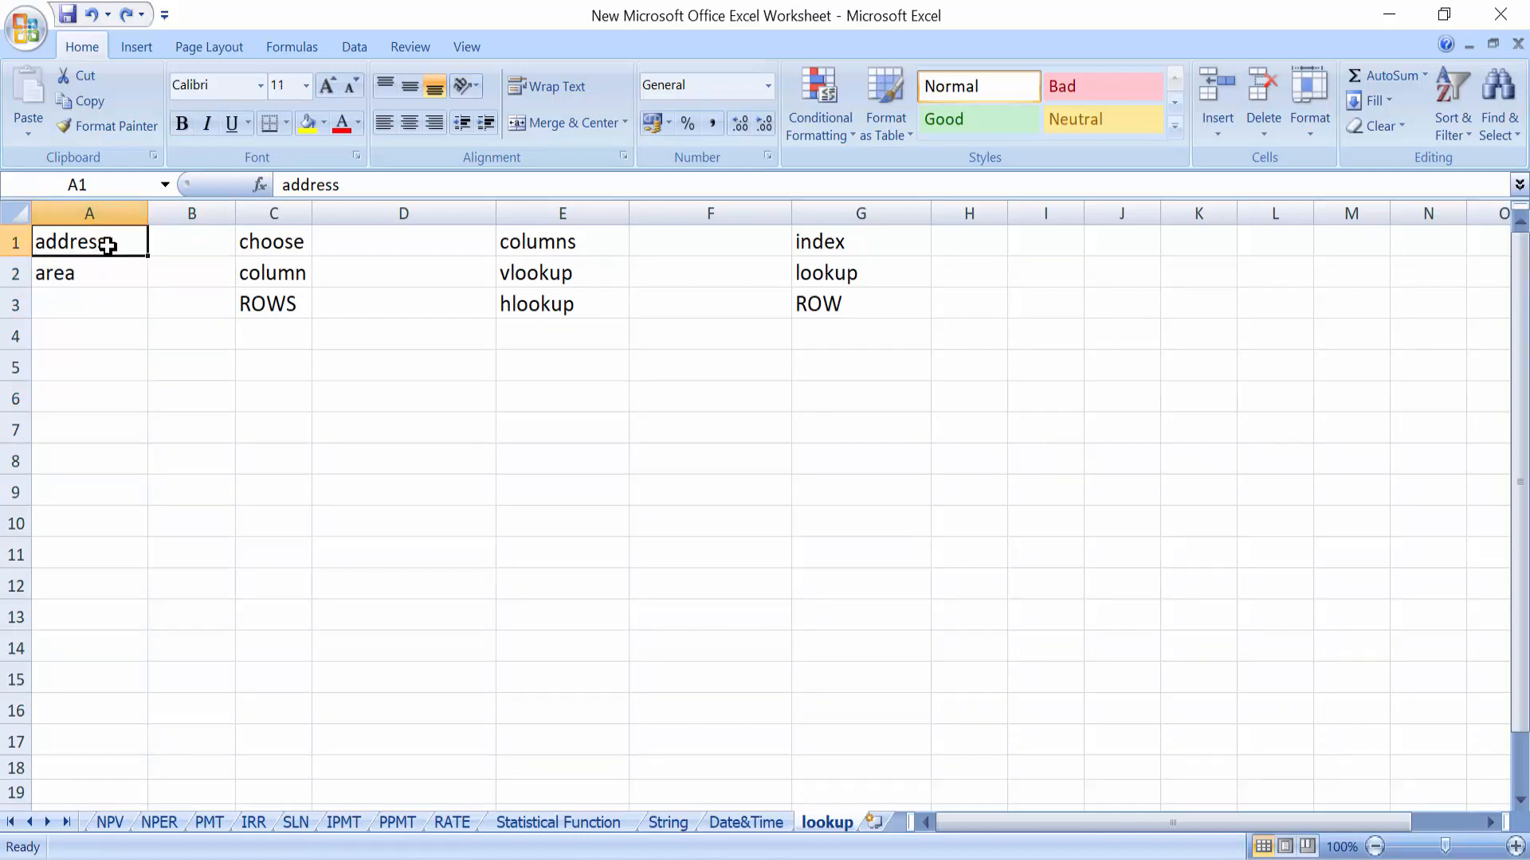
{"action": "left_click_drag", "start_coordinate": [108, 246], "coordinate": [106, 311]}
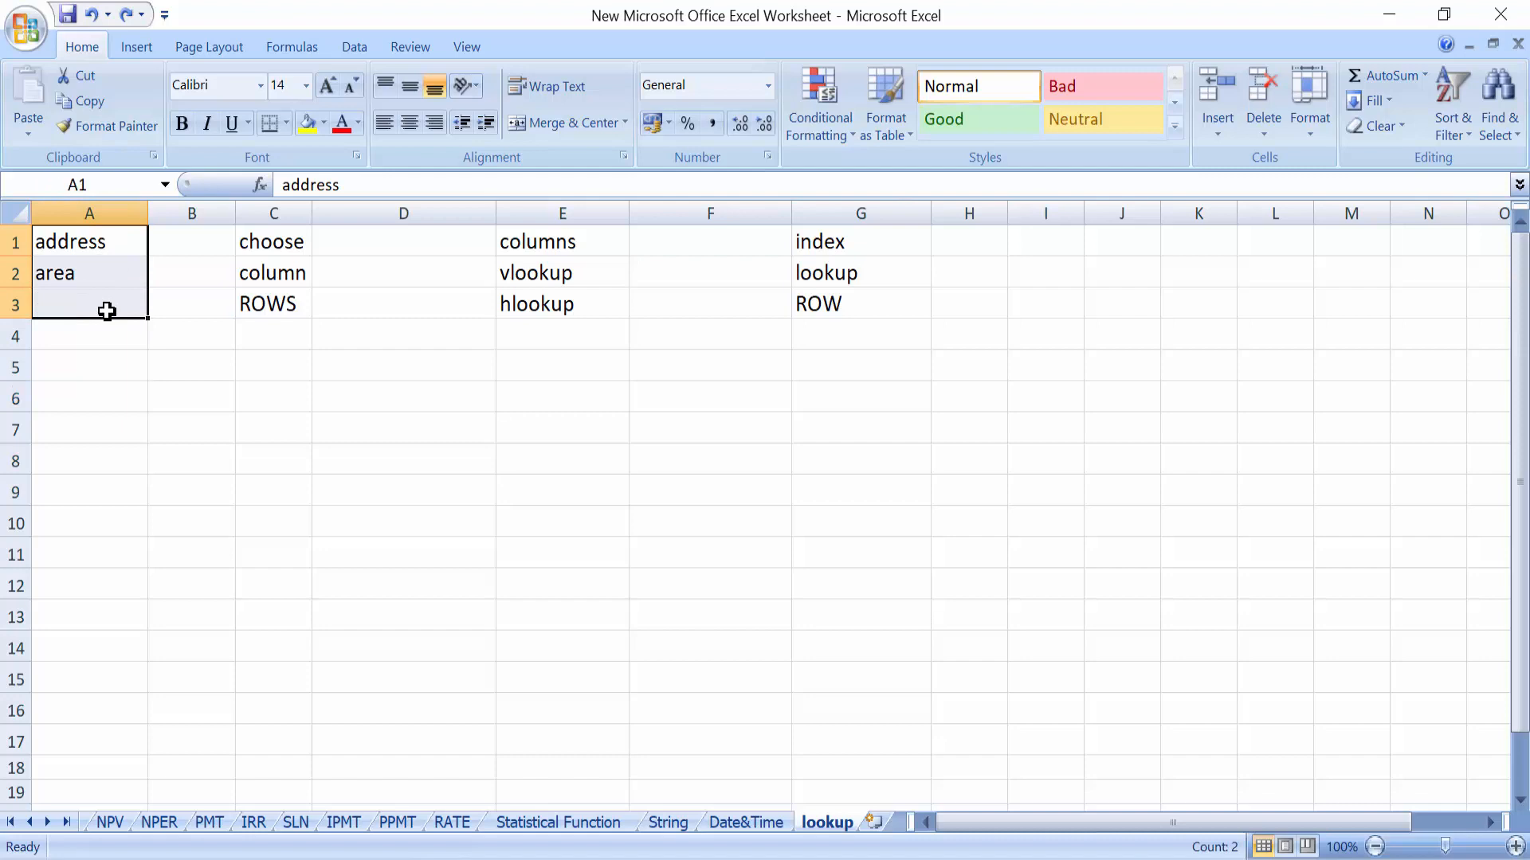
{"action": "left_click", "coordinate": [286, 274]}
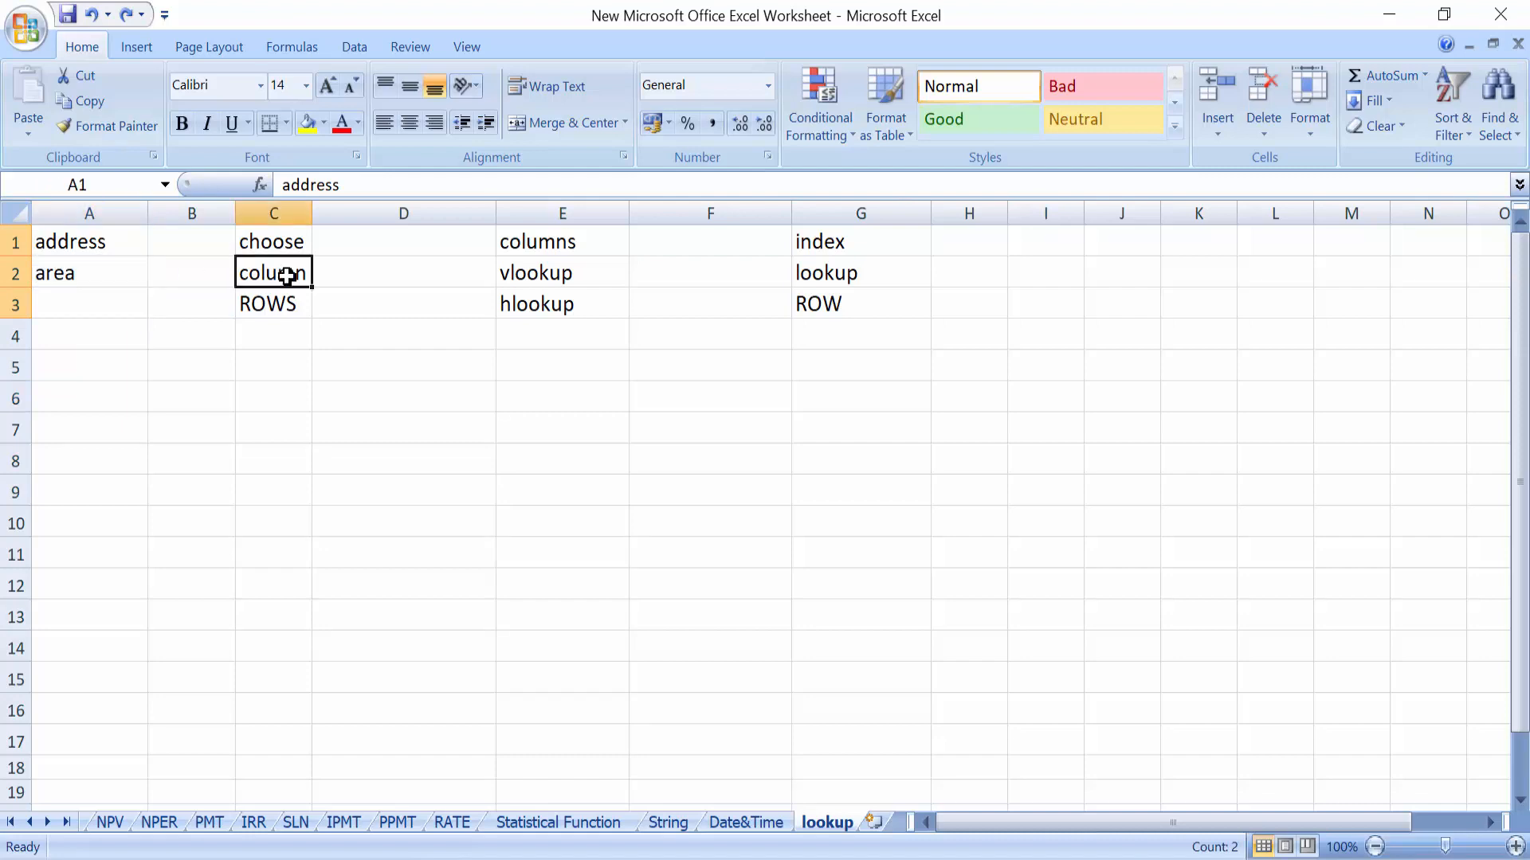
{"action": "left_click", "coordinate": [548, 277]}
{"action": "left_click", "coordinate": [839, 285]}
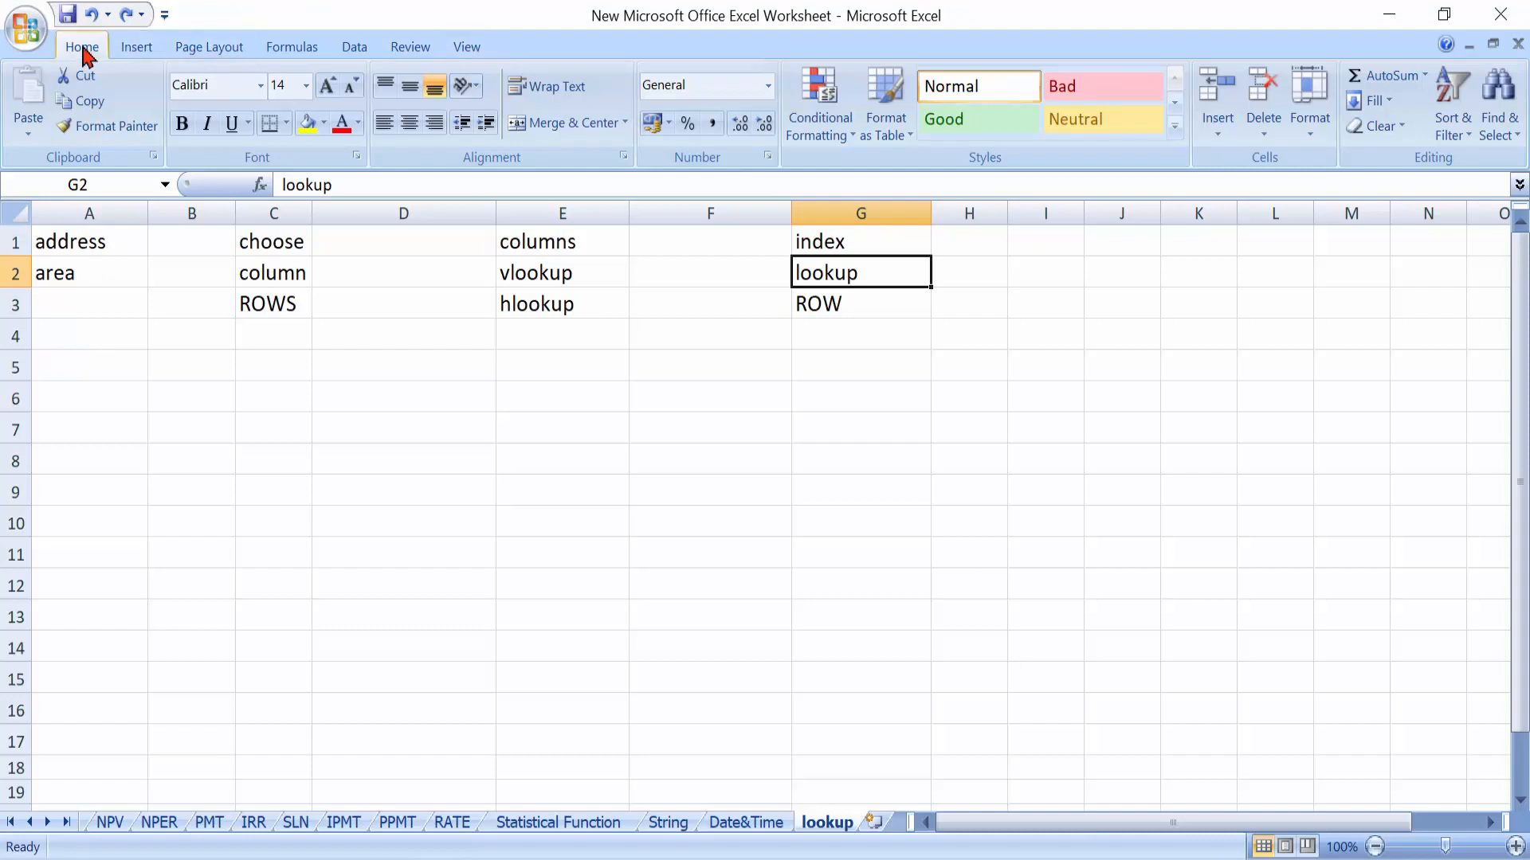
Turn on relative references for macro recording
{"action": "left_click", "coordinate": [466, 49]}
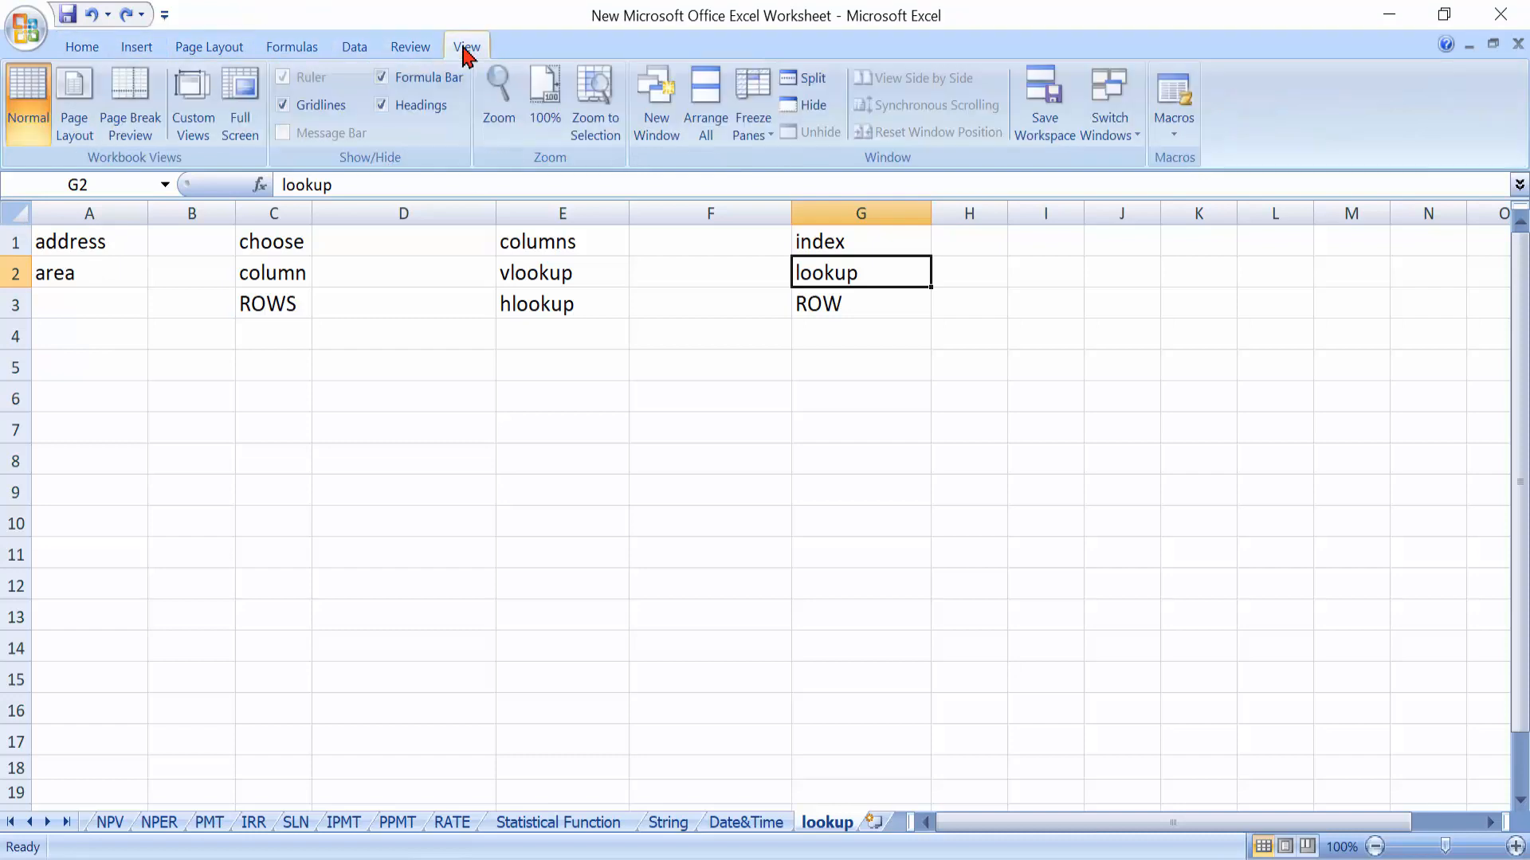
{"action": "left_click", "coordinate": [1171, 144]}
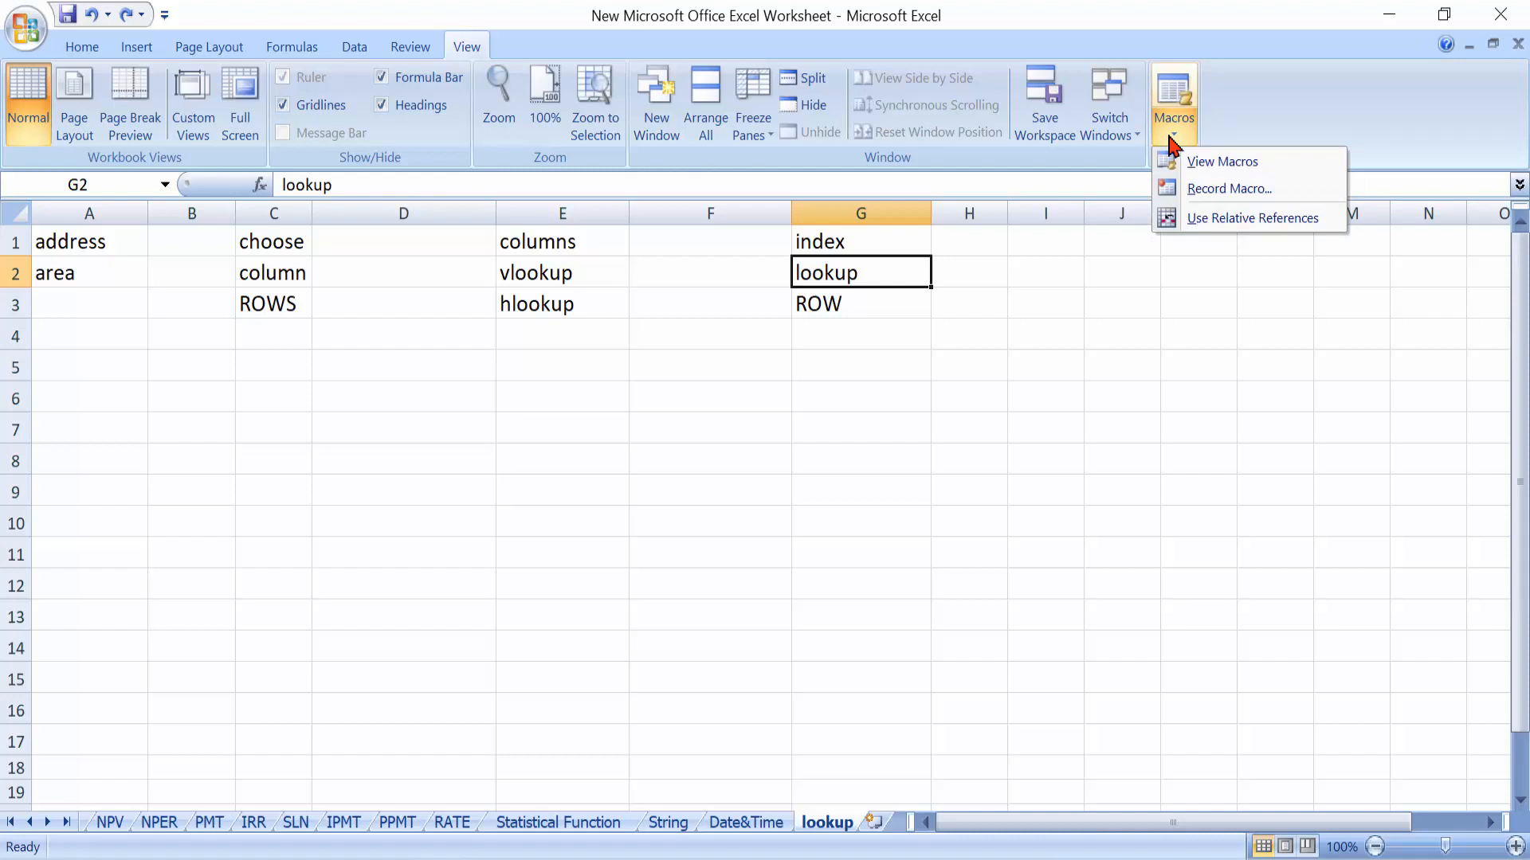
{"action": "left_click", "coordinate": [1213, 224]}
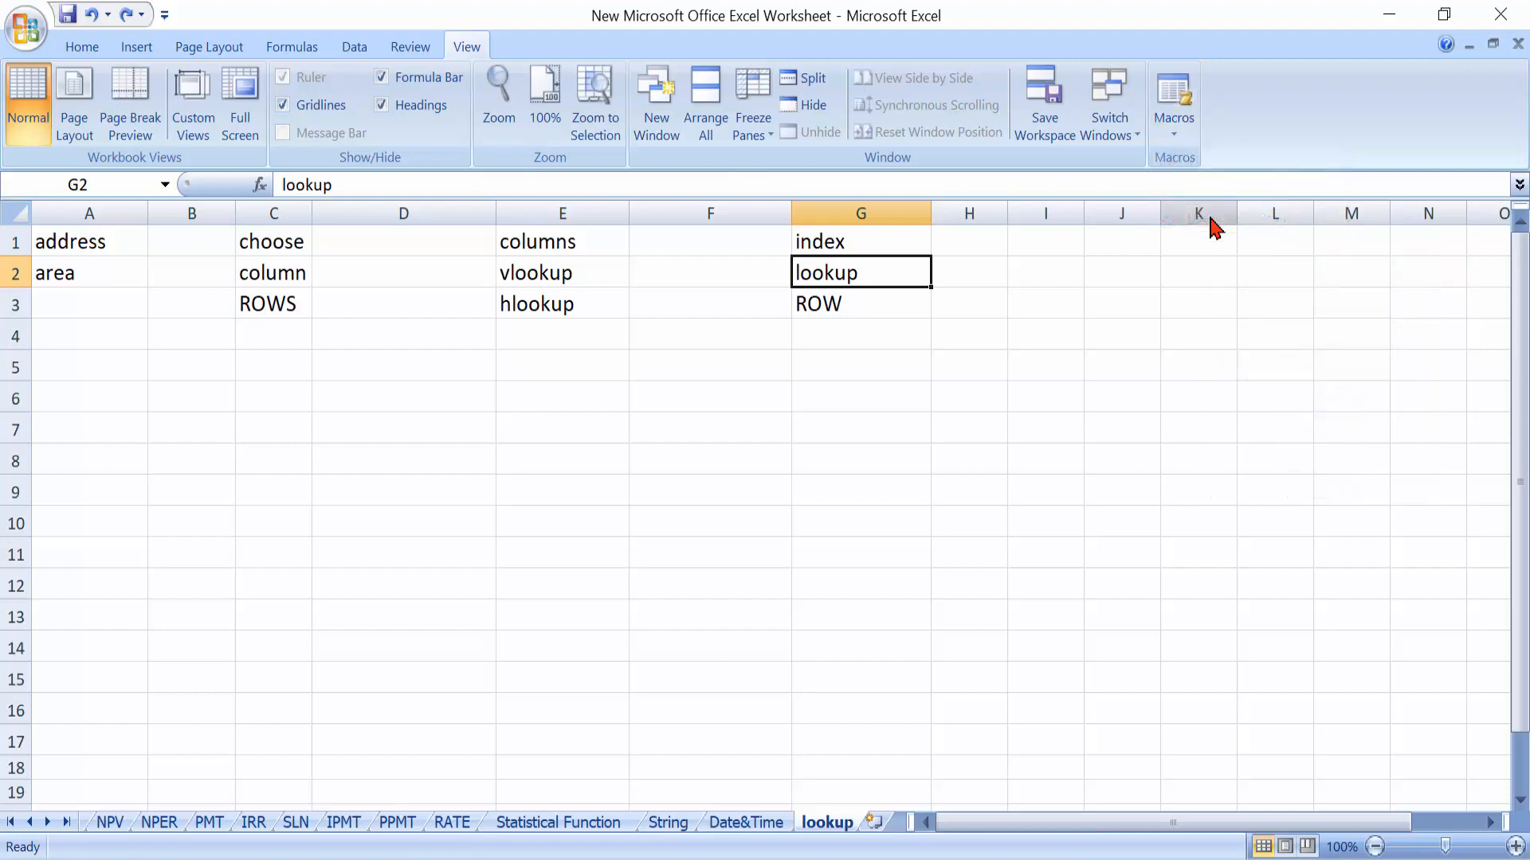
Start recording a macro named formating from cell A1, with shortcut letter k, stored in This Workbook
{"action": "left_click", "coordinate": [78, 242]}
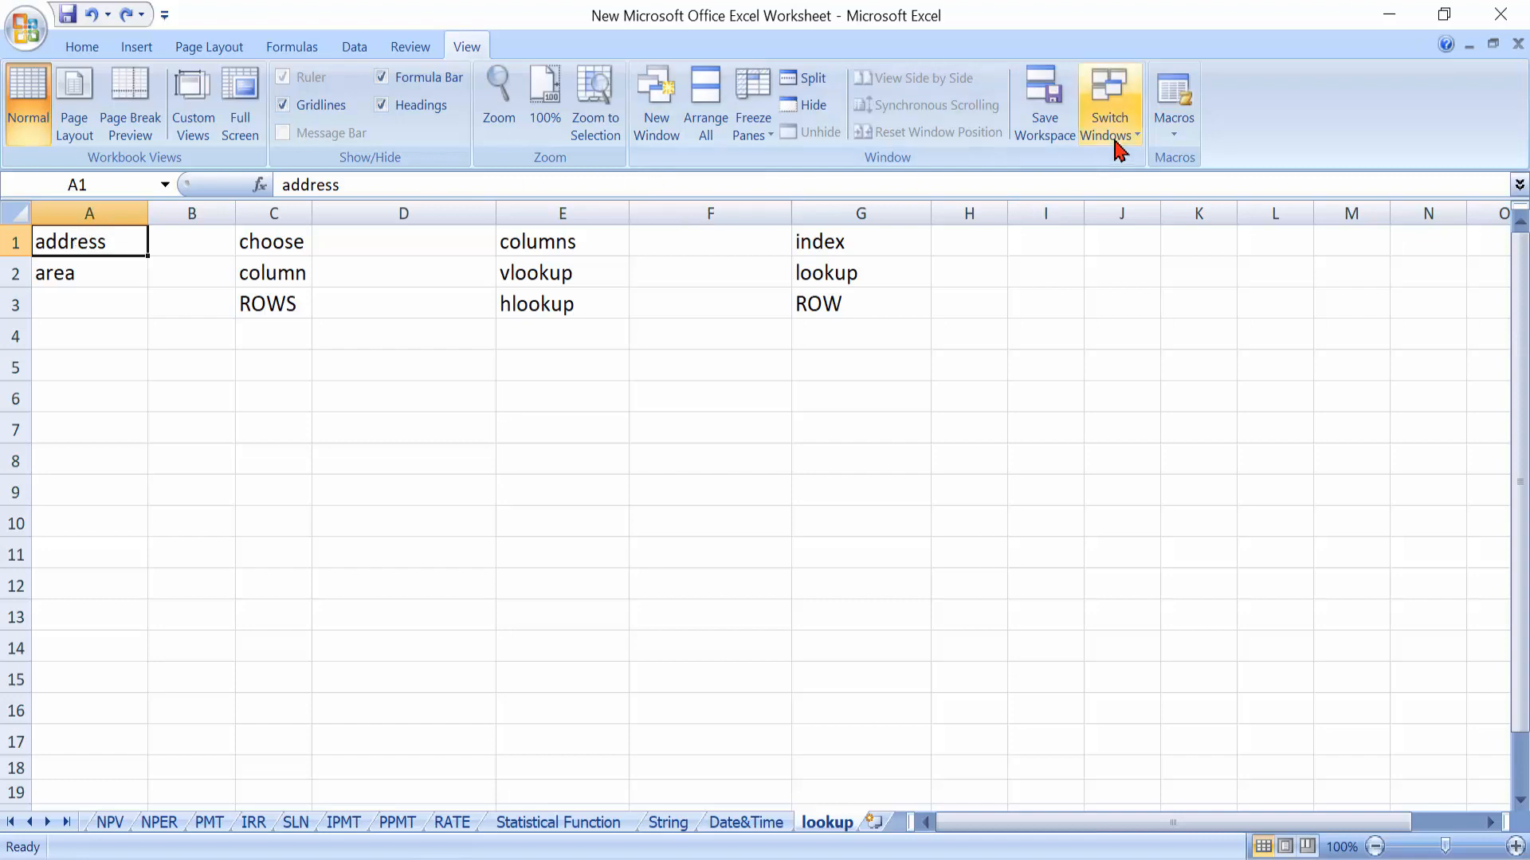
{"action": "left_click", "coordinate": [1172, 144]}
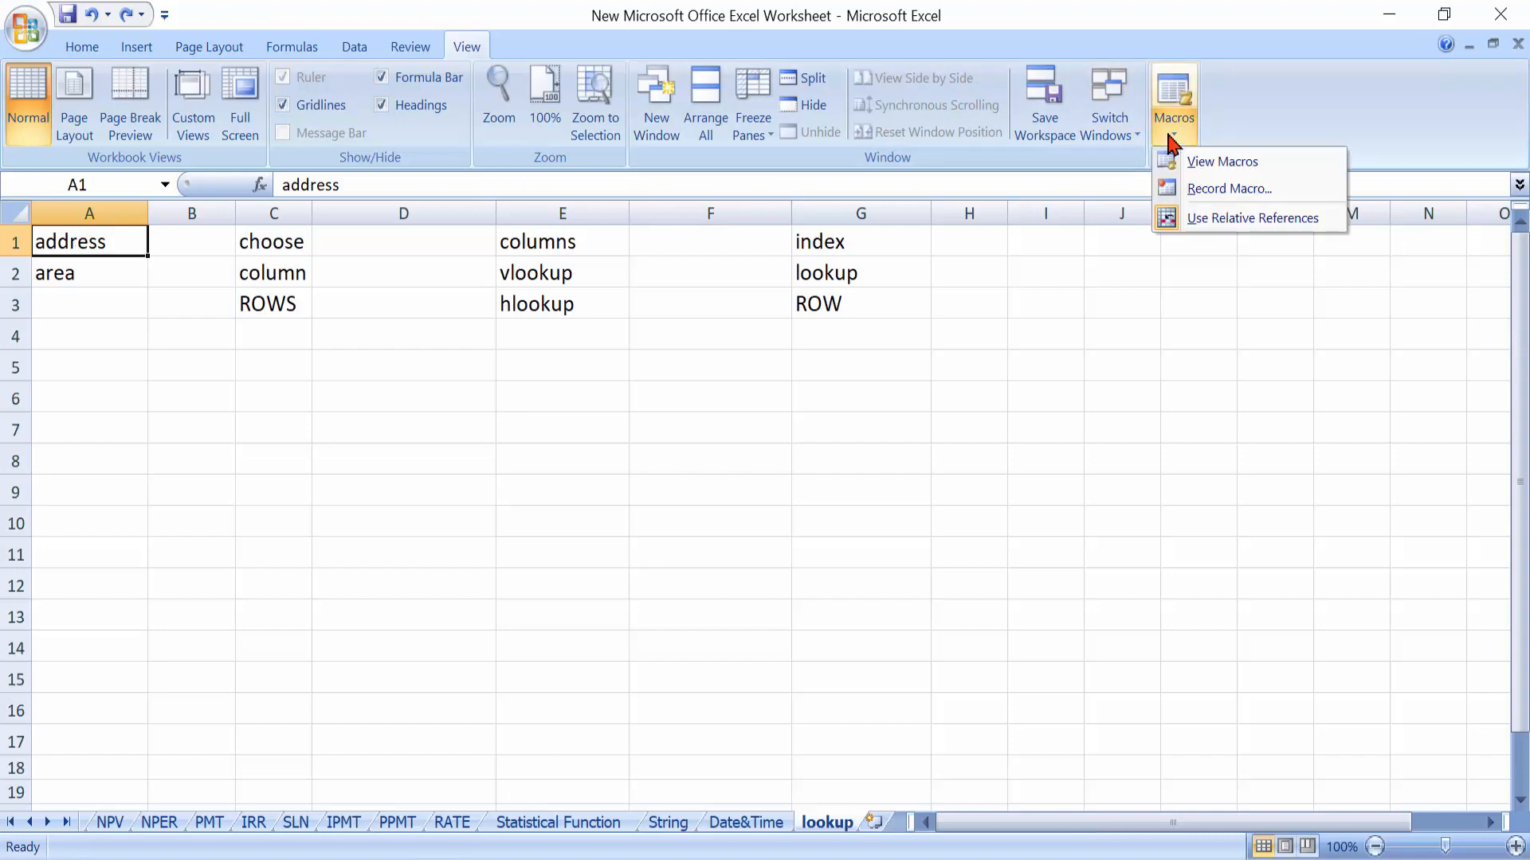
{"action": "left_click", "coordinate": [1227, 189]}
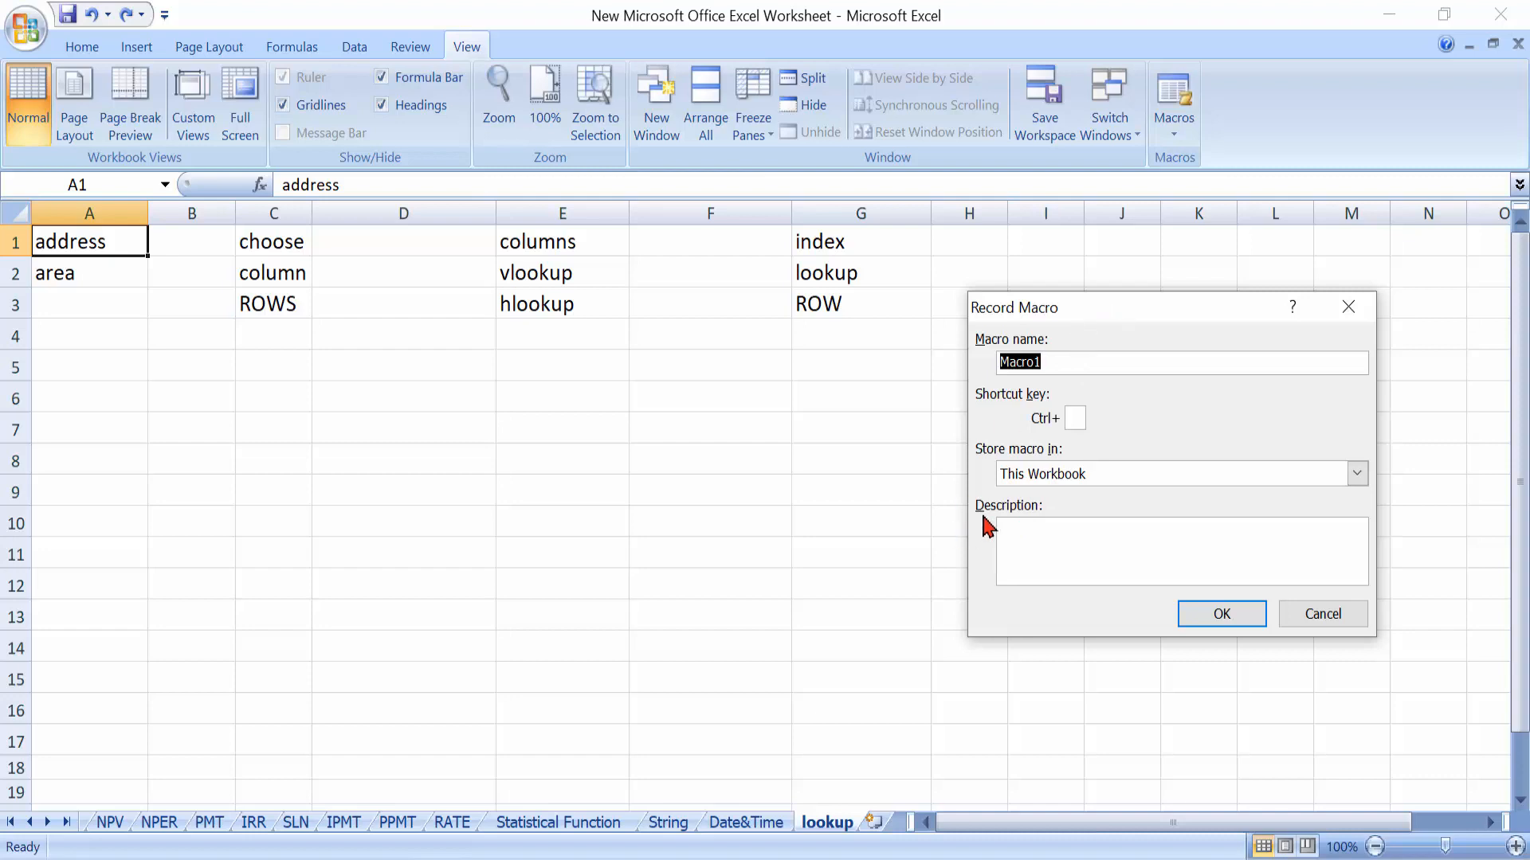
{"action": "type", "text": "formating"}
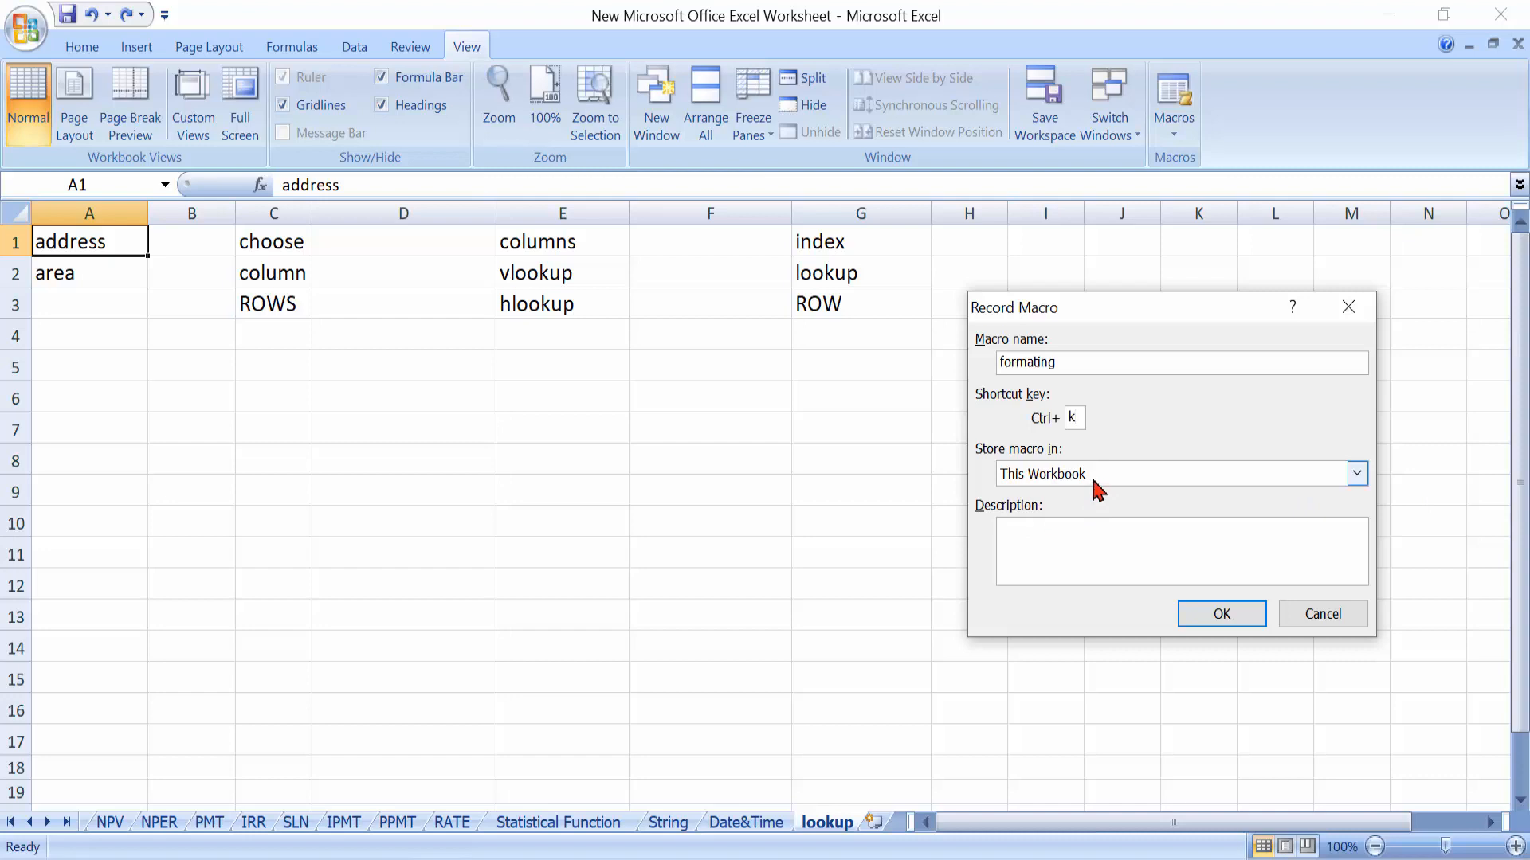
{"action": "left_click", "coordinate": [1229, 617]}
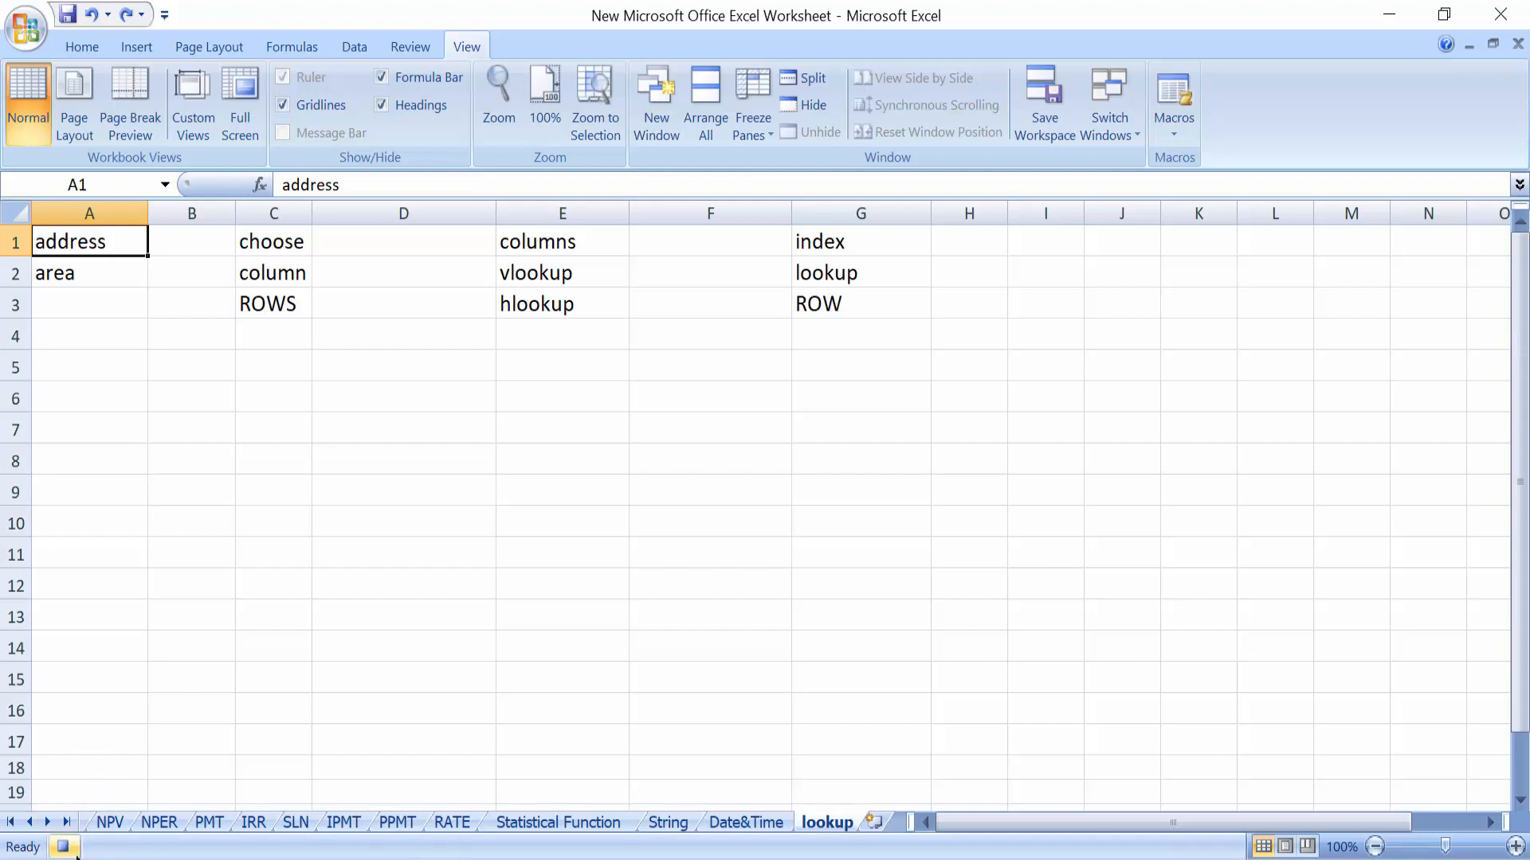
Set the text in A1:A2 to 18-point Algerian and autofit the width of column A
{"action": "left_click", "coordinate": [79, 49]}
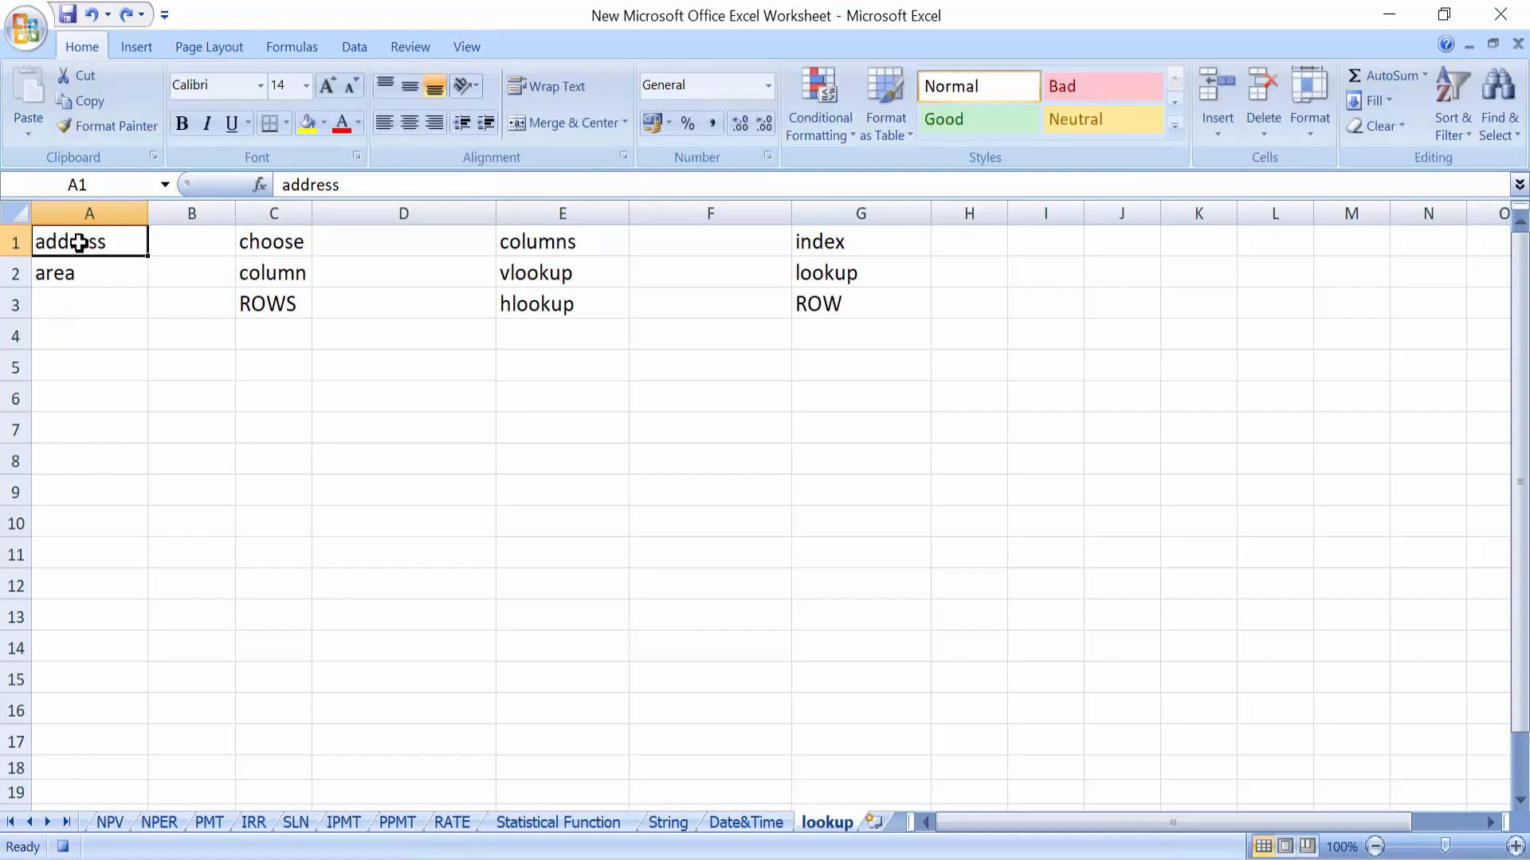
{"action": "left_click_drag", "start_coordinate": [78, 243], "coordinate": [94, 271]}
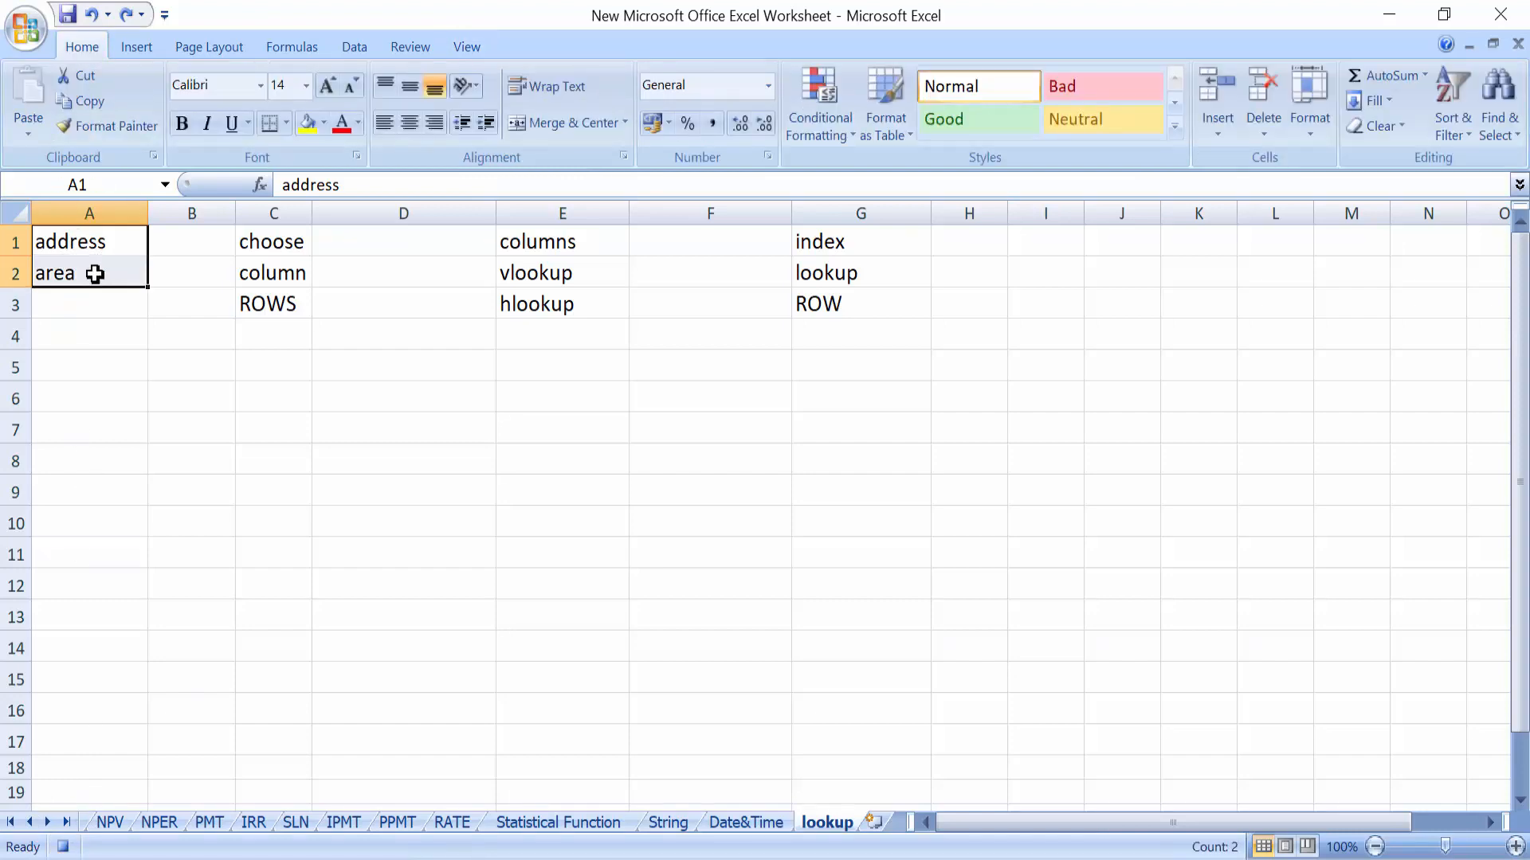
{"action": "left_click", "coordinate": [333, 92]}
{"action": "left_click", "coordinate": [332, 91]}
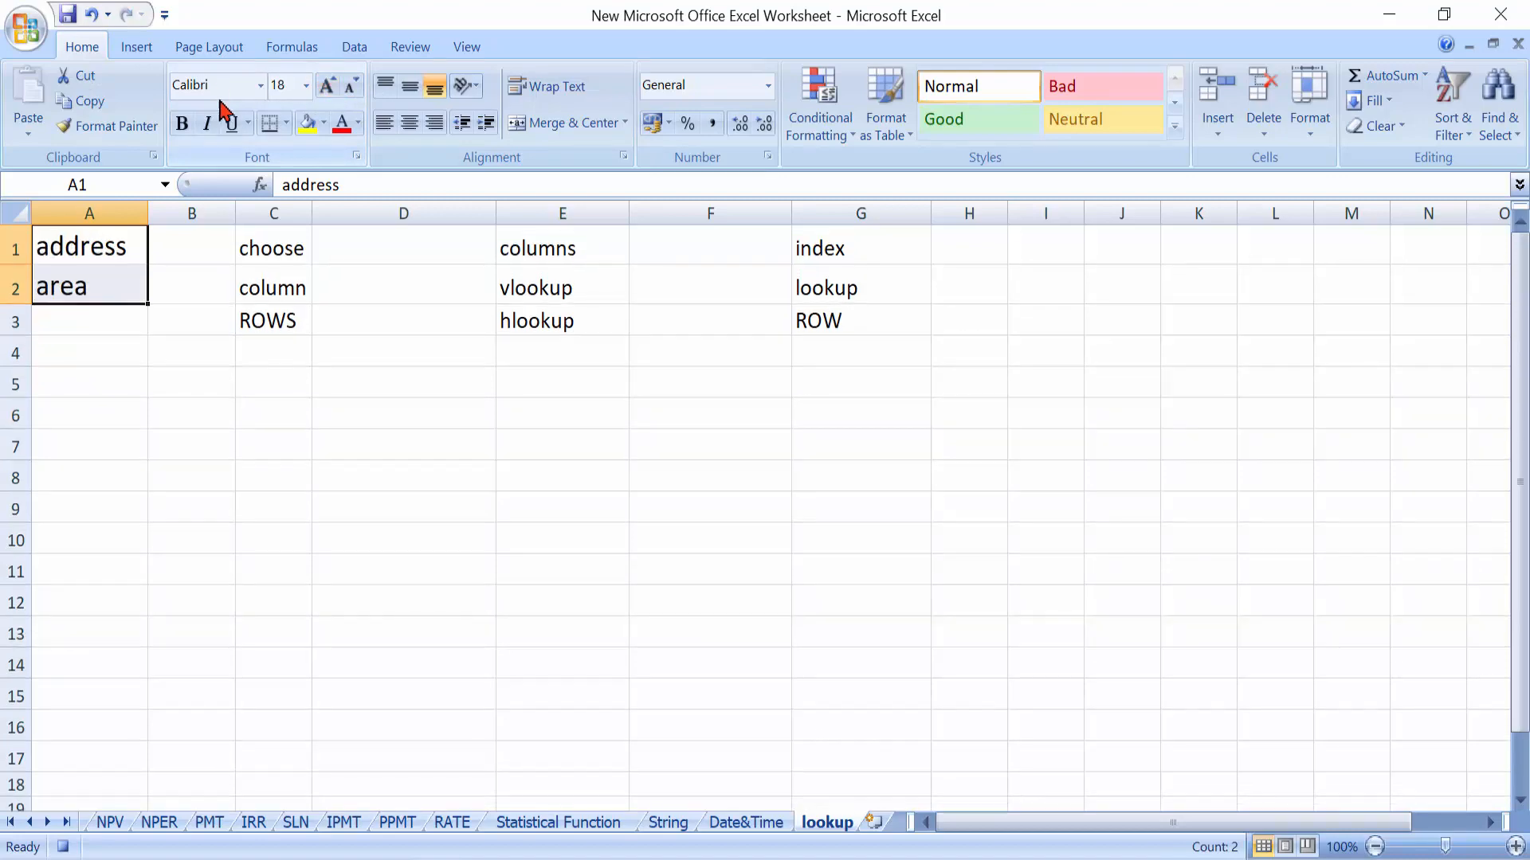
{"action": "left_click", "coordinate": [261, 87]}
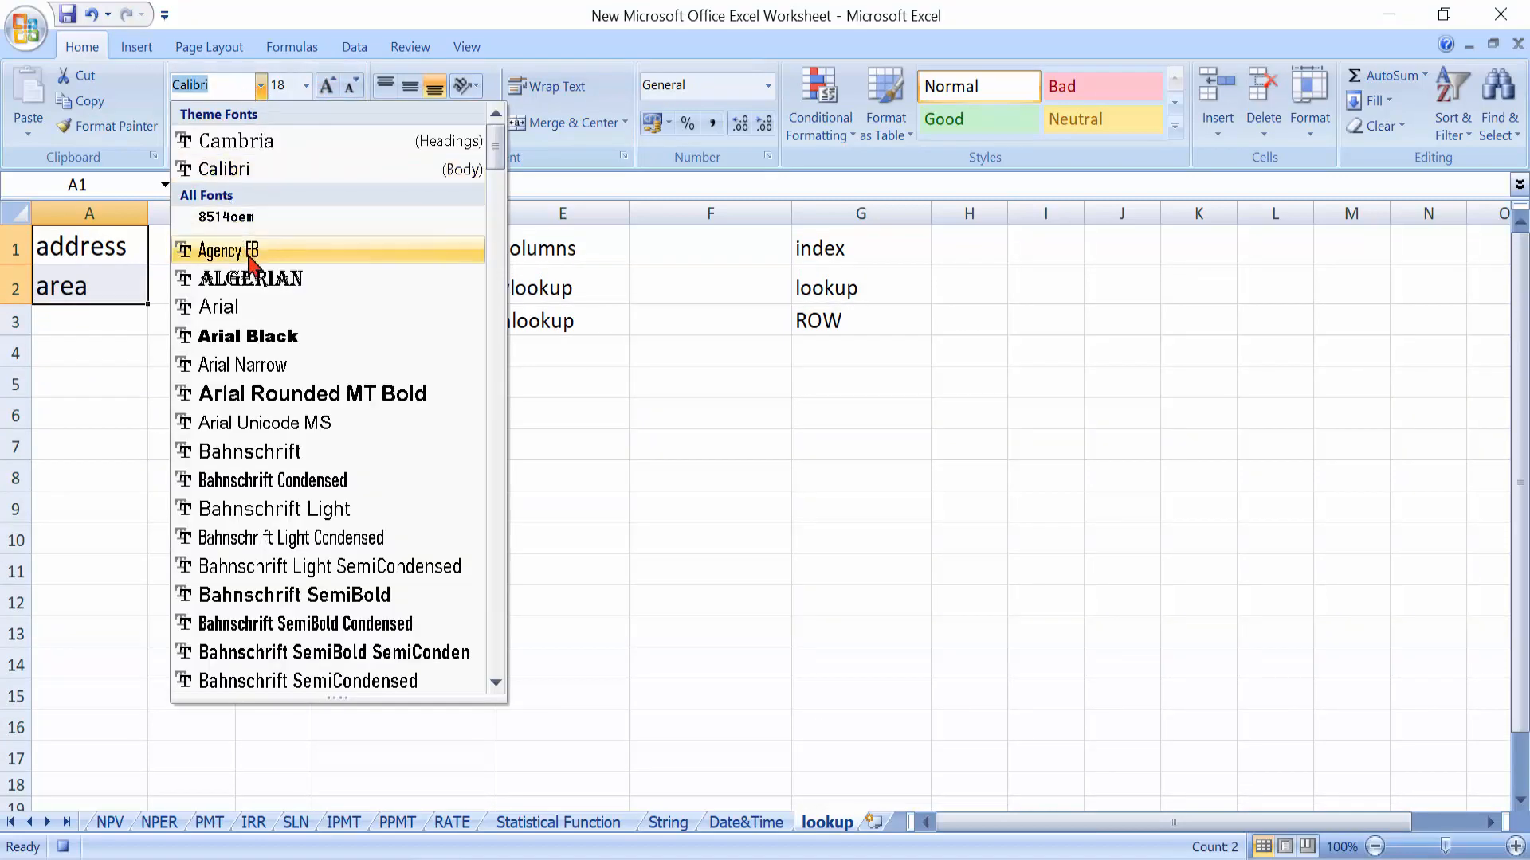
{"action": "left_click", "coordinate": [263, 280]}
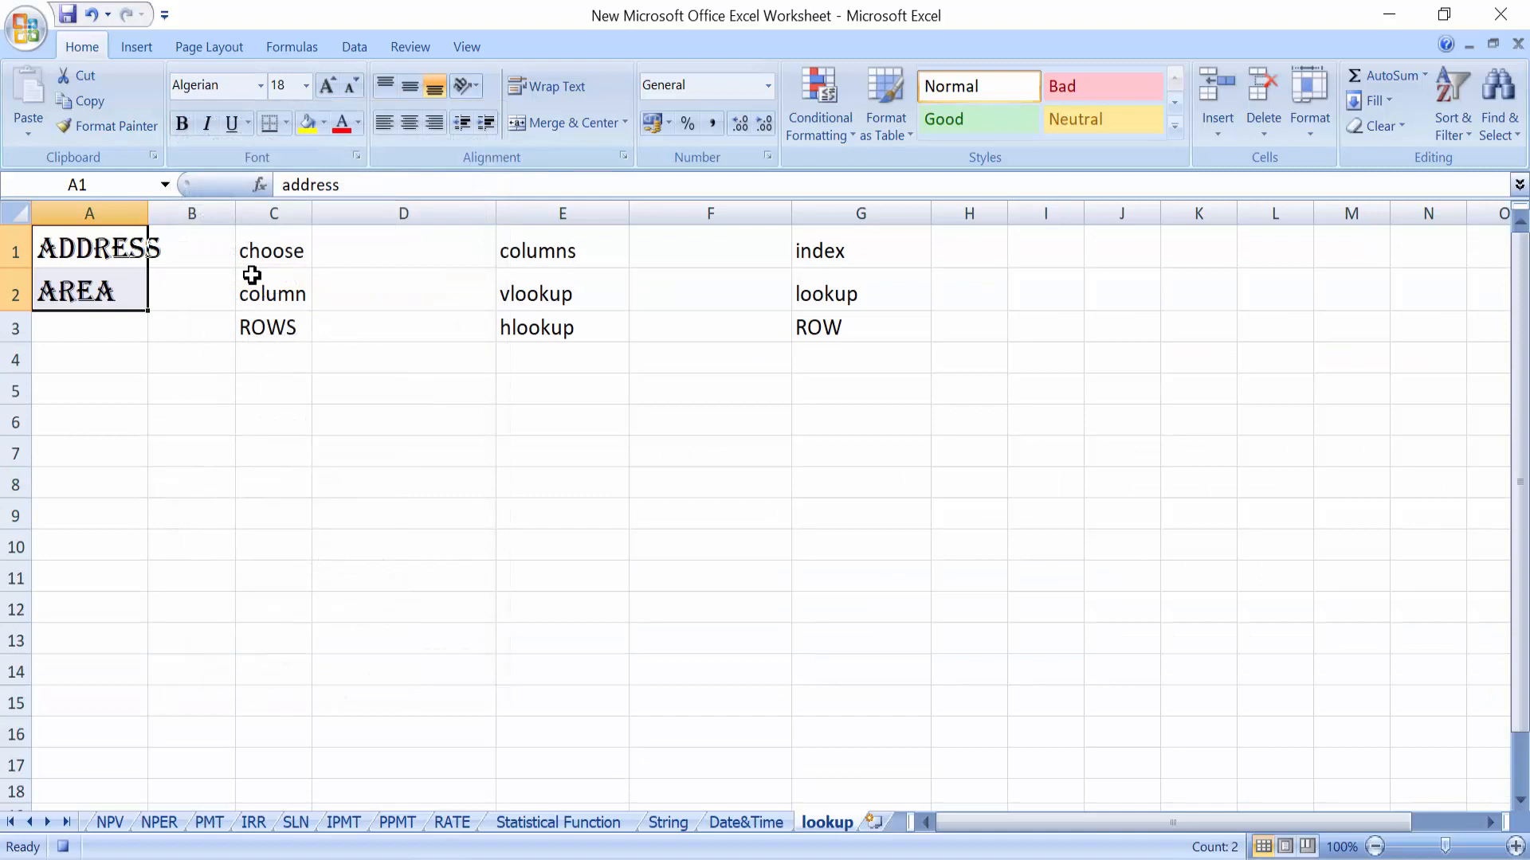
{"action": "double_click", "coordinate": [148, 204]}
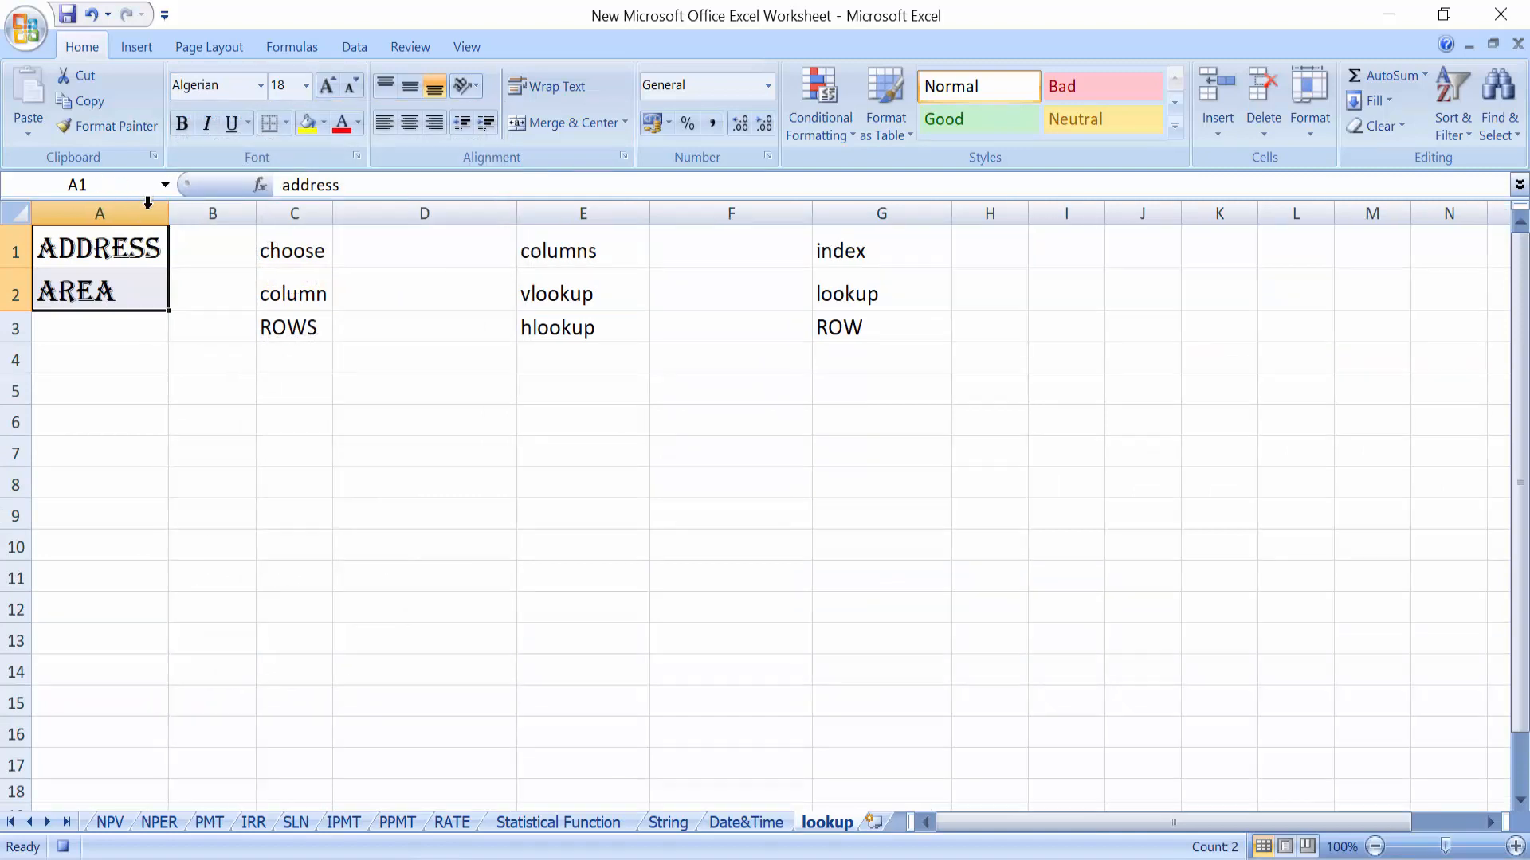
Give A1:A2 a yellow fill, red text and middle vertical alignment, and stop recording the macro
{"action": "left_click", "coordinate": [310, 125]}
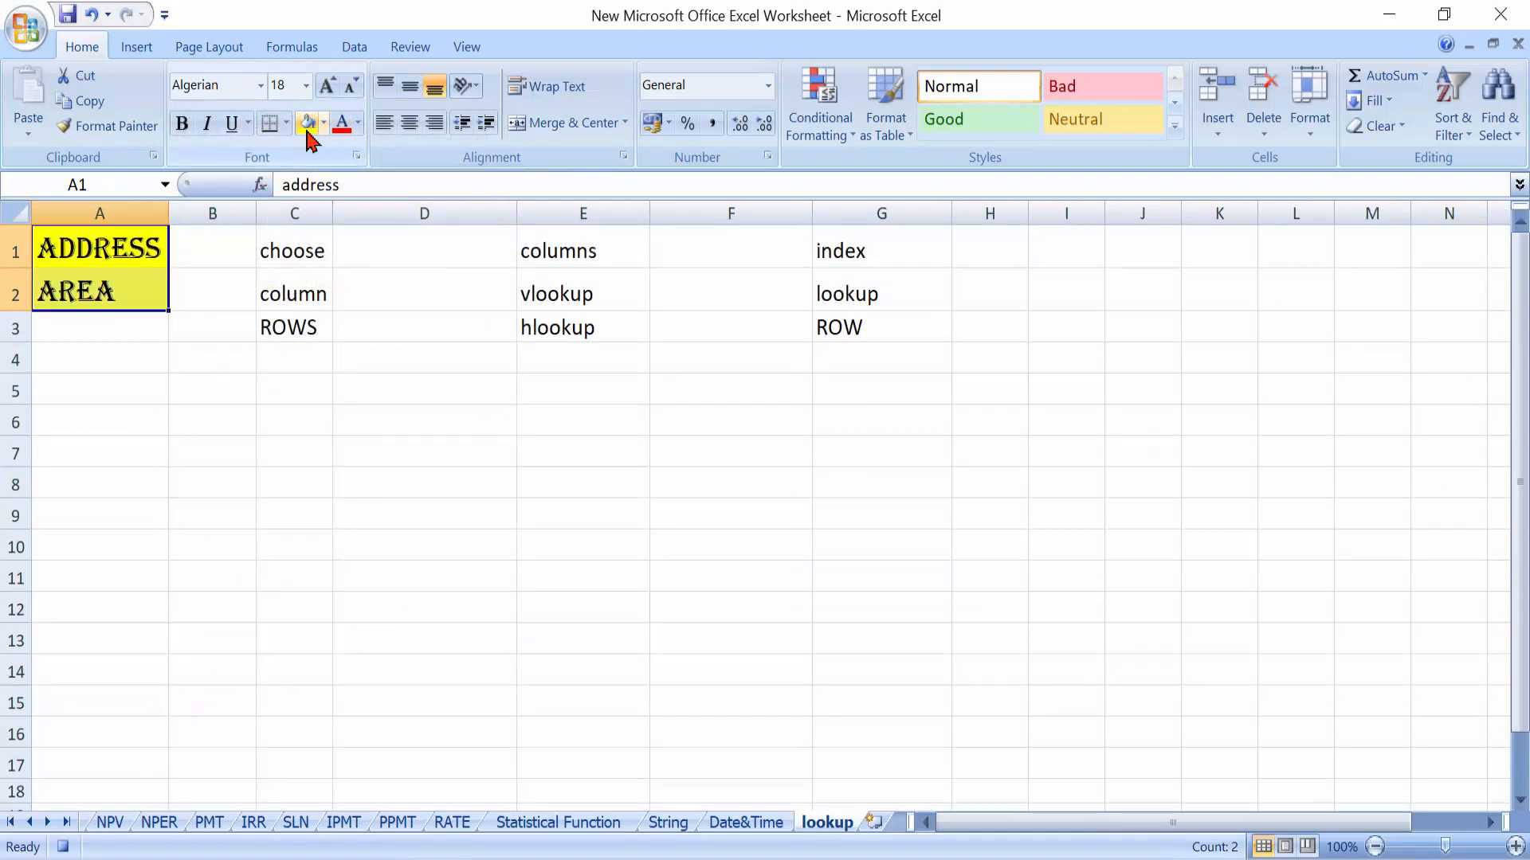
{"action": "left_click", "coordinate": [343, 134]}
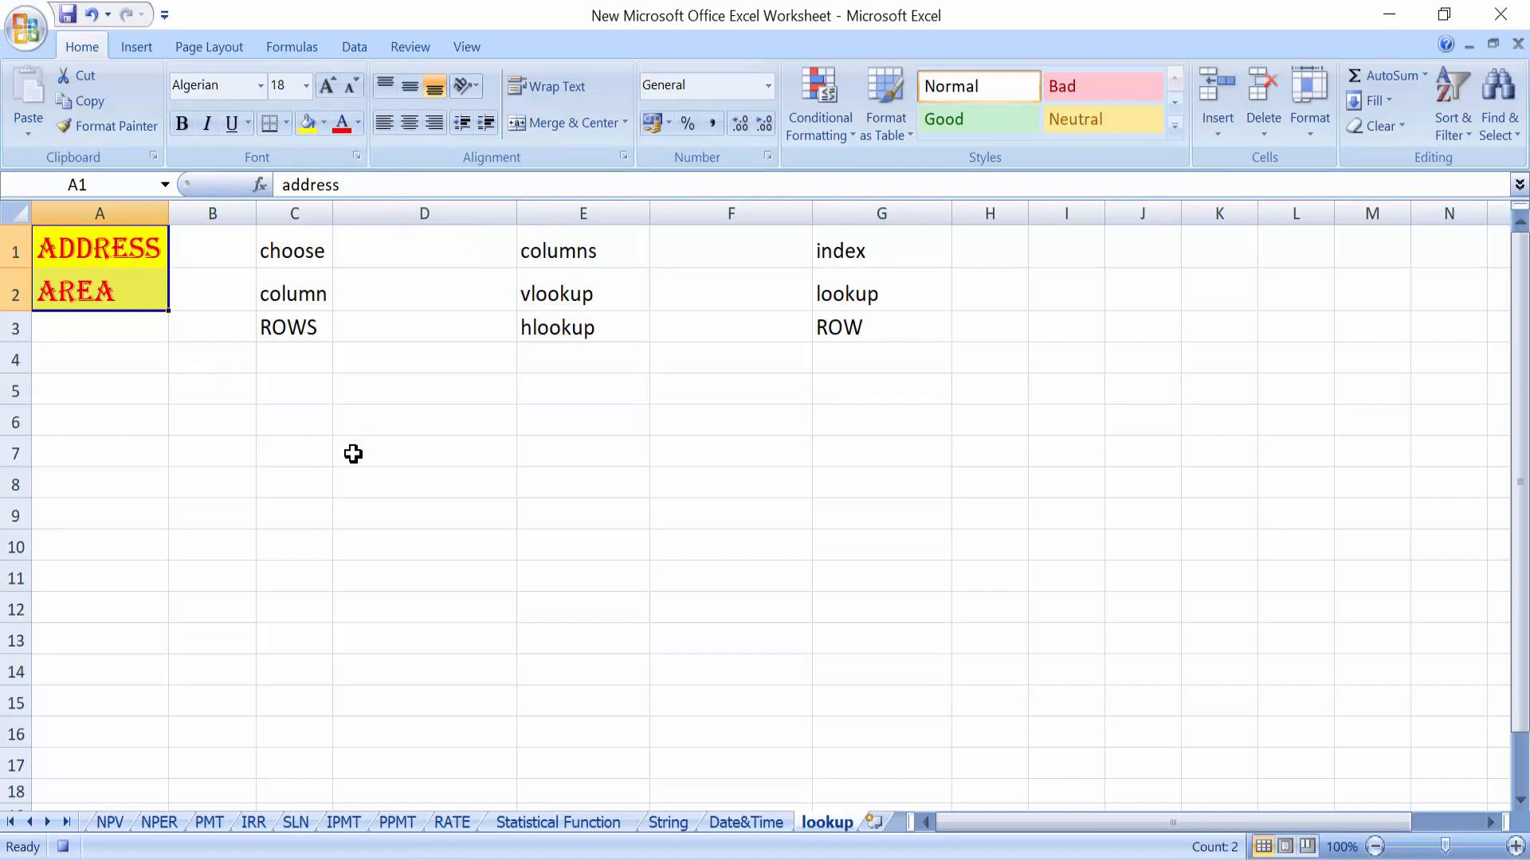
{"action": "left_click", "coordinate": [405, 94]}
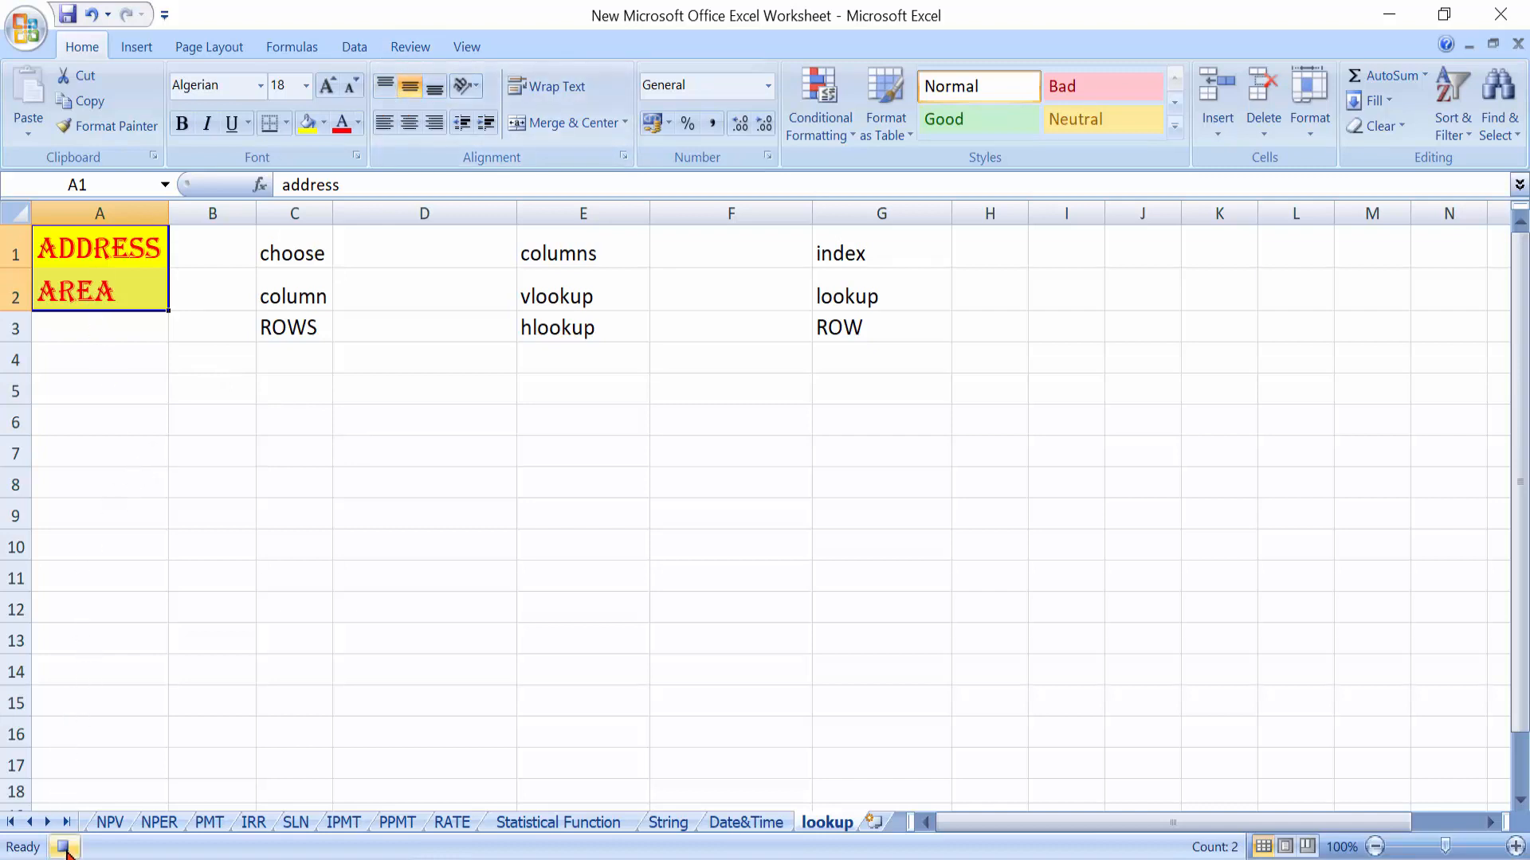
{"action": "left_click", "coordinate": [63, 846]}
Run the formating macro on the choose and column cells starting at C1, and again starting at ROWS in C3
{"action": "left_click_drag", "start_coordinate": [271, 251], "coordinate": [291, 326]}
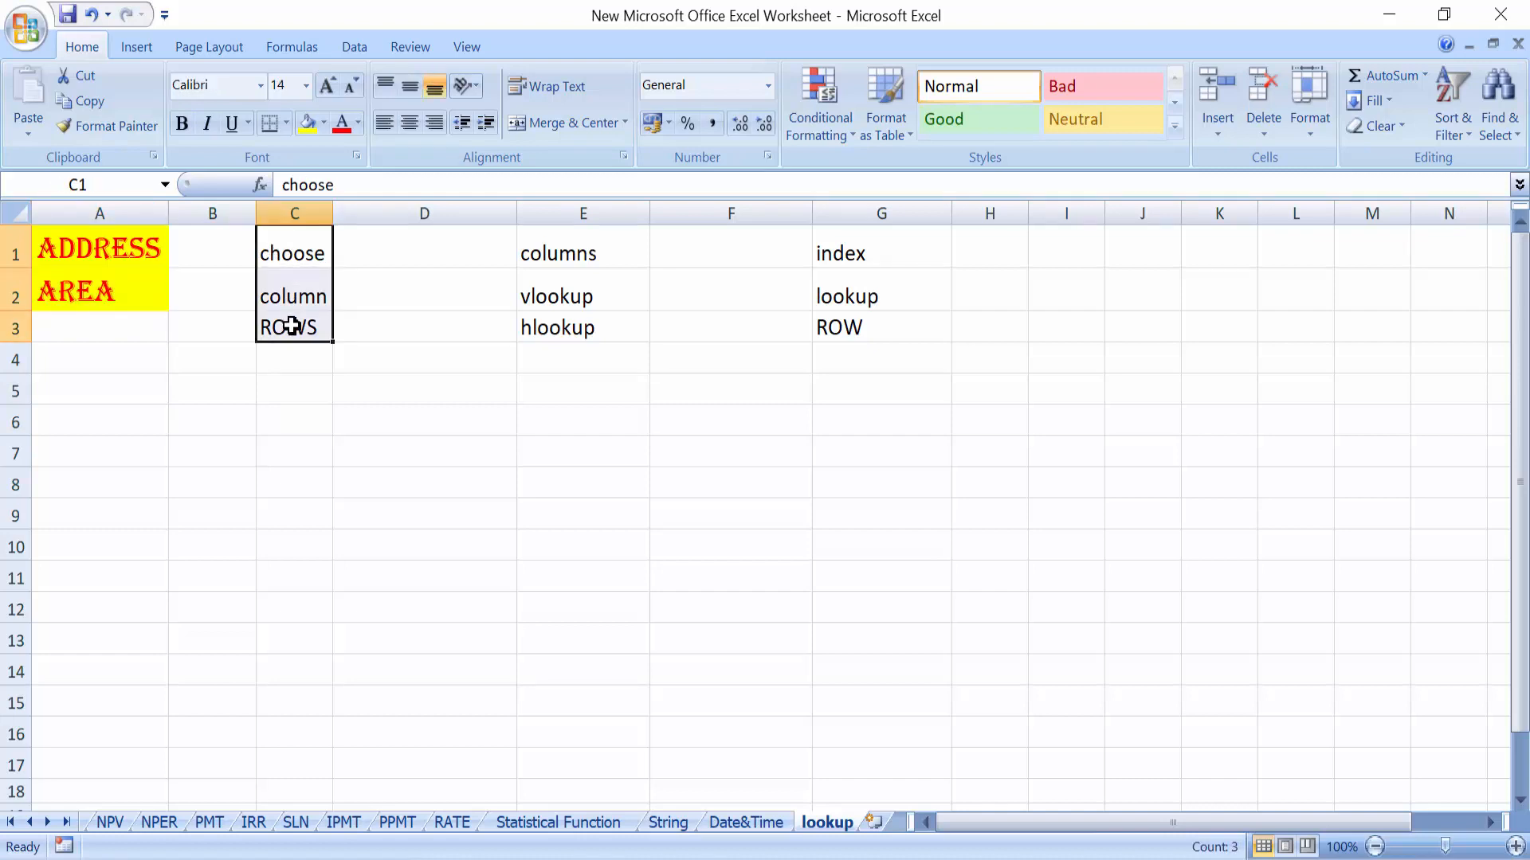
{"action": "left_click_drag", "start_coordinate": [292, 327], "coordinate": [295, 328]}
{"action": "left_click", "coordinate": [309, 338]}
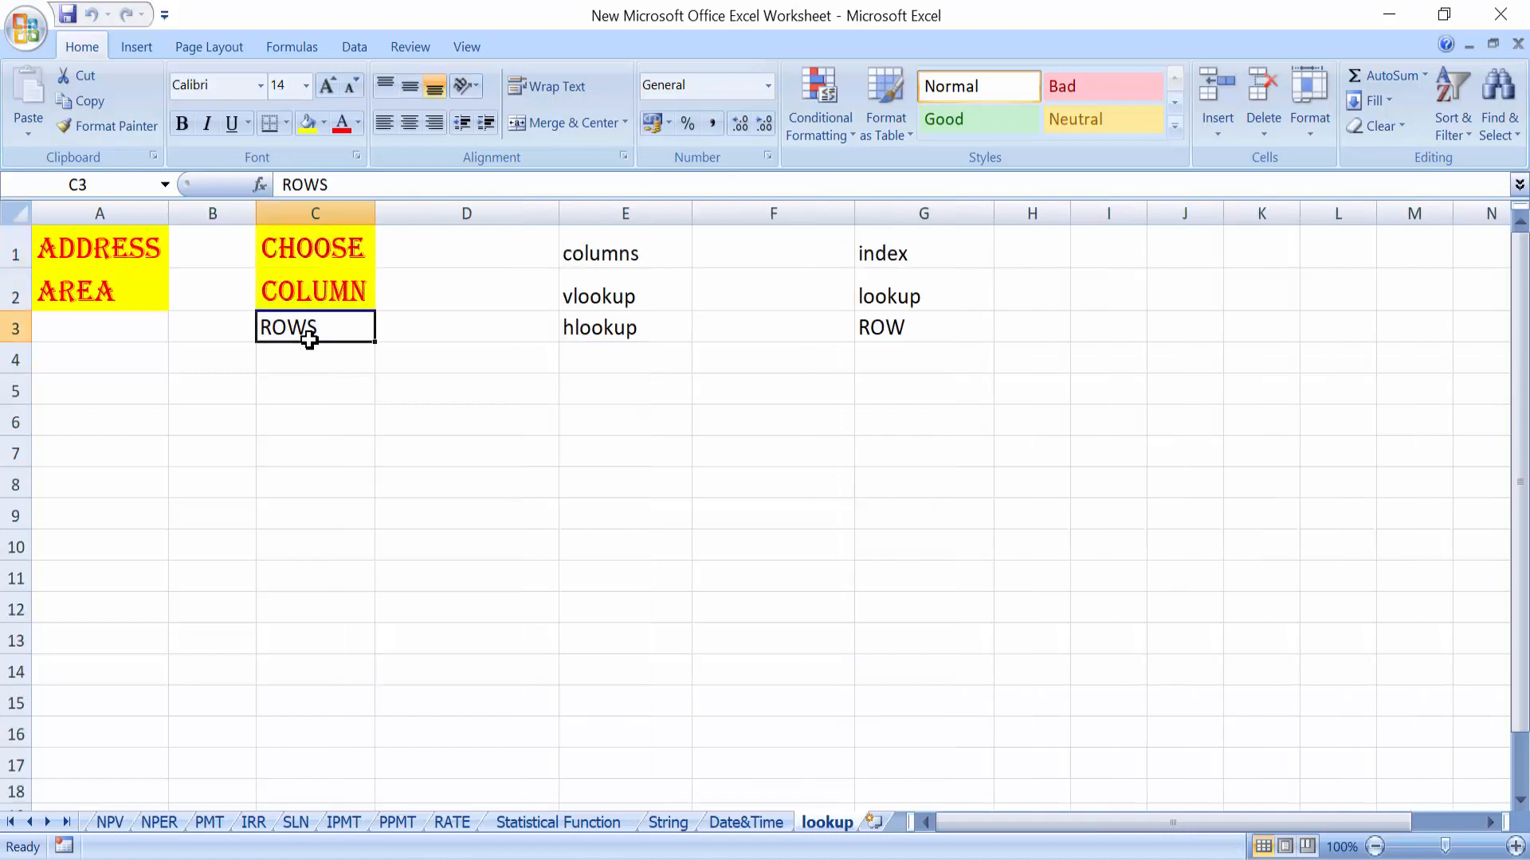
{"action": "left_click", "coordinate": [309, 338]}
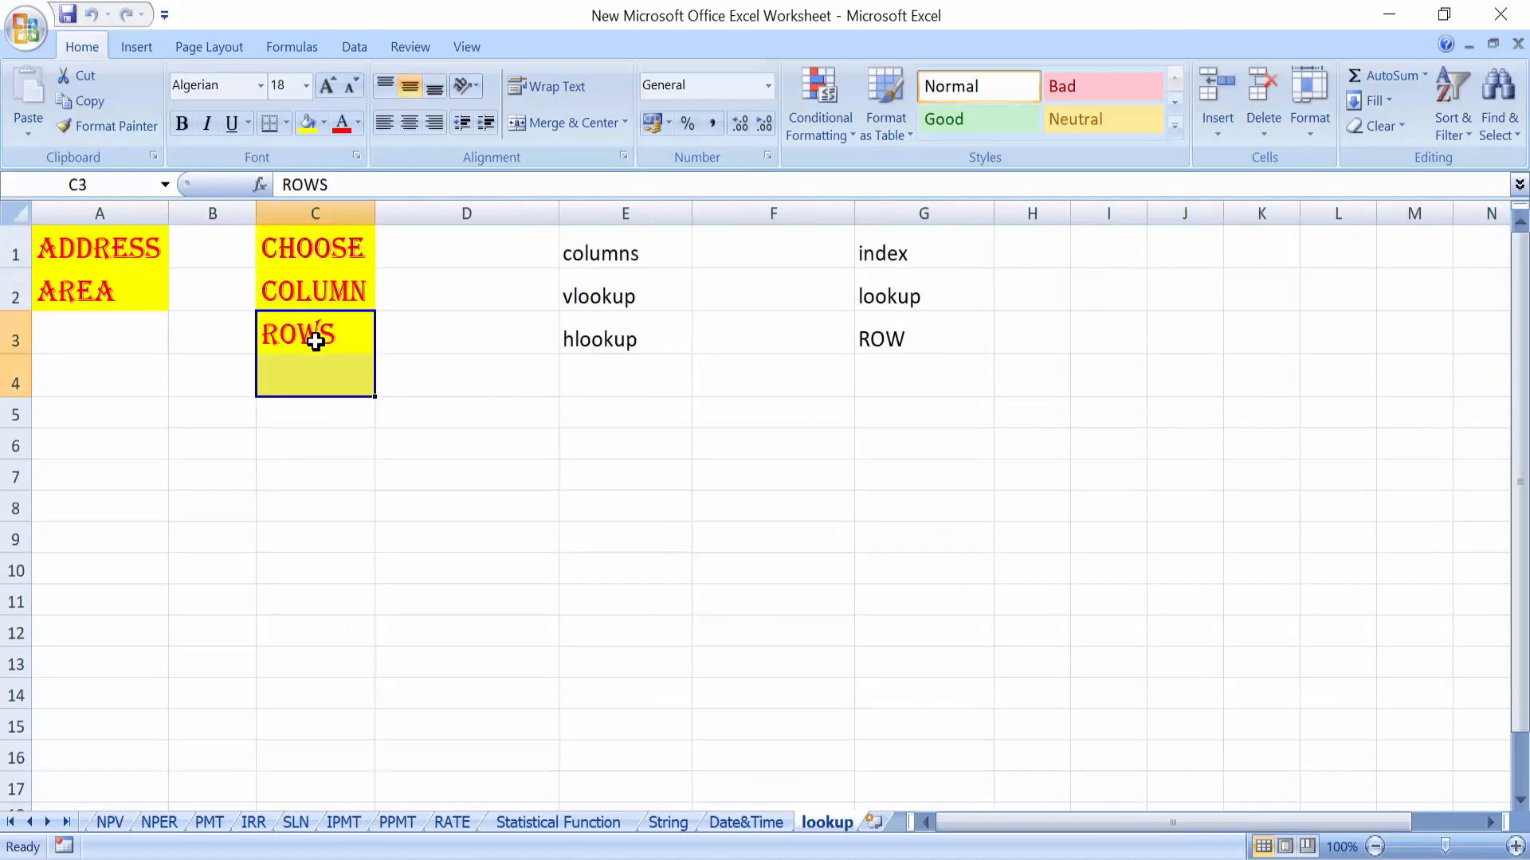
{"action": "left_click", "coordinate": [415, 402]}
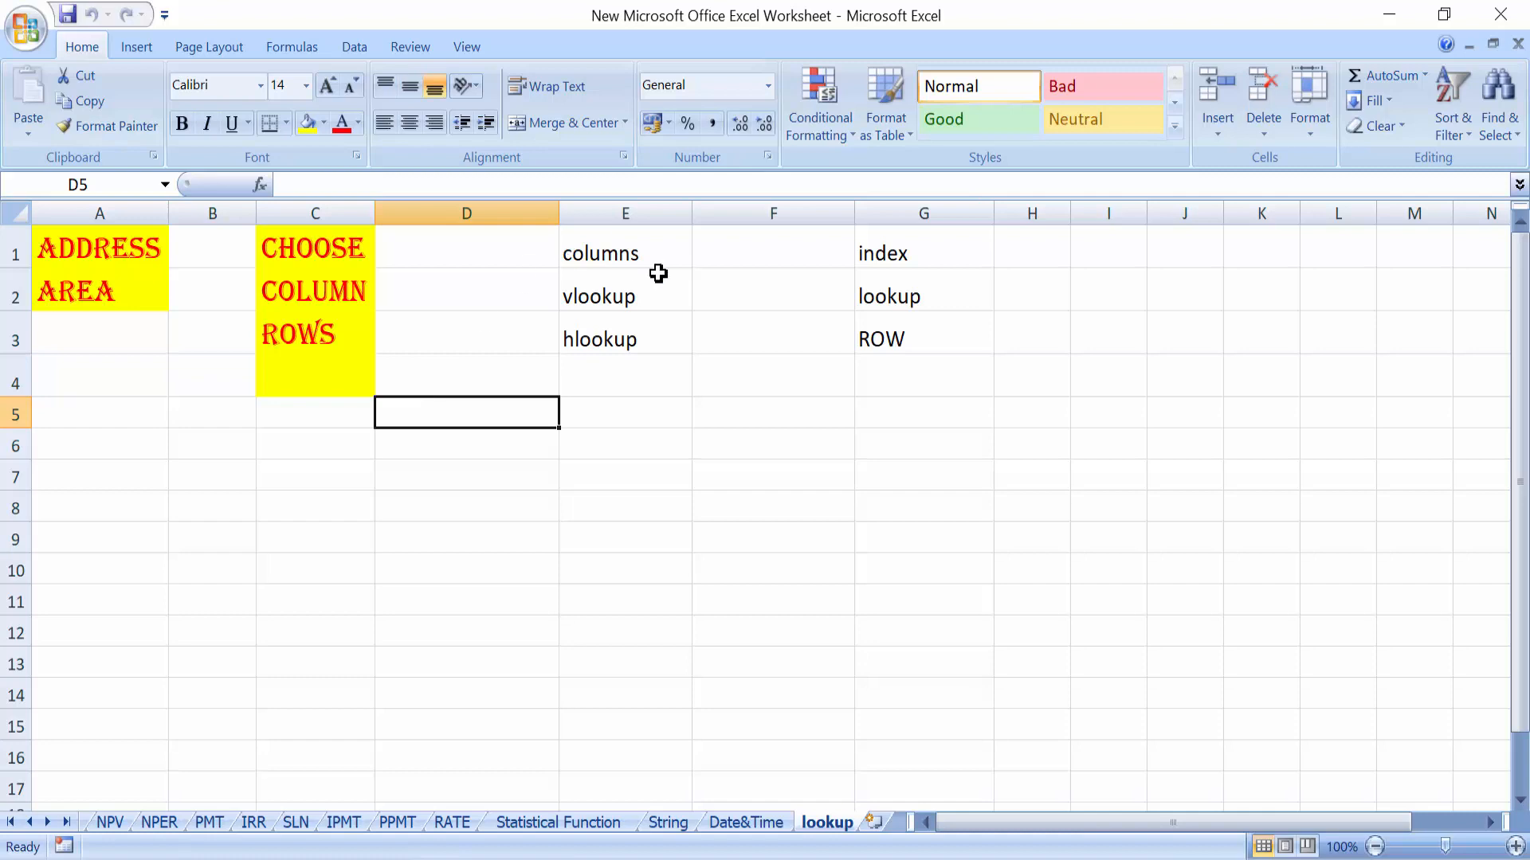
Run the formating macro on columns and vlookup starting at E1, and again starting at hlookup in E3
{"action": "left_click_drag", "start_coordinate": [599, 246], "coordinate": [610, 341]}
{"action": "key", "text": "F4"}
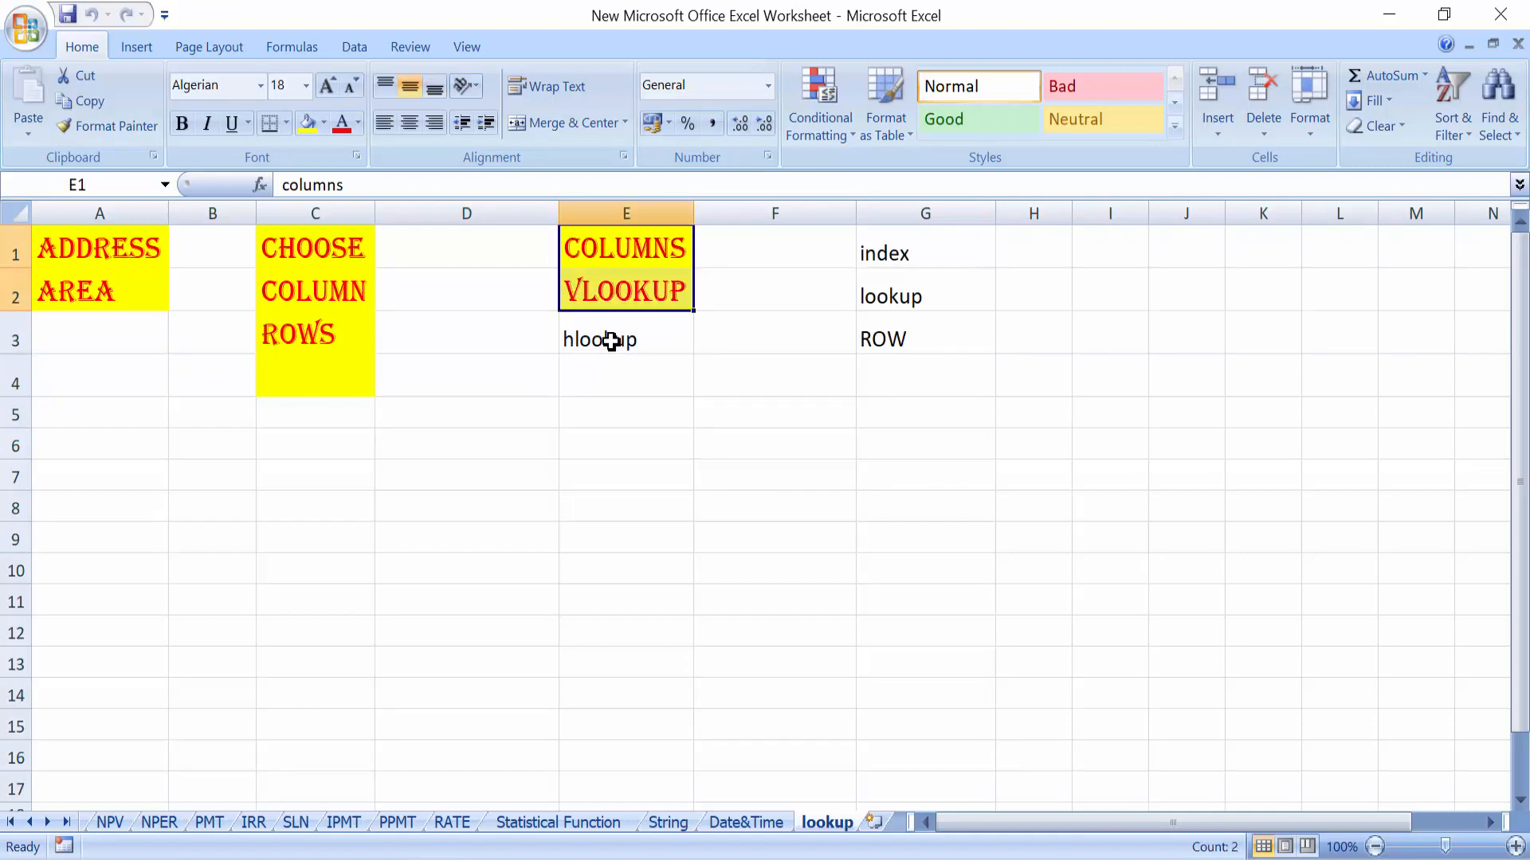
{"action": "left_click", "coordinate": [590, 342]}
{"action": "key", "text": "shift+Down"}
{"action": "key", "text": "F4"}
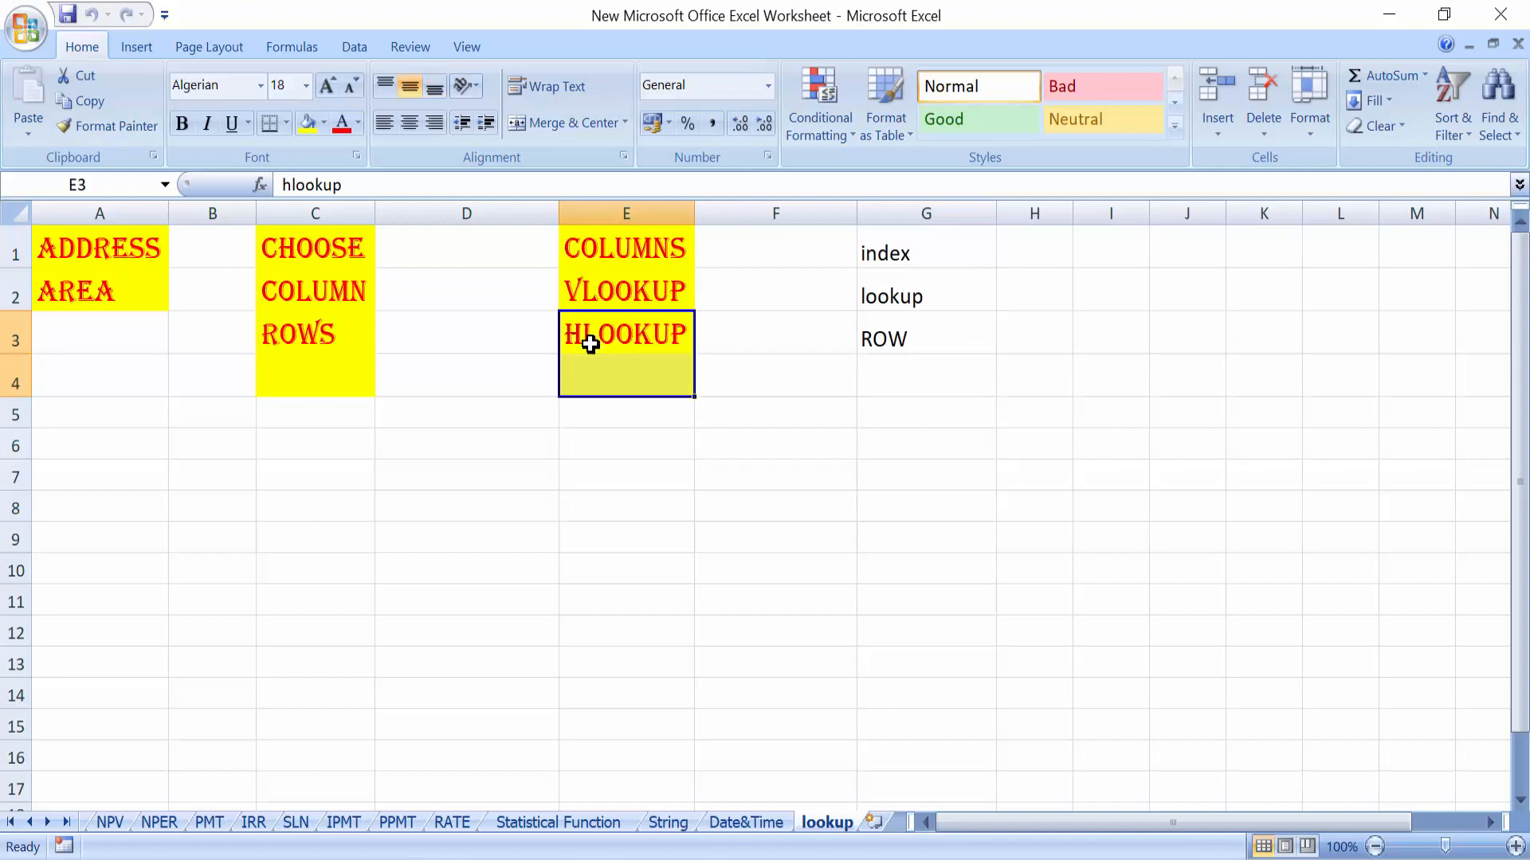
Choose the formating macro from the list of available macros and run it starting at index in G1
{"action": "left_click", "coordinate": [877, 249]}
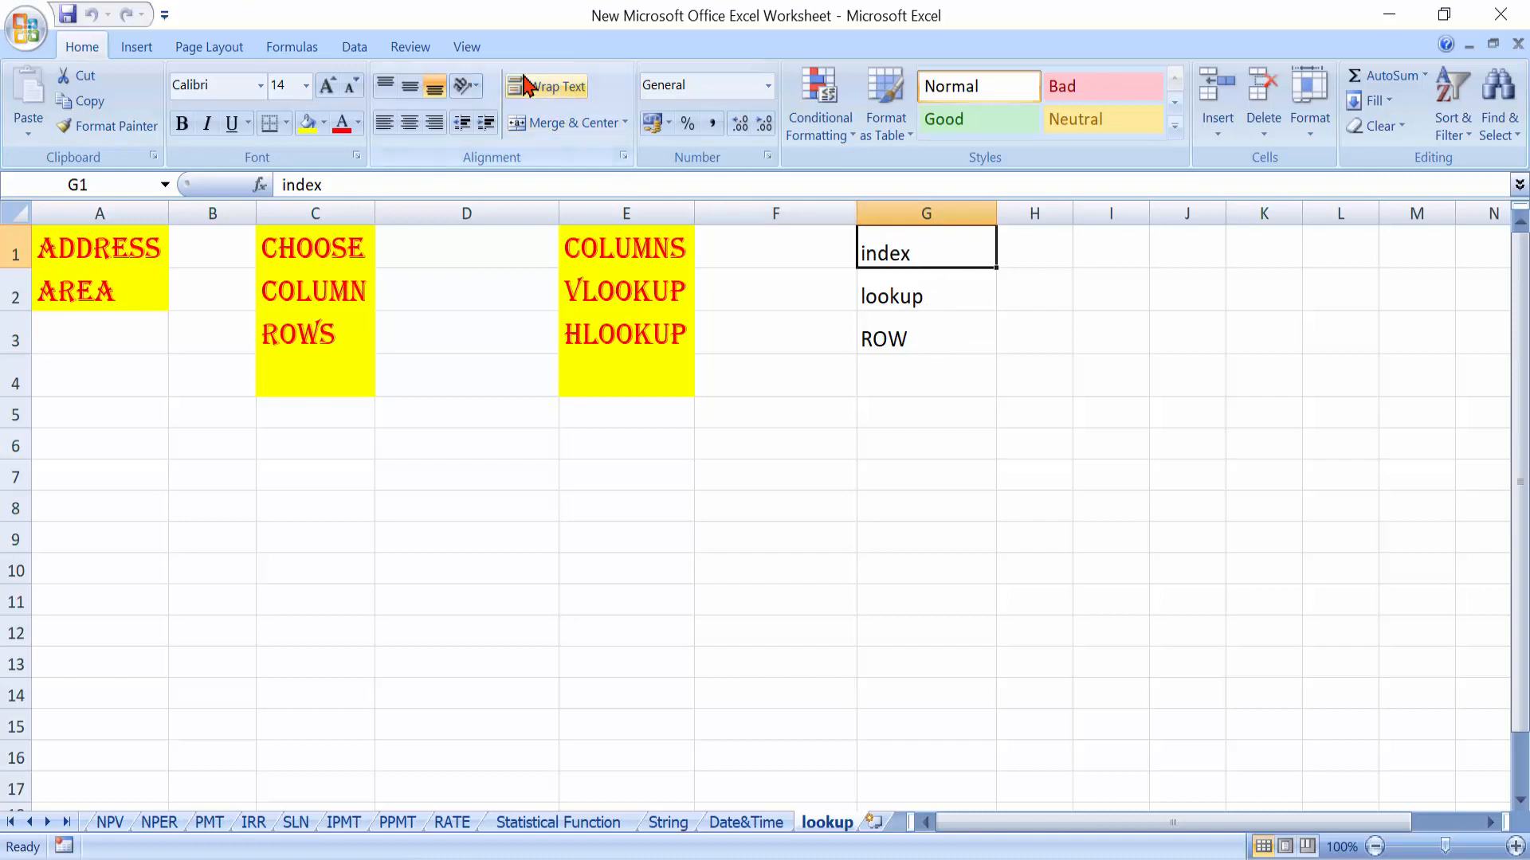
{"action": "left_click", "coordinate": [464, 49]}
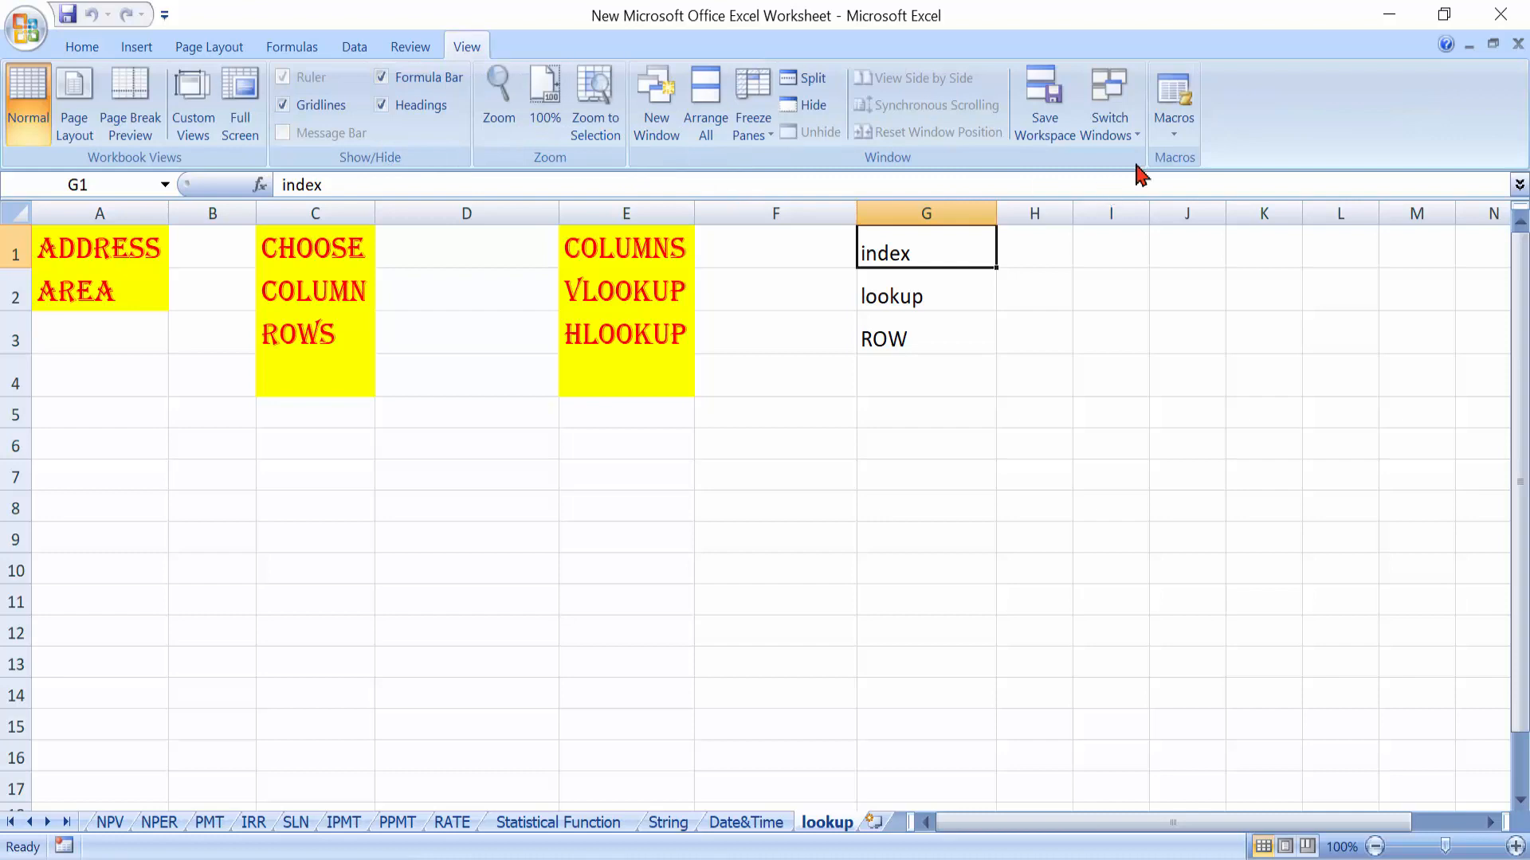
{"action": "left_click", "coordinate": [1187, 127]}
{"action": "left_click", "coordinate": [1209, 162]}
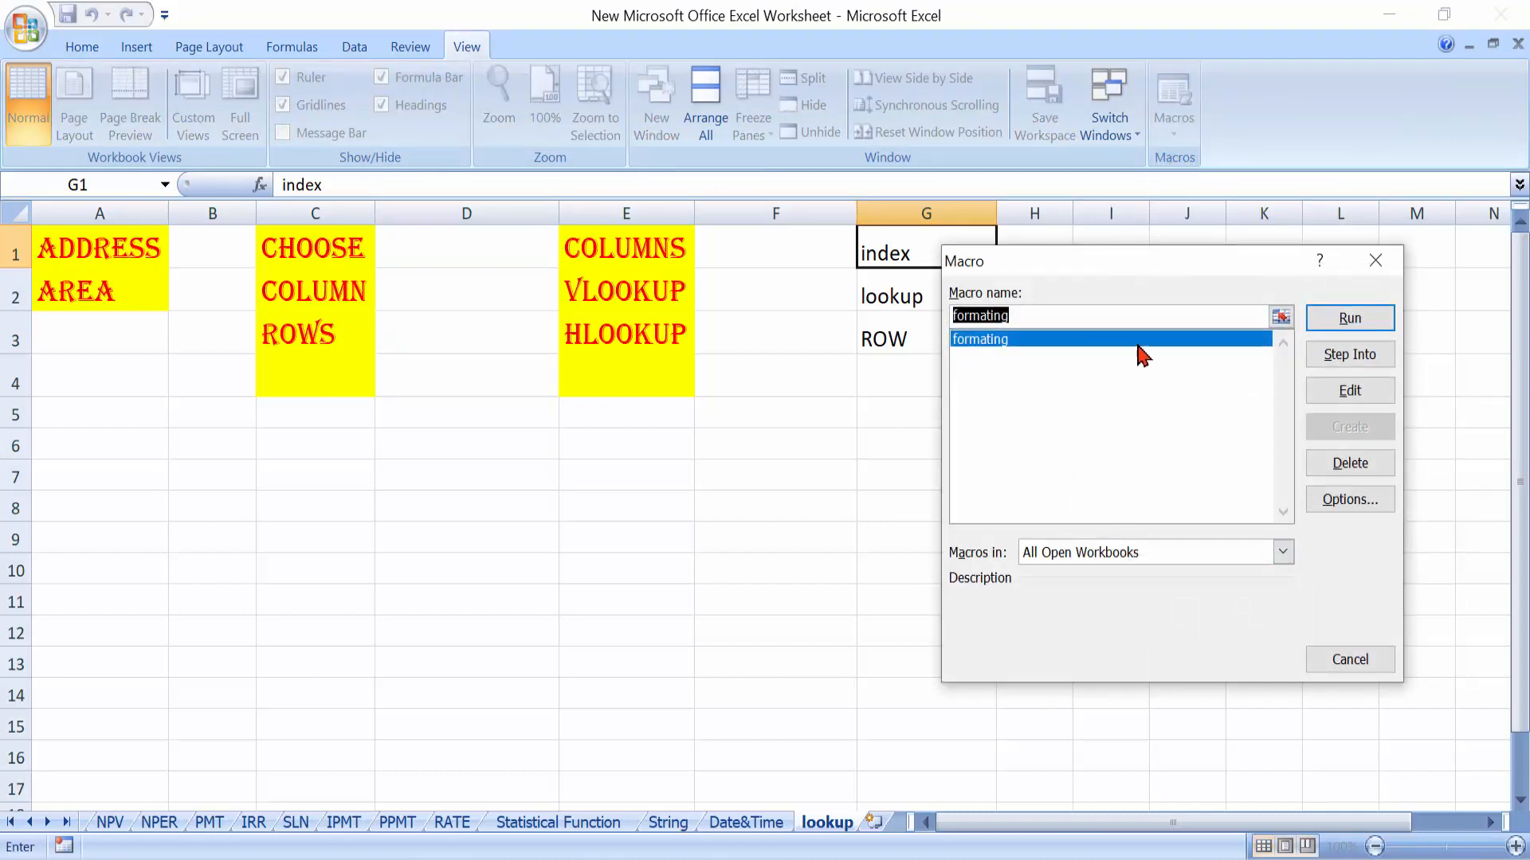
{"action": "left_click", "coordinate": [1340, 322]}
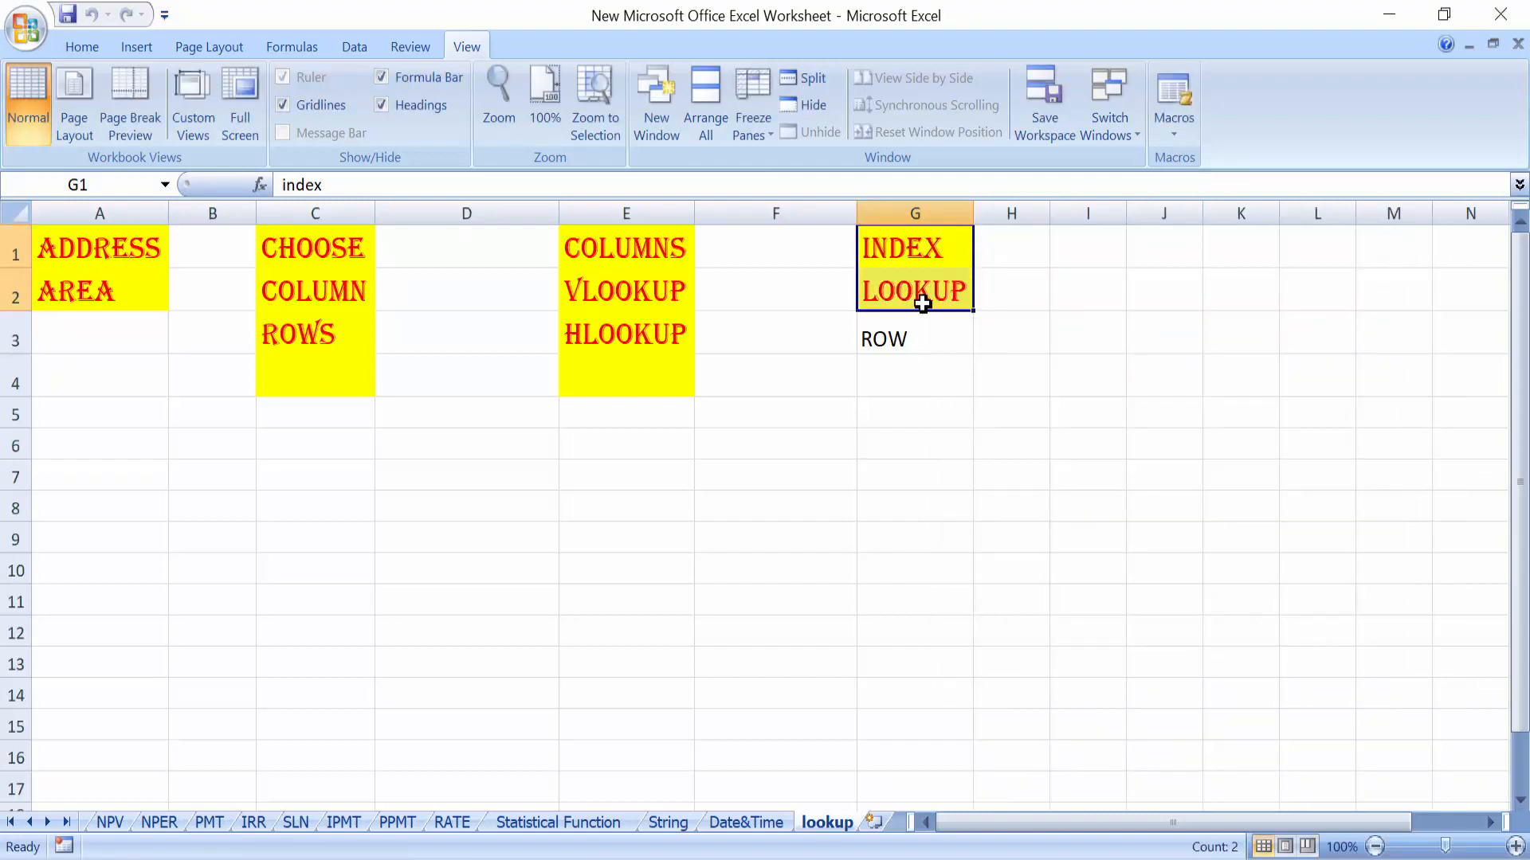
Run the formating macro starting at ROW in G3 and leave the formatted block for an empty cell
{"action": "left_click", "coordinate": [888, 339]}
{"action": "key", "text": "ctrl+q"}
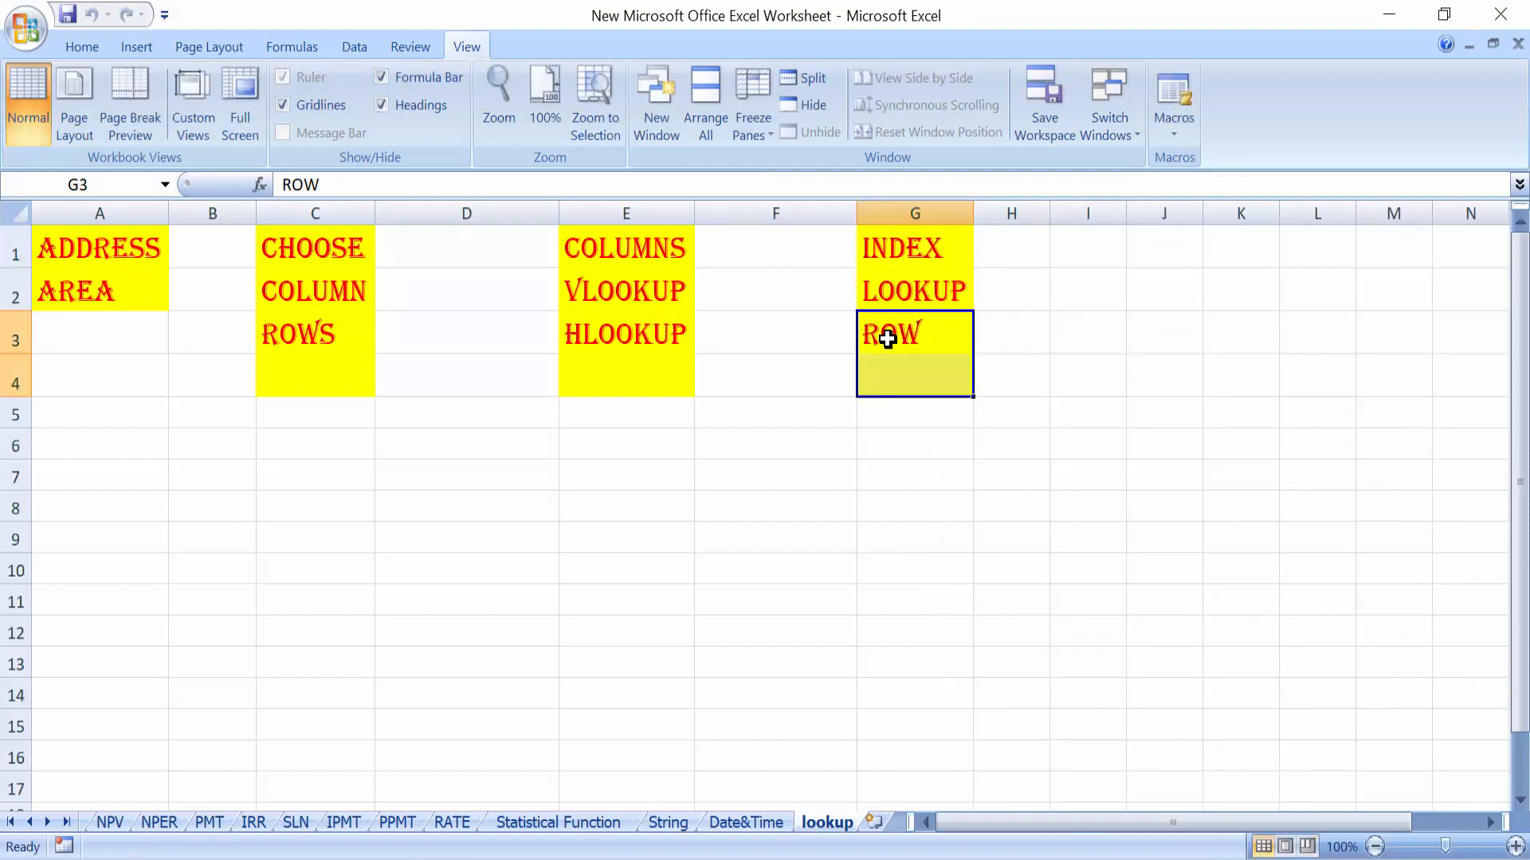
{"action": "left_click", "coordinate": [549, 484]}
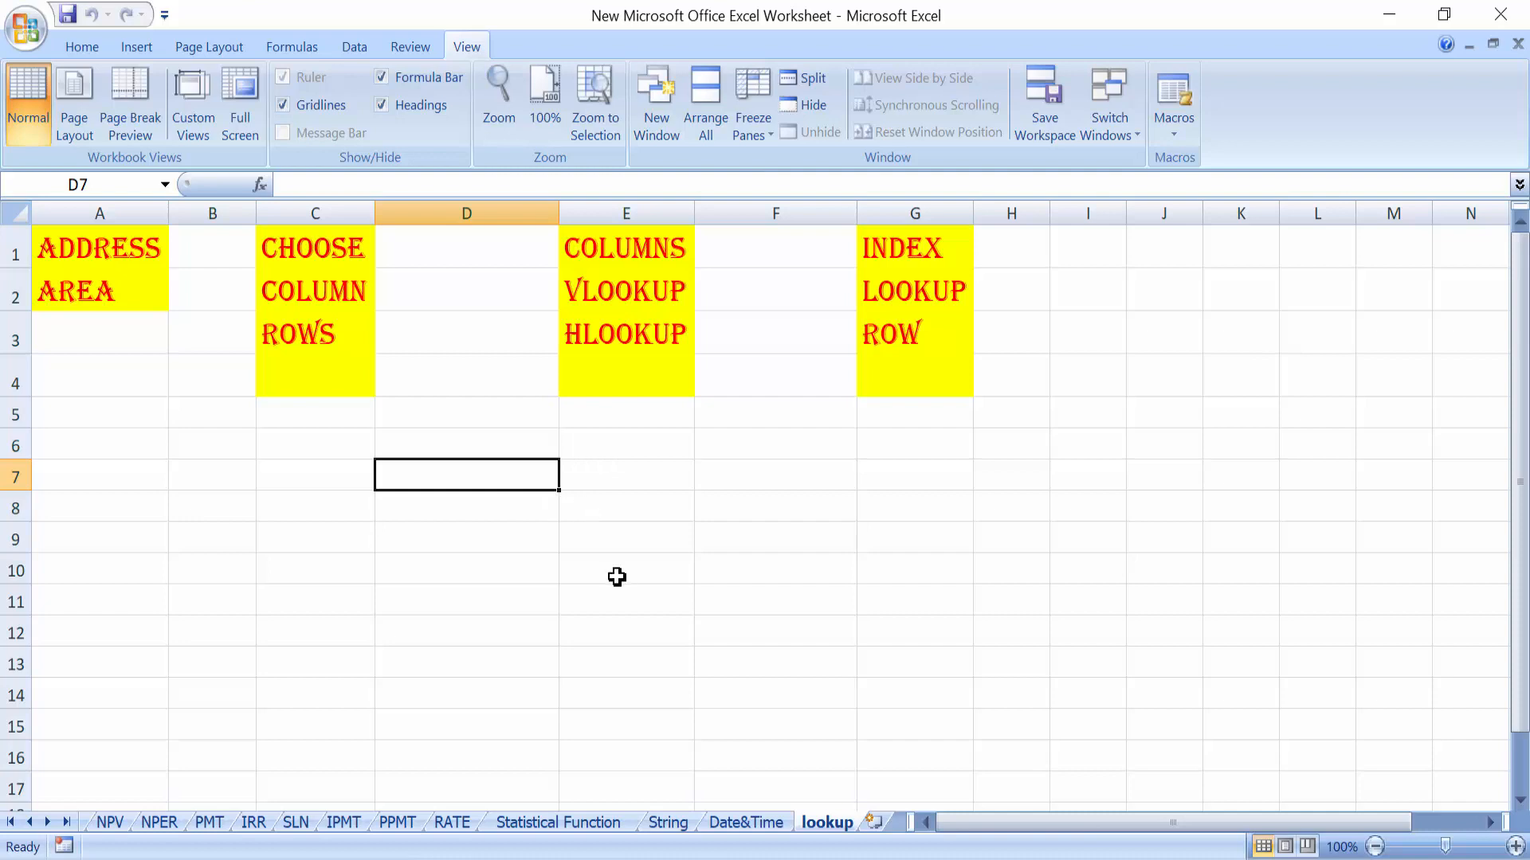
{"action": "left_click", "coordinate": [500, 580]}
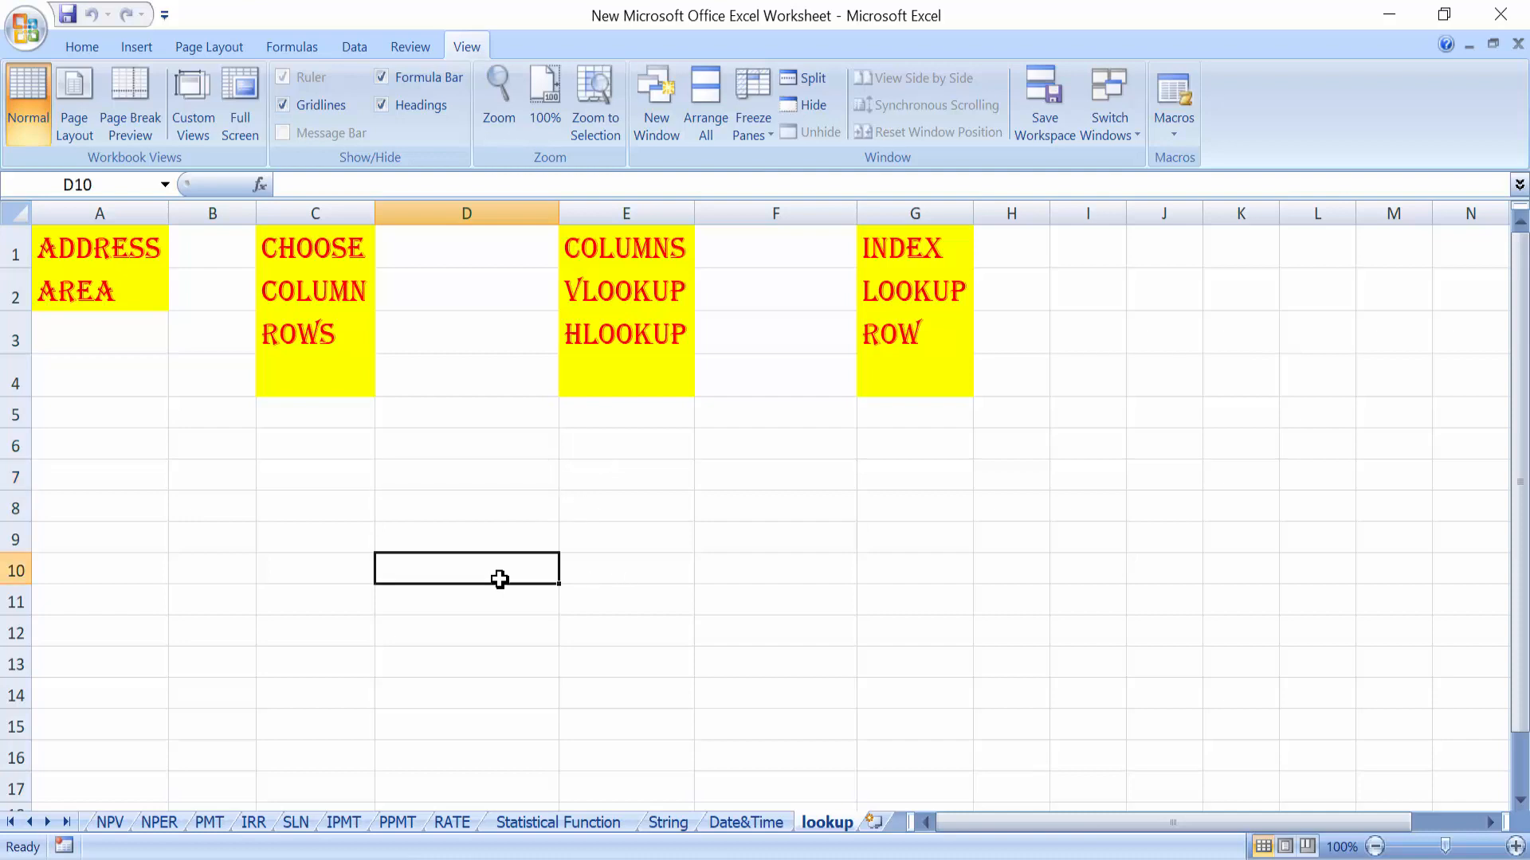